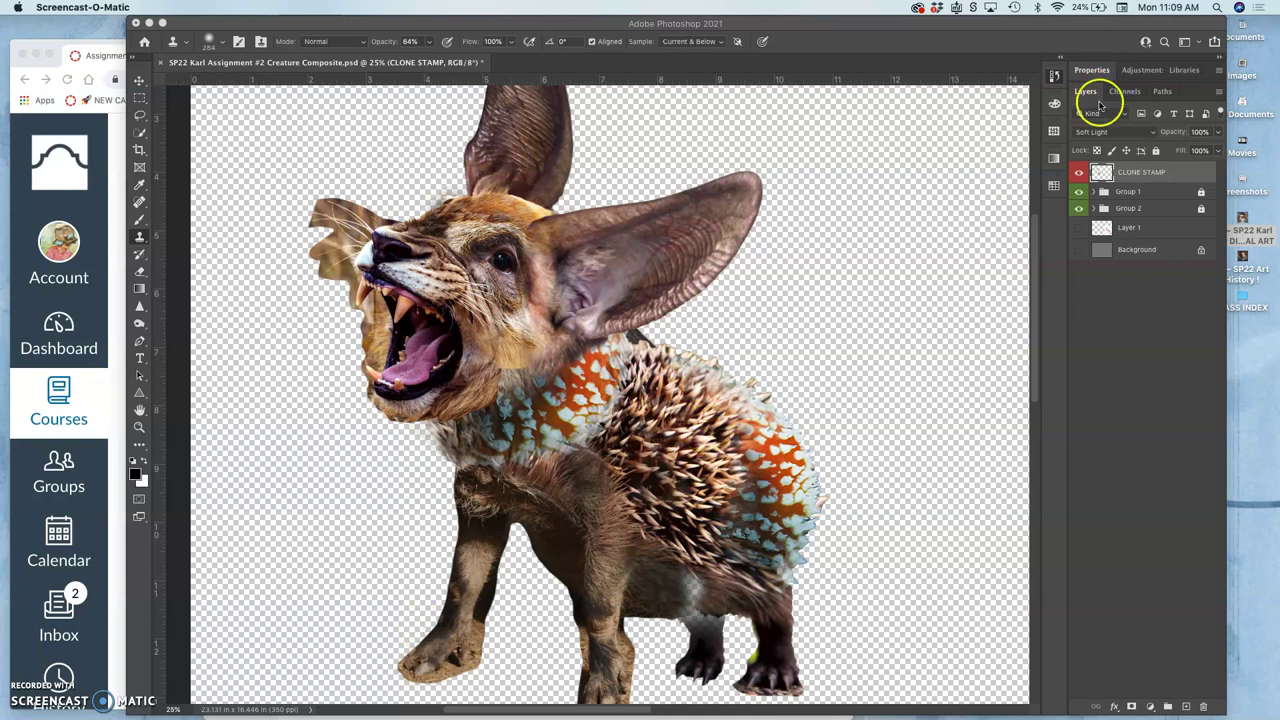
Toggle the CLONE STAMP layer's visibility on and off to compare before and after
click(1078, 172)
click(1078, 174)
click(1078, 174)
click(1078, 174)
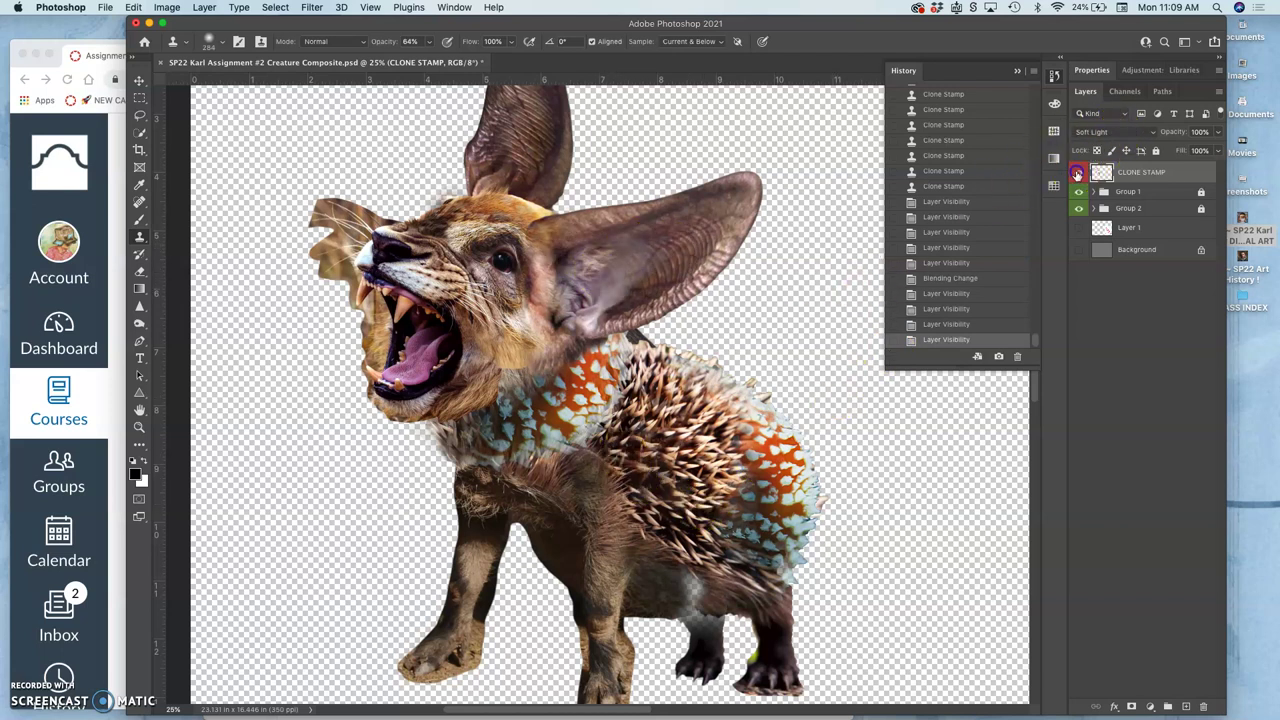
click(1078, 174)
click(1078, 174)
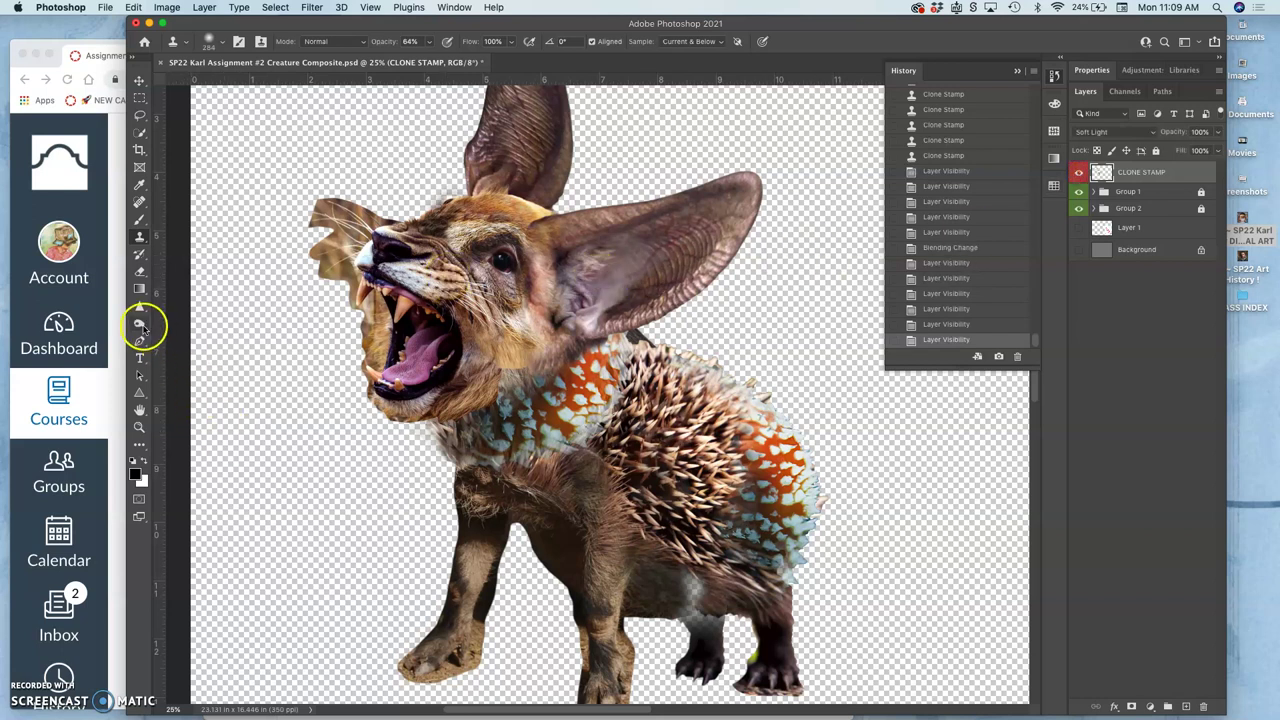
Darken the base, lower and upper parts of the large ear with the Burn tool
click(141, 324)
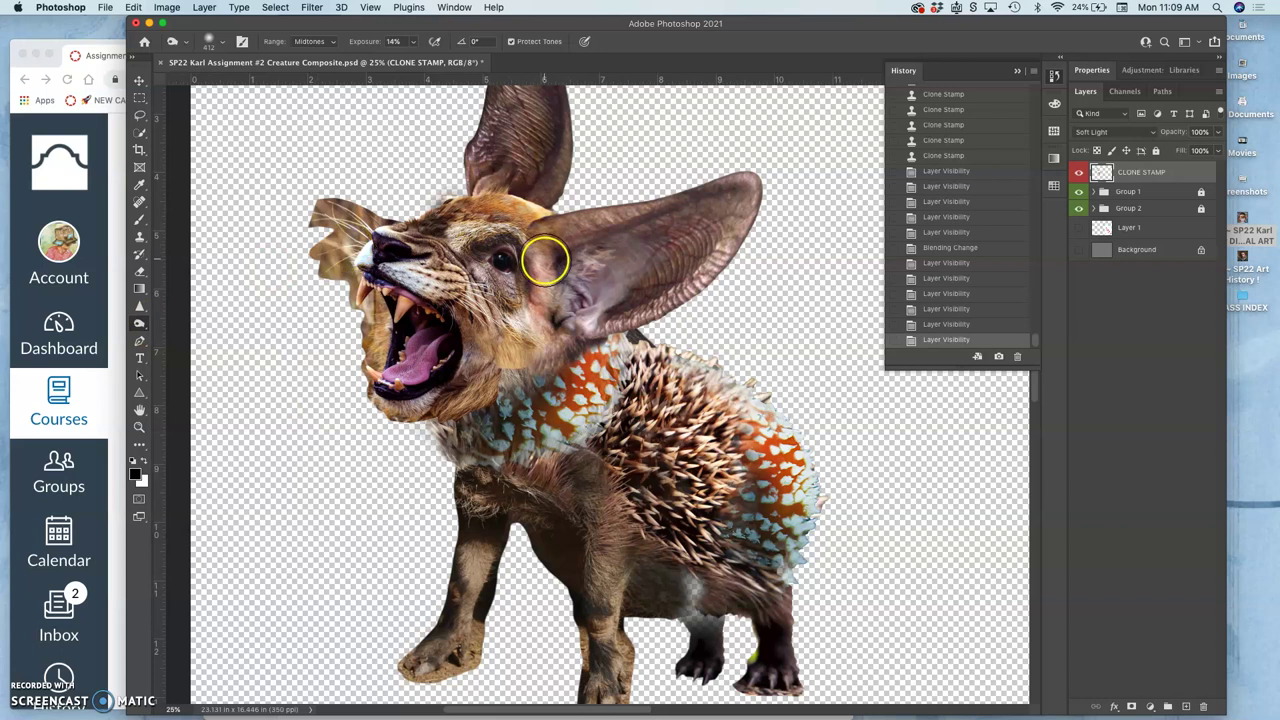
mouse_move(545, 260)
mouse_down()
mouse_move(593, 260)
mouse_move(599, 274)
mouse_move(617, 258)
mouse_move(597, 247)
mouse_move(574, 278)
mouse_move(609, 262)
mouse_up()
click(579, 268)
drag(514, 191, 516, 161)
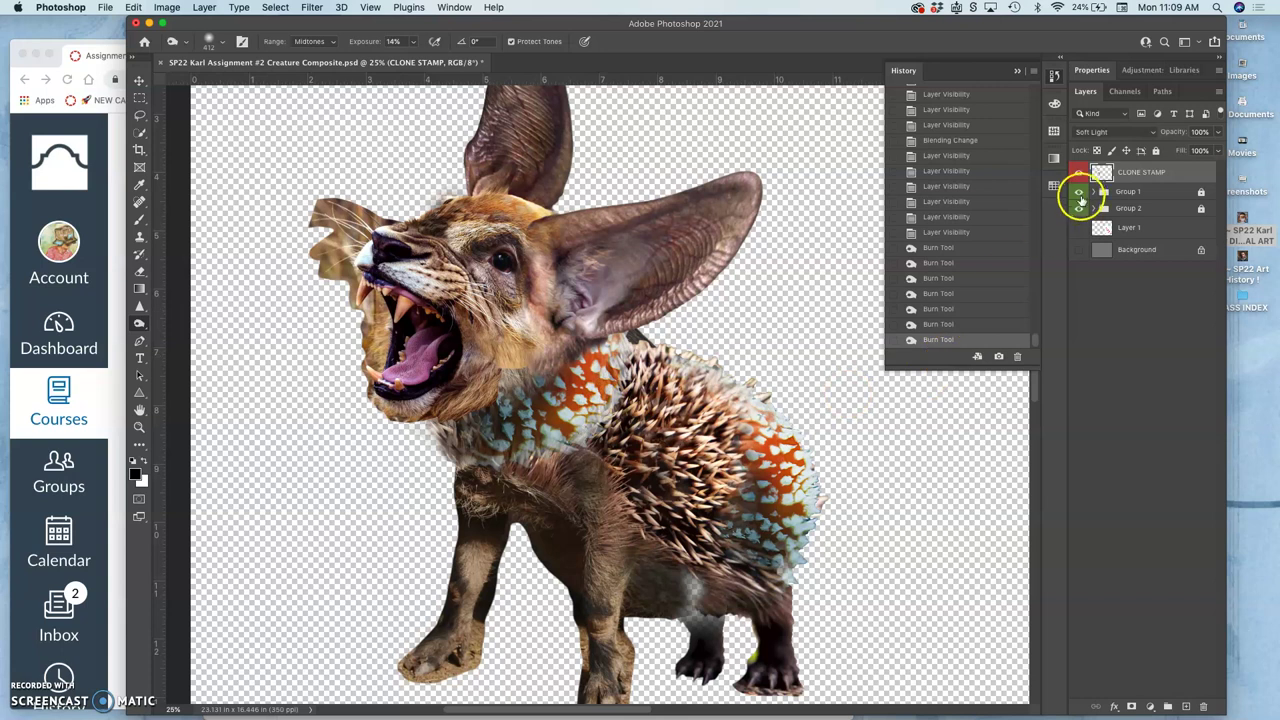
Expand and unlock Group 2, removing an accidental lock on the CLONE STAMP layer
click(1095, 208)
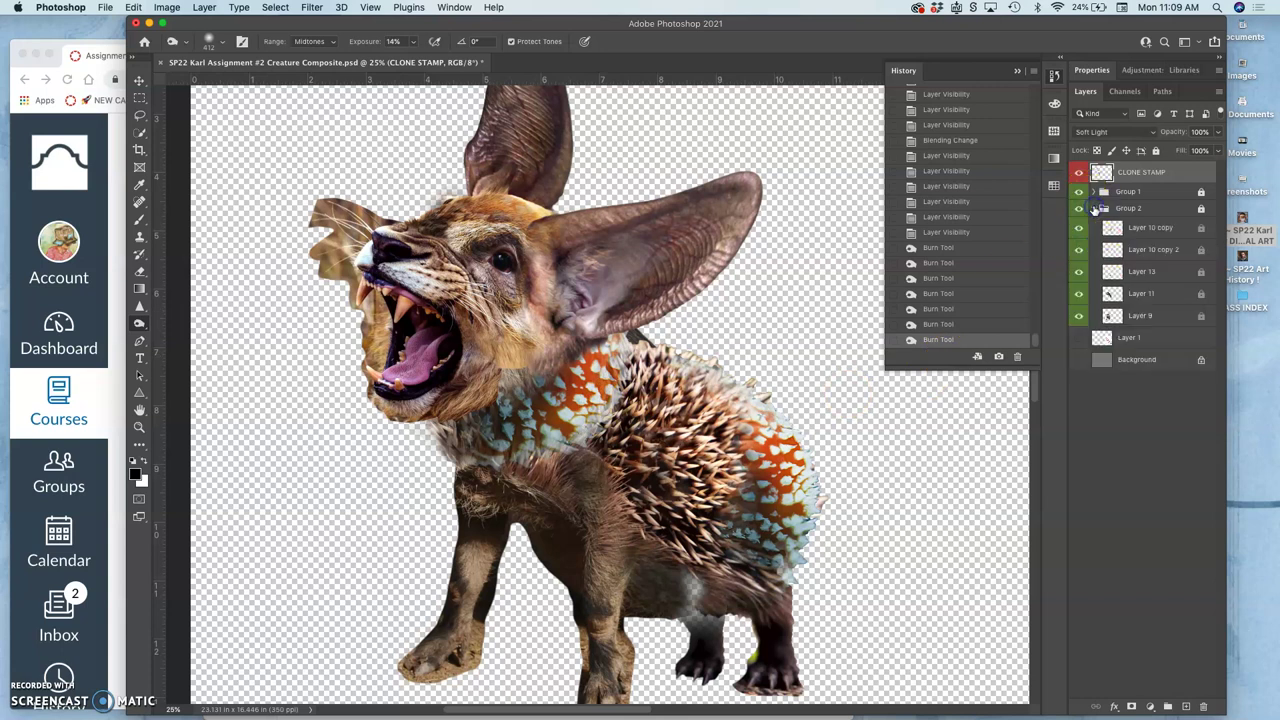
click(1200, 208)
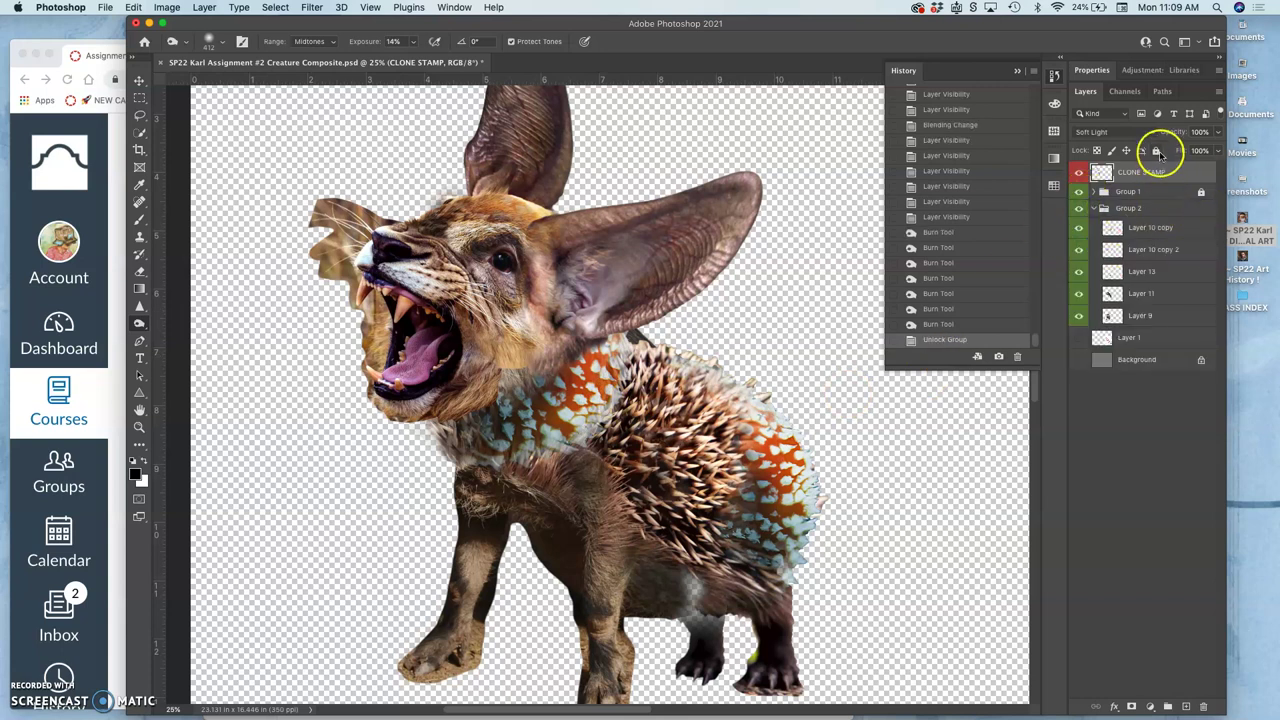
click(1157, 150)
click(1198, 190)
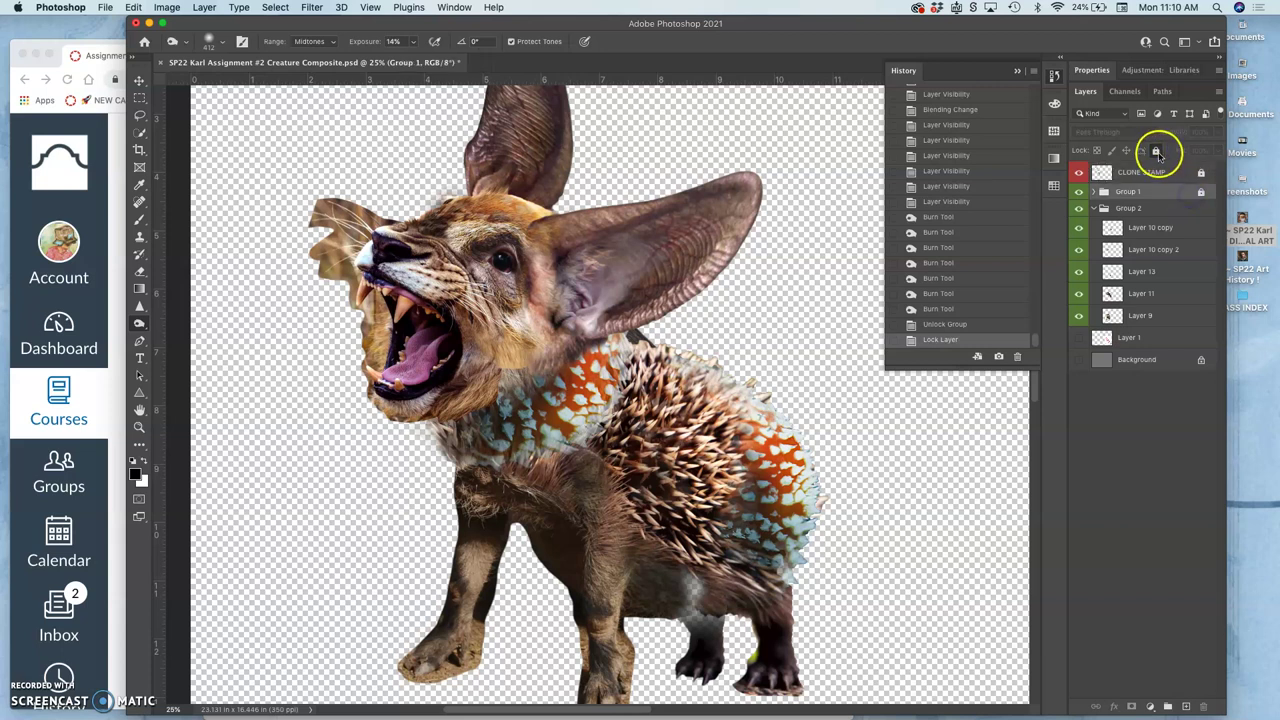
click(1157, 151)
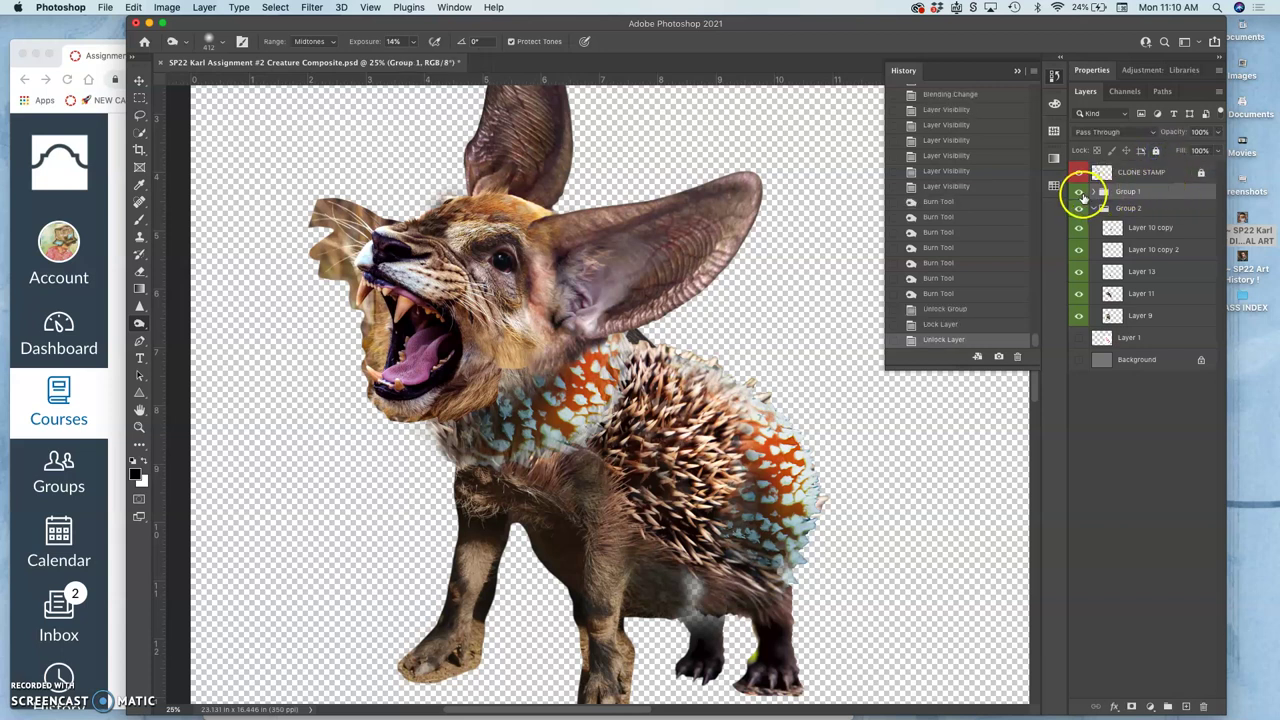
Hide and reshow Group 1 to check the head, then zoom to 50% on the neck
click(1080, 193)
click(1080, 193)
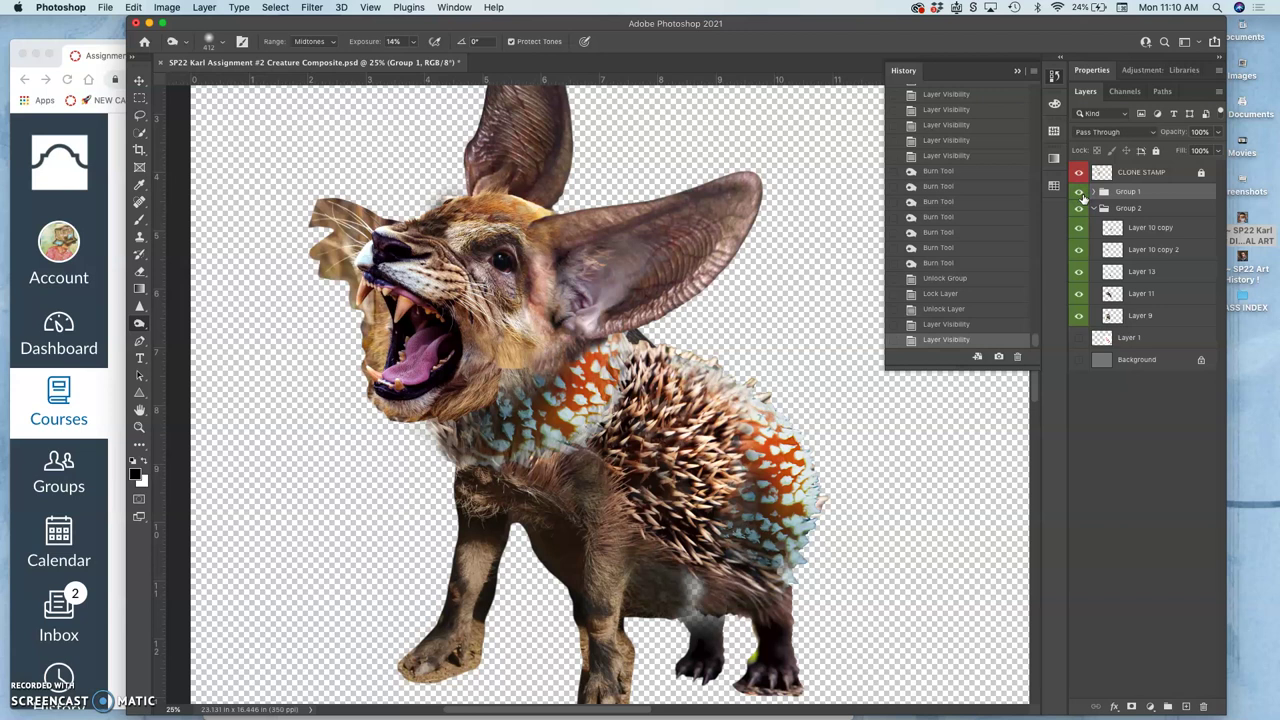
key(super+equal)
key(super+equal)
scroll(545, 375, left, 5)
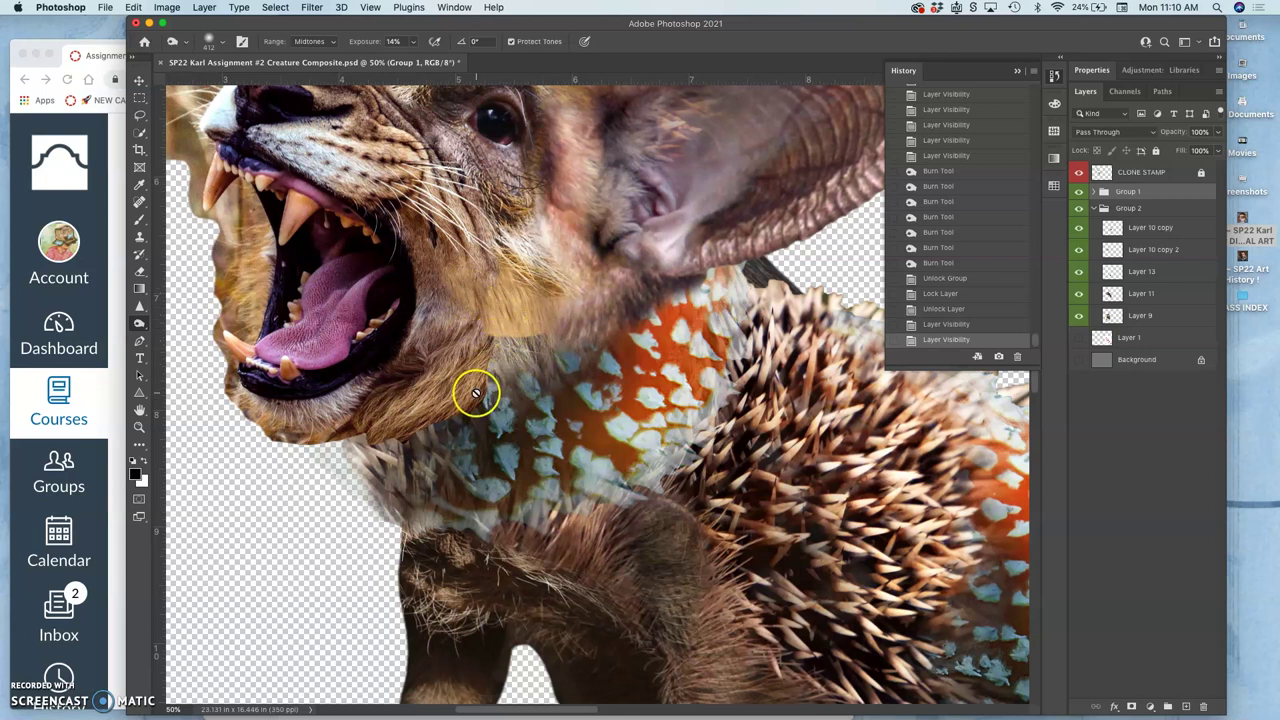
Expand Group 1 and toggle Layer 8 and Layer 6 off and on to compare
click(140, 80)
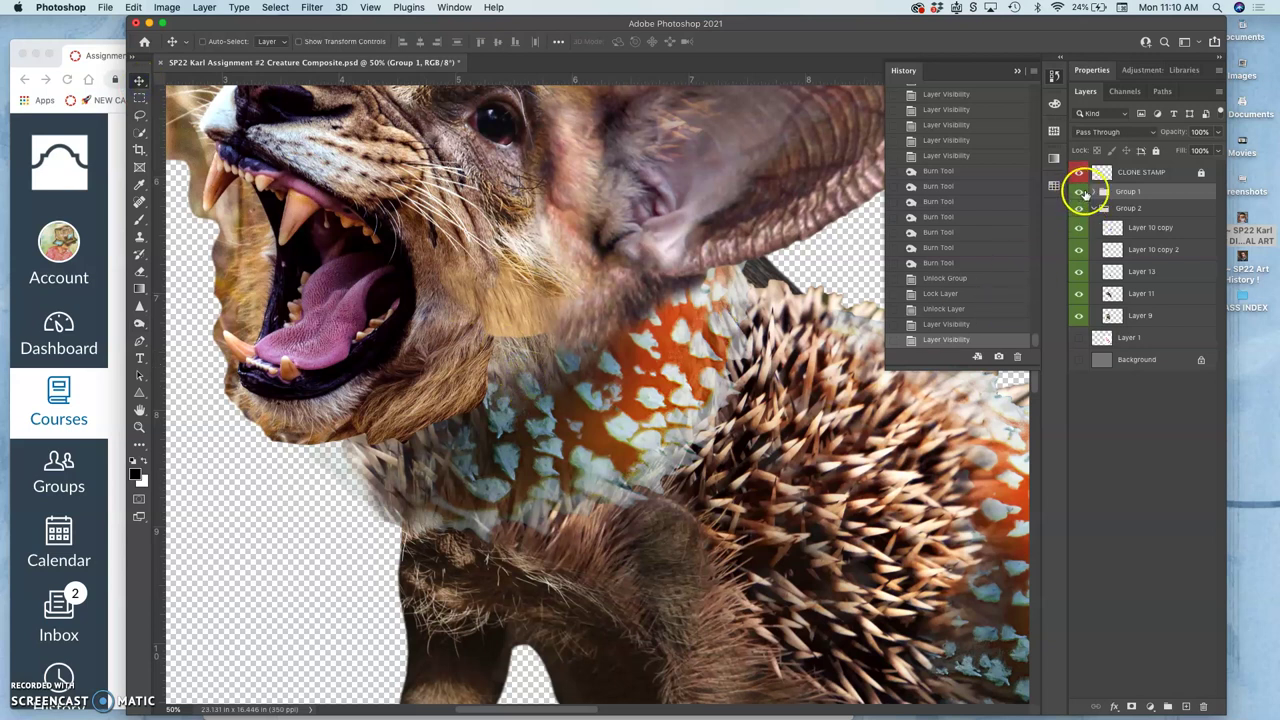
click(1093, 193)
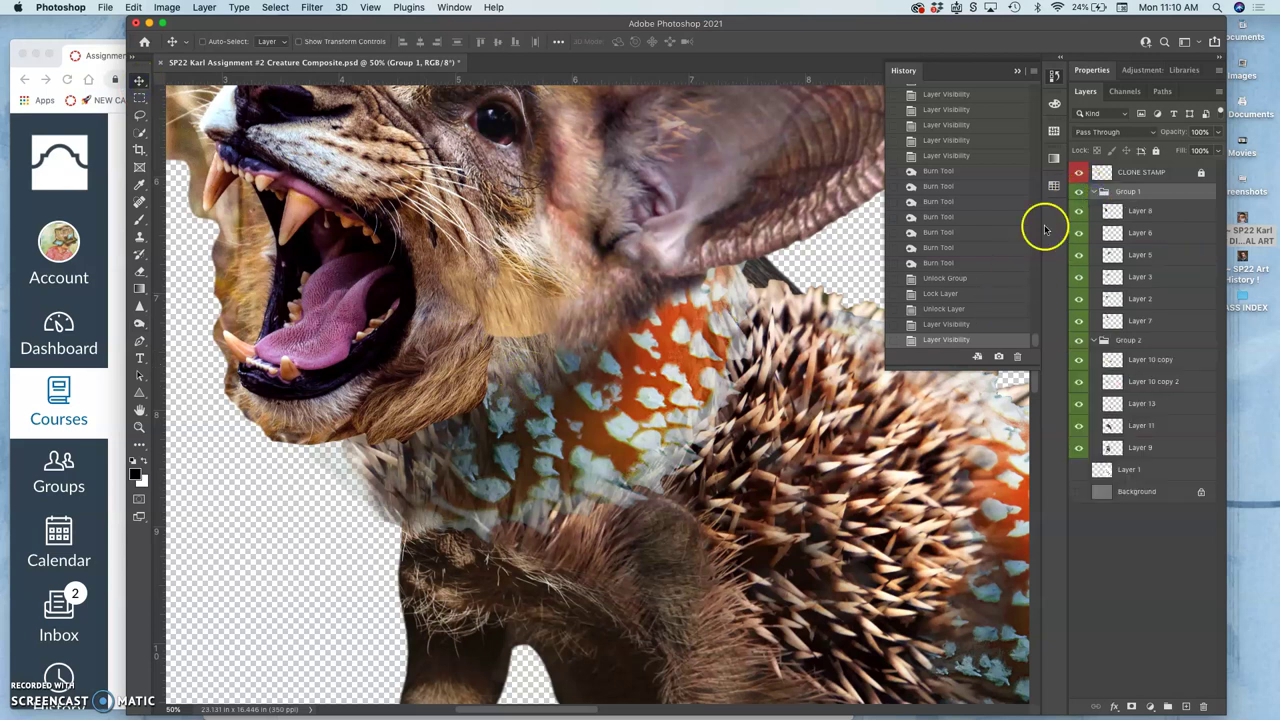
click(1078, 211)
click(1078, 211)
click(1078, 233)
click(1078, 233)
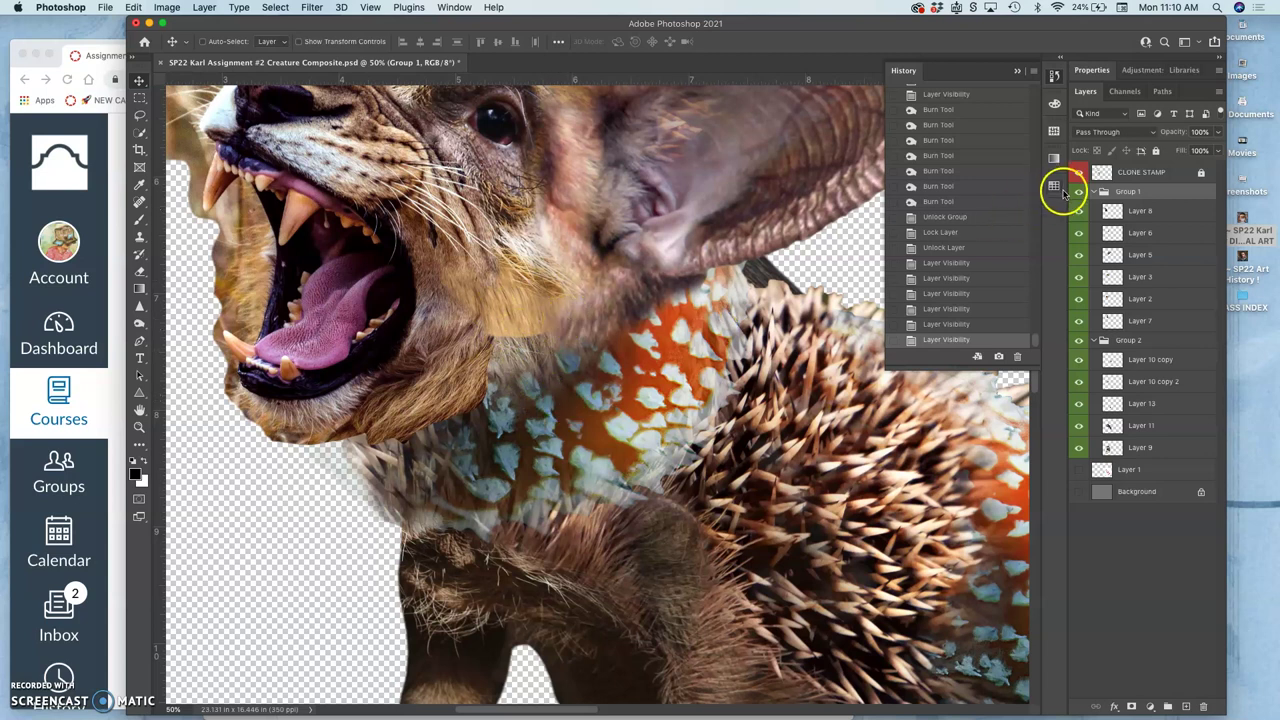
Unlock the CLONE STAMP layer and set the Clone Stamp to a 75 px brush at 100% opacity
click(1149, 173)
click(1156, 151)
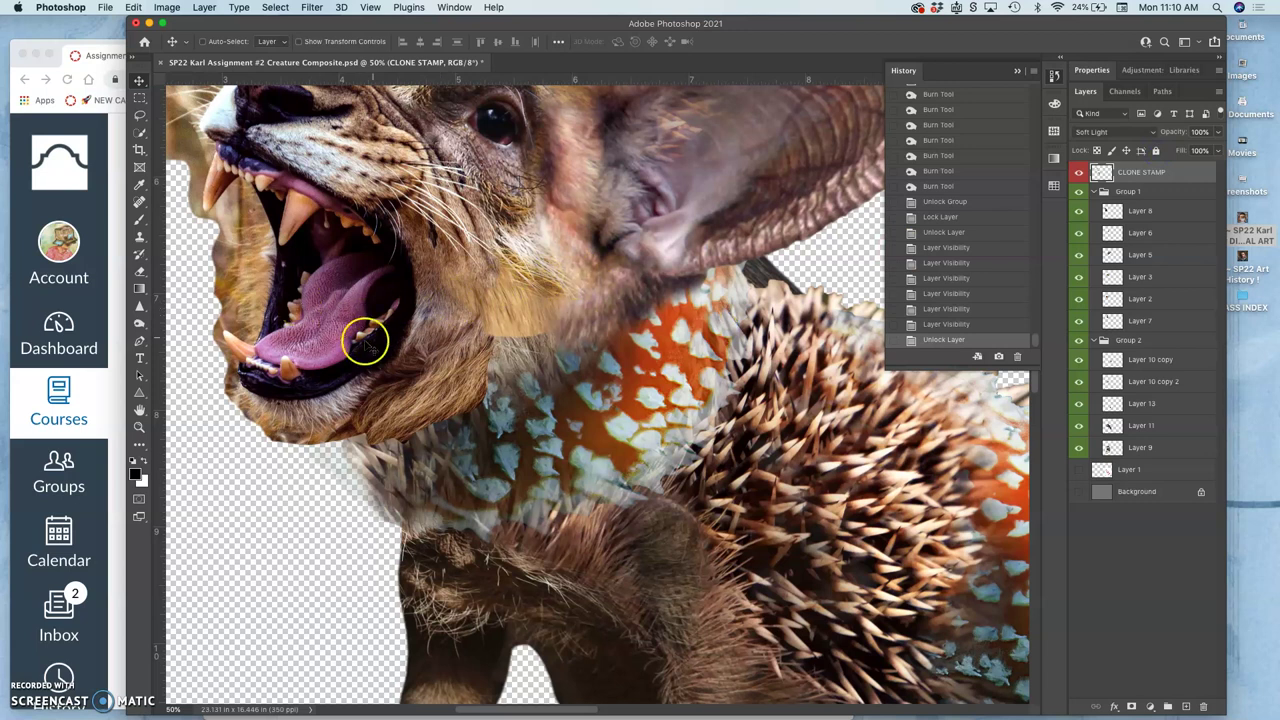
click(139, 237)
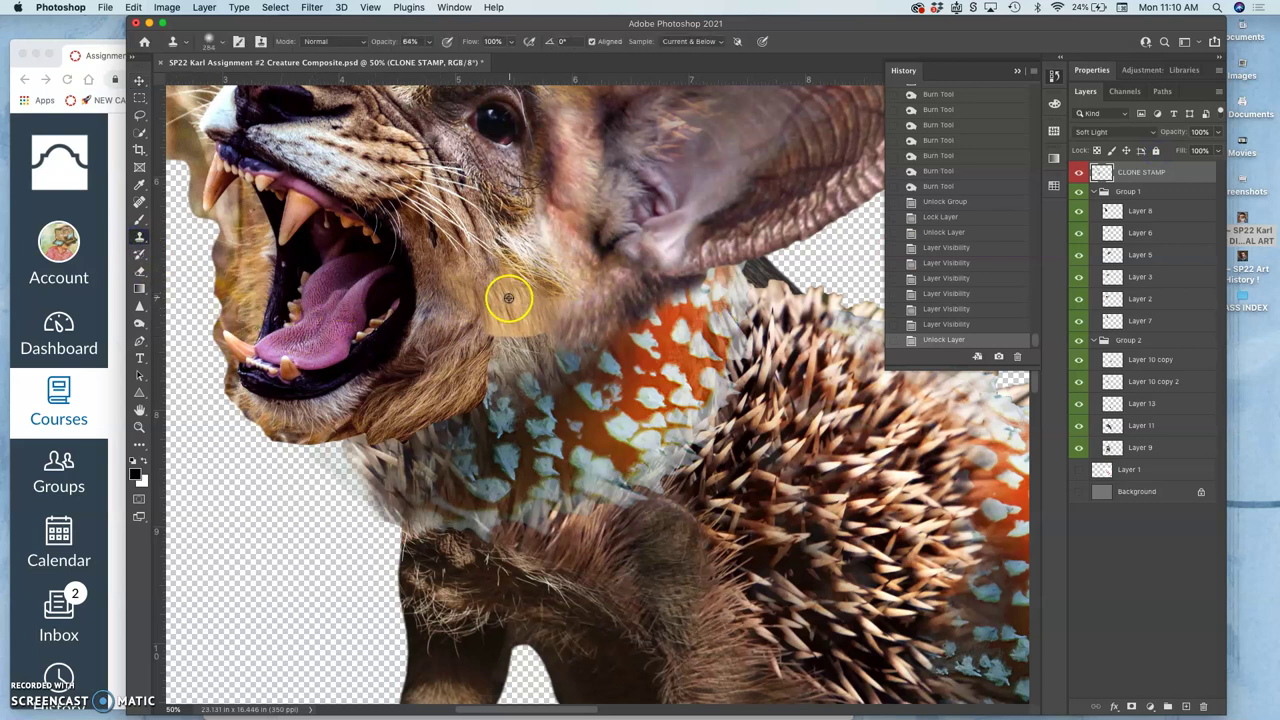
click(221, 47)
drag(240, 84, 231, 84)
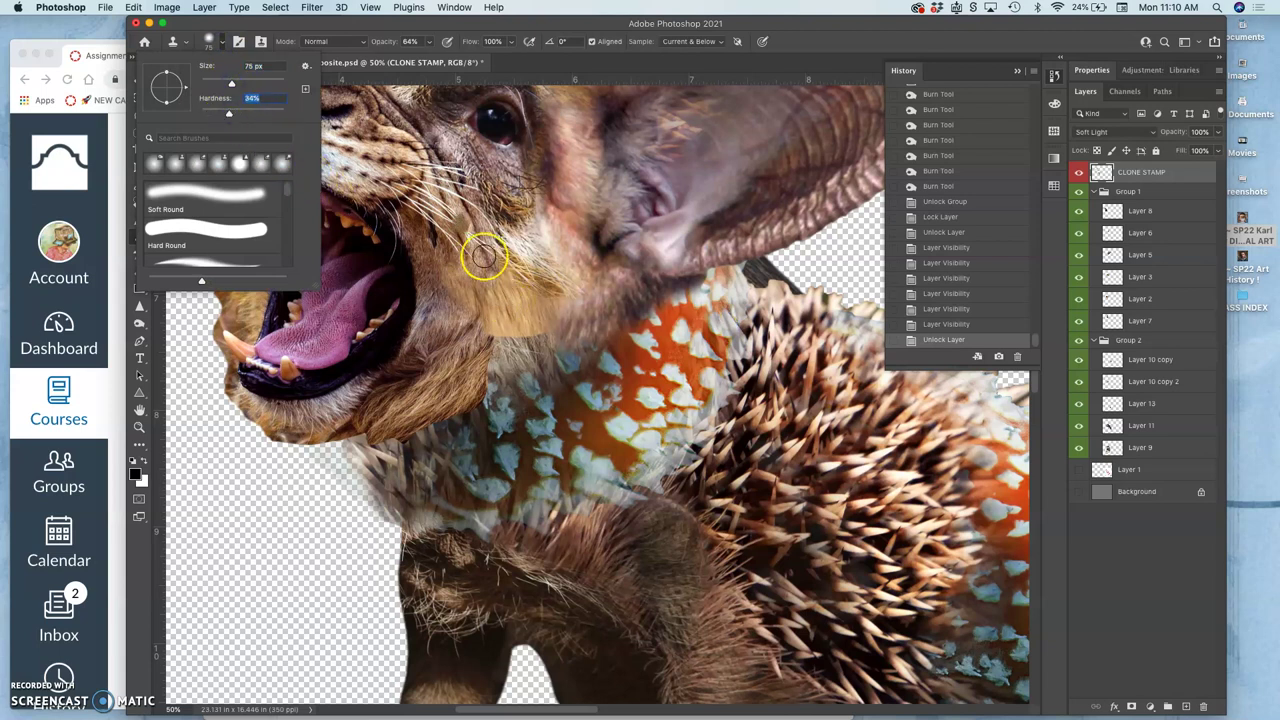
click(505, 296)
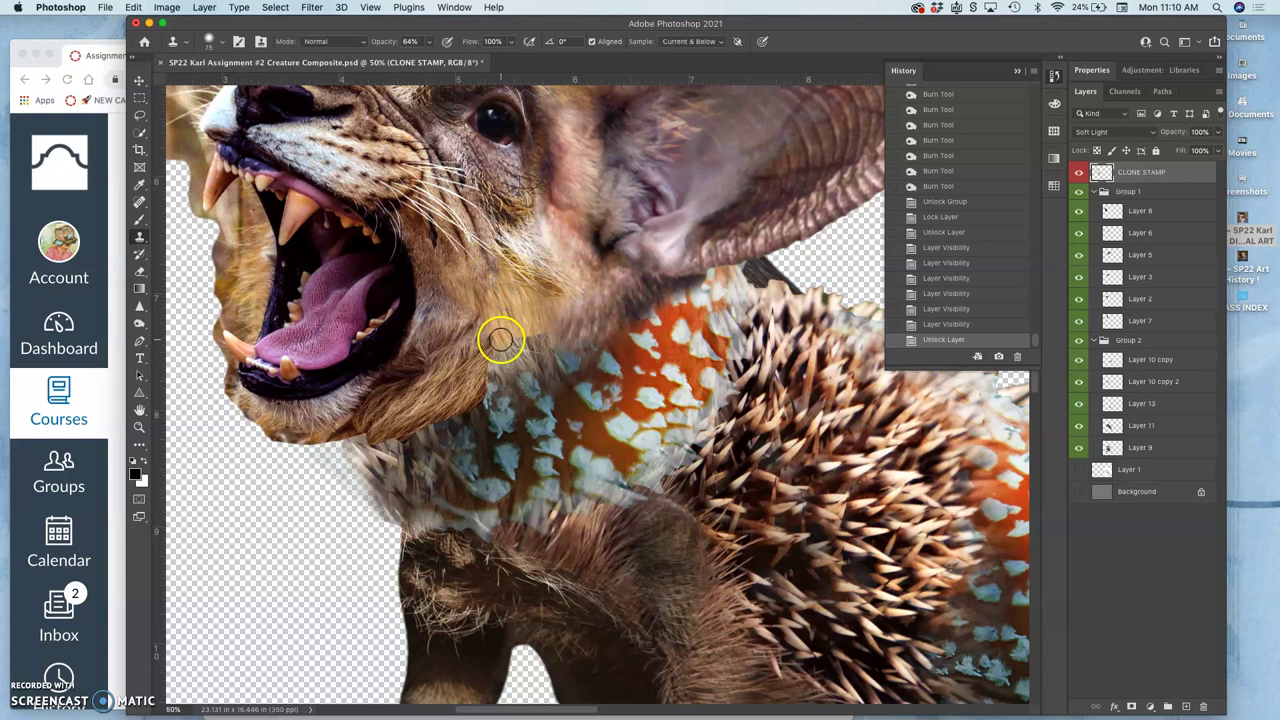
click(506, 341)
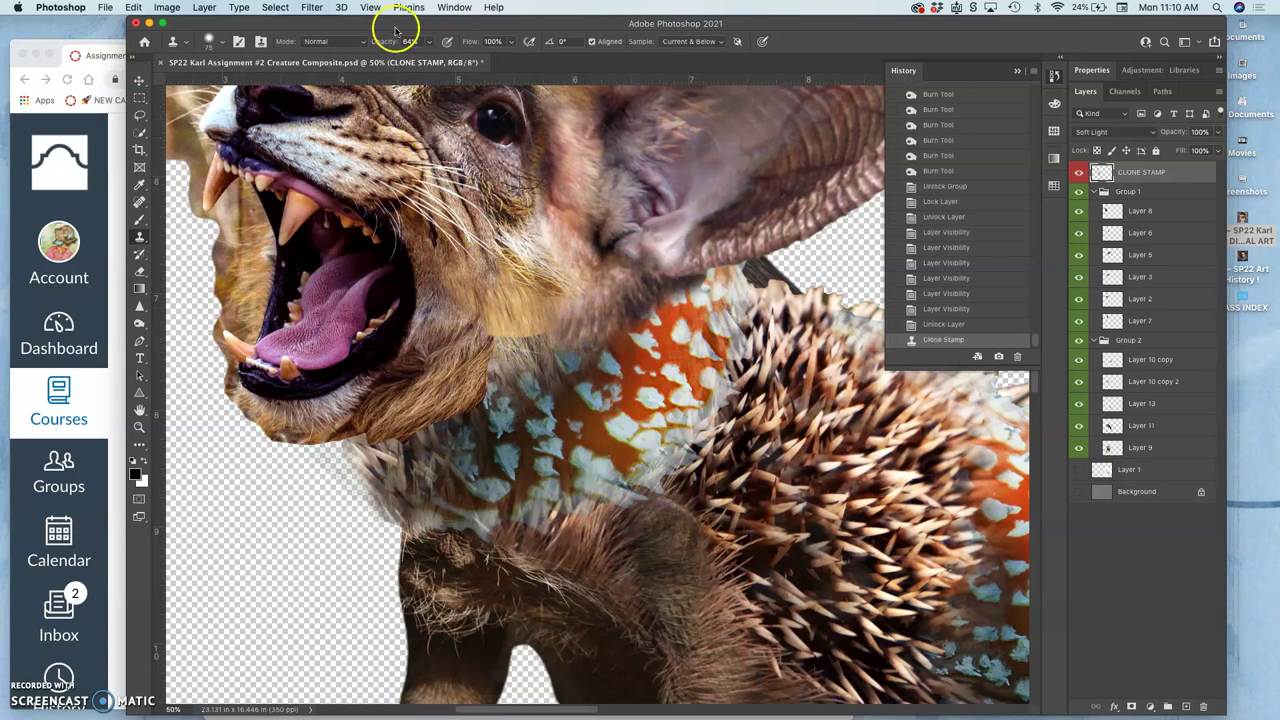
click(429, 42)
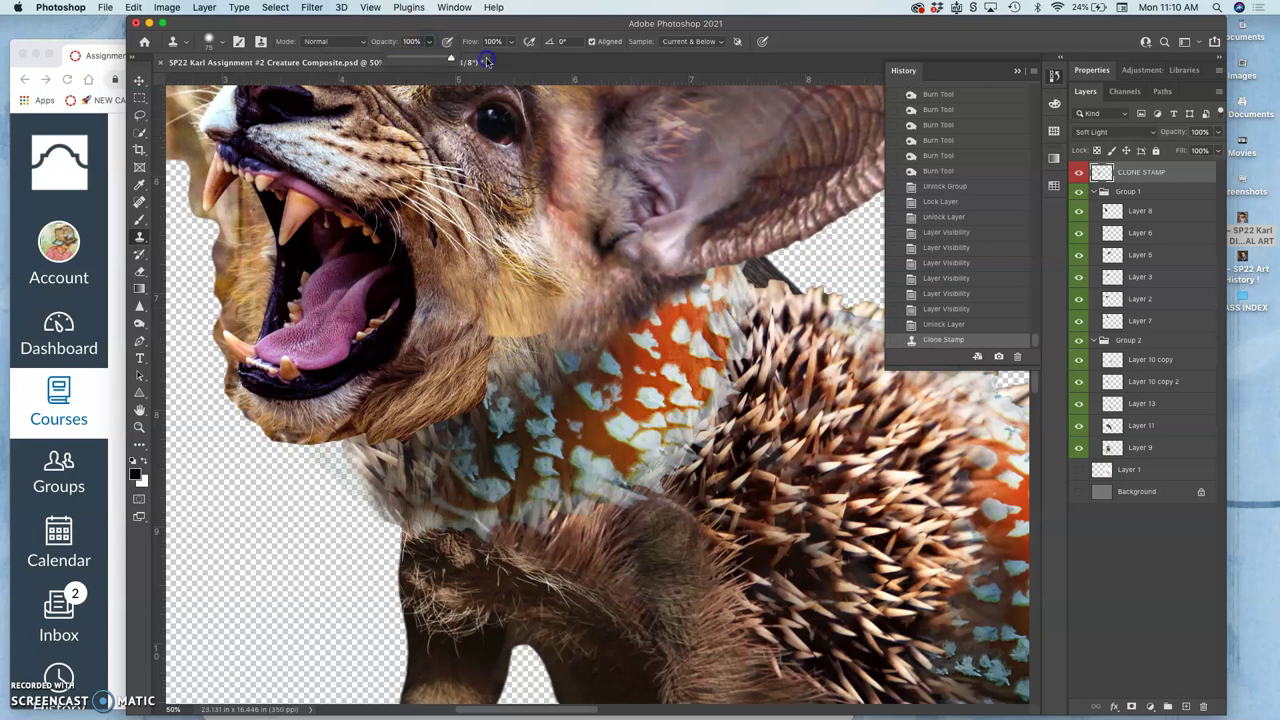
click(514, 290)
Stamp cloned fur repeatedly over the lion's neck seam, then toggle the layer to compare
click(506, 341)
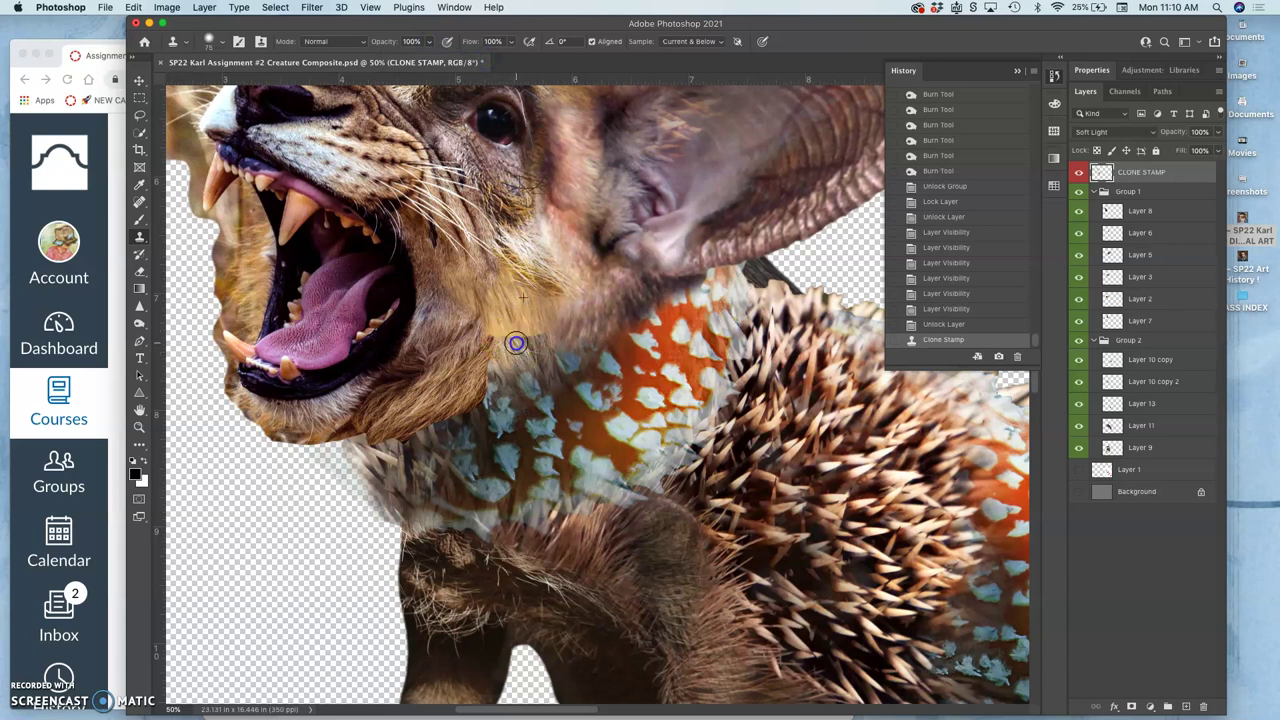
click(547, 297)
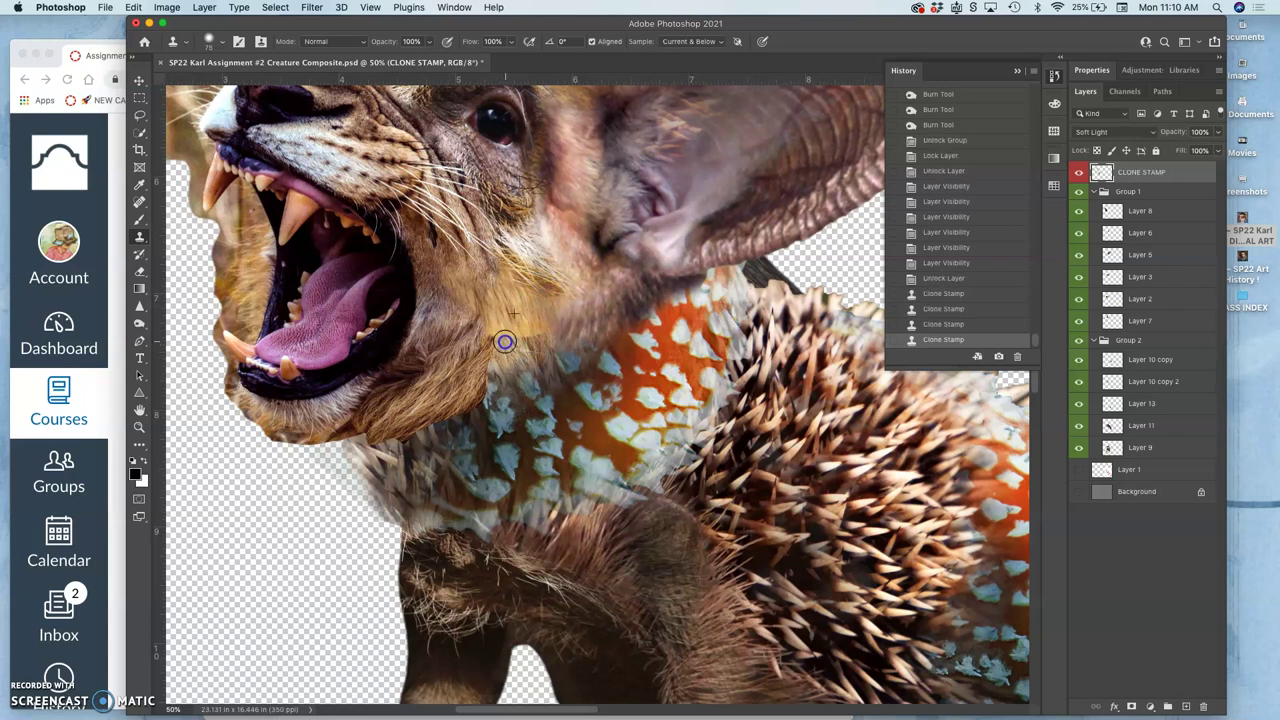
click(505, 342)
click(504, 340)
click(503, 337)
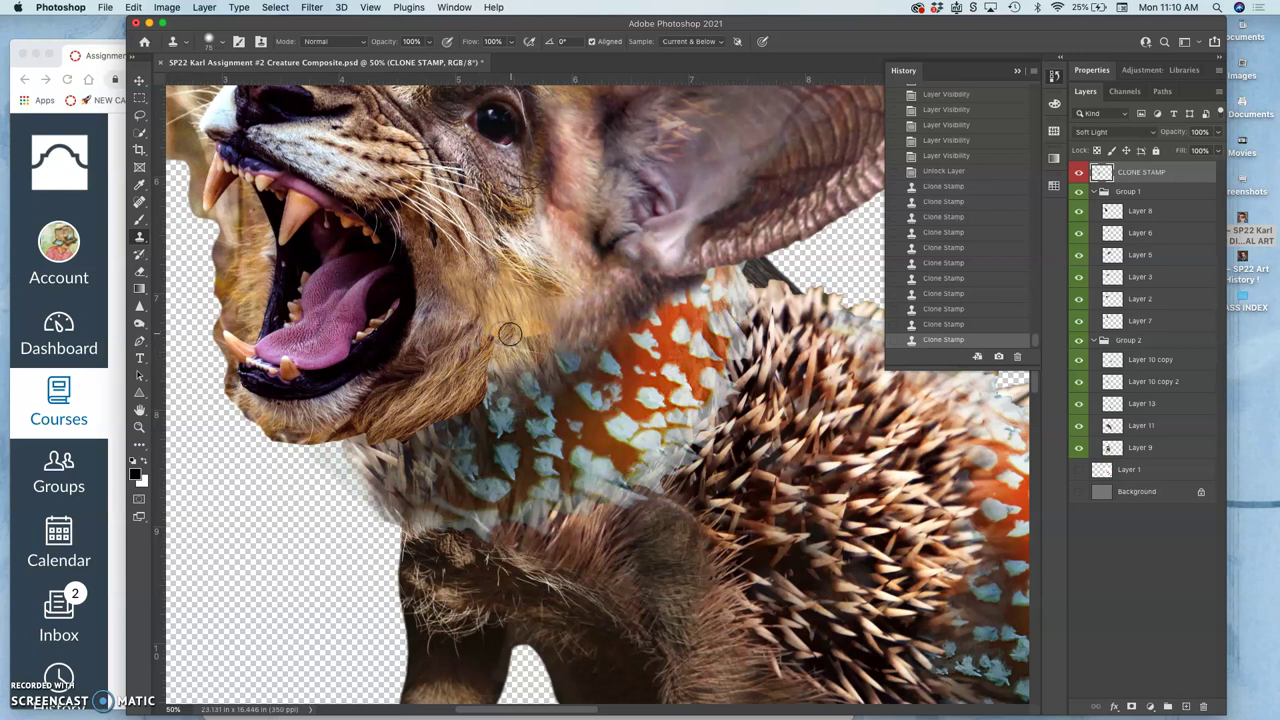
click(547, 323)
click(535, 330)
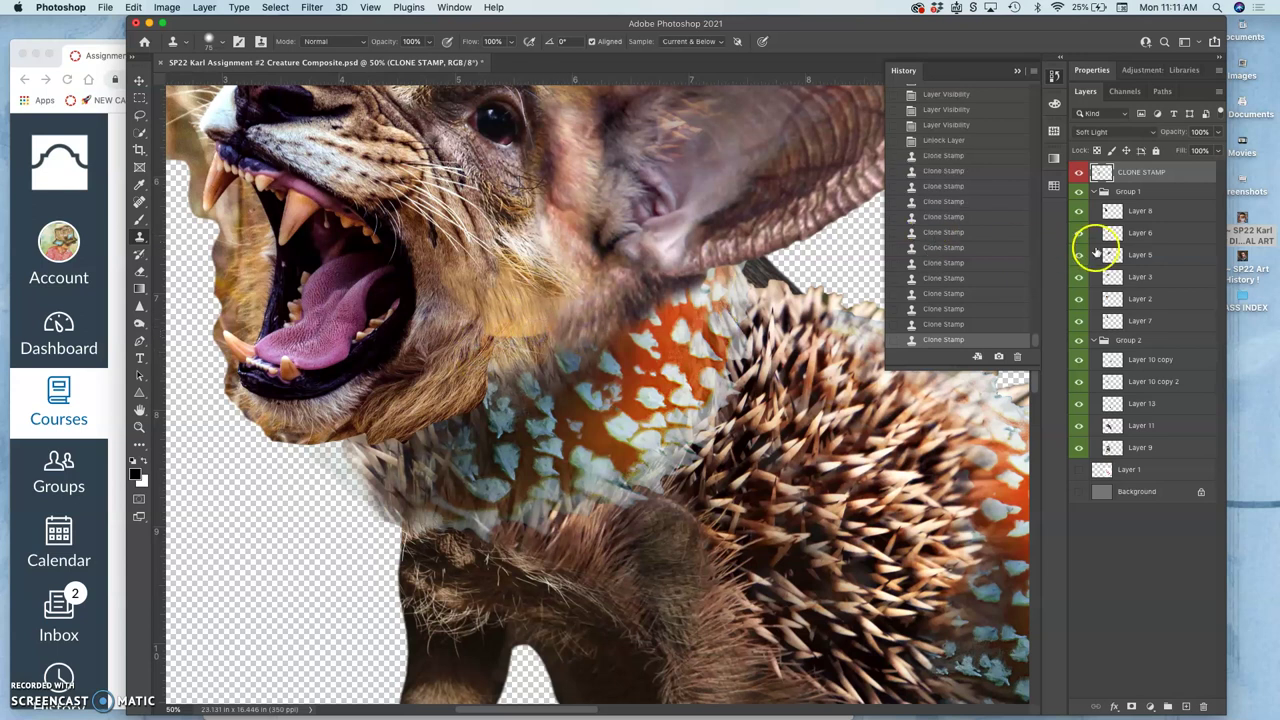
click(1079, 174)
click(1079, 174)
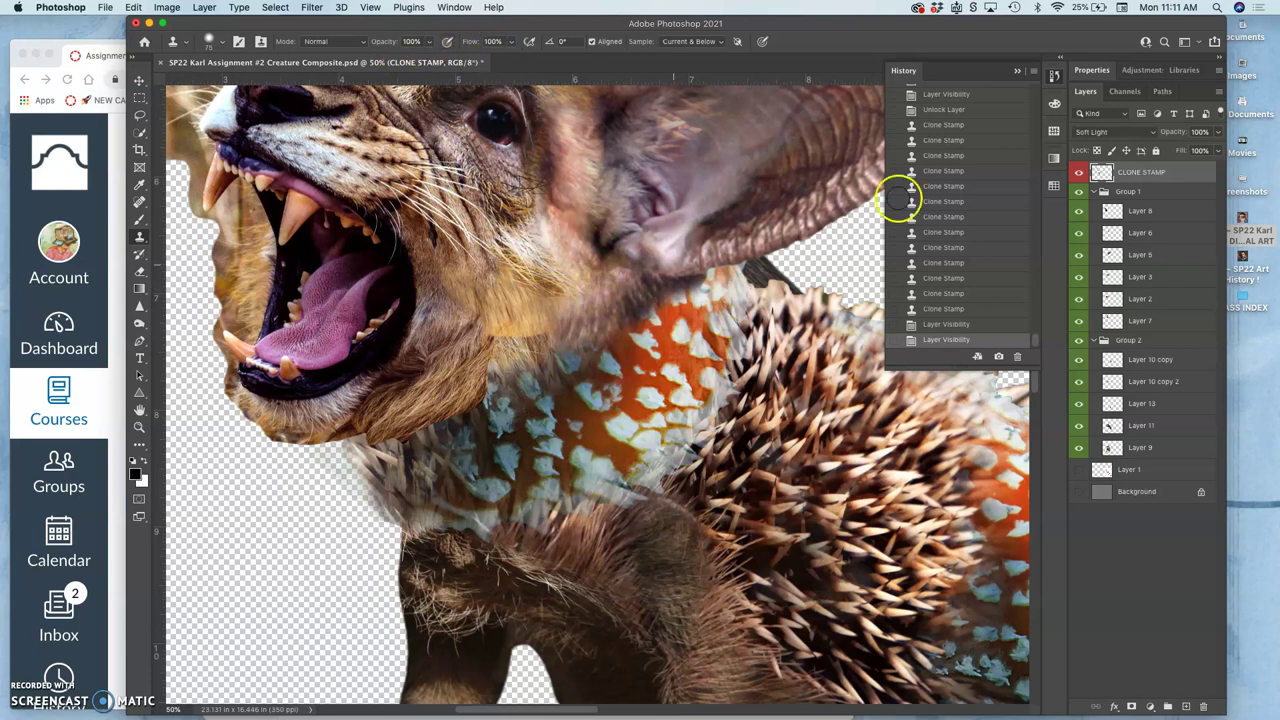
Duplicate the CLONE STAMP layer with Soft Light kept, and clear the copy's contents
click(1117, 135)
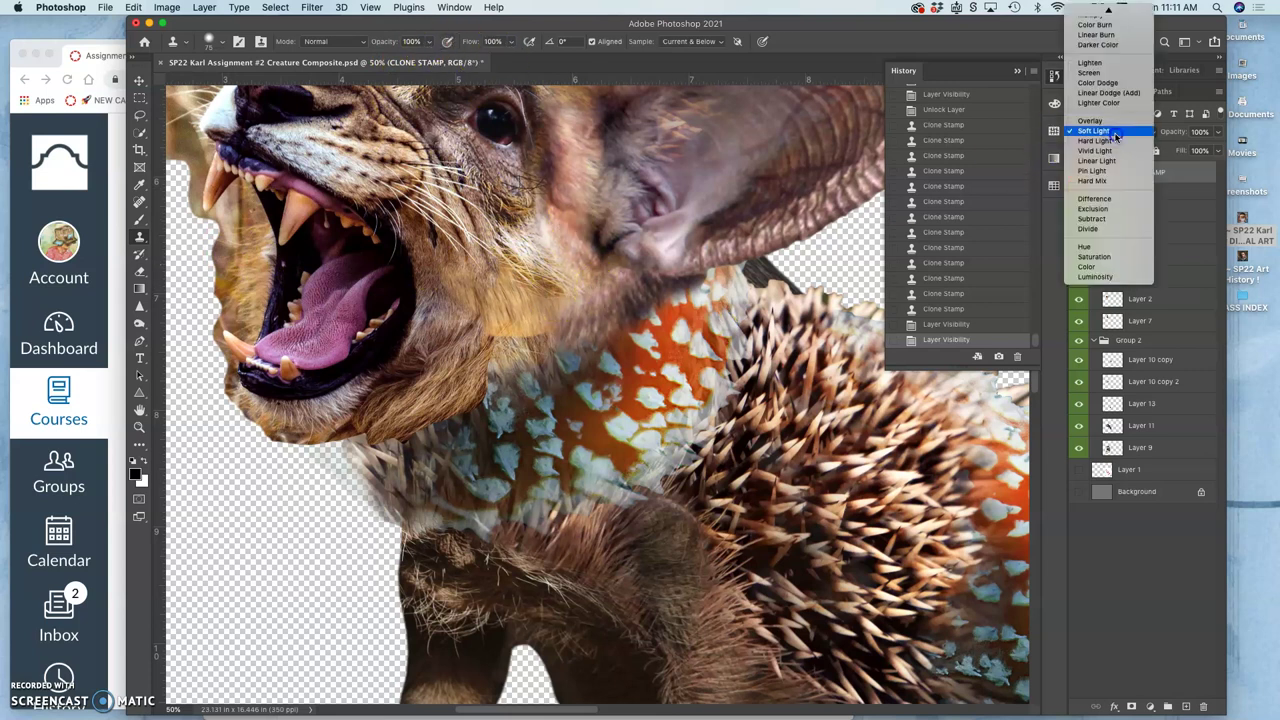
click(1115, 132)
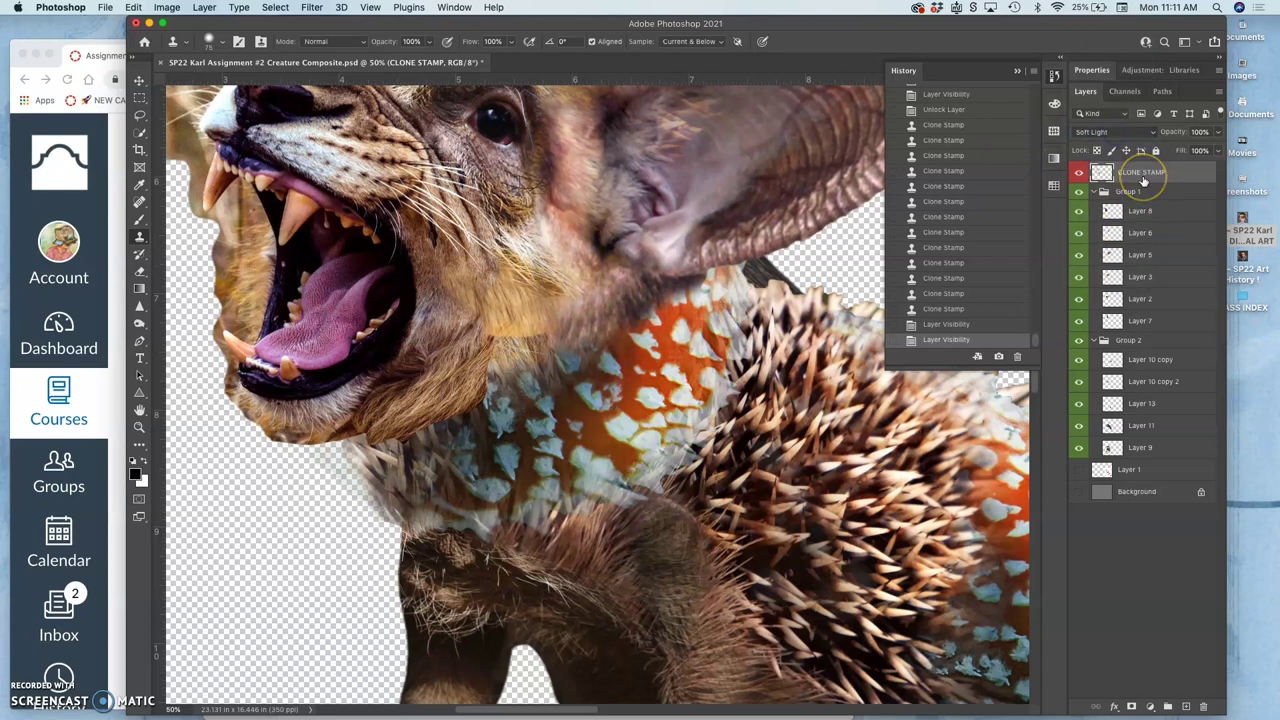
key(super+j)
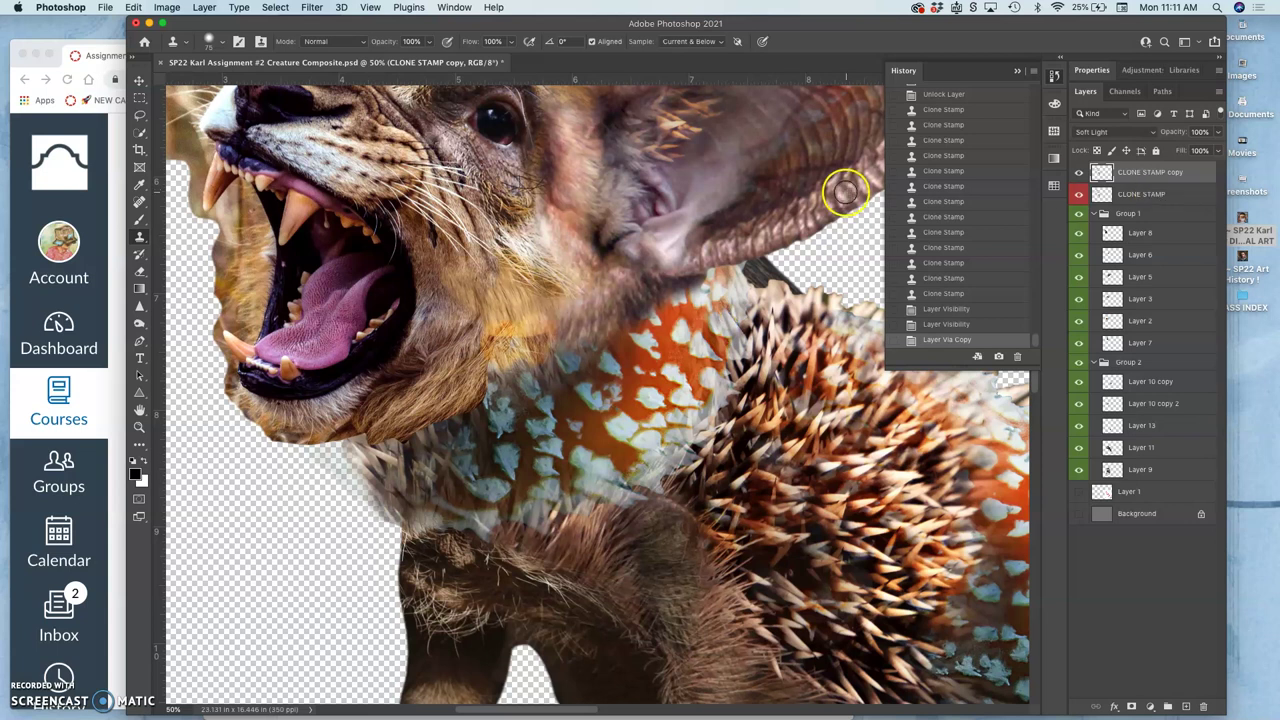
key(super+a)
key(Delete)
click(1138, 196)
click(1082, 196)
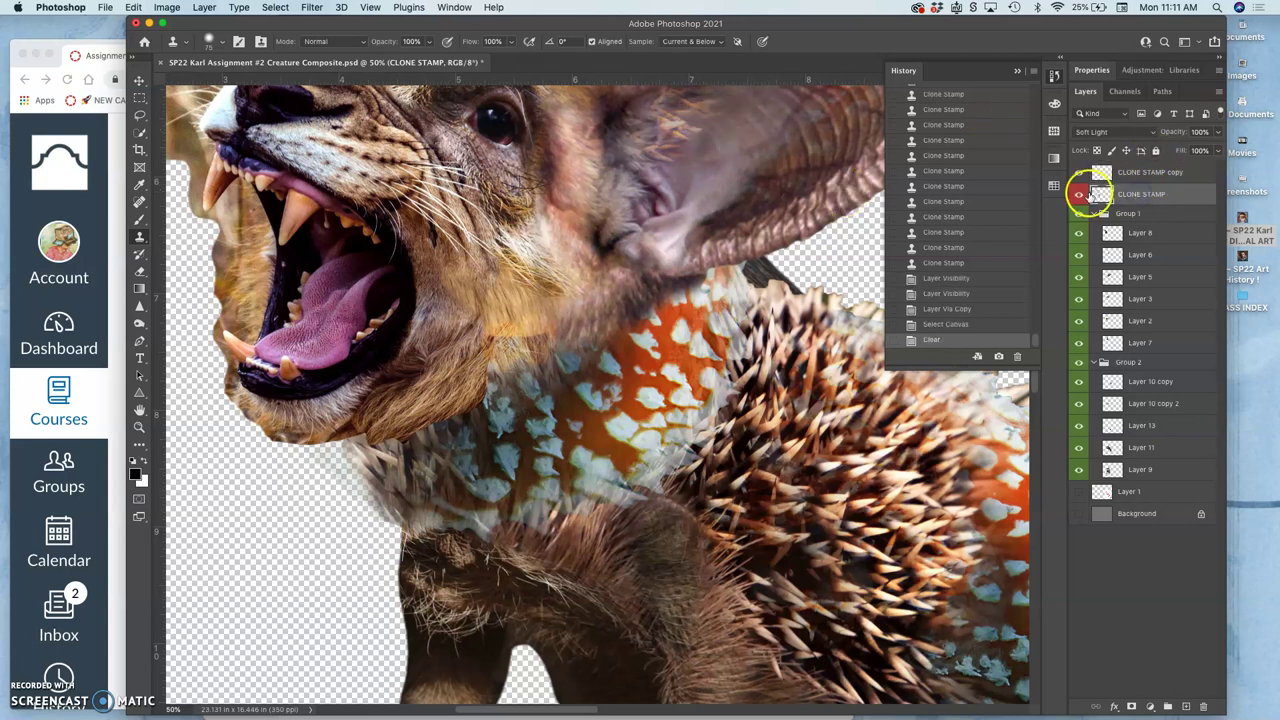
click(1080, 195)
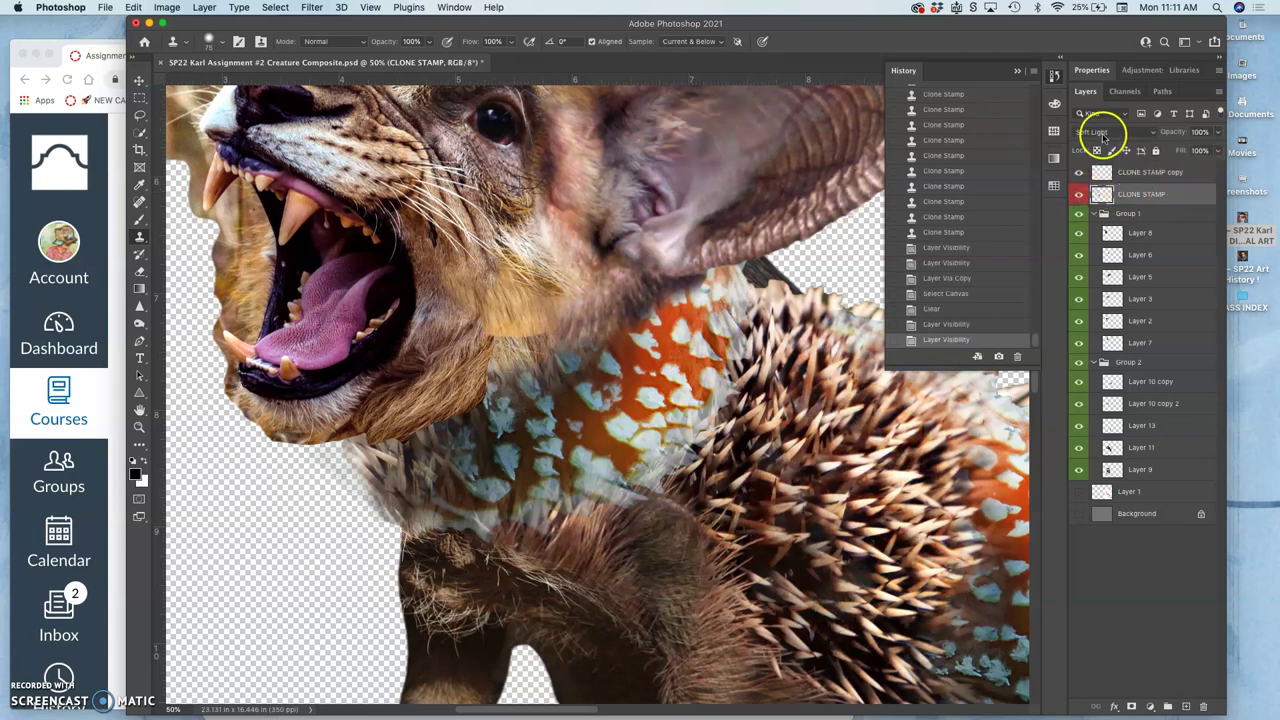
Switch the CLONE STAMP copy to Normal blending, tag it orange, and stamp fur on the cheek
click(1138, 173)
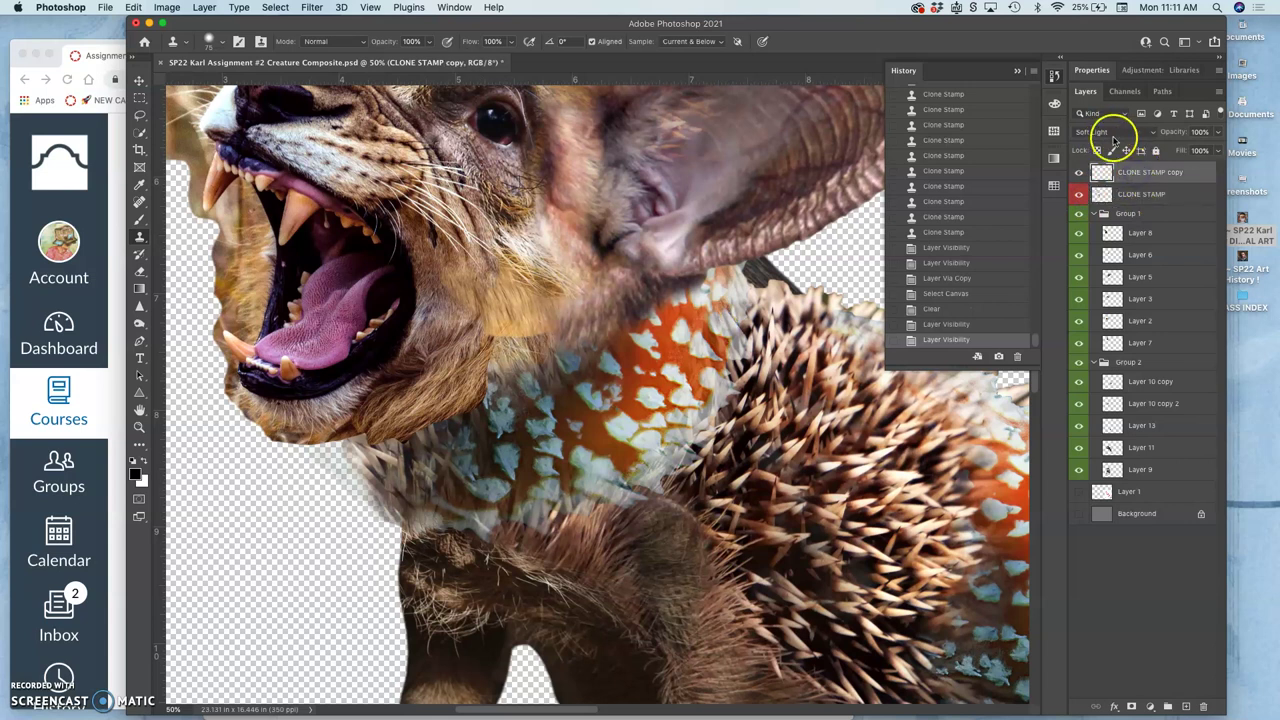
click(1114, 131)
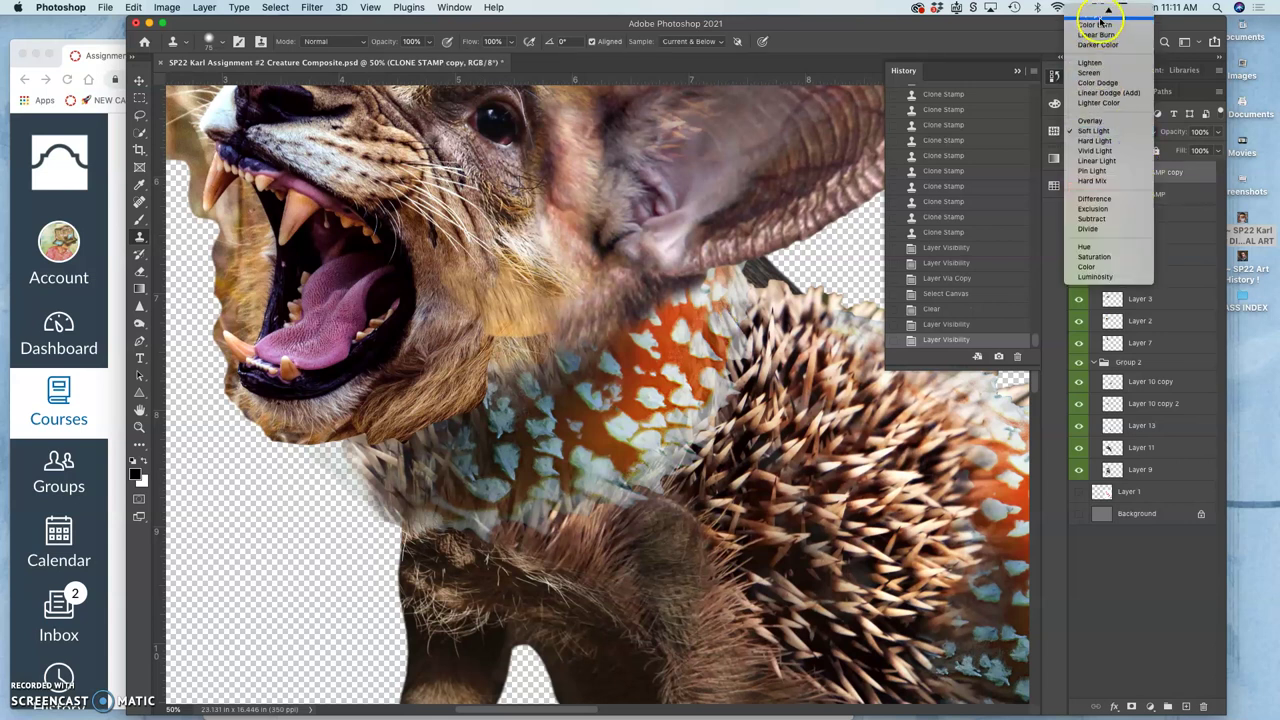
click(1099, 14)
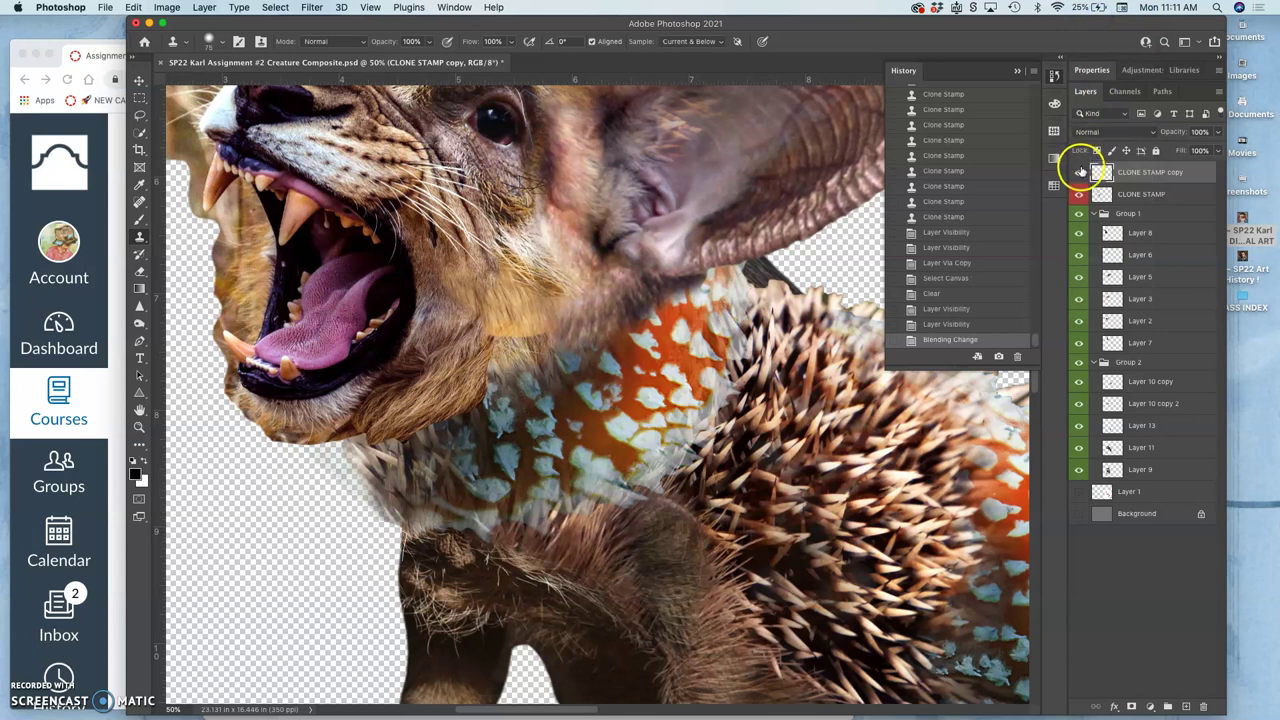
right_click(1075, 178)
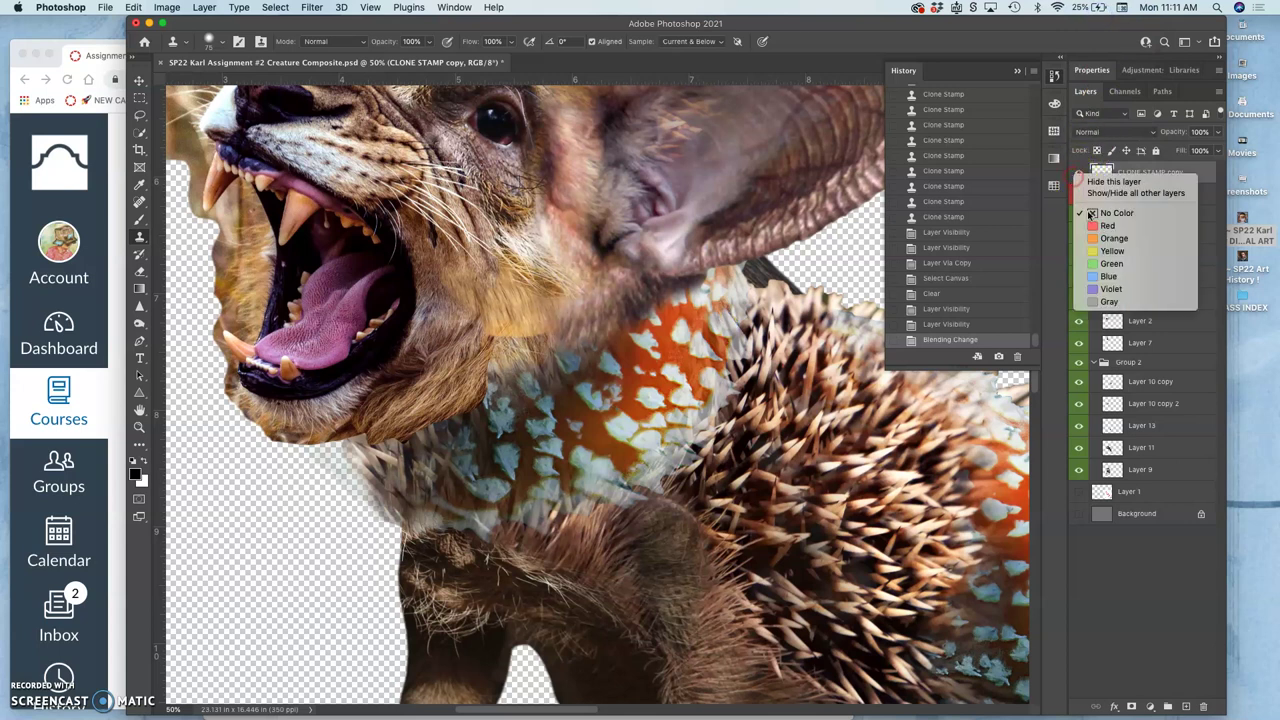
click(1100, 243)
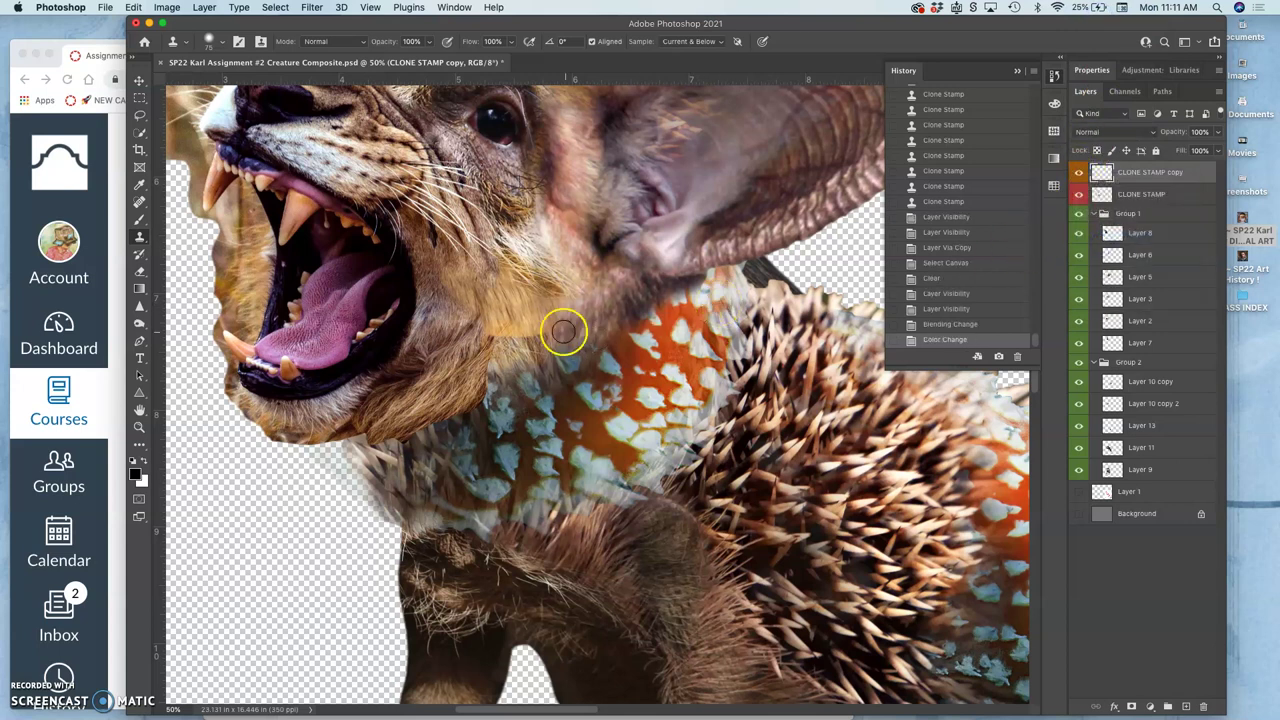
click(506, 341)
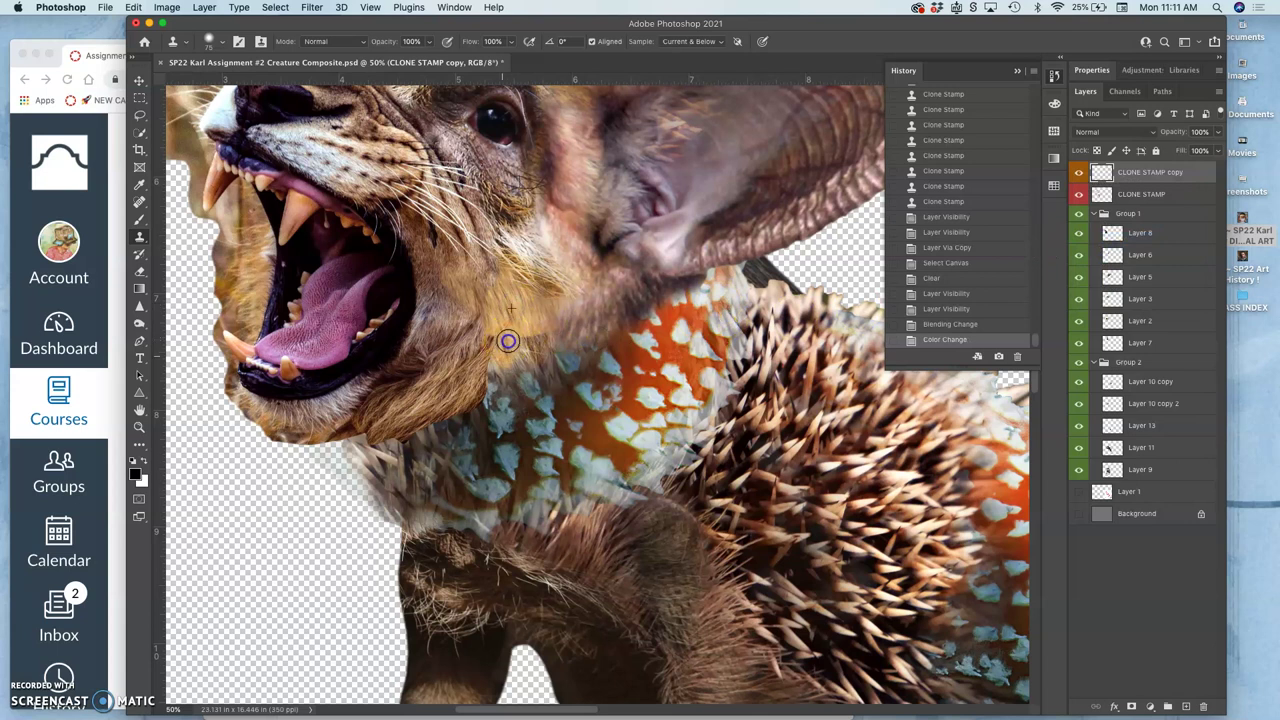
Stamp and paint cloned fur across the cheek seam toward the ear base
click(582, 283)
drag(580, 311, 490, 346)
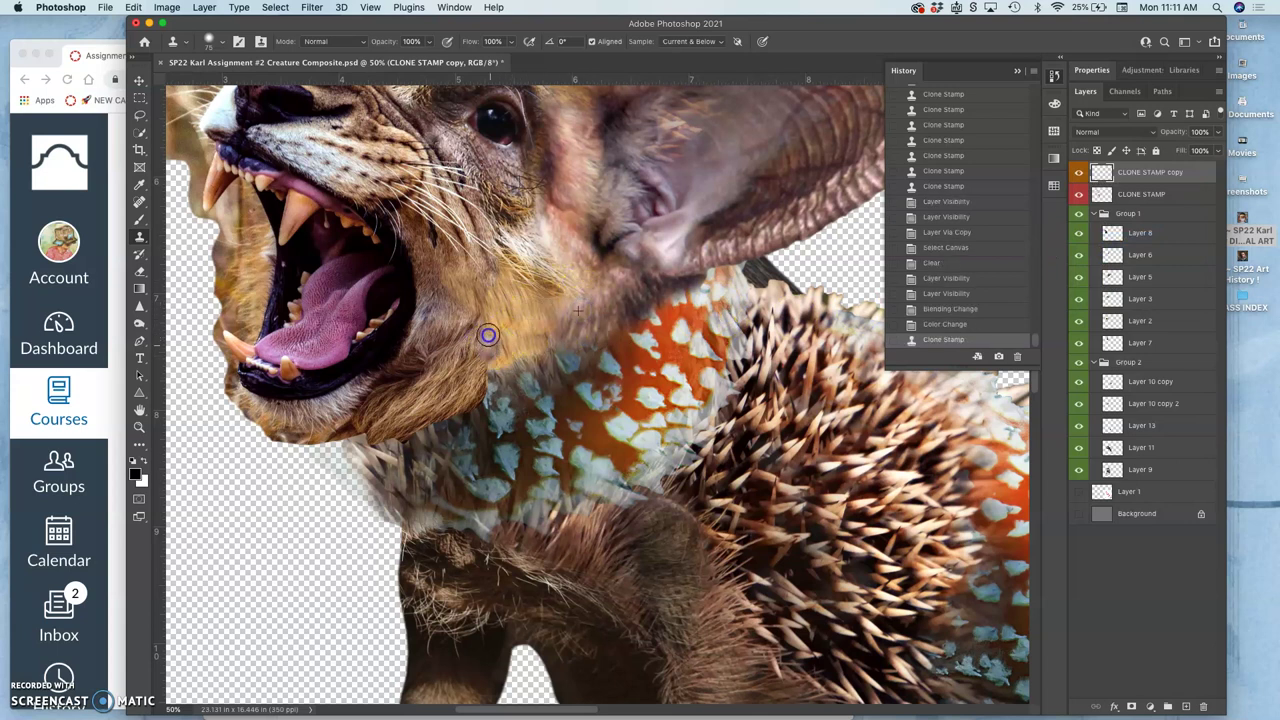
click(463, 320)
click(490, 310)
mouse_move(490, 310)
mouse_down()
mouse_move(568, 354)
mouse_move(590, 318)
mouse_up()
click(509, 309)
mouse_move(495, 320)
mouse_down()
mouse_move(549, 328)
mouse_move(607, 282)
mouse_move(515, 362)
mouse_up()
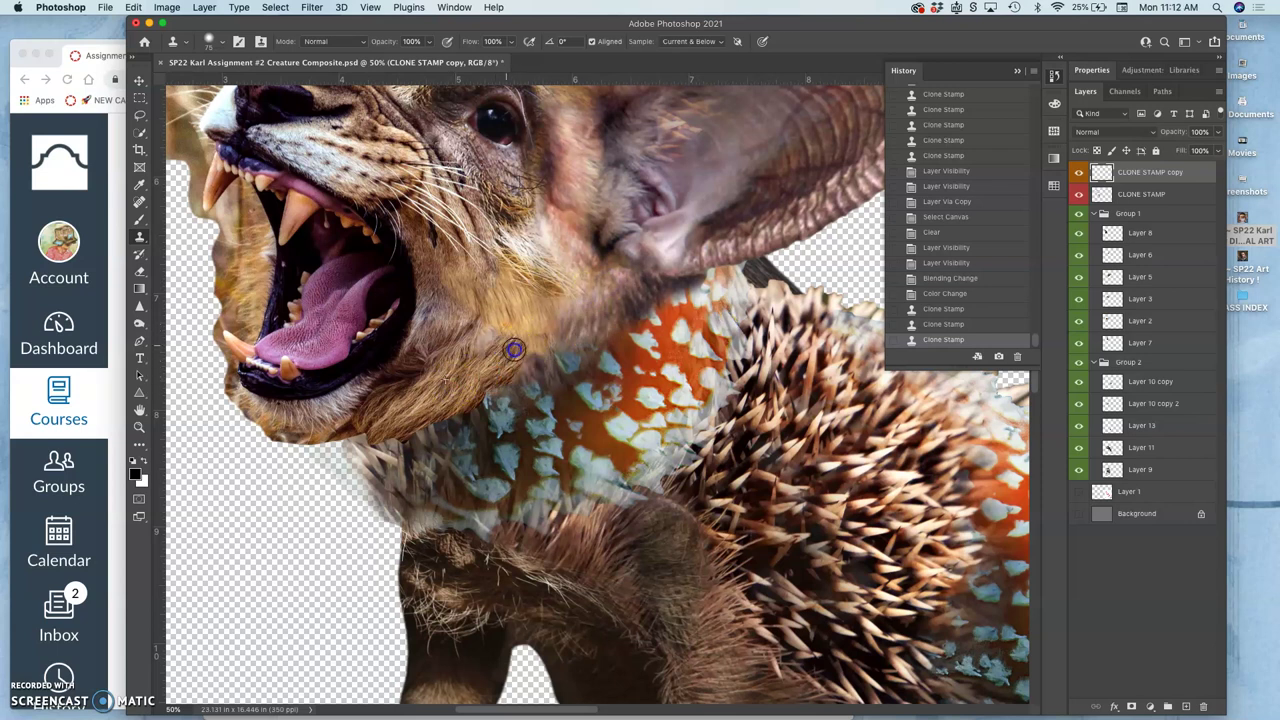
Stamp and paint cloned fur along the lion's neck edge and seam
click(436, 412)
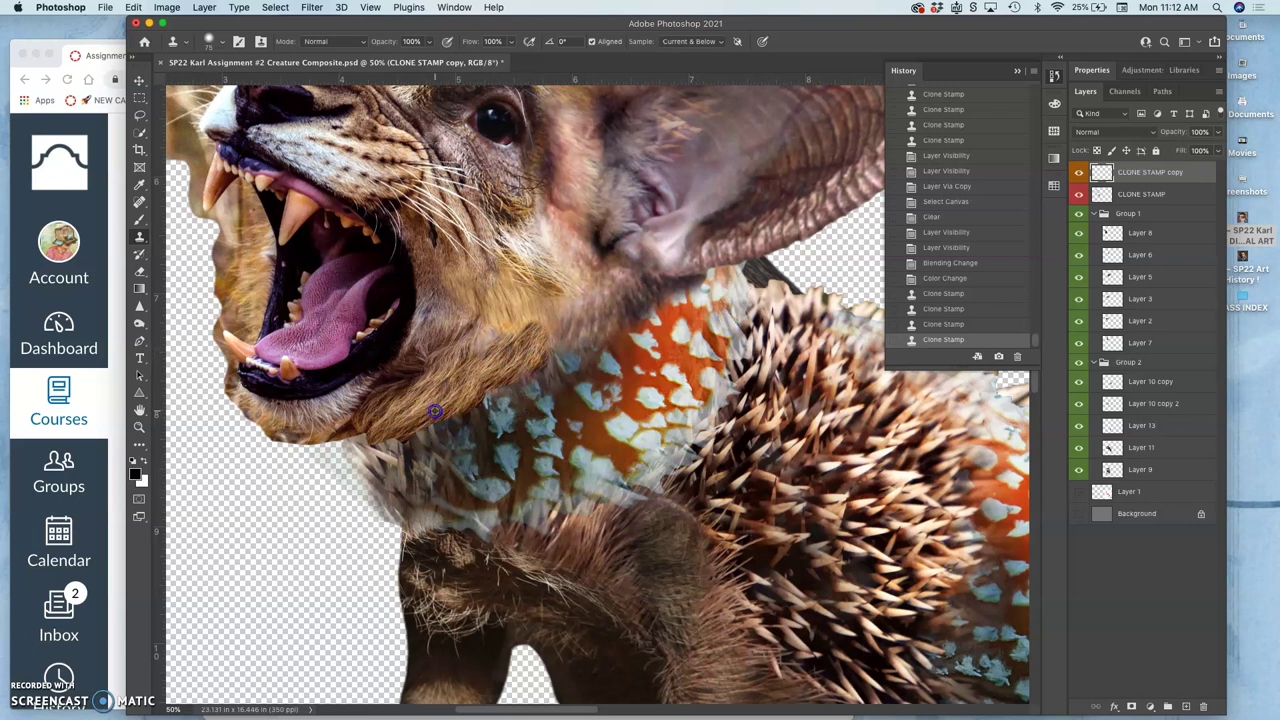
click(501, 381)
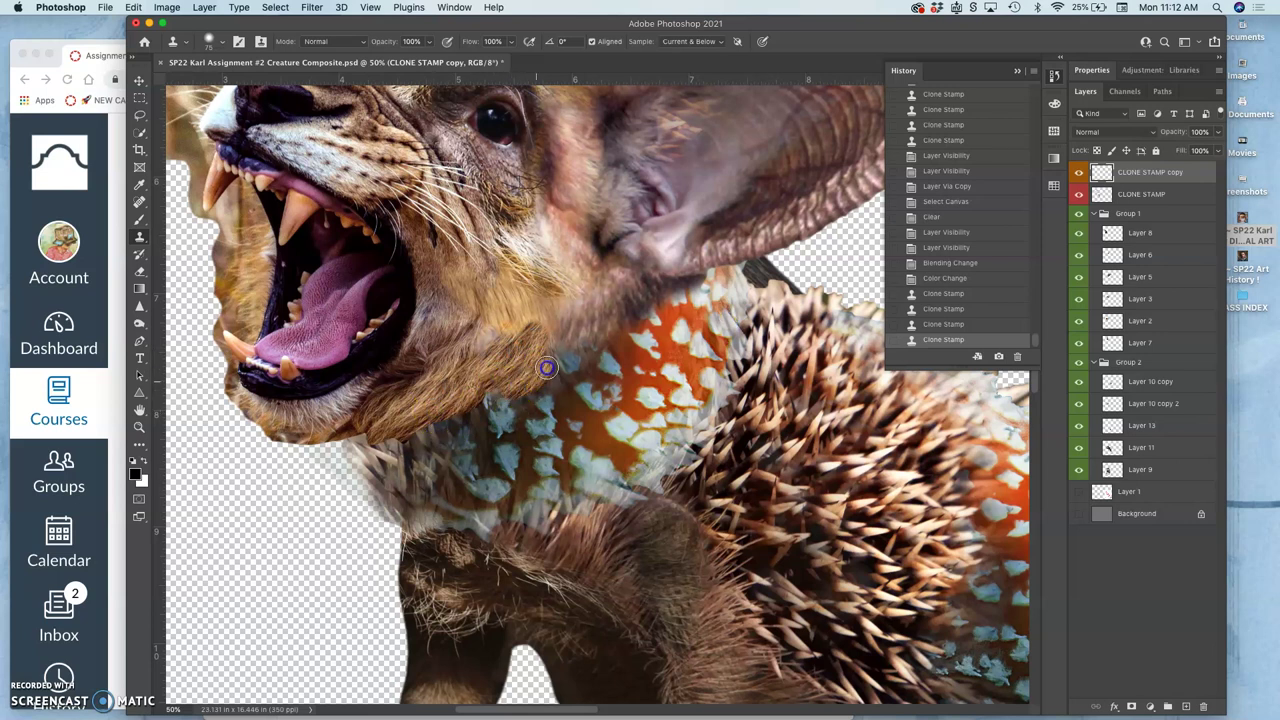
click(571, 330)
scroll(597, 391, up, 3)
scroll(588, 418, up, 3)
scroll(588, 418, right, 3)
click(549, 357)
mouse_move(549, 357)
mouse_down()
mouse_move(516, 332)
mouse_move(524, 387)
mouse_move(546, 414)
mouse_move(526, 419)
mouse_move(543, 457)
mouse_up()
scroll(530, 432, down, 1)
scroll(530, 432, right, 1)
click(246, 422)
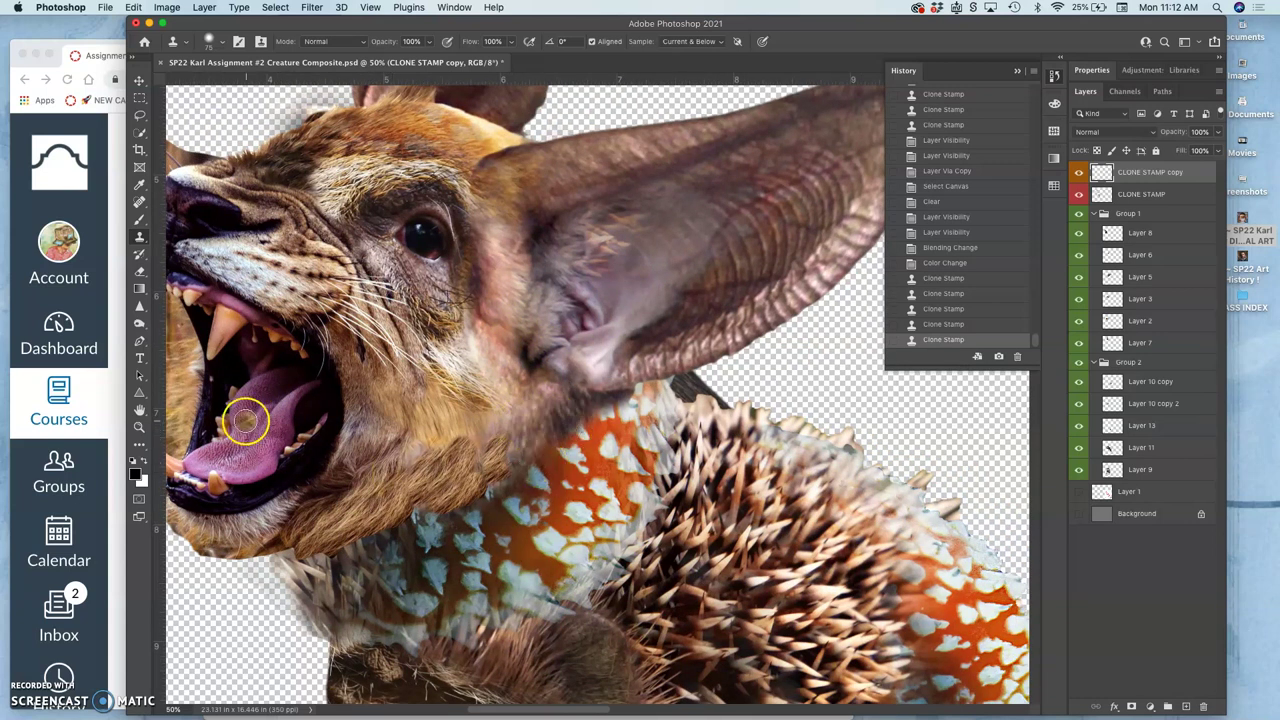
Undo a trial Eraser stroke and set the Eraser opacity to 61%
click(139, 271)
drag(463, 415, 443, 400)
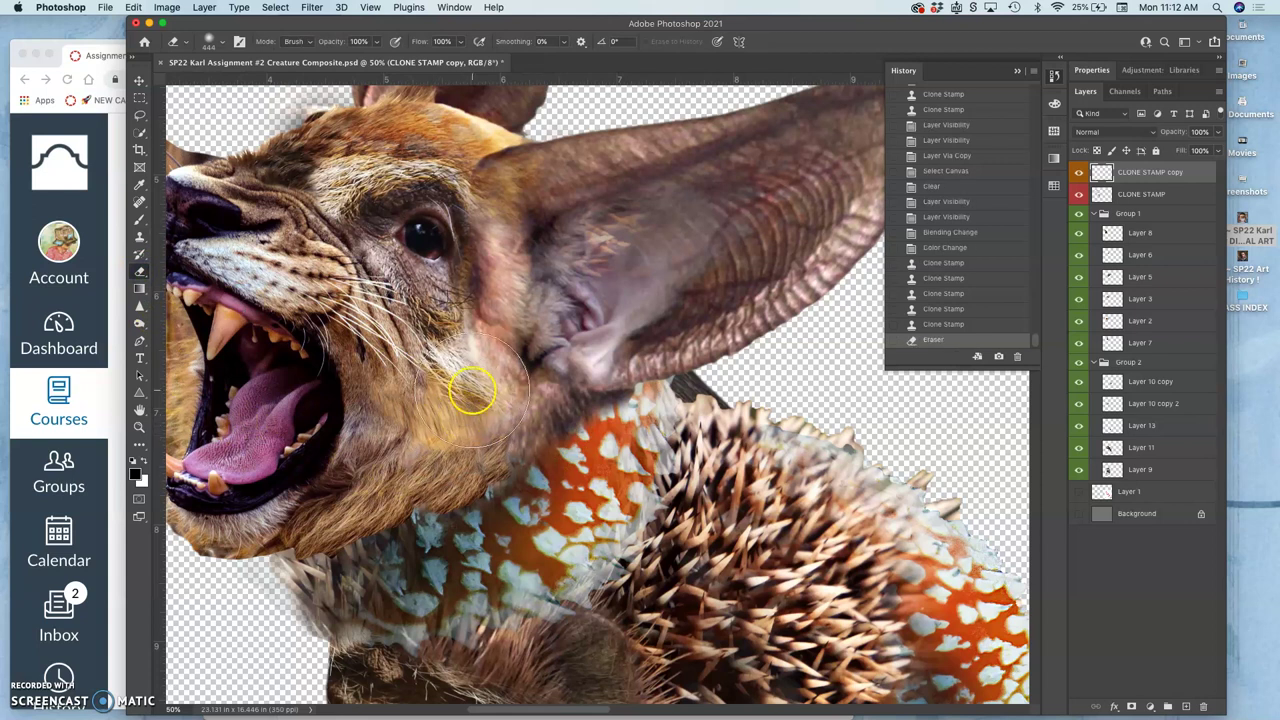
key(ctrl+z)
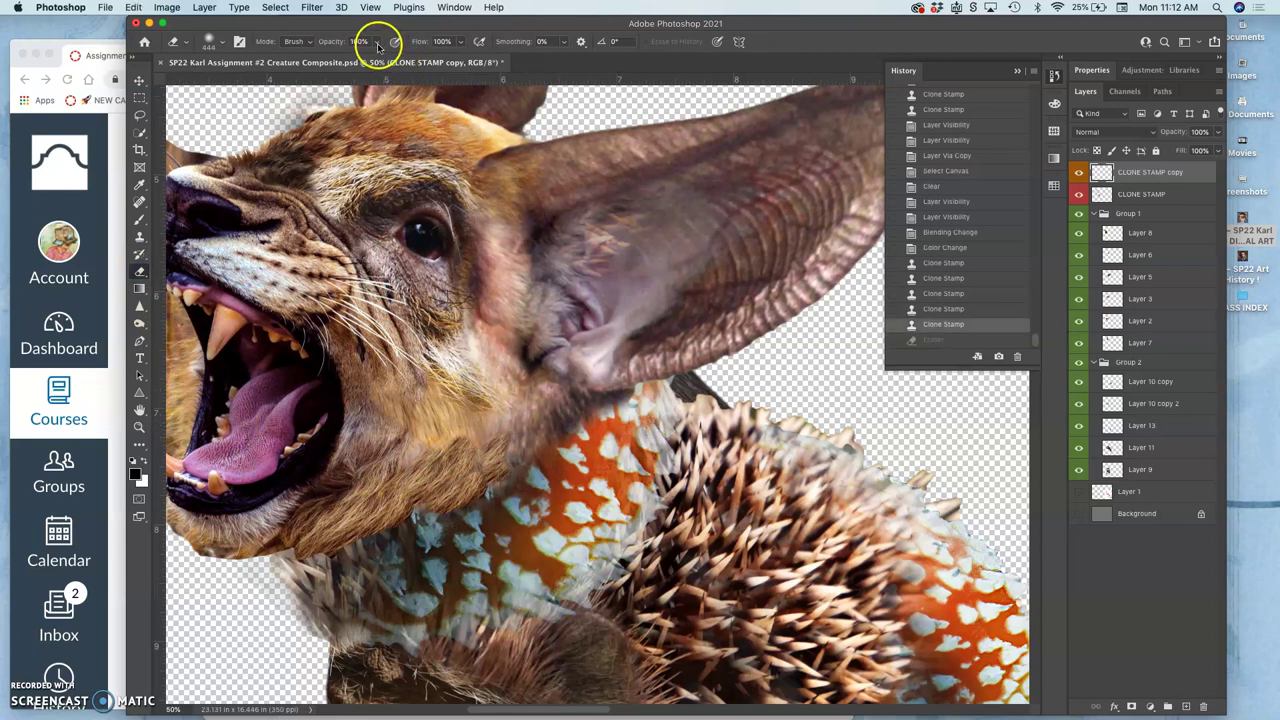
click(376, 42)
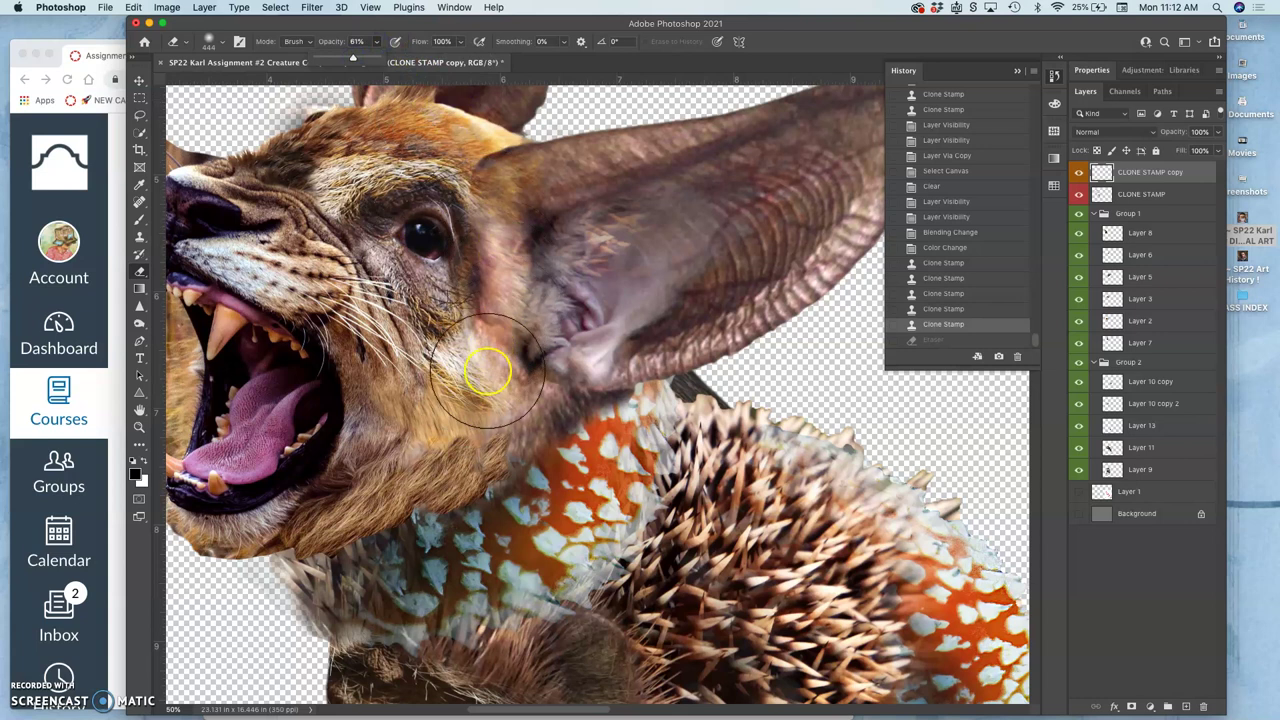
click(468, 416)
Softly erase cloned fur on the neck and lower cheek, then zoom out to the whole creature
click(474, 392)
click(450, 410)
click(391, 424)
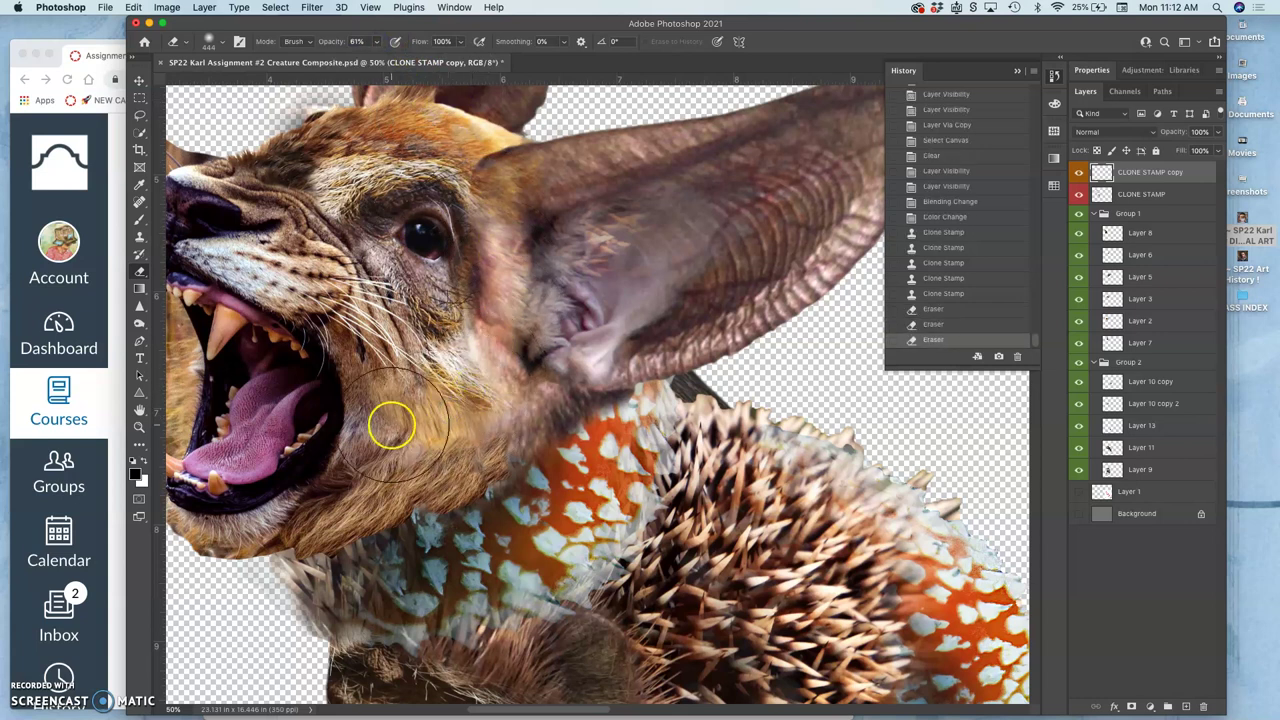
drag(320, 543, 380, 560)
scroll(380, 560, left, 3)
scroll(380, 560, down, 2)
click(399, 420)
scroll(429, 500, left, 2)
scroll(429, 500, down, 1)
scroll(428, 512, right, 5)
key(super+minus)
key(super+minus)
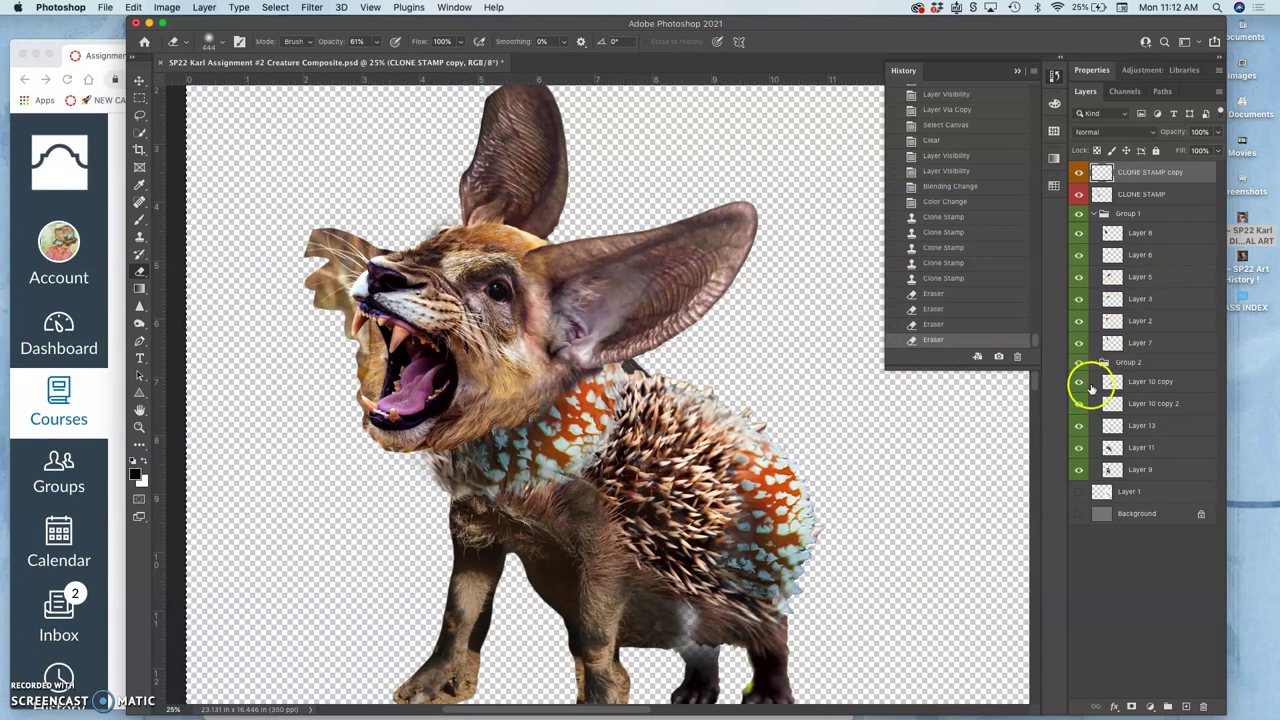
click(1078, 449)
Toggle Layer 11 and the lower back and lower-right body layers off and on to inspect them
click(1078, 449)
click(1079, 389)
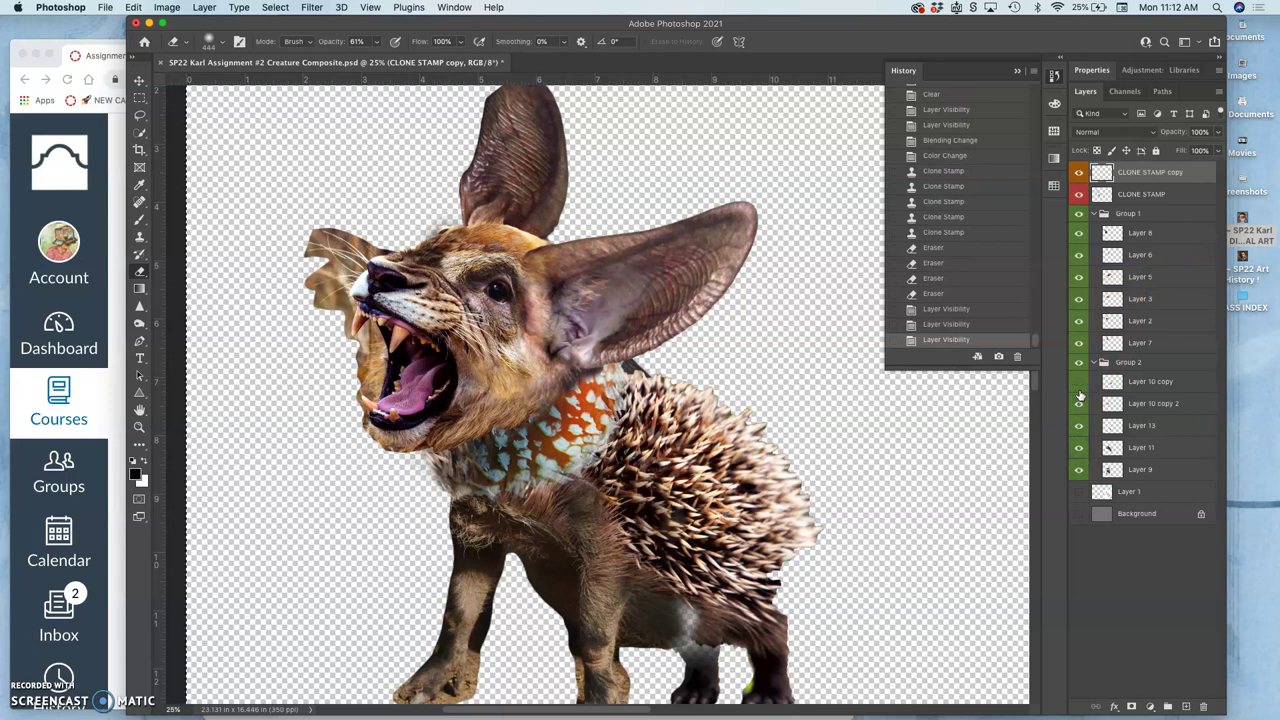
click(1079, 389)
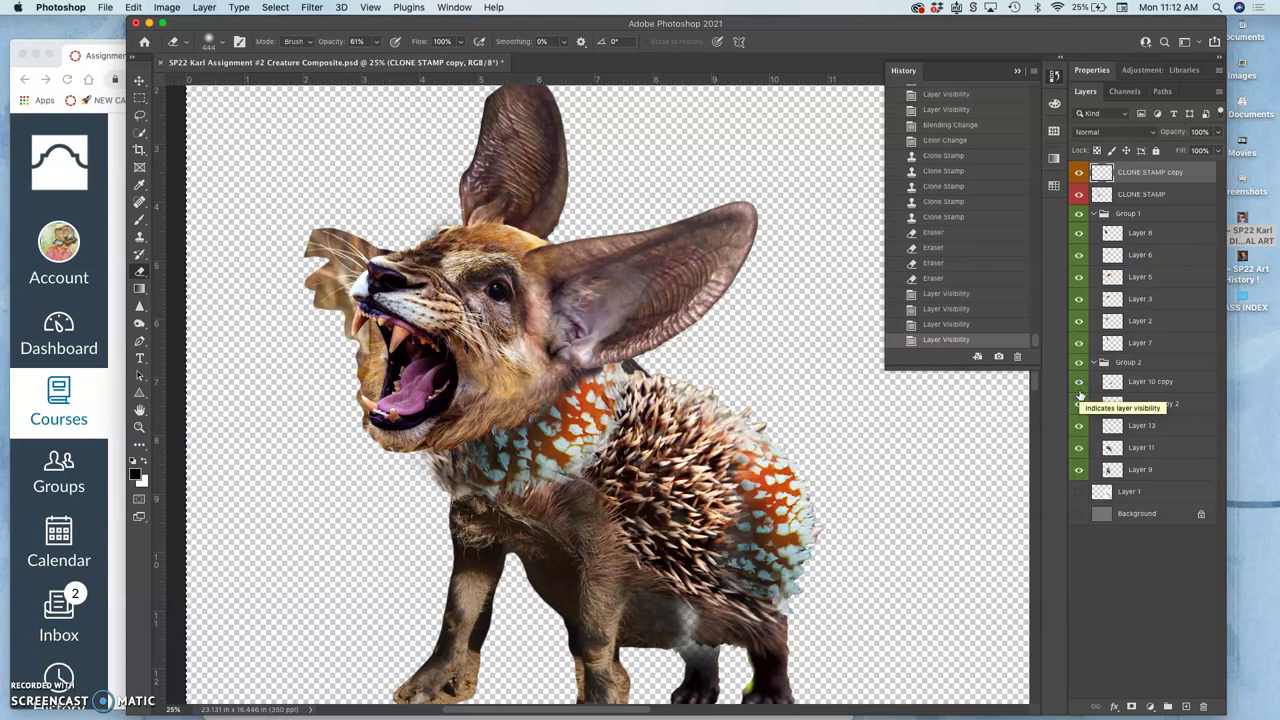
click(1079, 396)
click(1079, 396)
scroll(919, 521, down, 3)
scroll(919, 521, right, 2)
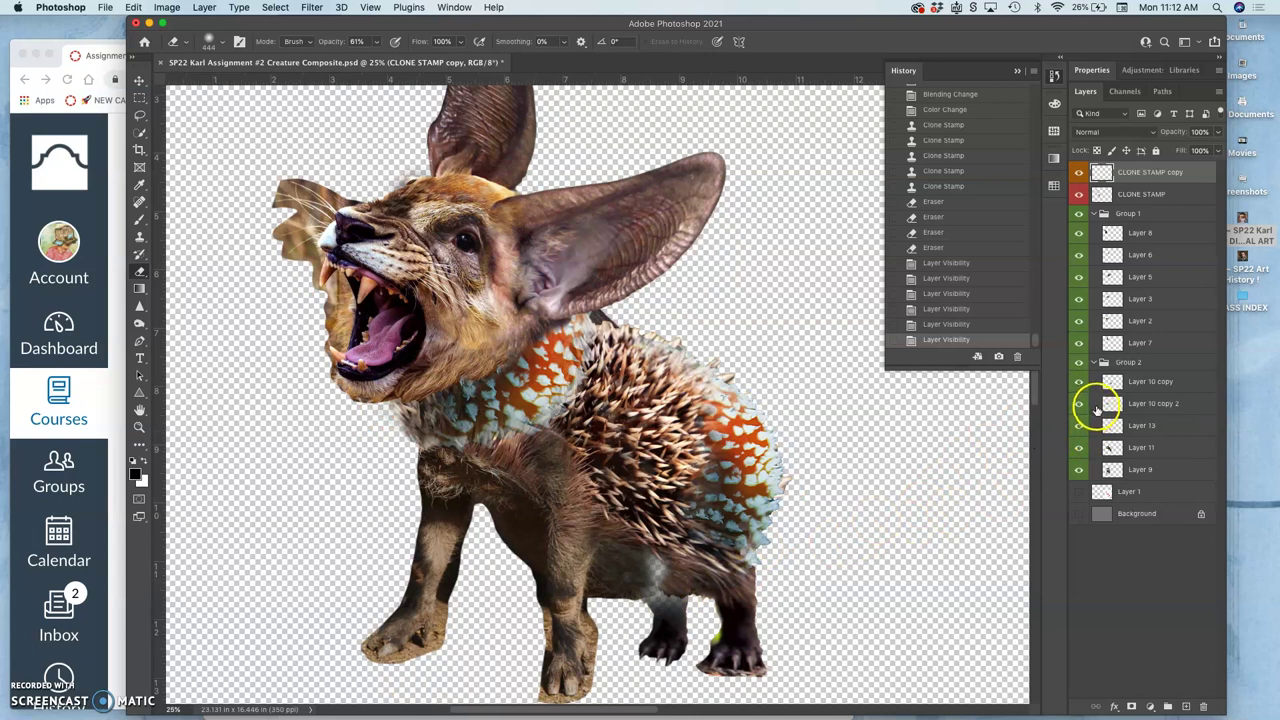
scroll(932, 492, down, 3)
scroll(932, 492, right, 2)
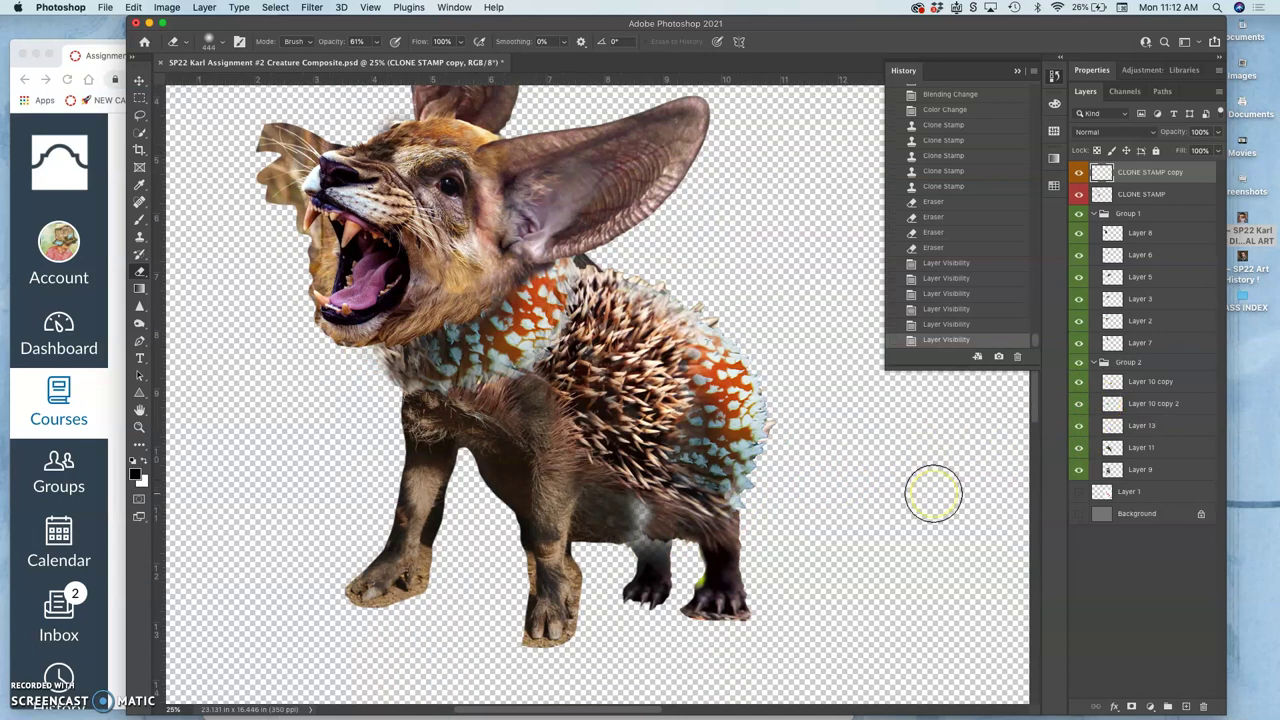
drag(933, 492, 874, 461)
Zoom in on the hedgehog's back edge and toggle the grey Background to check the edges
key(super+equal)
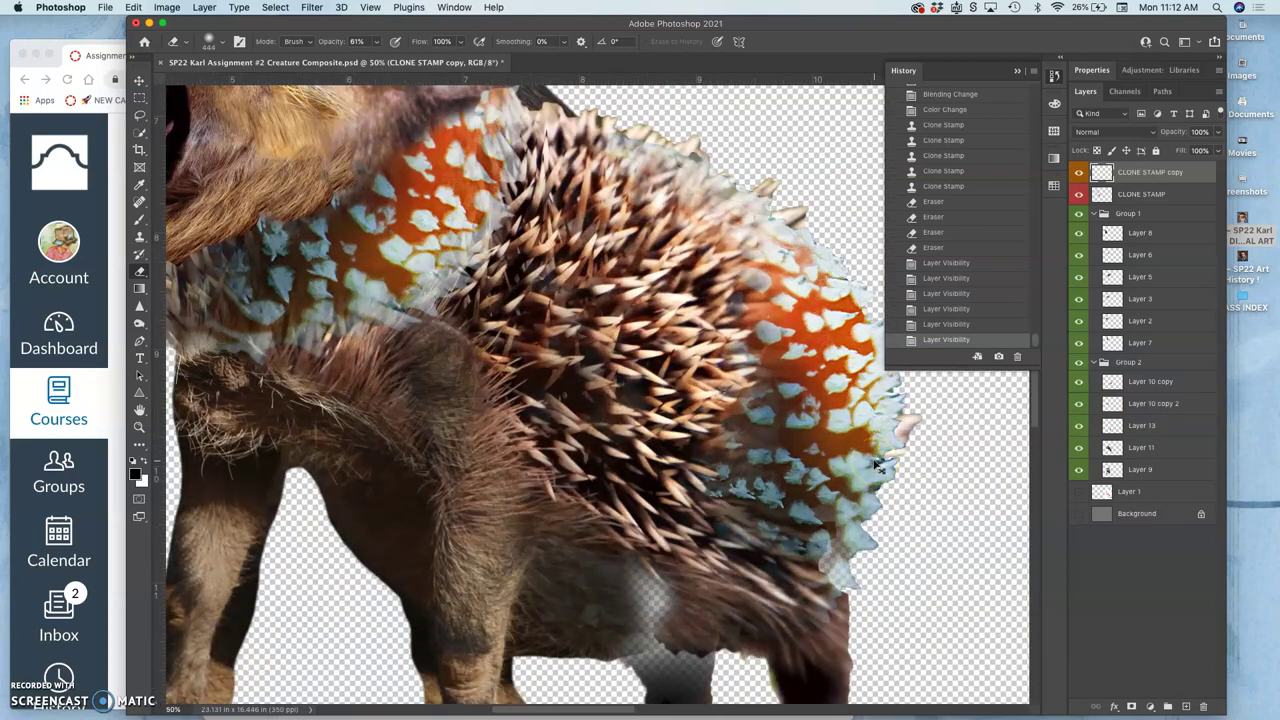
key(super+equal)
scroll(876, 466, down, 5)
scroll(876, 466, right, 2)
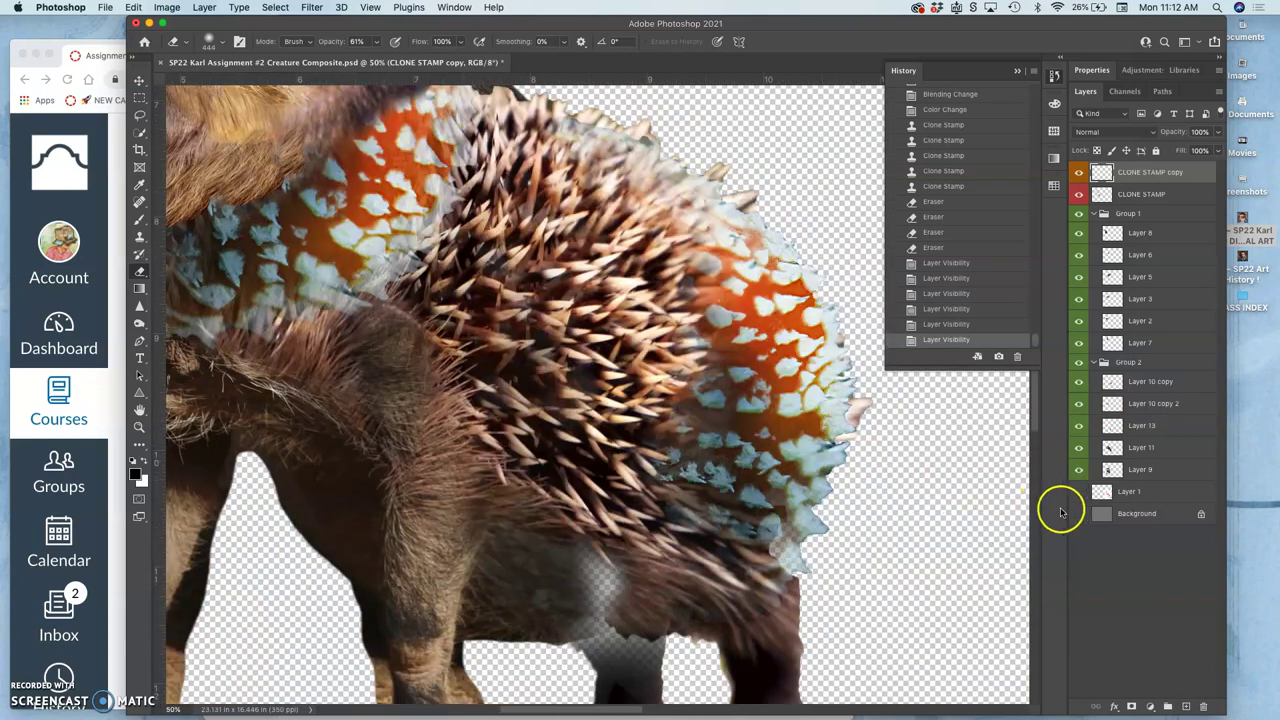
click(1078, 513)
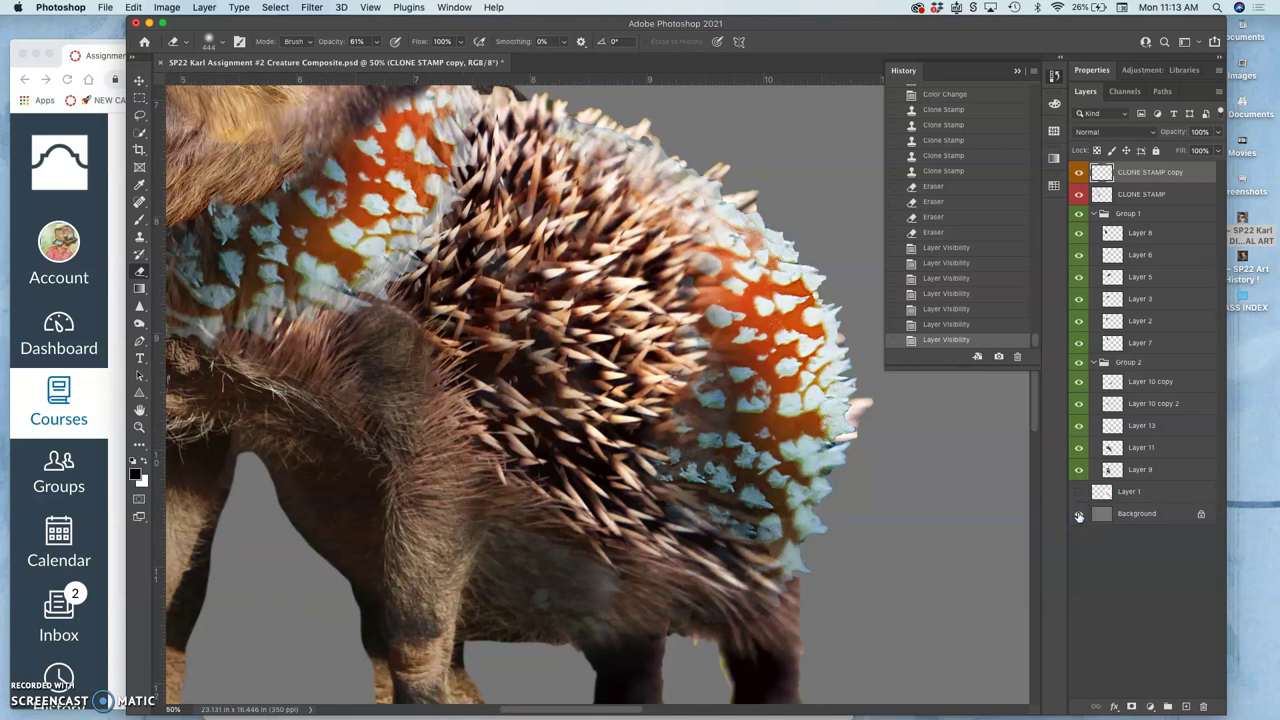
click(1078, 514)
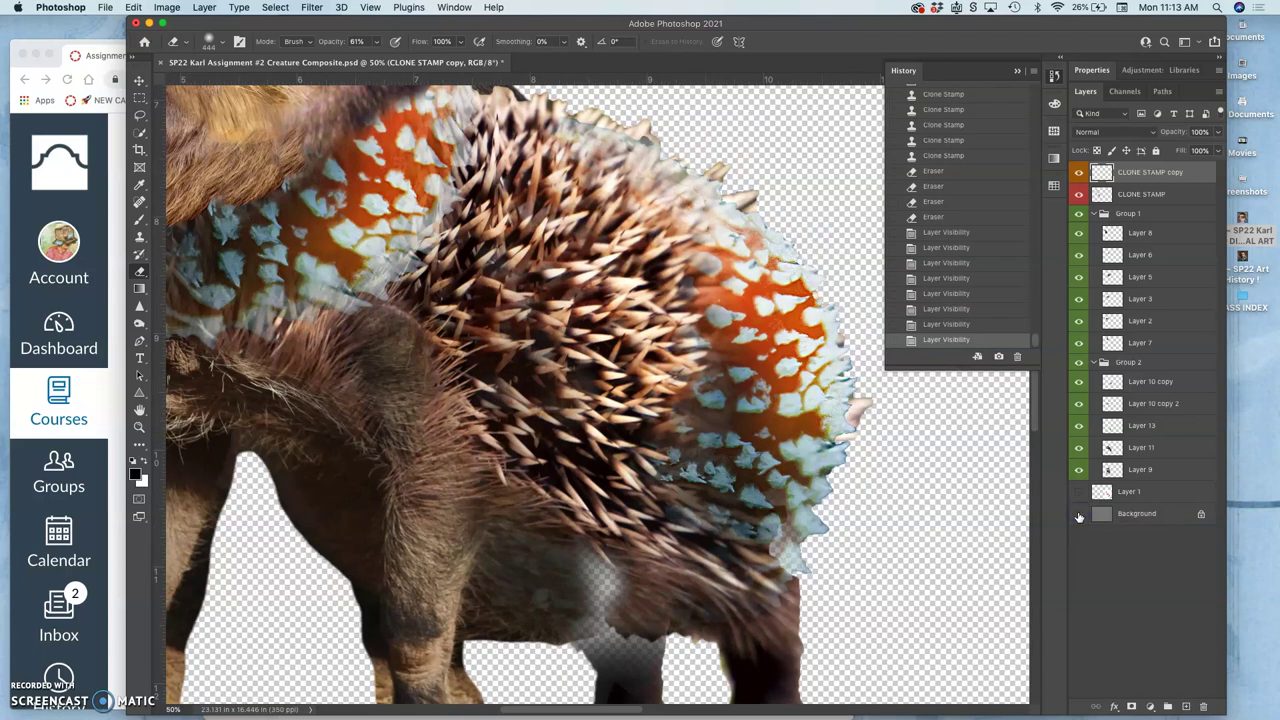
click(1078, 514)
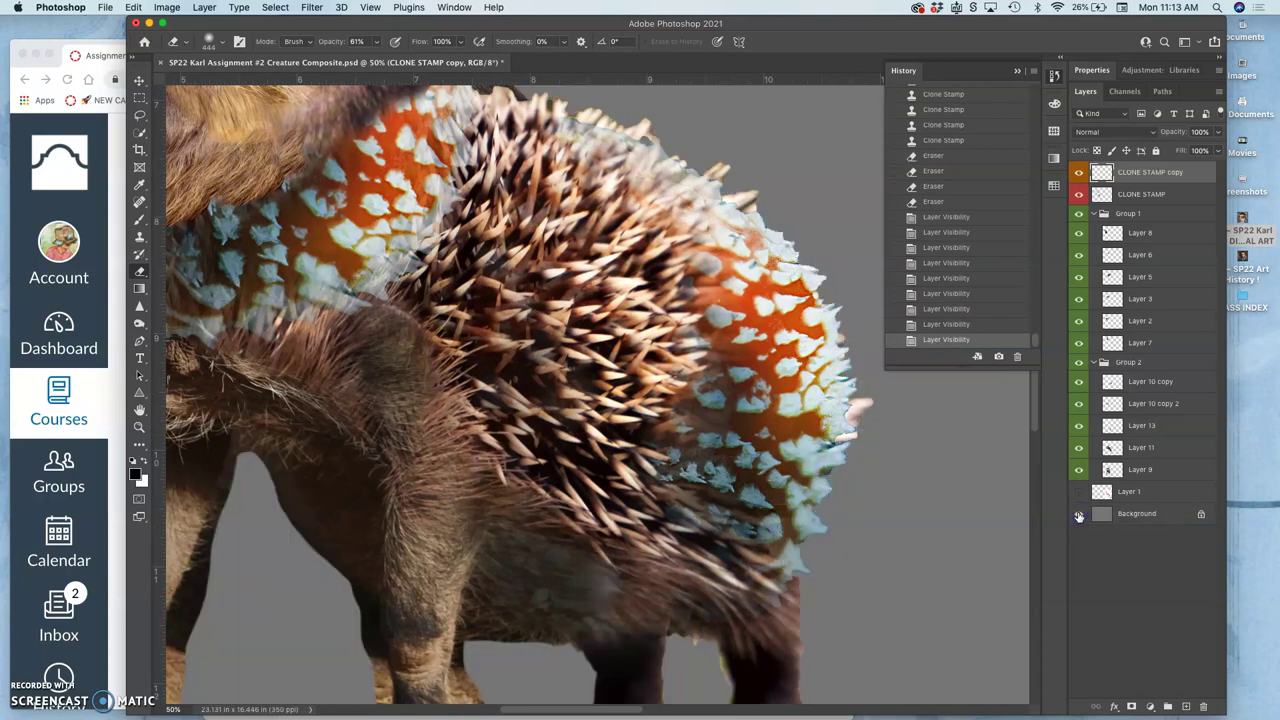
click(1078, 514)
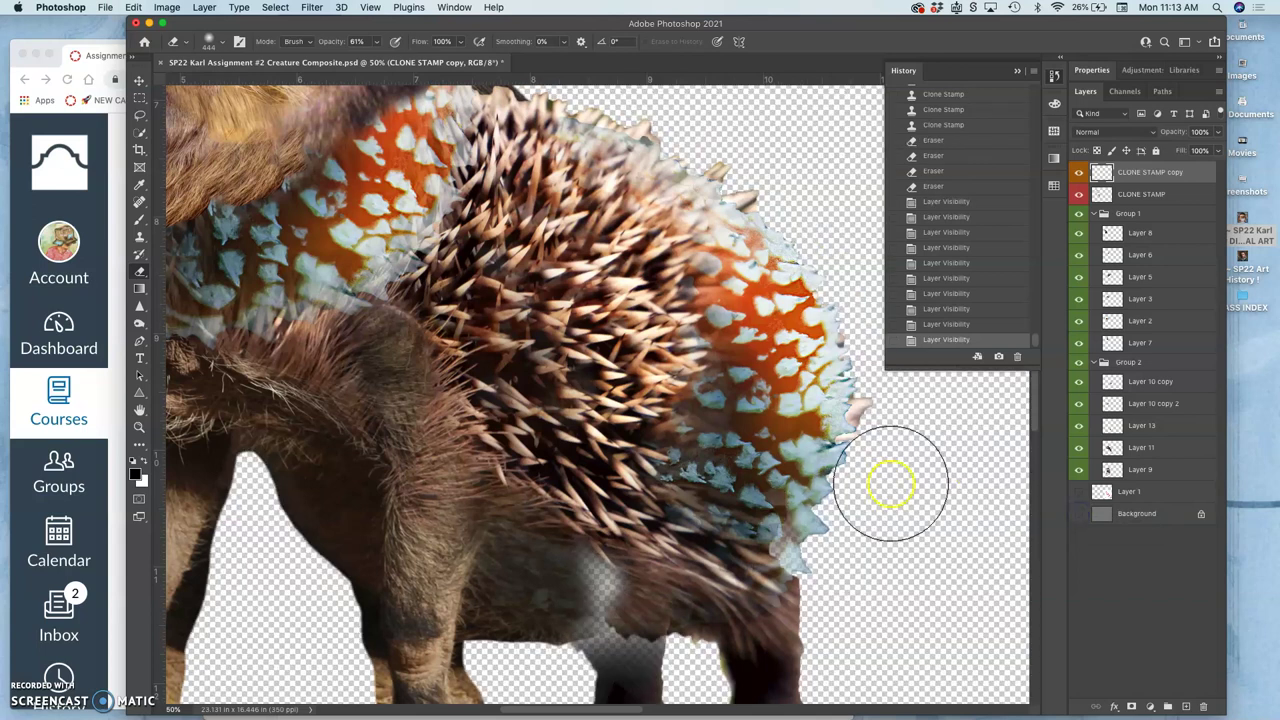
scroll(895, 485, down, 5)
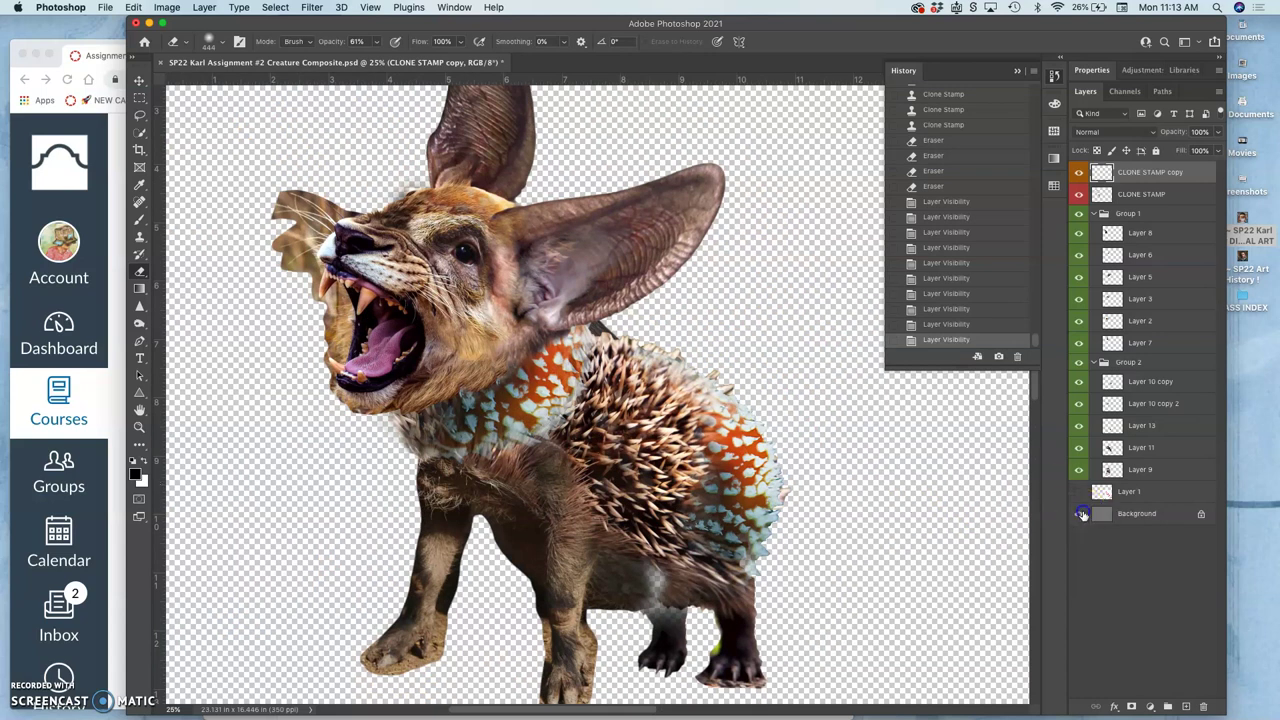
Turn on the grey Background layer behind the creature
click(1079, 514)
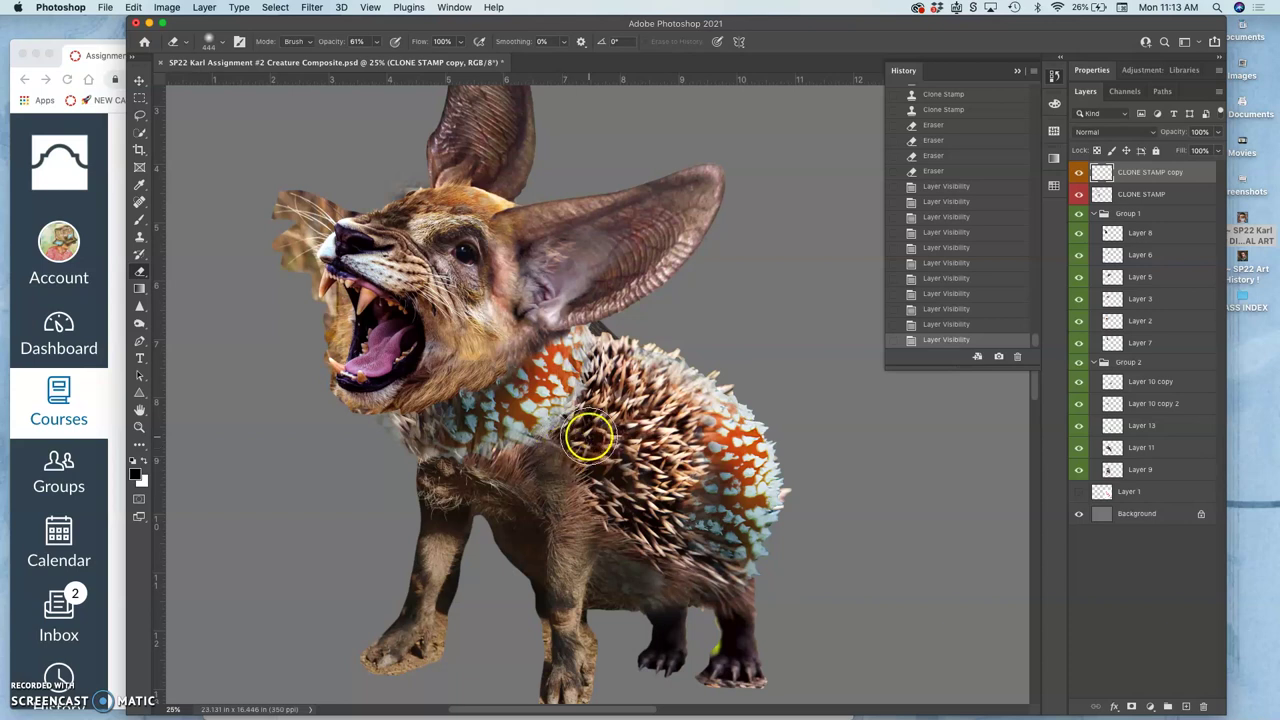
scroll(580, 420, down, 3)
scroll(580, 420, right, 3)
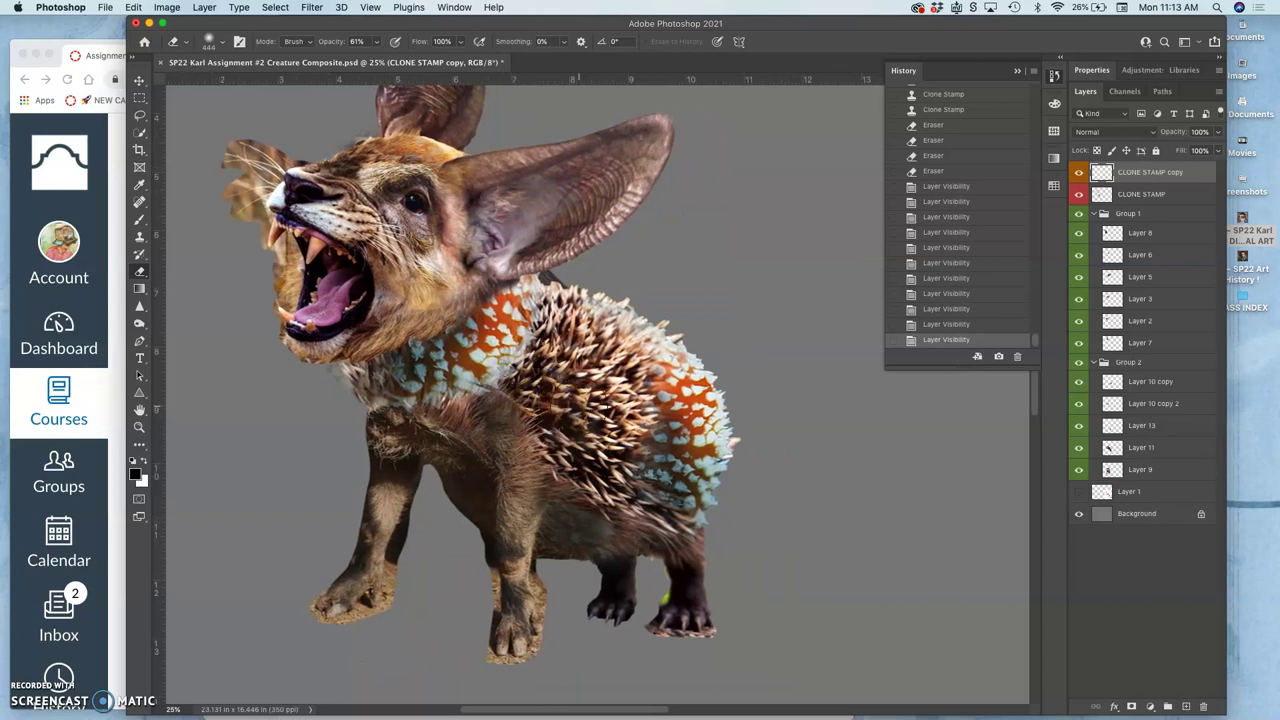
scroll(600, 400, right, 3)
scroll(597, 397, up, 3)
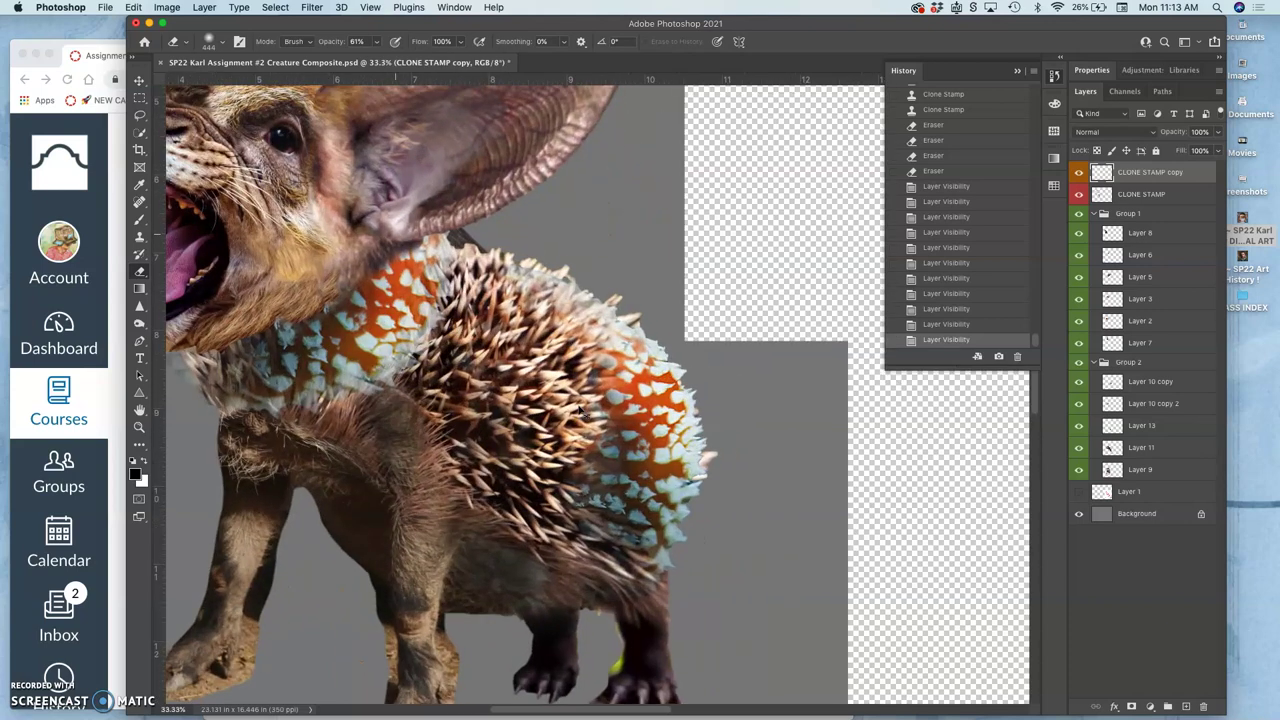
scroll(738, 366, down, 5)
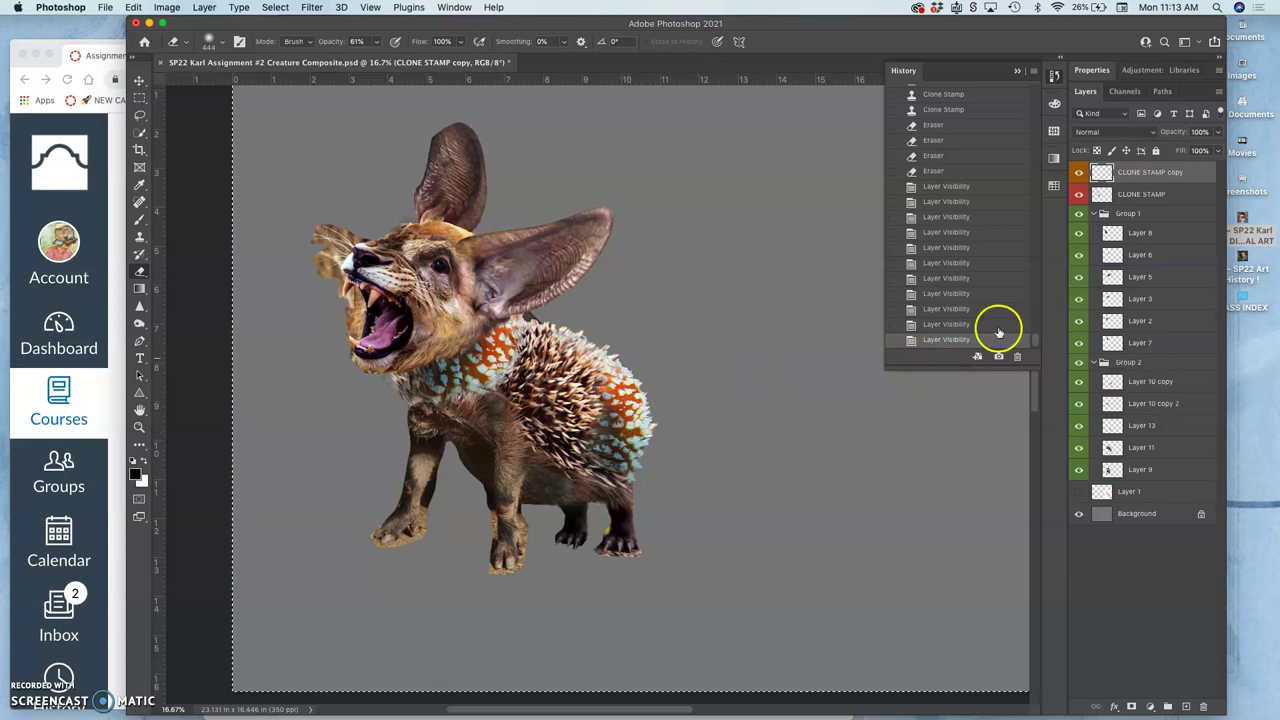
Compare Layer 8 and Layer 10 copy, then erase part of the back pattern on Layer 10 copy
click(1077, 236)
click(1077, 236)
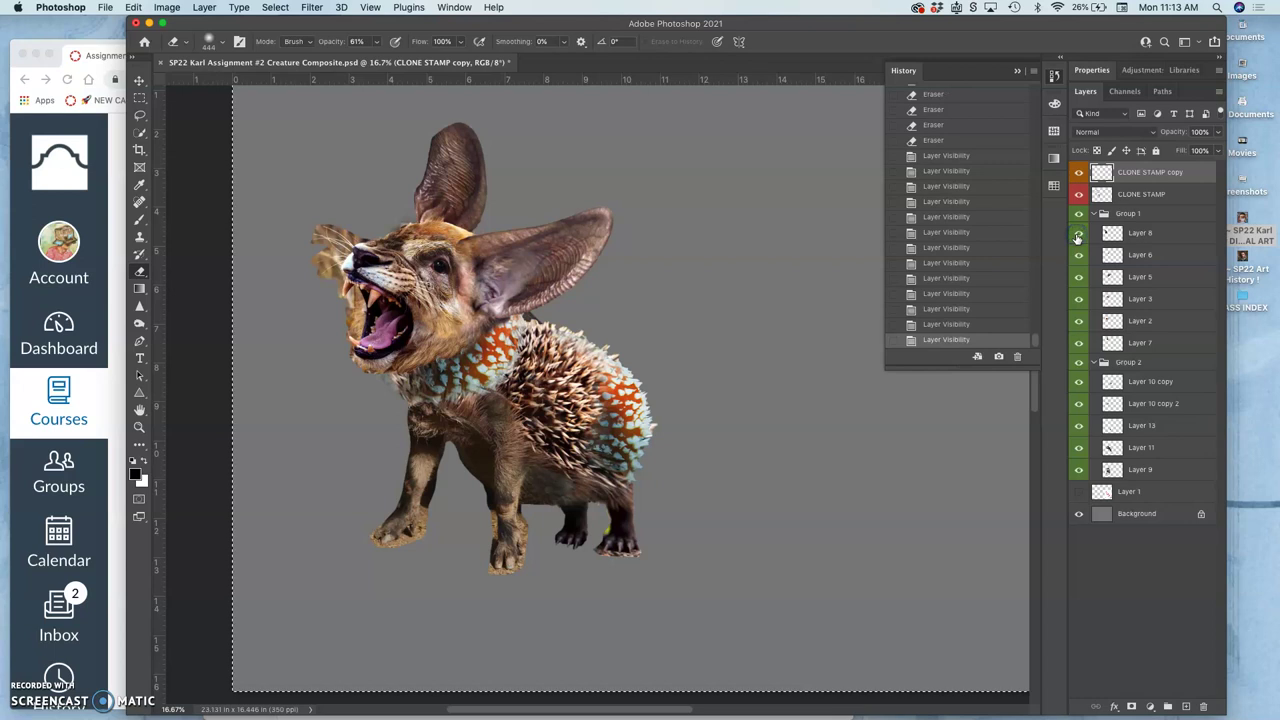
click(1078, 383)
click(1078, 383)
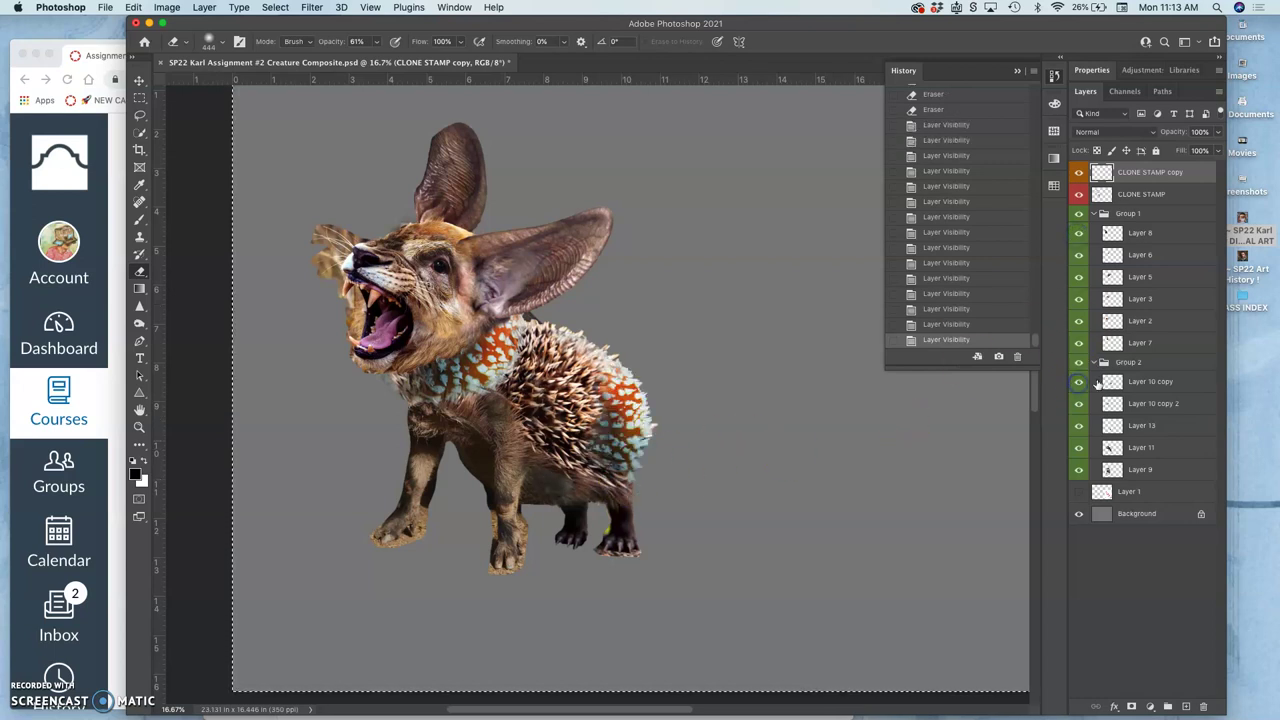
click(1133, 383)
mouse_move(625, 408)
mouse_down()
mouse_move(613, 403)
mouse_move(677, 449)
mouse_move(624, 426)
mouse_up()
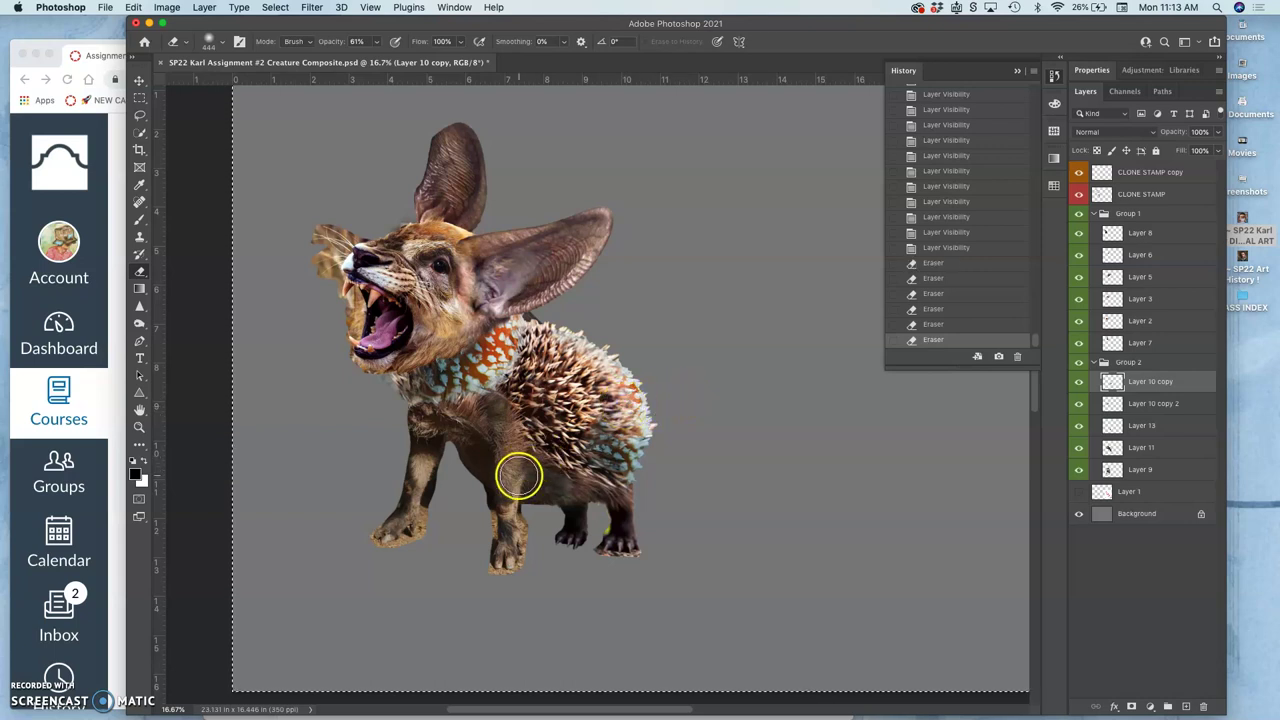
Erase orange-blue scales over the upper and lower spines, then toggle the Background to check edges
scroll(519, 477, up, 3)
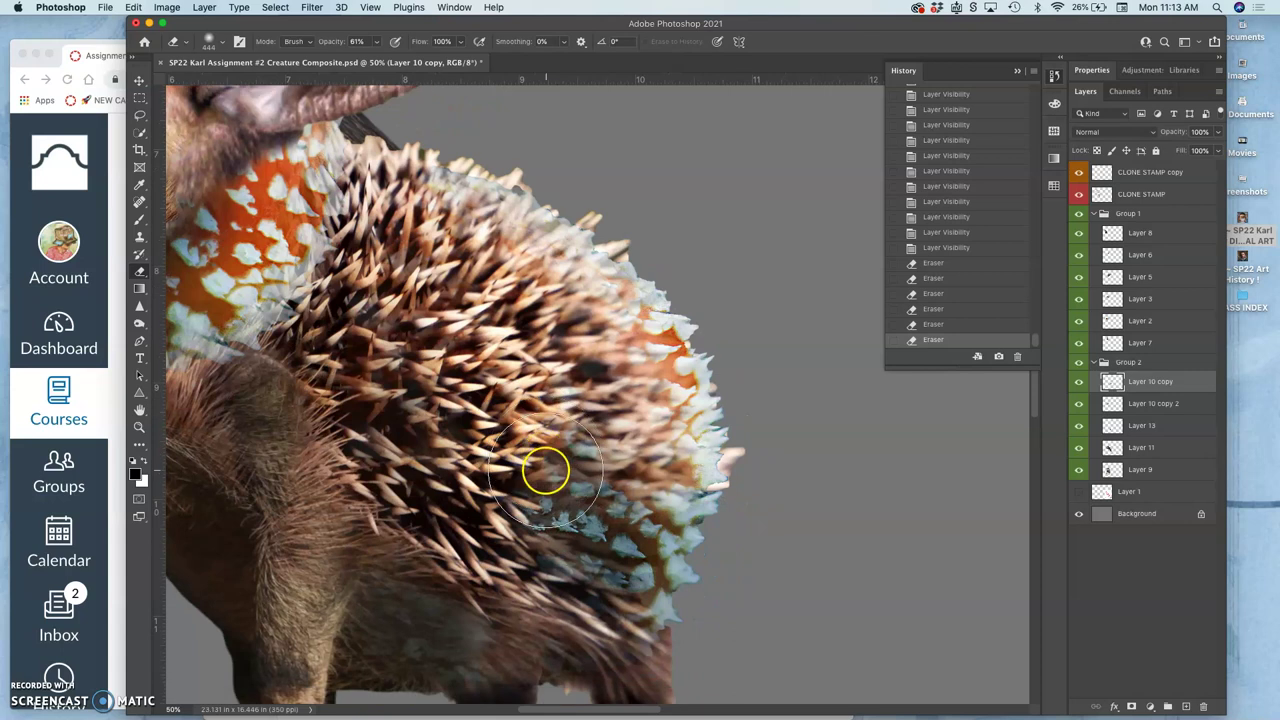
drag(548, 474, 613, 487)
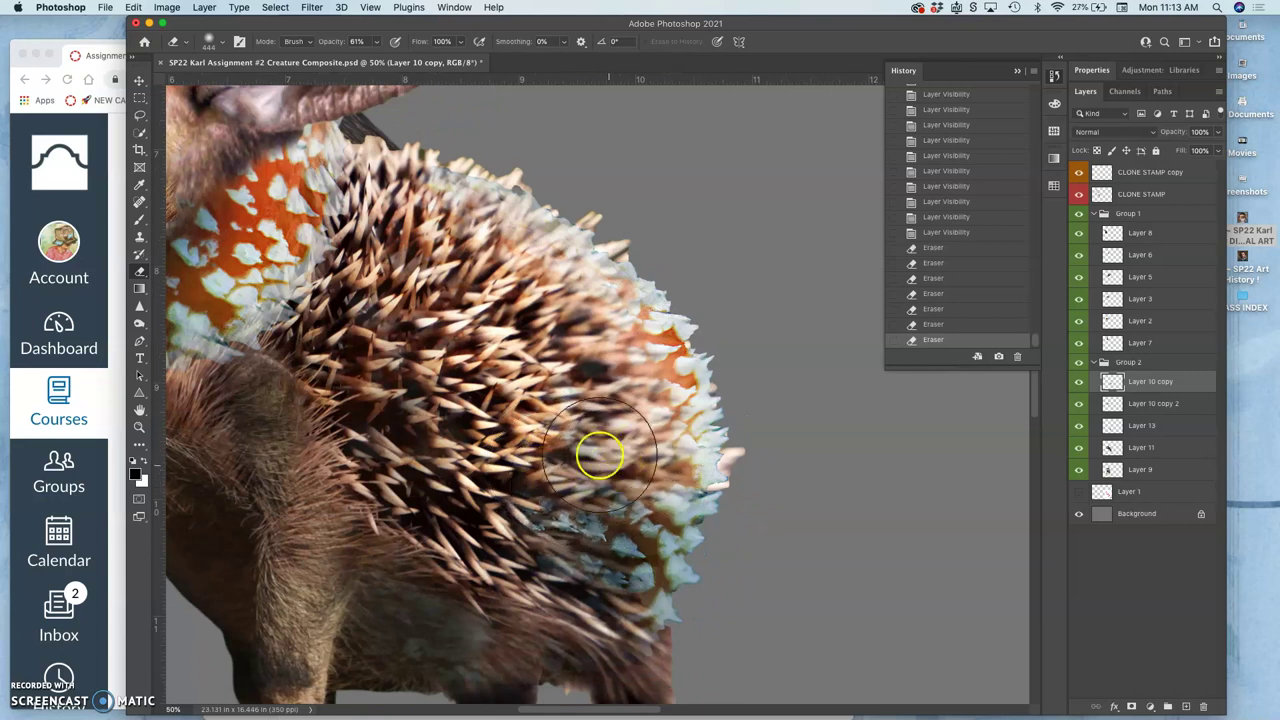
mouse_move(581, 426)
mouse_down()
mouse_move(583, 321)
mouse_move(597, 407)
mouse_move(616, 431)
mouse_move(570, 465)
mouse_move(565, 525)
mouse_up()
click(657, 459)
scroll(657, 459, down, 5)
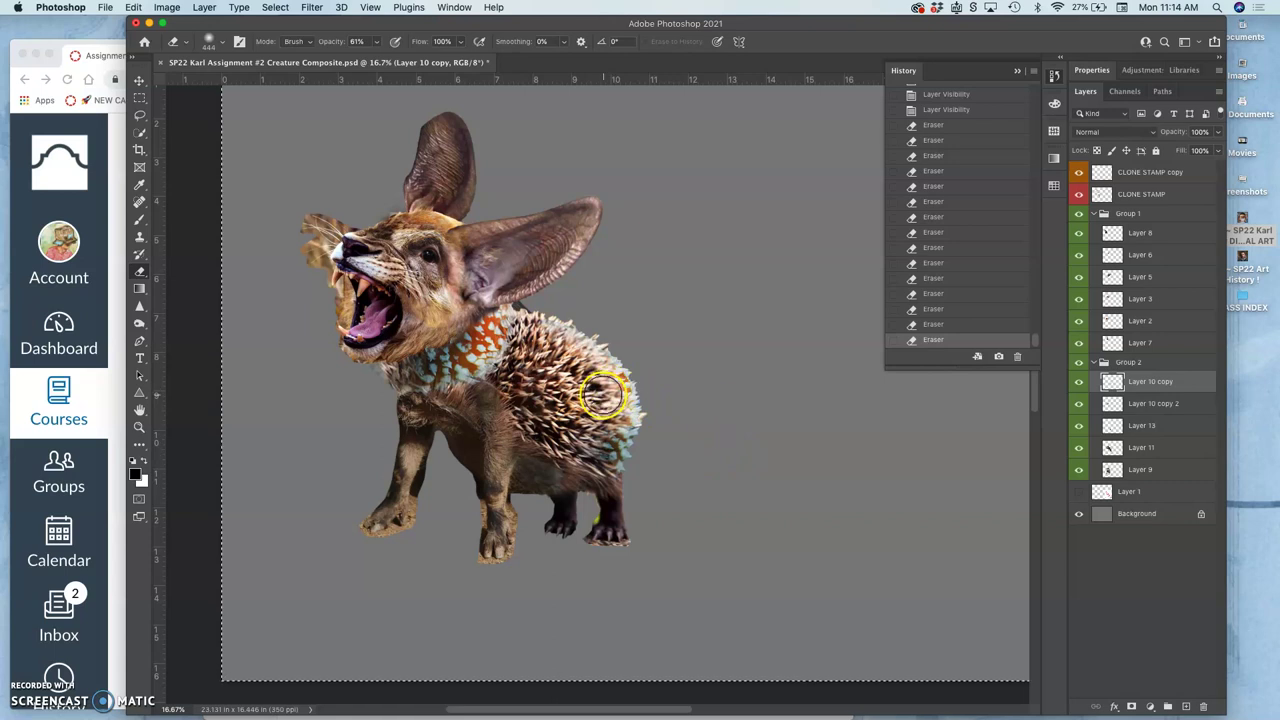
click(1079, 514)
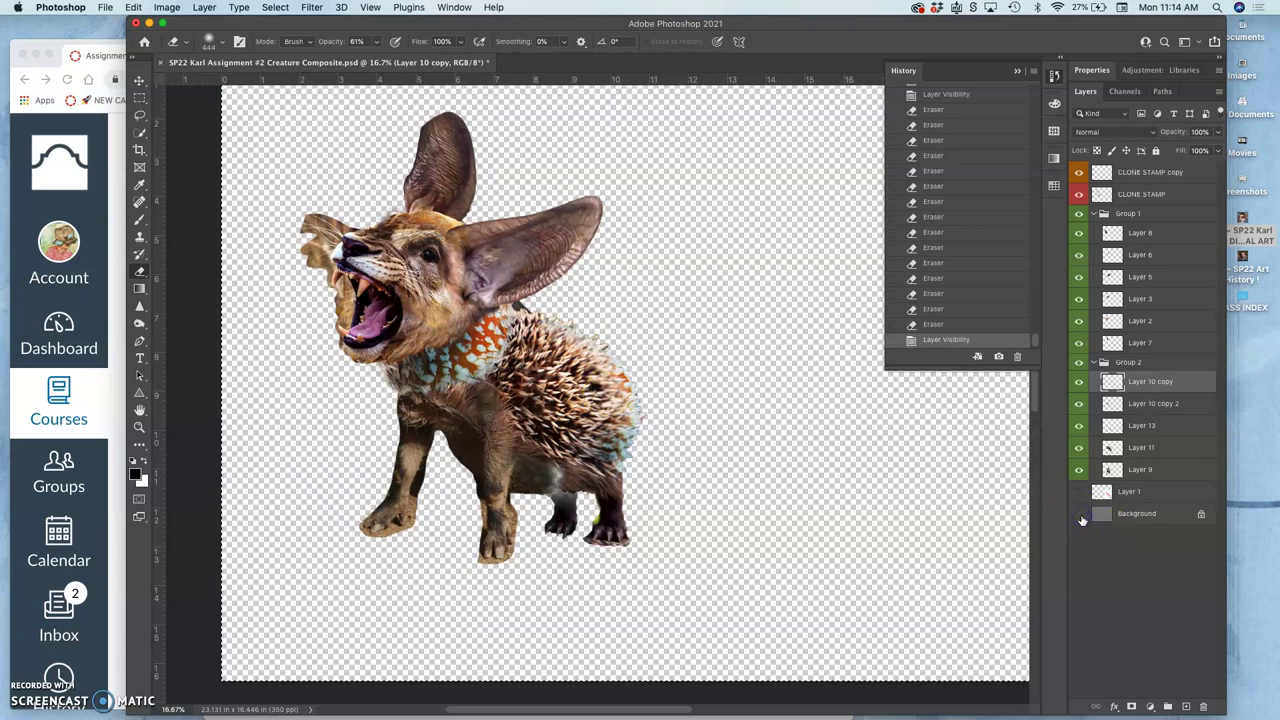
click(1079, 514)
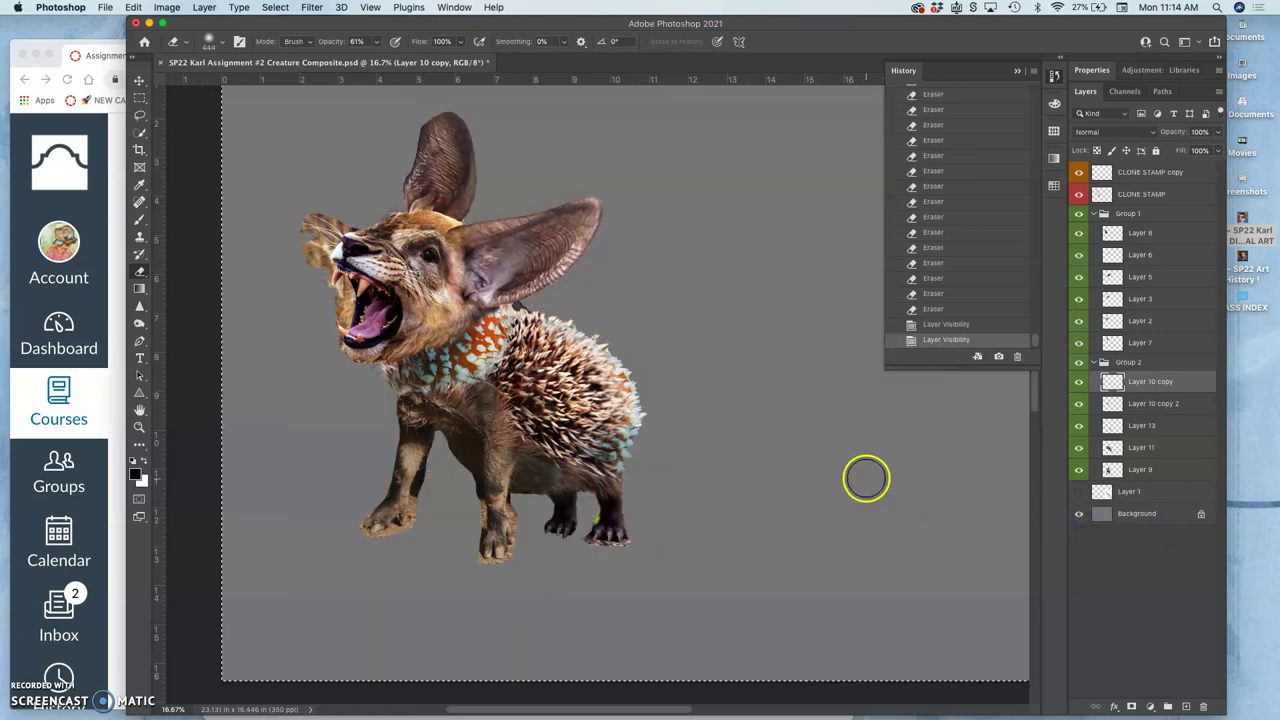
Darken the hedgehog's side with two Burn tool strokes
click(139, 322)
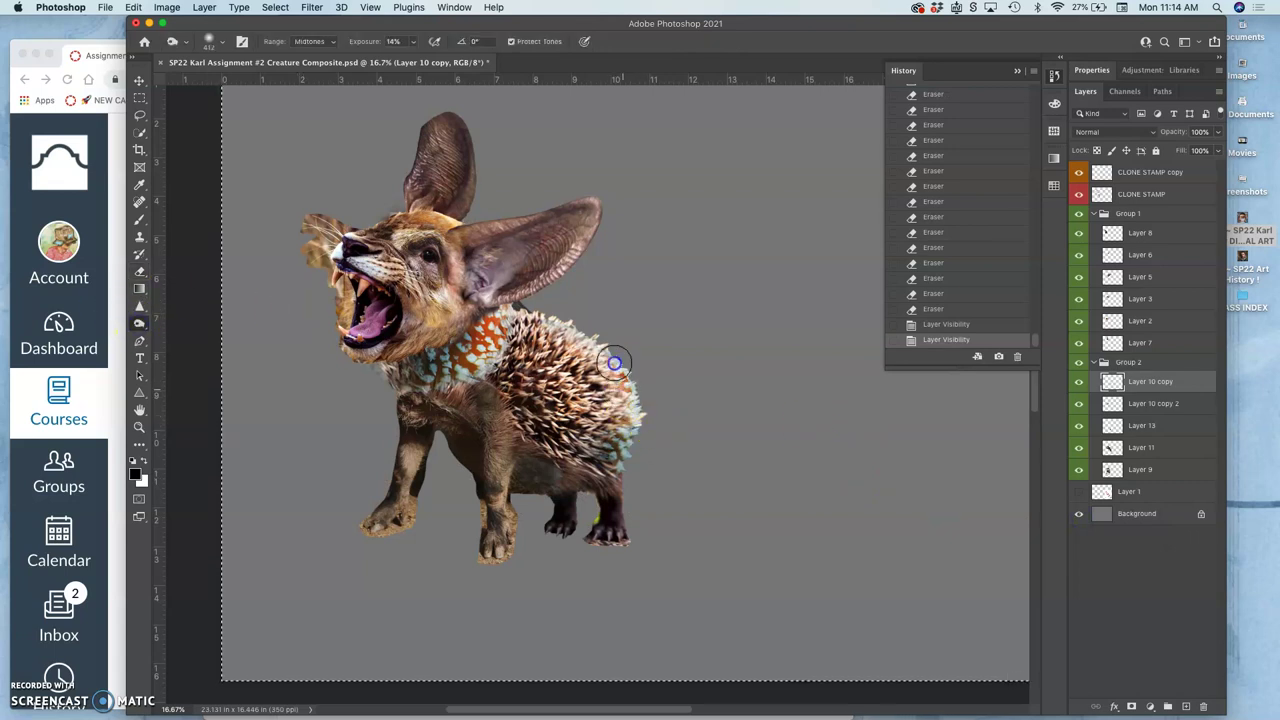
drag(614, 366, 616, 426)
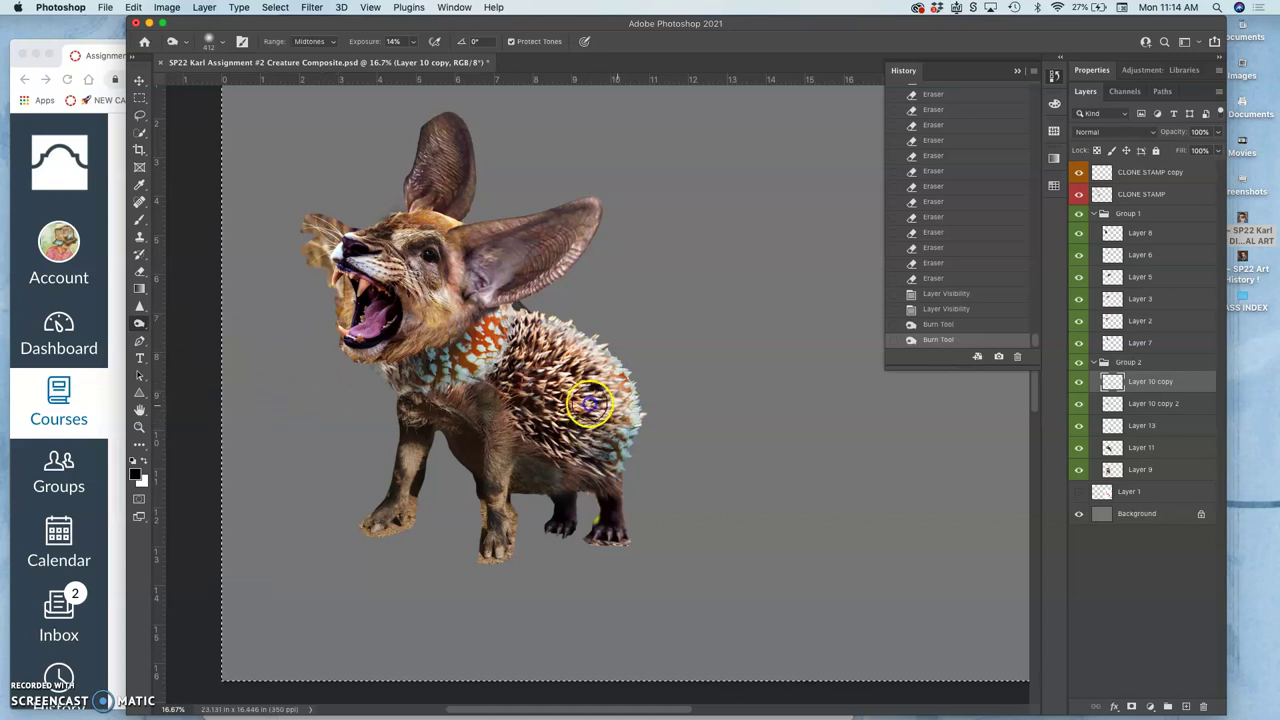
drag(600, 396, 606, 426)
scroll(605, 420, up, 1)
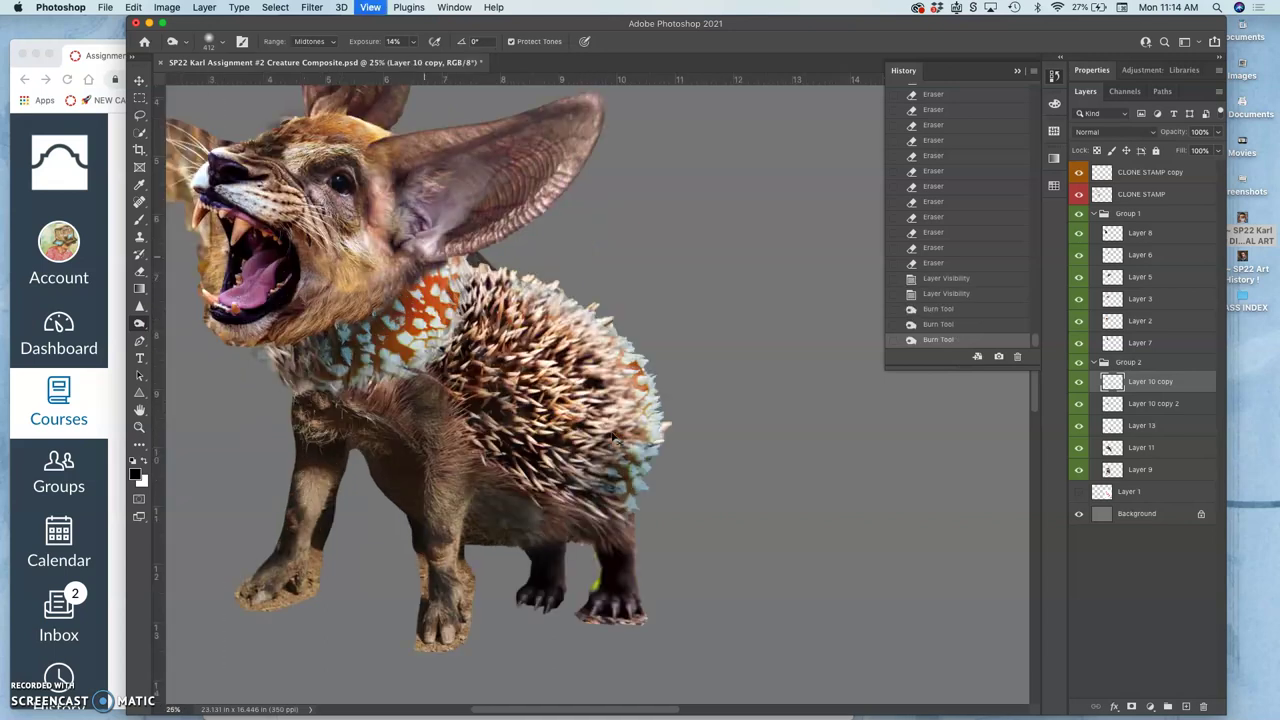
Step back through the History panel to an earlier erase state
click(937, 187)
scroll(937, 213, up, 3)
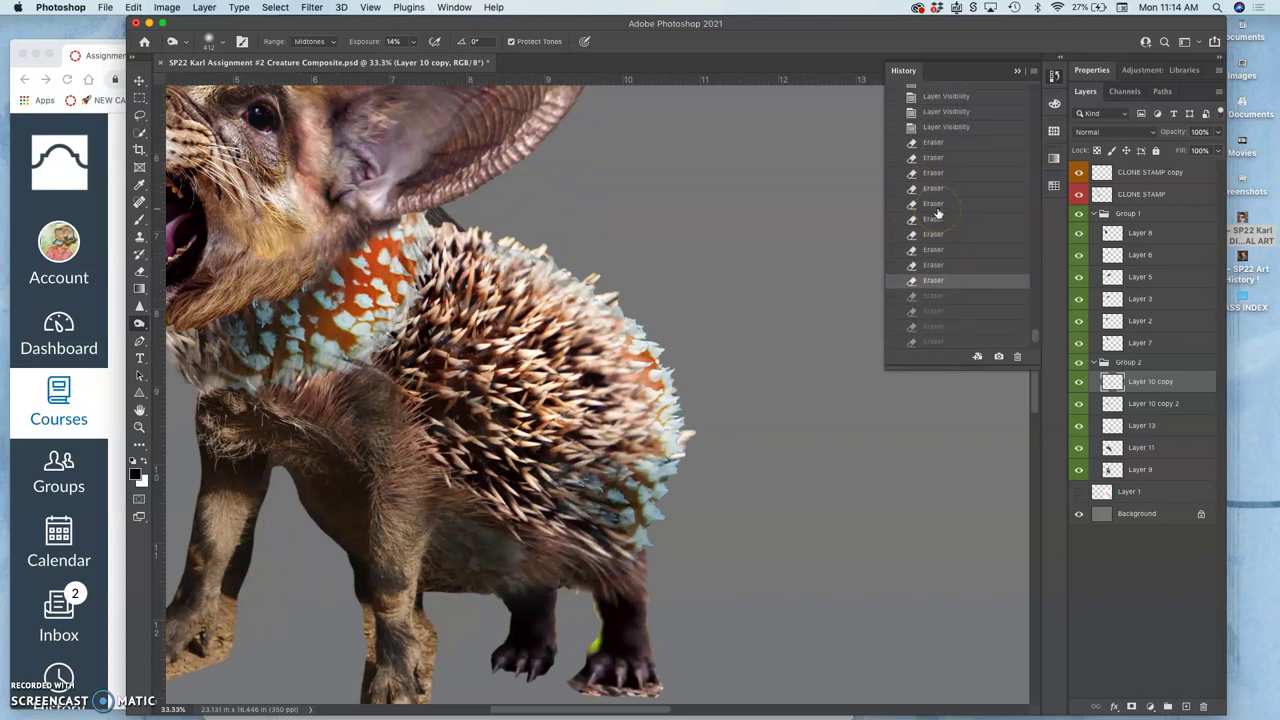
click(933, 216)
click(929, 189)
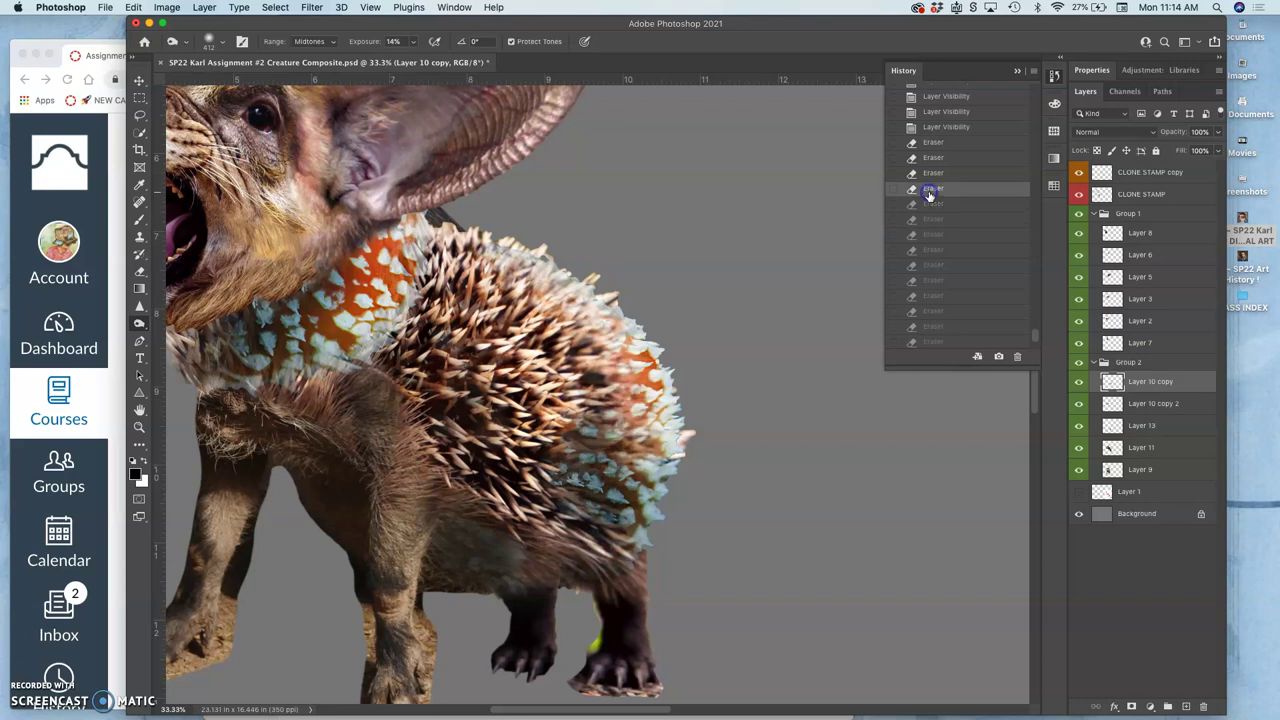
Burn the lower side with Range set to Highlights, then erase more pattern on the lower right
mouse_move(607, 397)
mouse_down()
mouse_move(604, 481)
mouse_move(616, 491)
mouse_move(636, 442)
mouse_move(637, 469)
mouse_move(649, 374)
mouse_move(667, 427)
mouse_move(598, 479)
mouse_move(612, 365)
mouse_up()
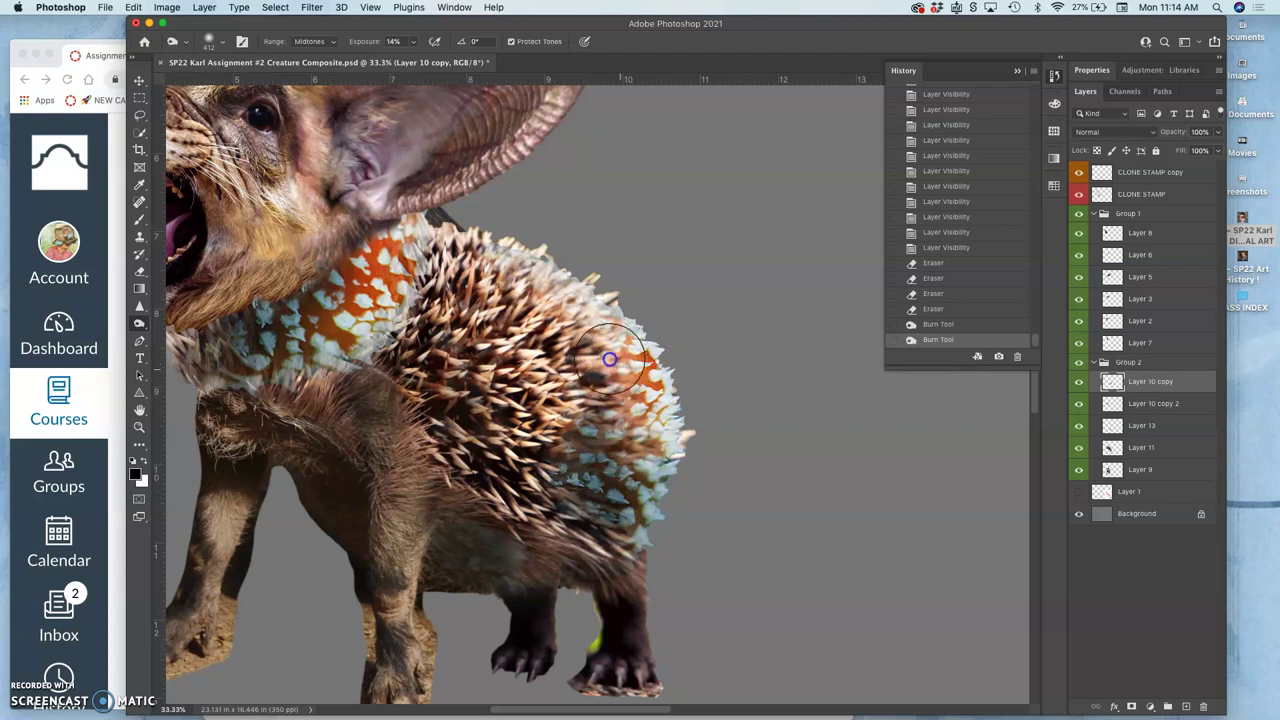
click(310, 41)
click(312, 51)
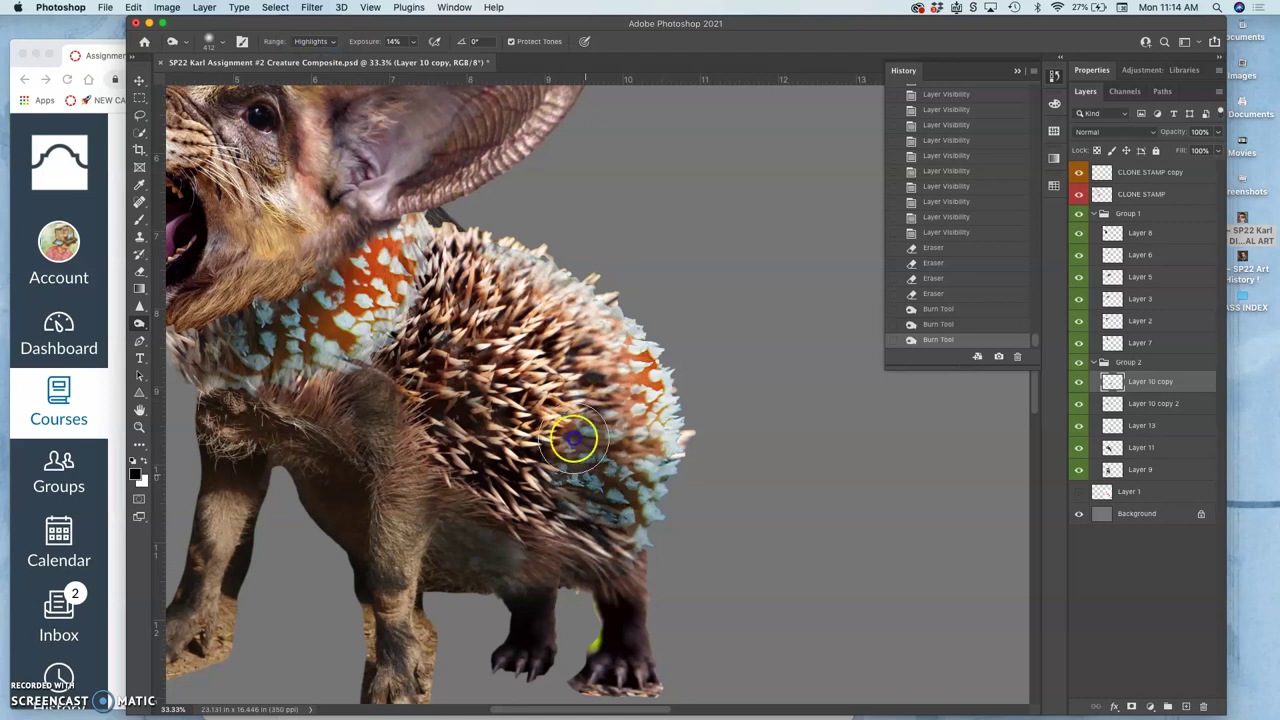
drag(607, 427, 623, 514)
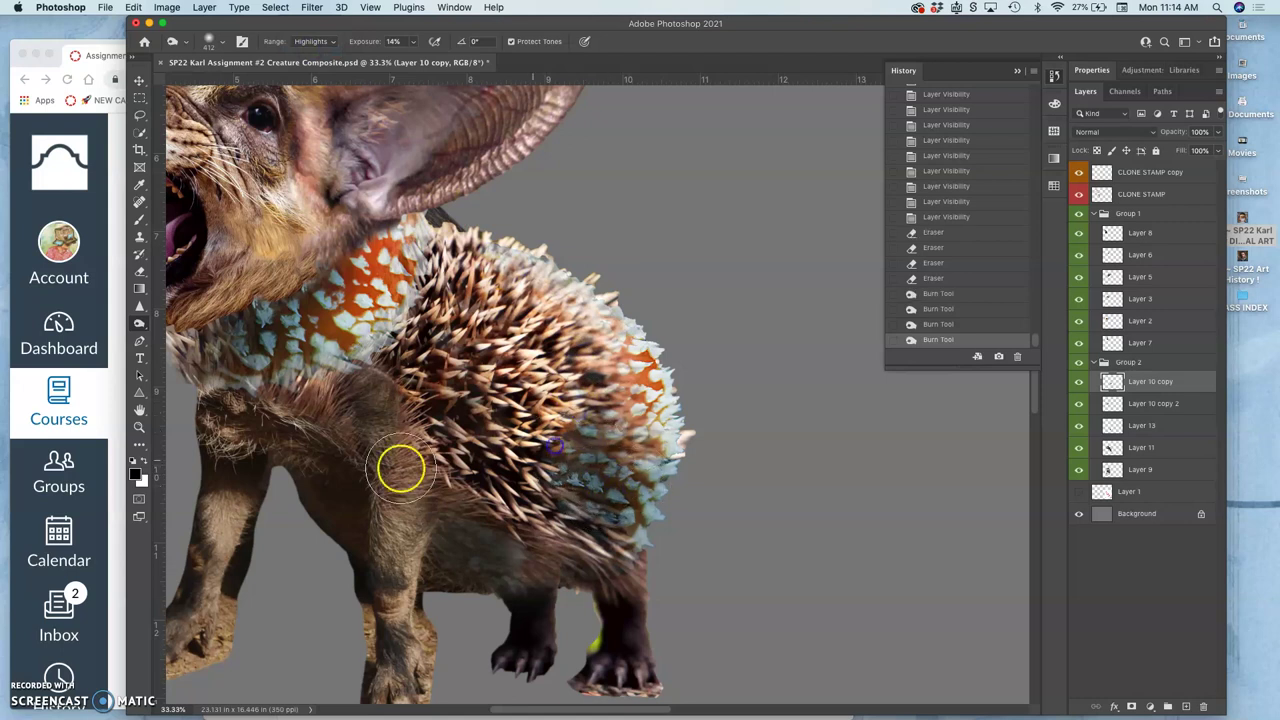
click(139, 271)
mouse_move(577, 449)
mouse_down()
mouse_move(593, 440)
mouse_move(566, 470)
mouse_move(610, 465)
mouse_move(623, 414)
mouse_move(600, 378)
mouse_up()
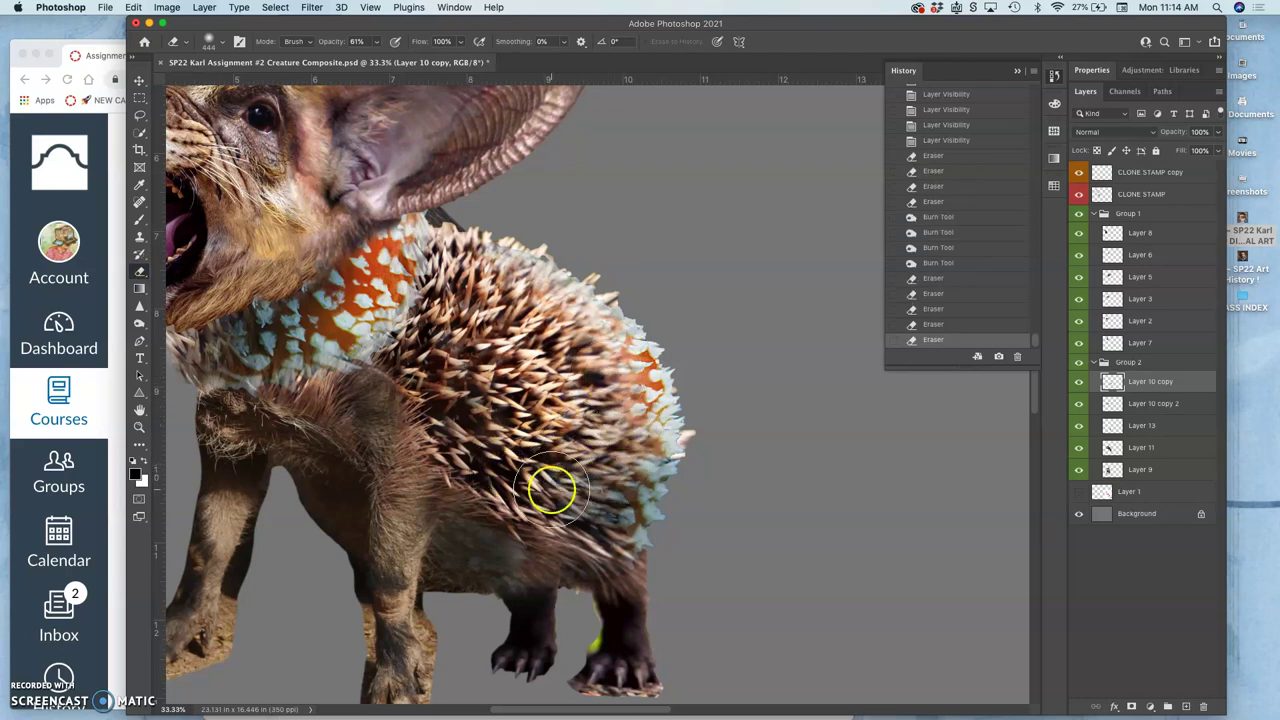
Undo the last erase stroke on the hedgehog's back and zoom out
key(super+z)
scroll(653, 517, left, 5)
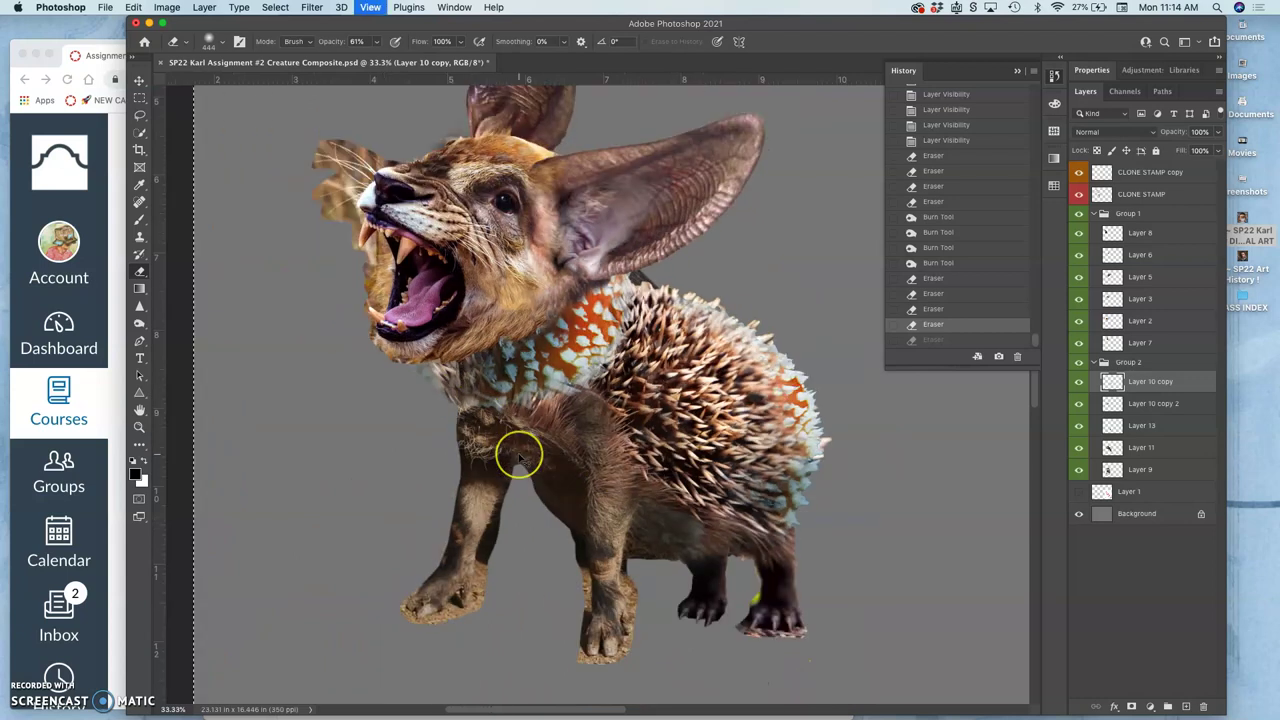
scroll(518, 455, down, 1)
scroll(540, 420, down, 1)
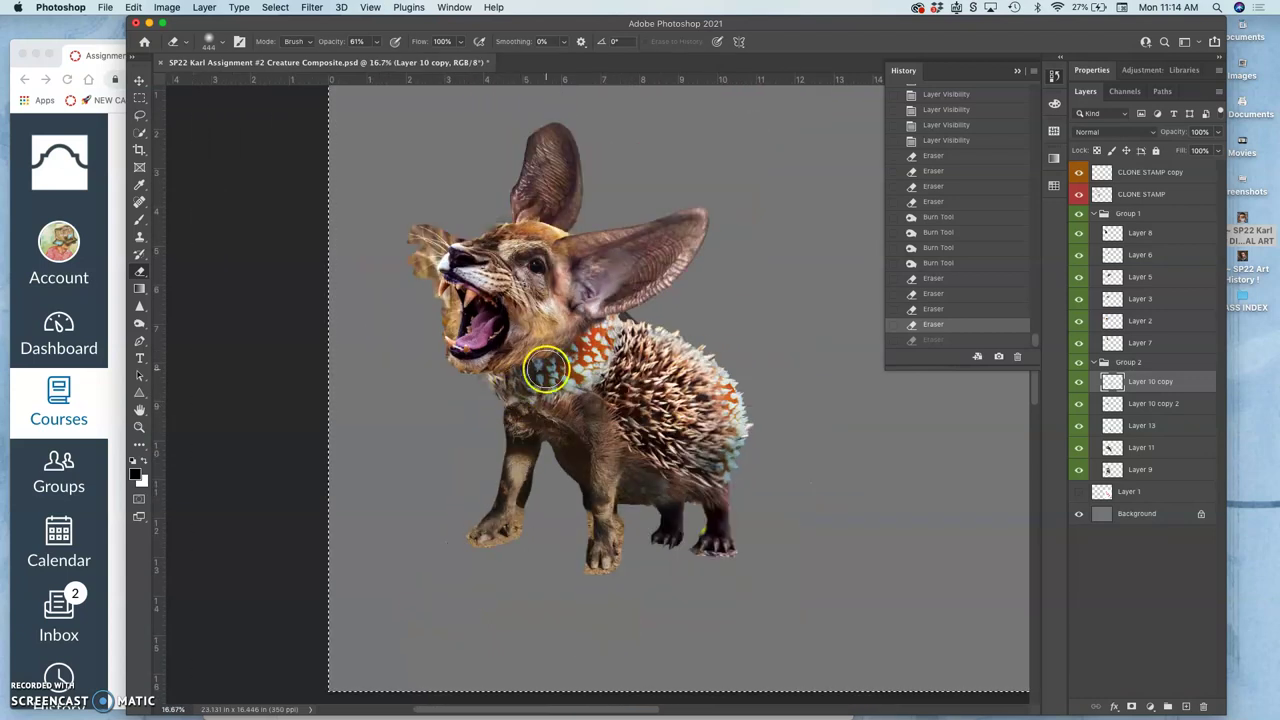
scroll(552, 366, right, 3)
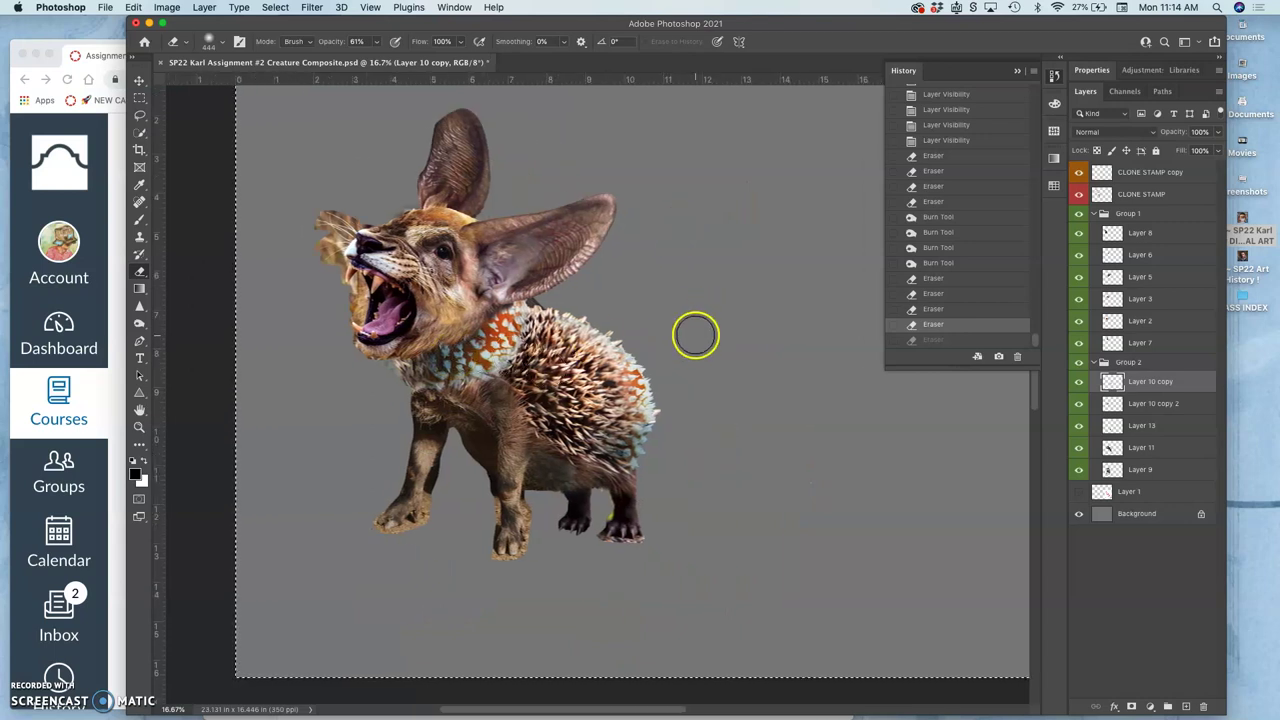
Select Group 1 and toggle Group 1 and Group 2 visibility off and on to check alignment
click(1128, 214)
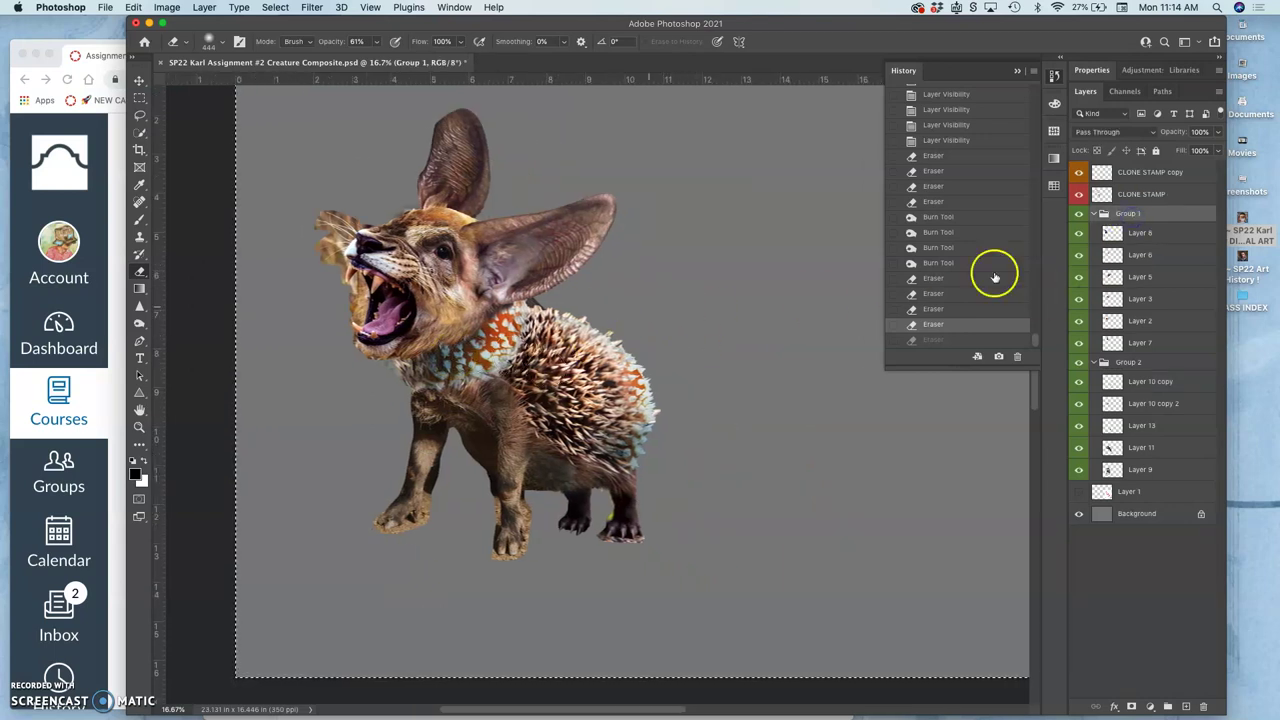
click(1078, 217)
click(1078, 217)
click(1078, 363)
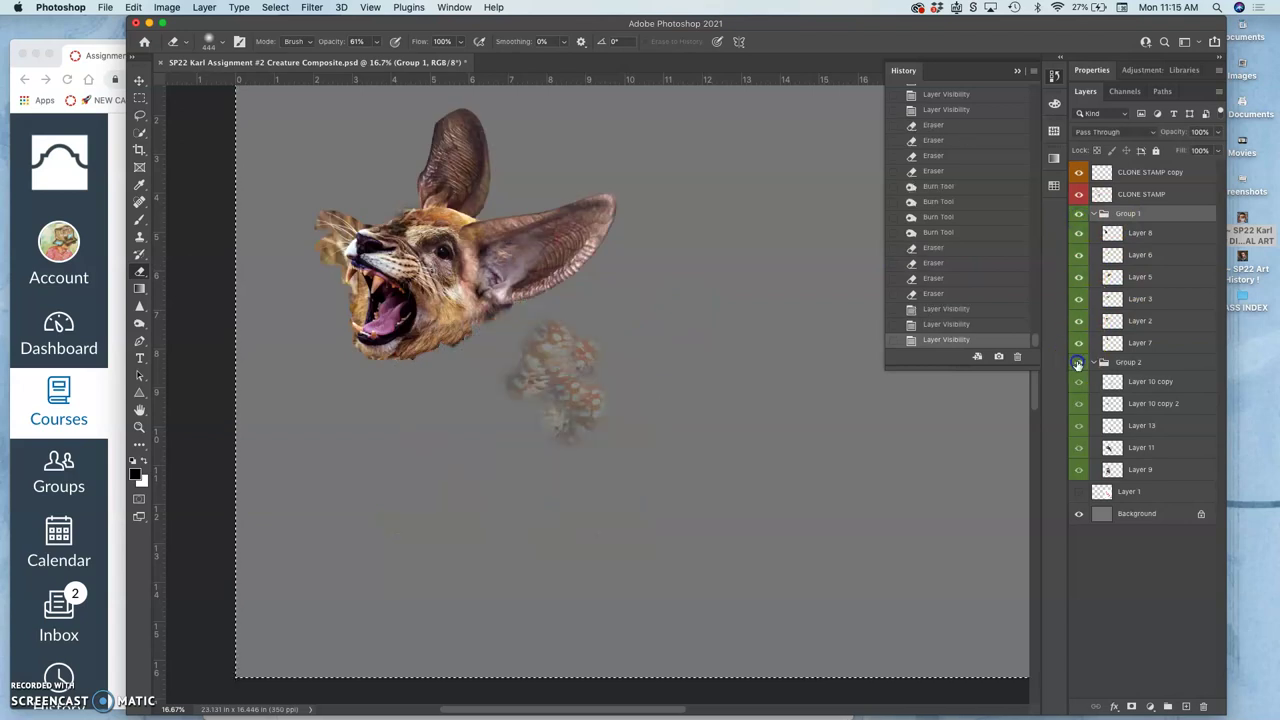
click(1078, 363)
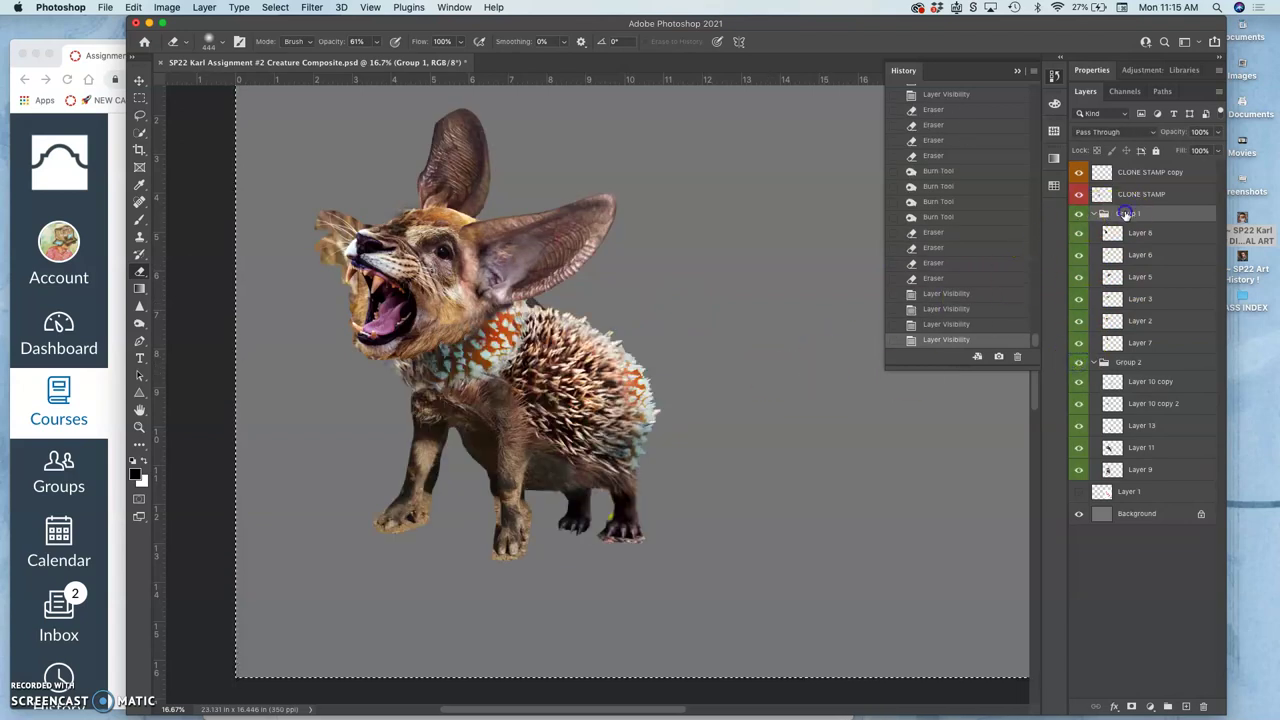
Free Transform the head group to about 102%, nudge it right, and commit
click(167, 8)
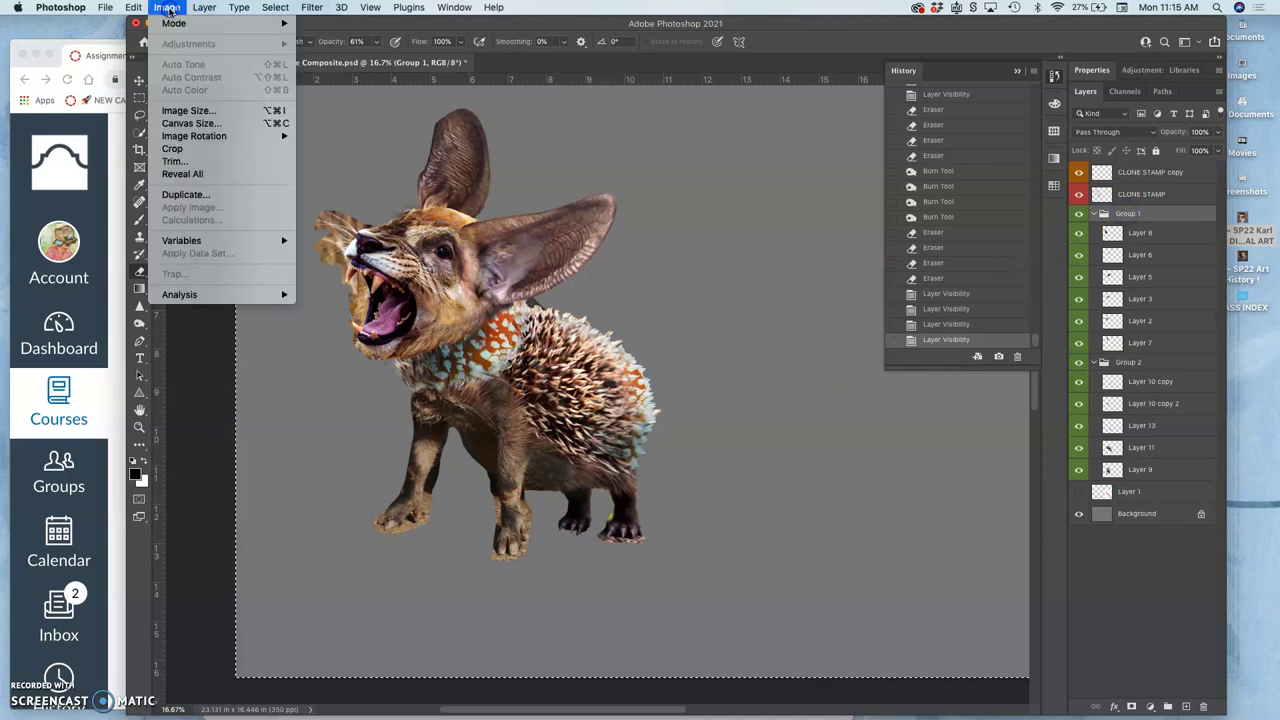
click(389, 160)
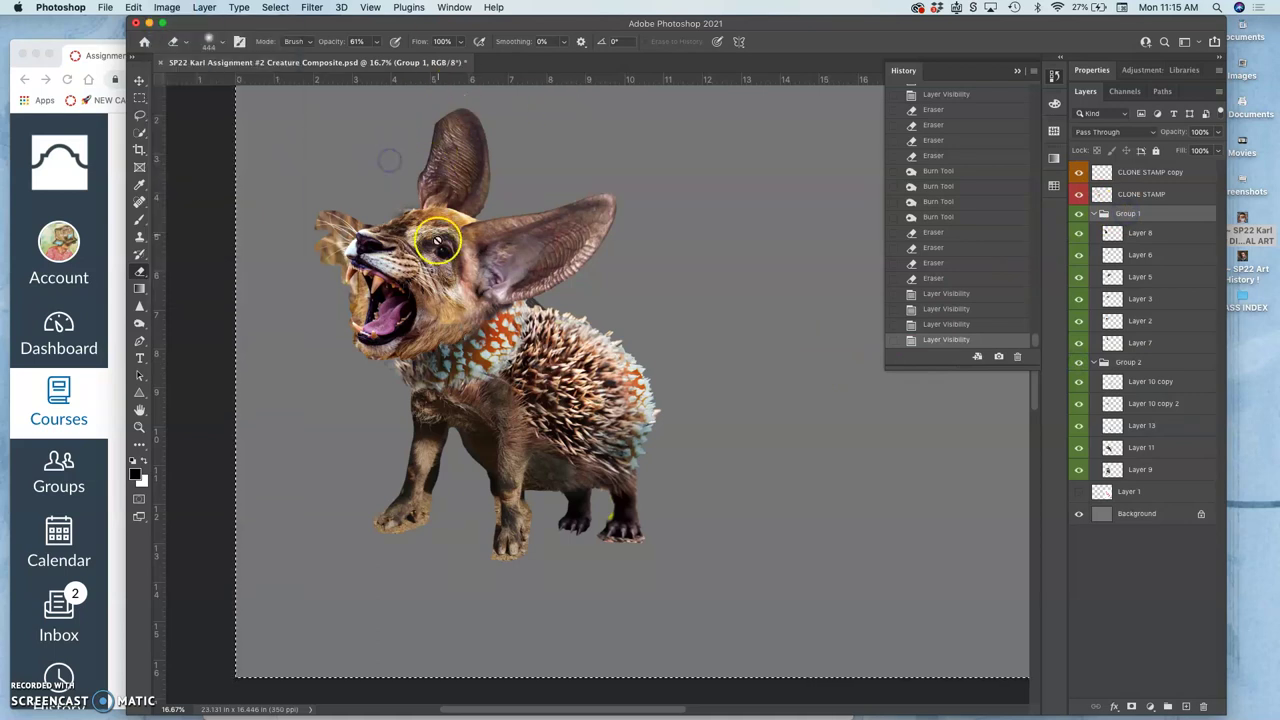
key(super+t)
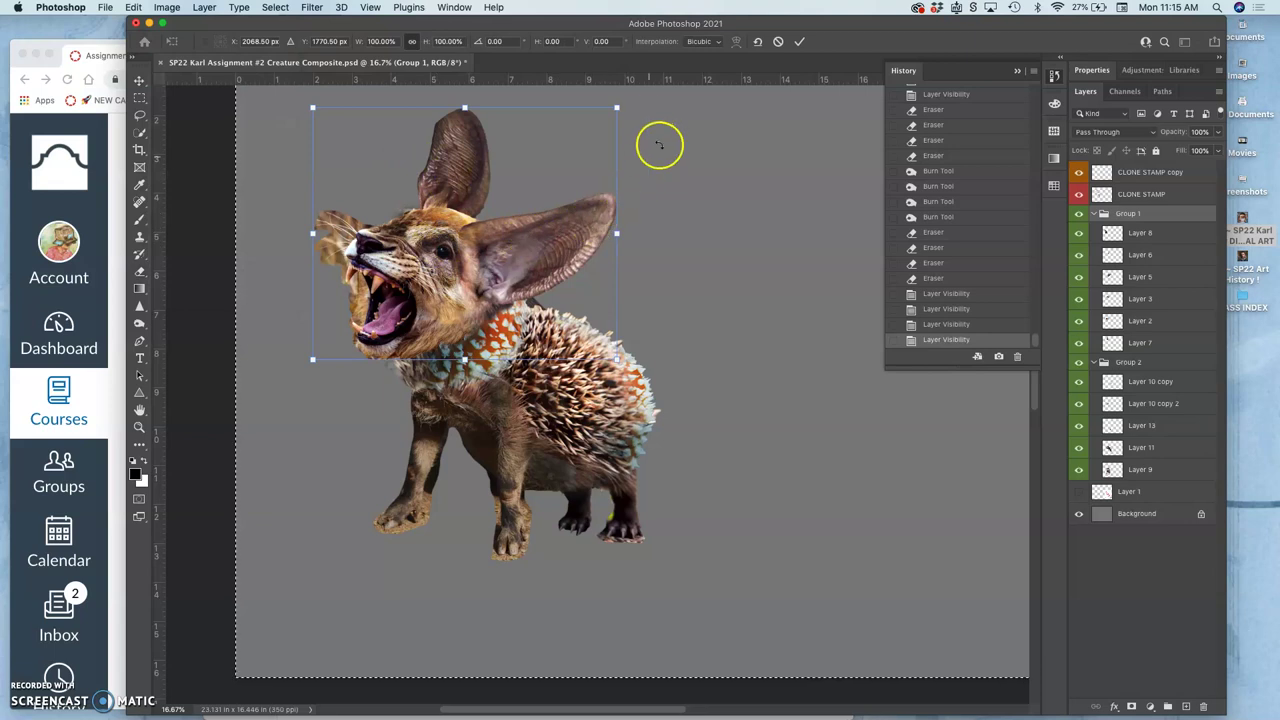
drag(616, 110, 645, 108)
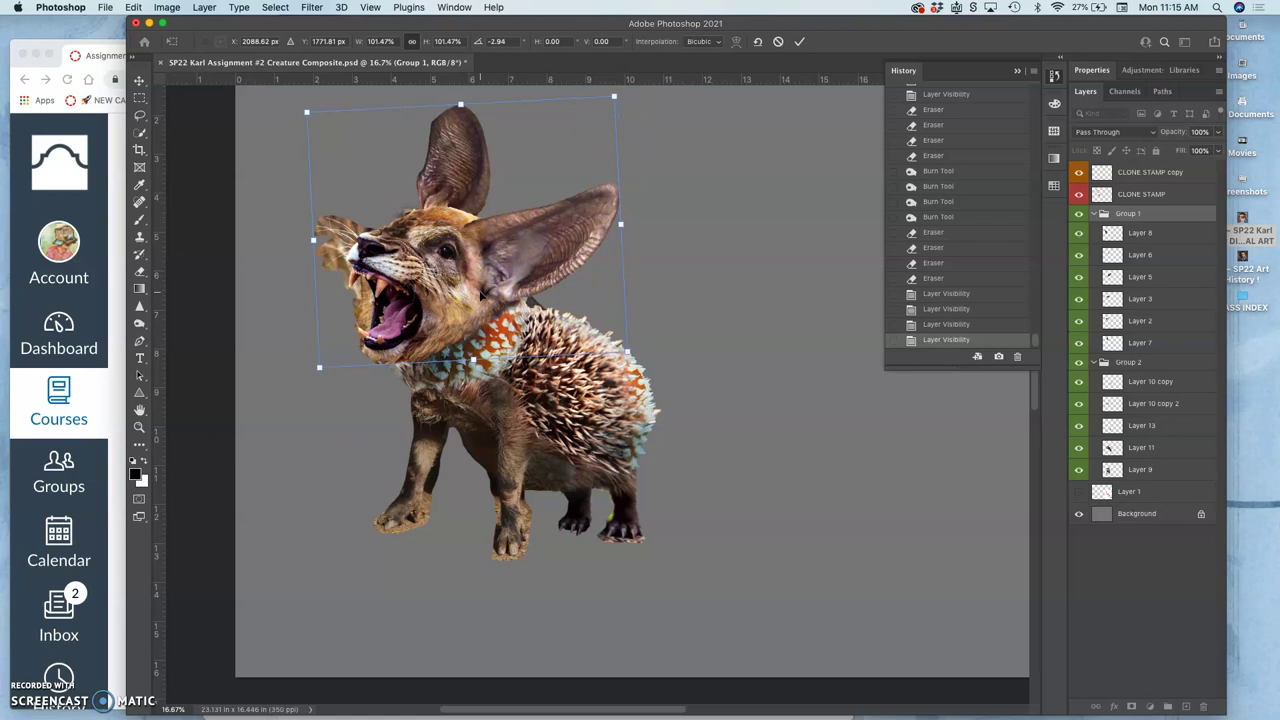
drag(481, 296, 481, 295)
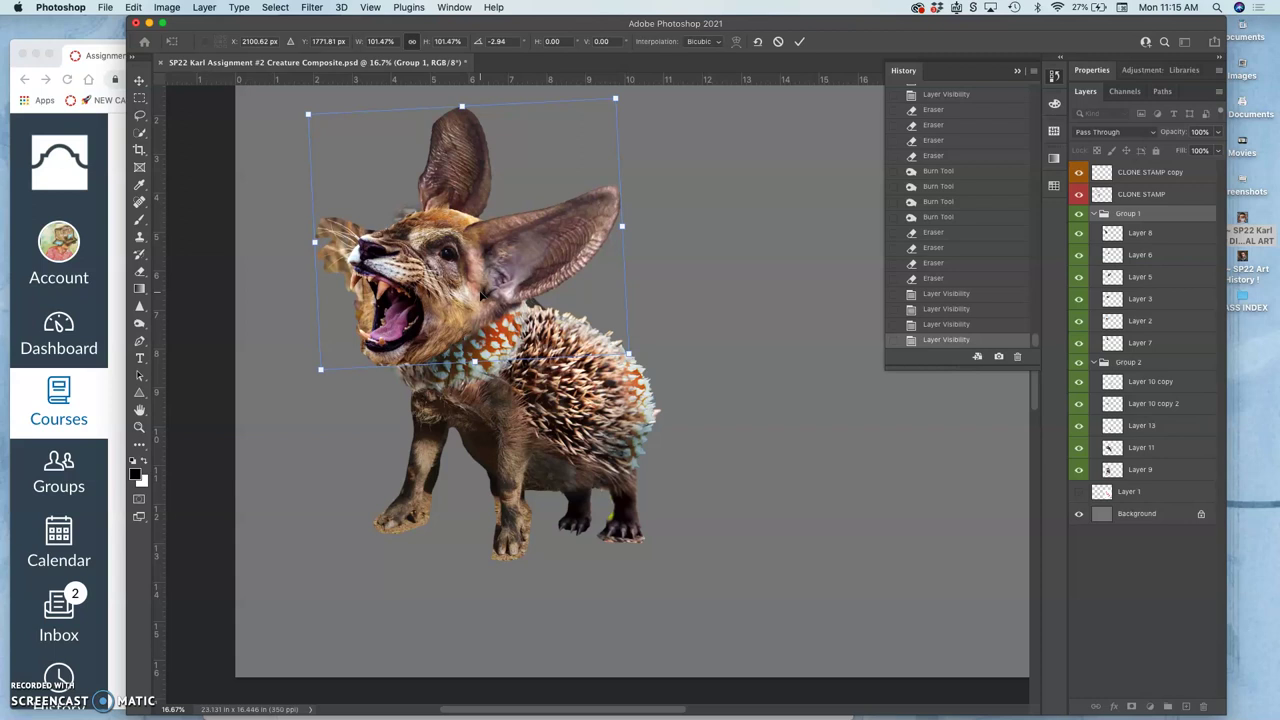
key(Return)
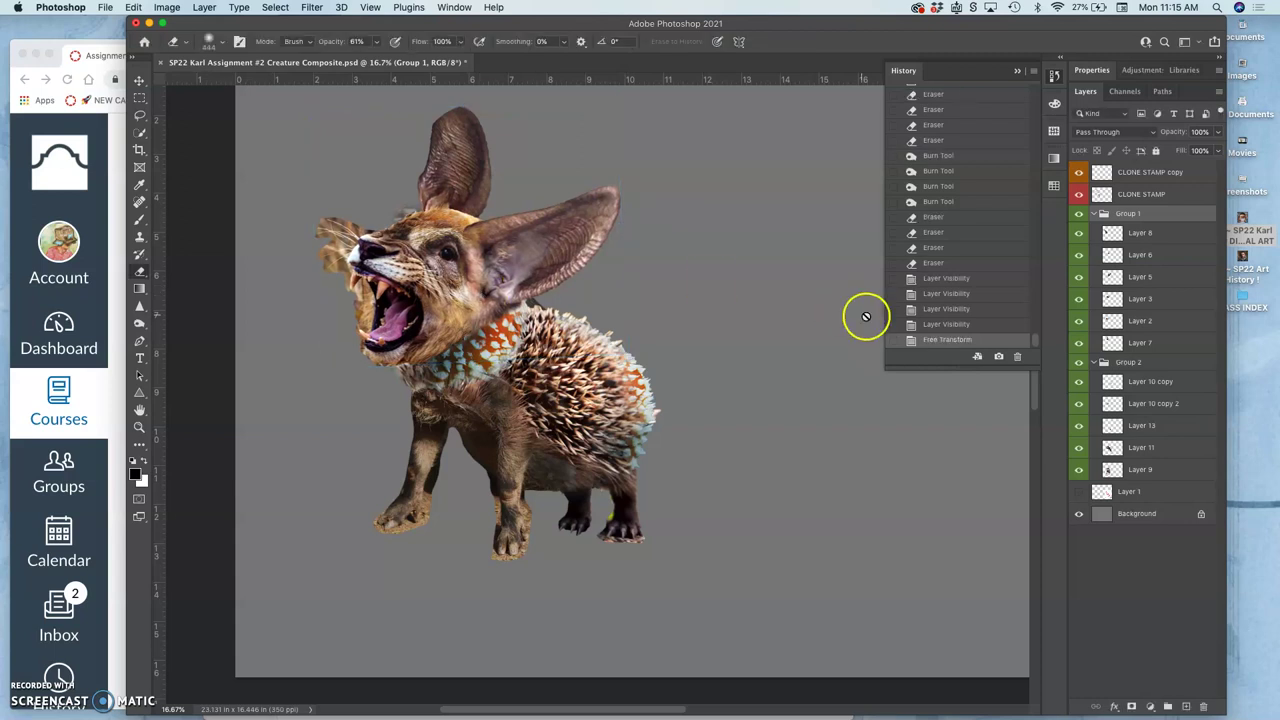
Revert History to the state before the head transform and select Layer 8
click(930, 325)
click(938, 310)
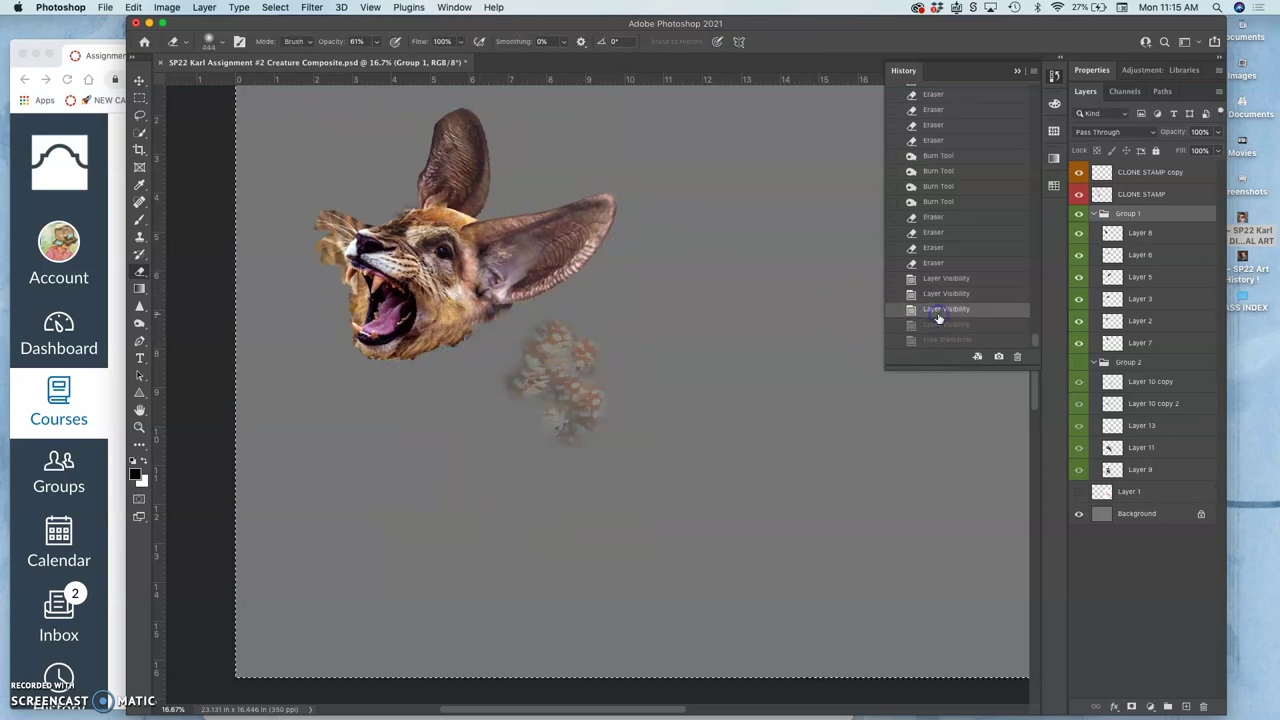
click(939, 339)
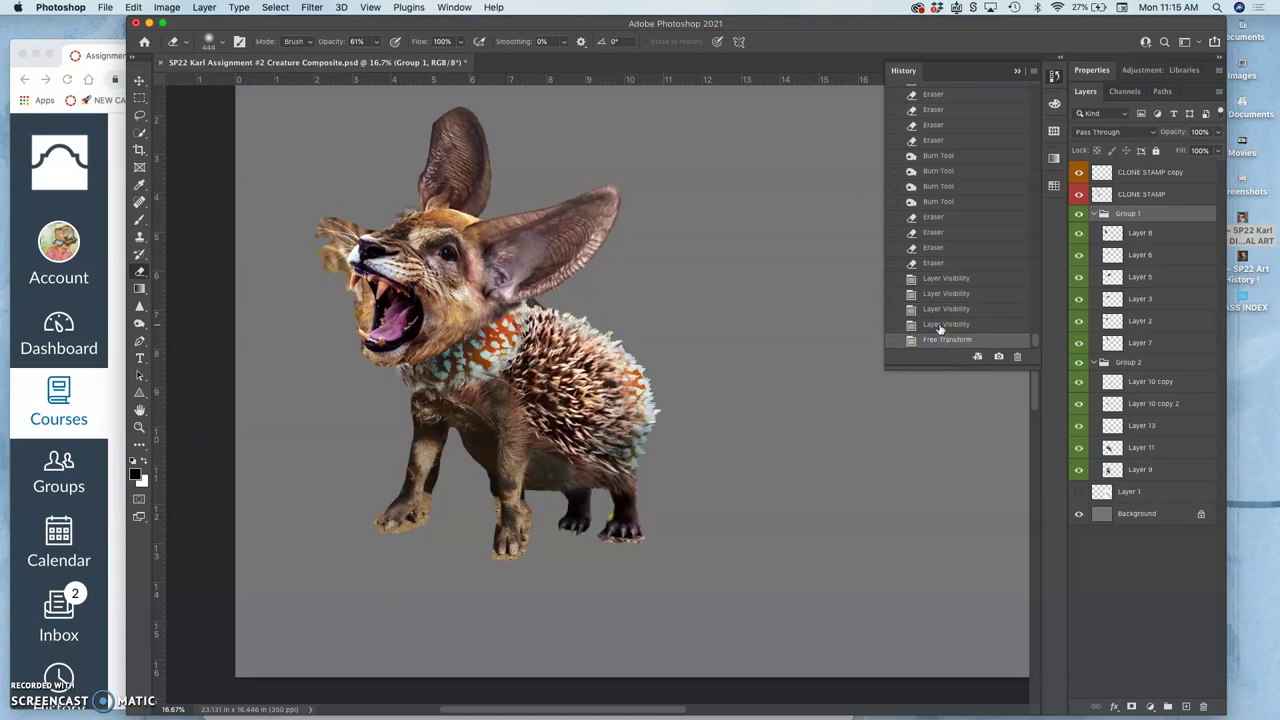
click(939, 325)
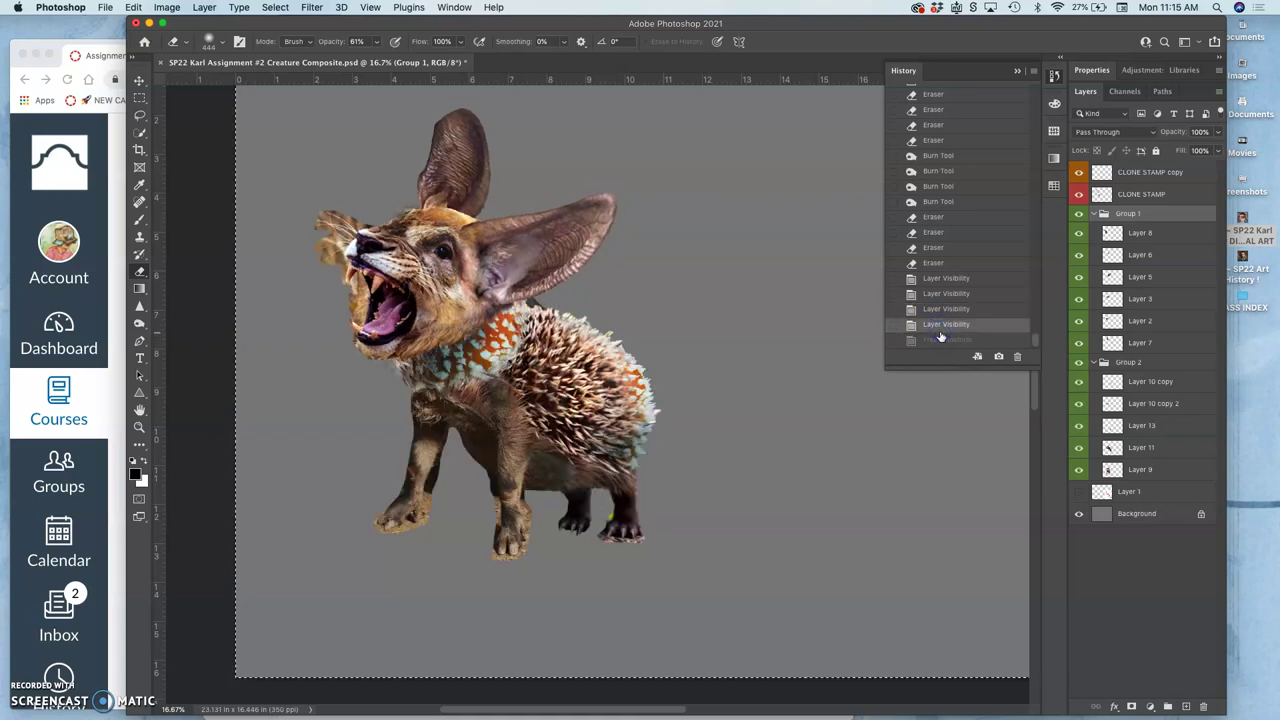
click(937, 341)
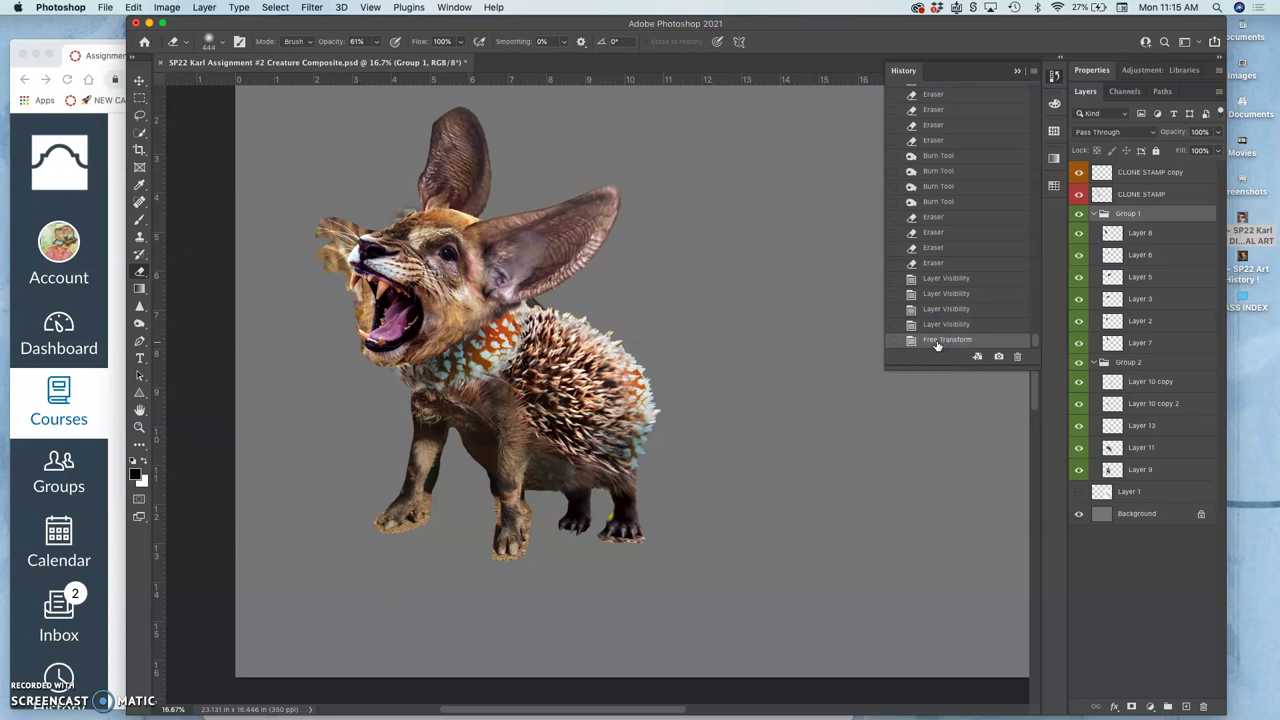
click(940, 326)
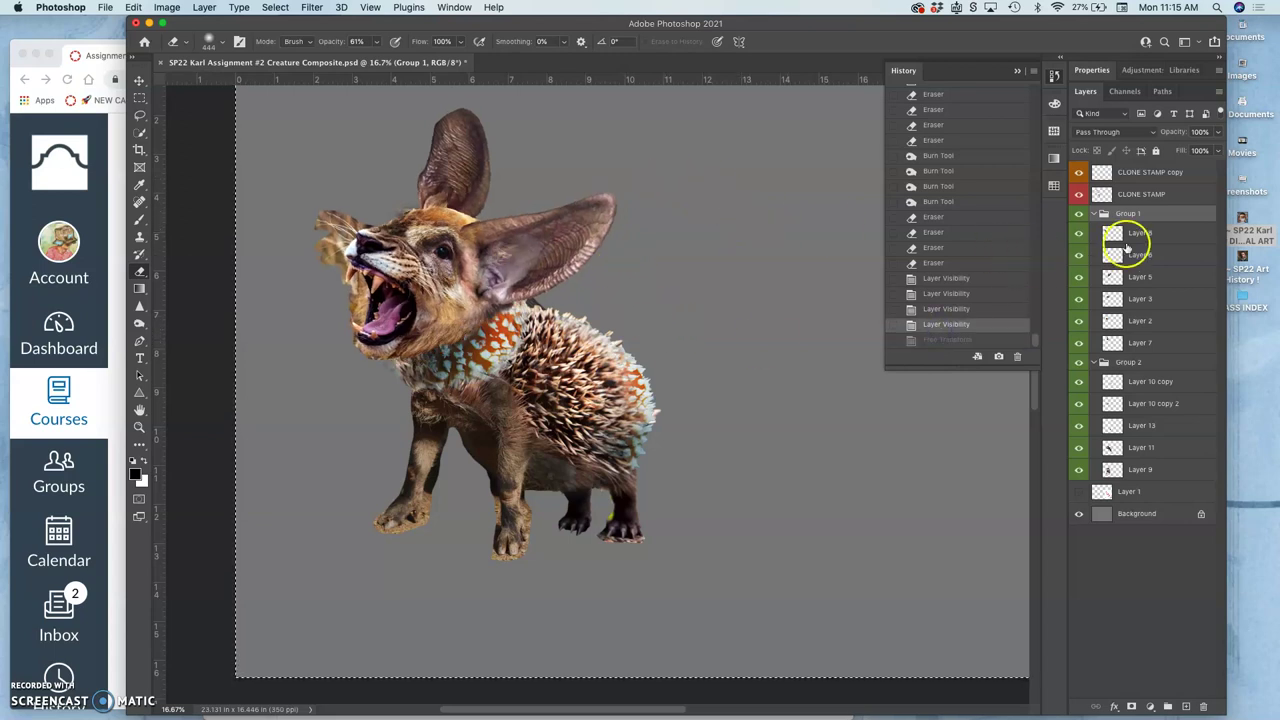
click(1147, 237)
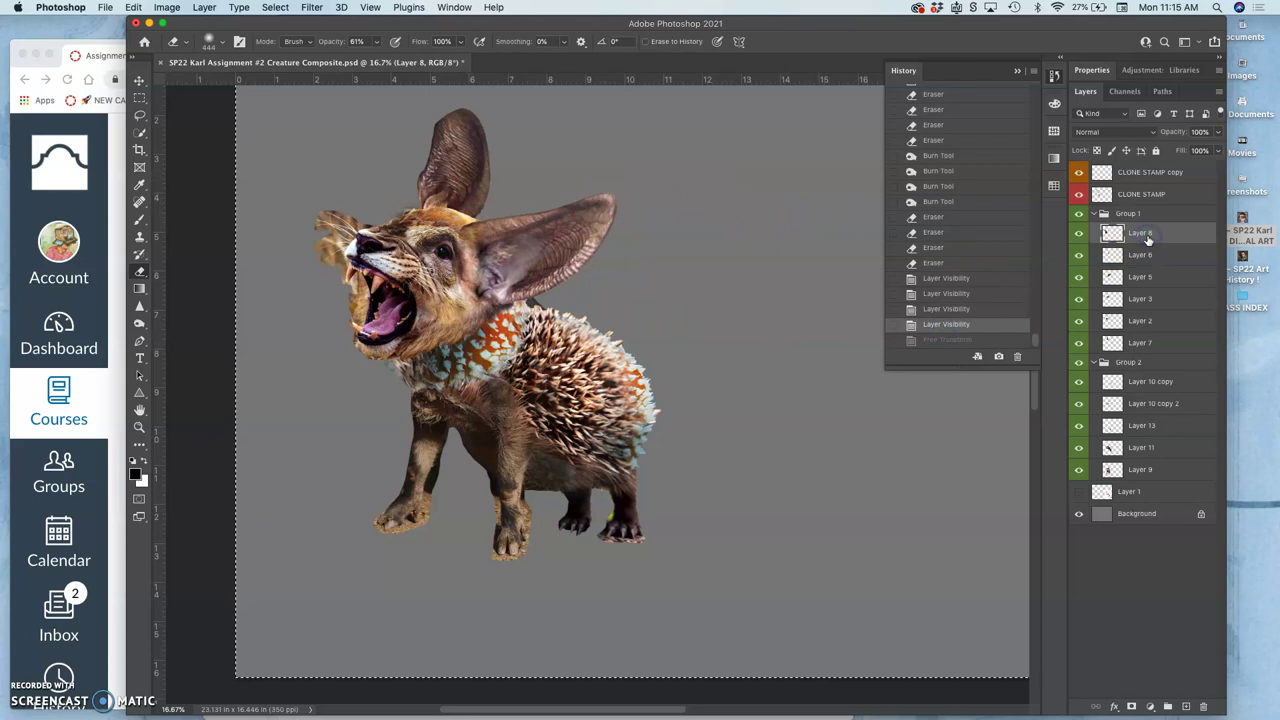
Duplicate Group 1, hide the original, and merge the Group 1 copy into one layer
click(1097, 214)
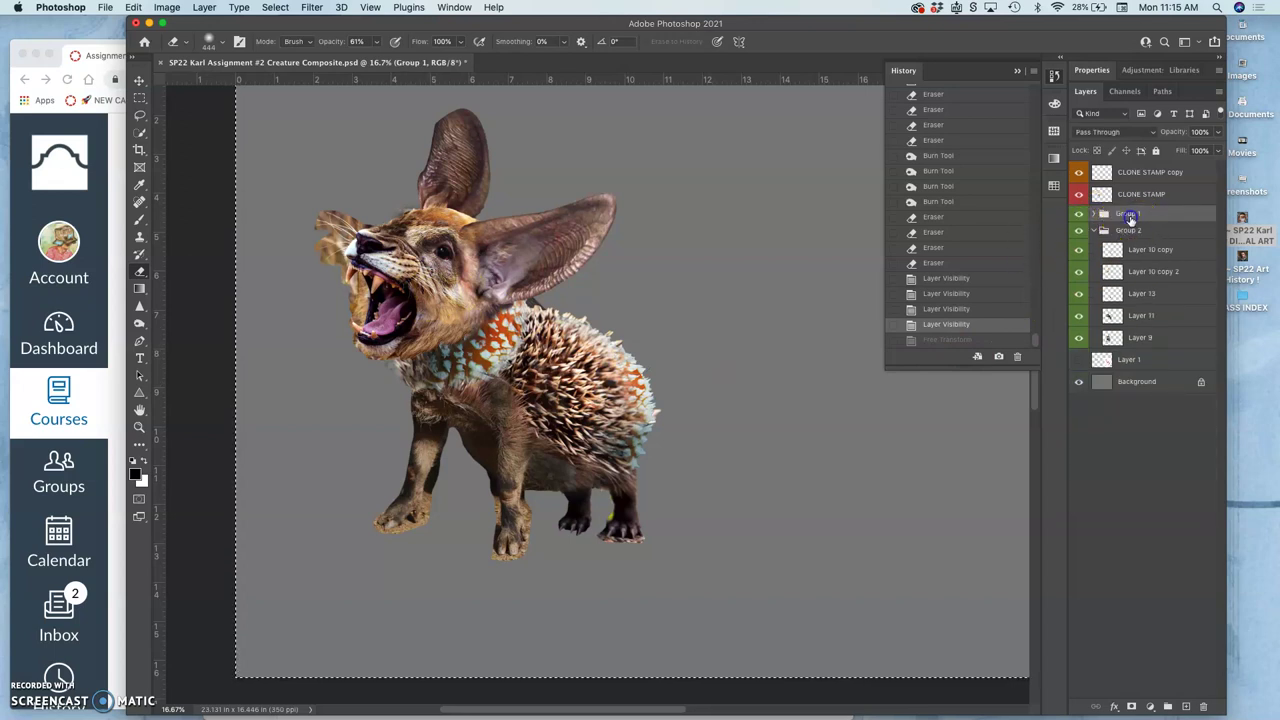
key(super+j)
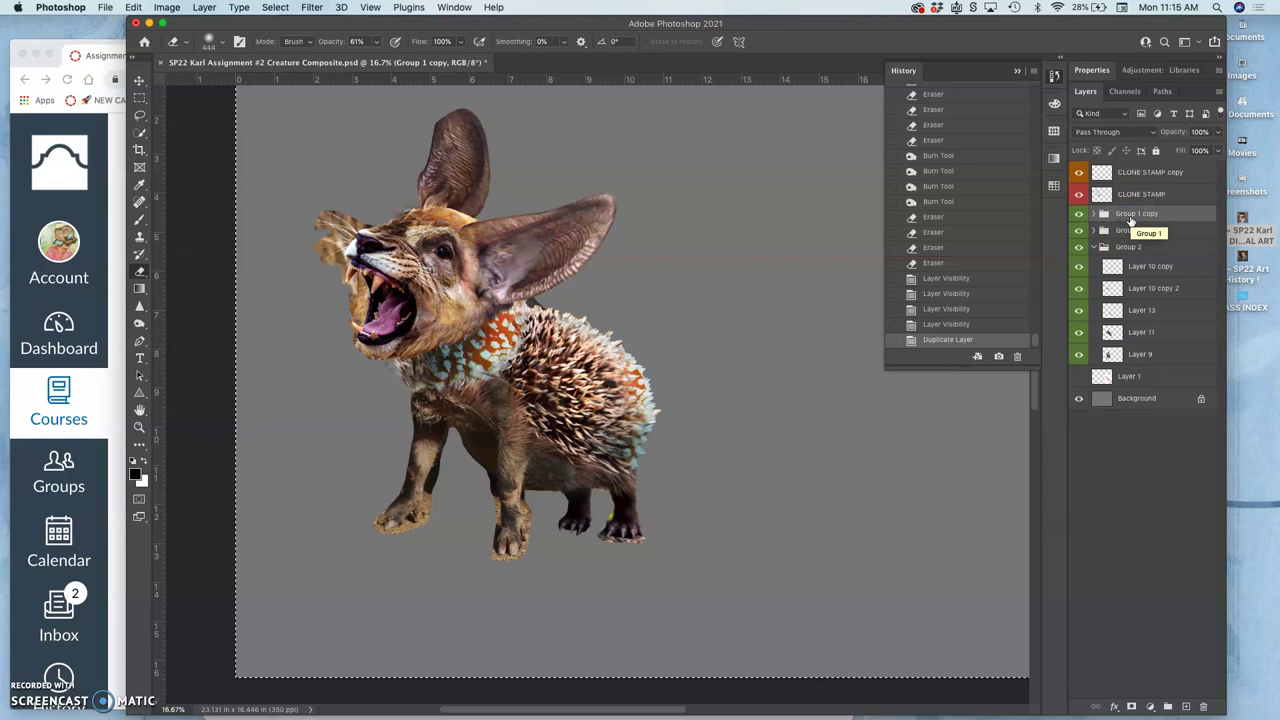
click(1079, 231)
right_click(1129, 214)
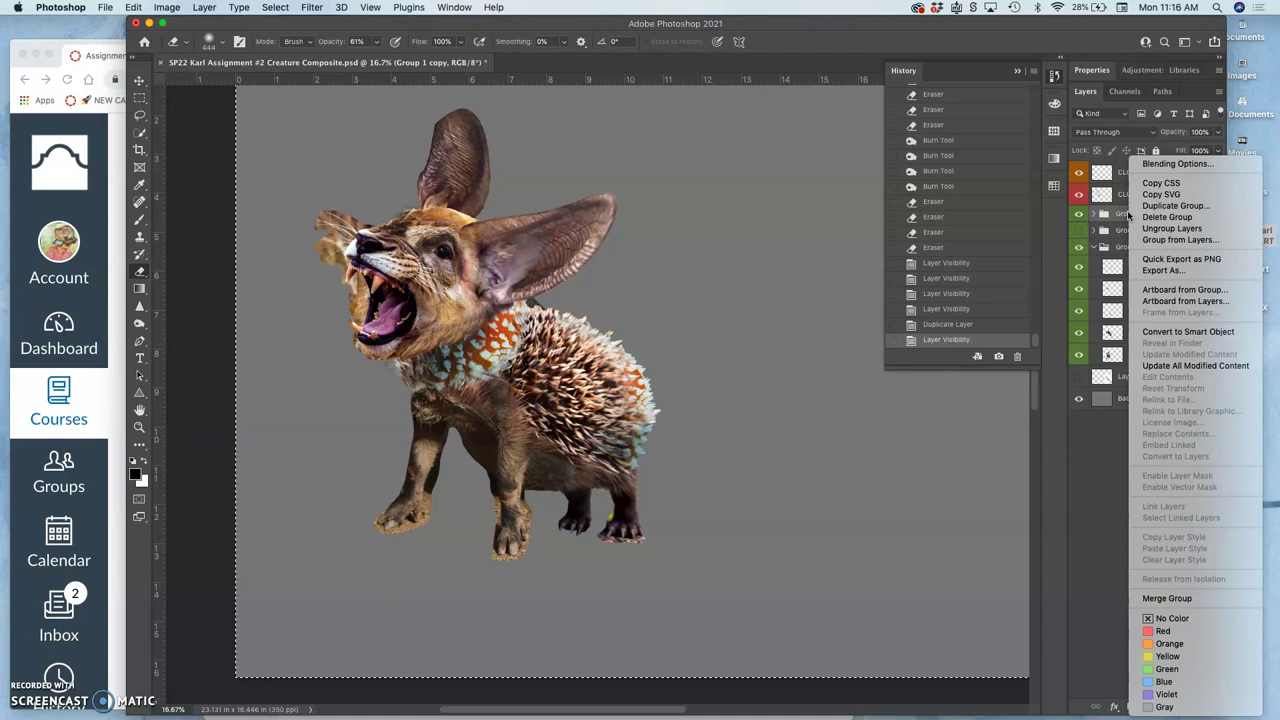
click(1188, 518)
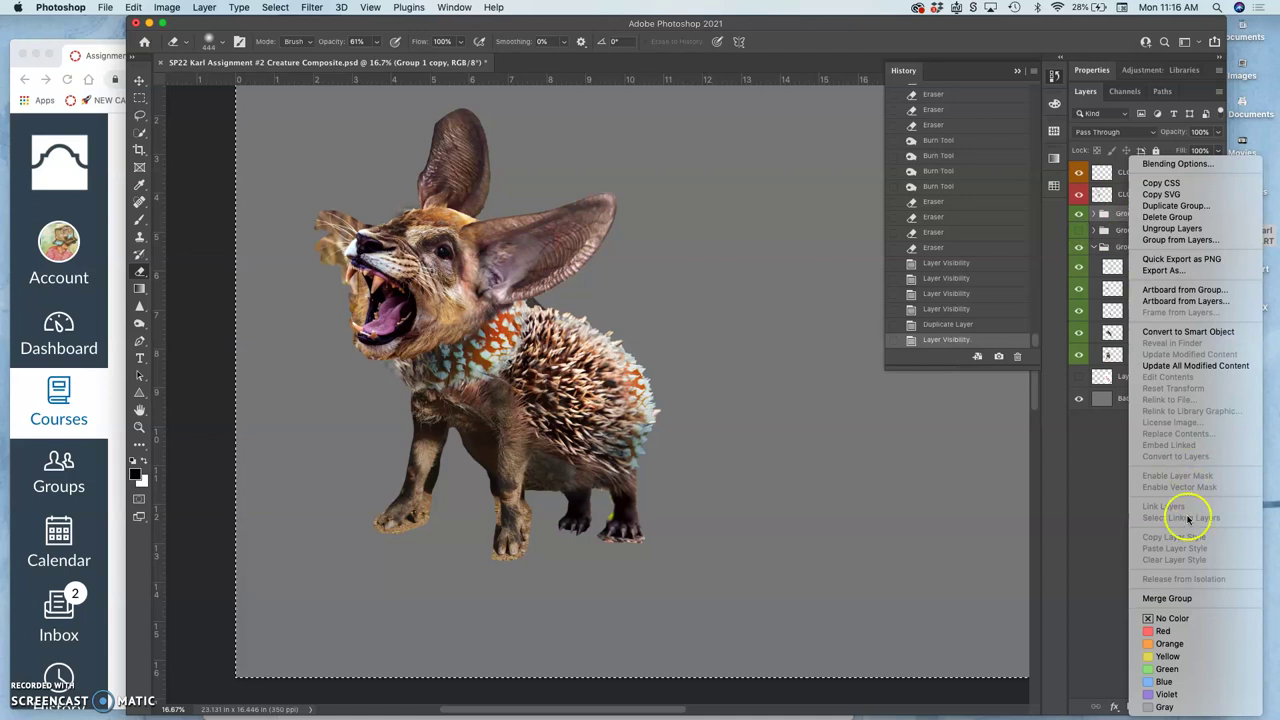
click(1176, 597)
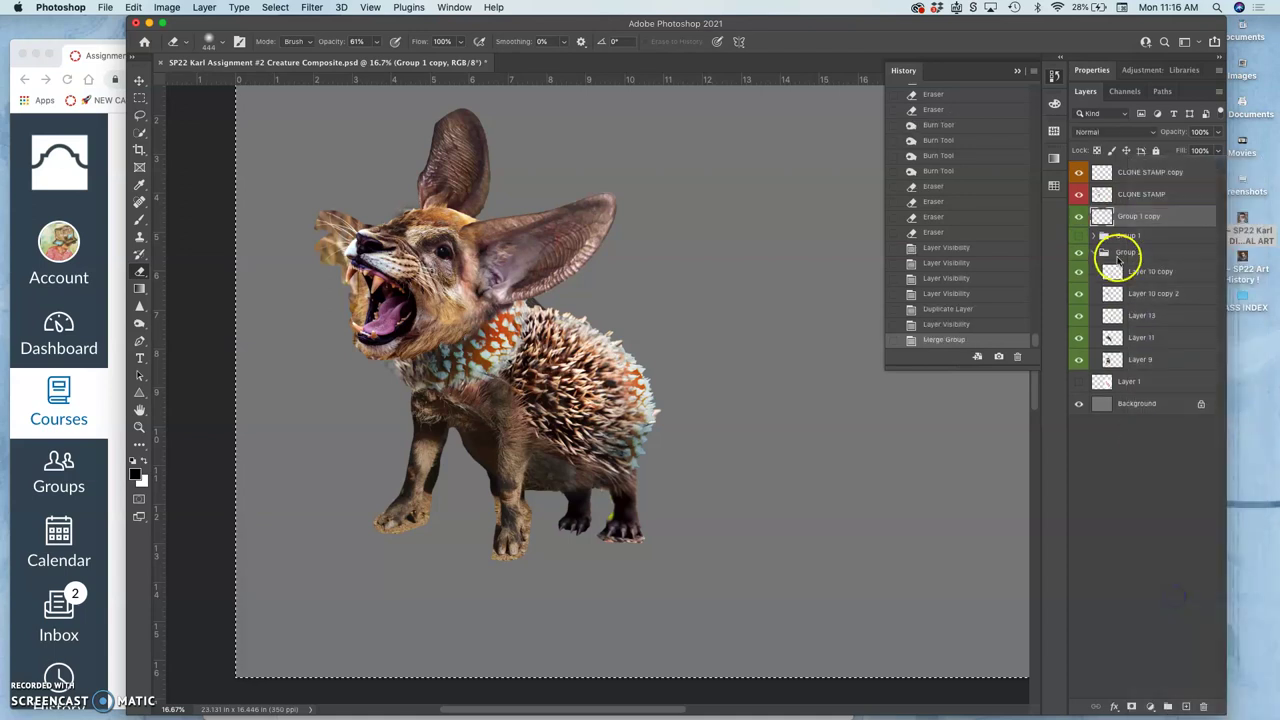
click(1079, 217)
click(1079, 217)
click(1079, 217)
click(1079, 217)
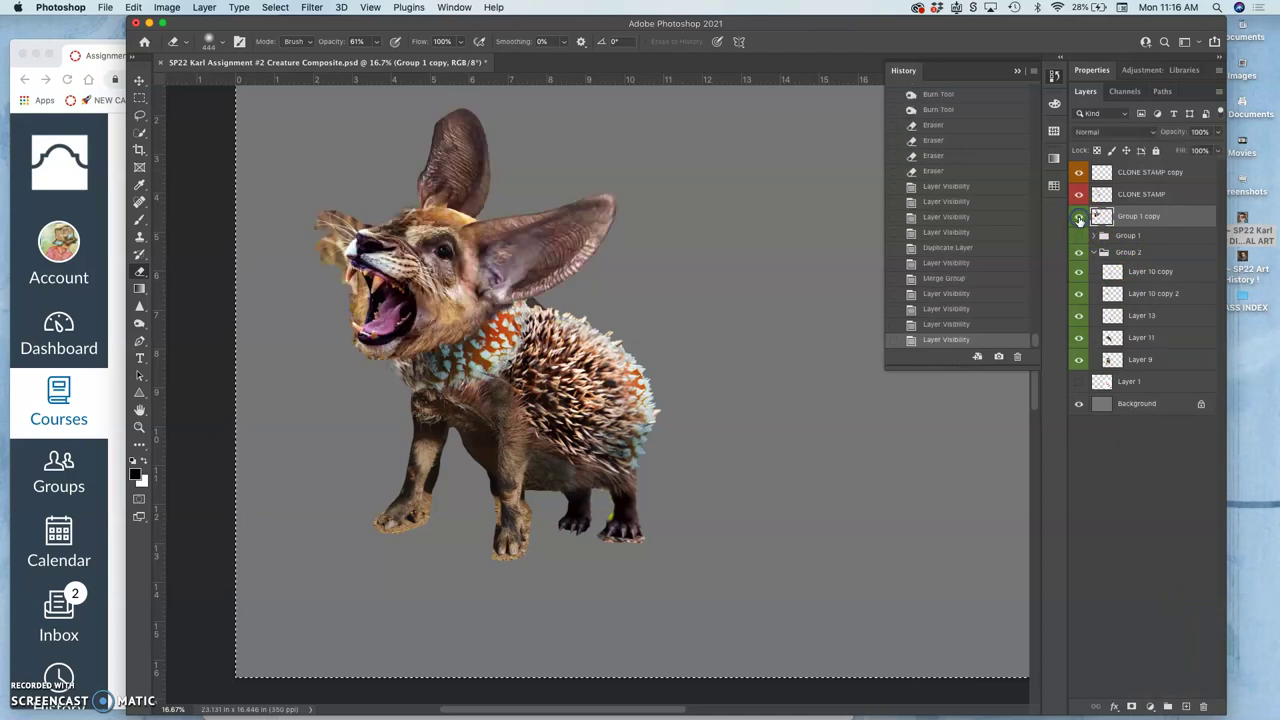
Apply Levels to the merged head with midtones 1.13 and output white 241
click(168, 8)
mouse_move(230, 44)
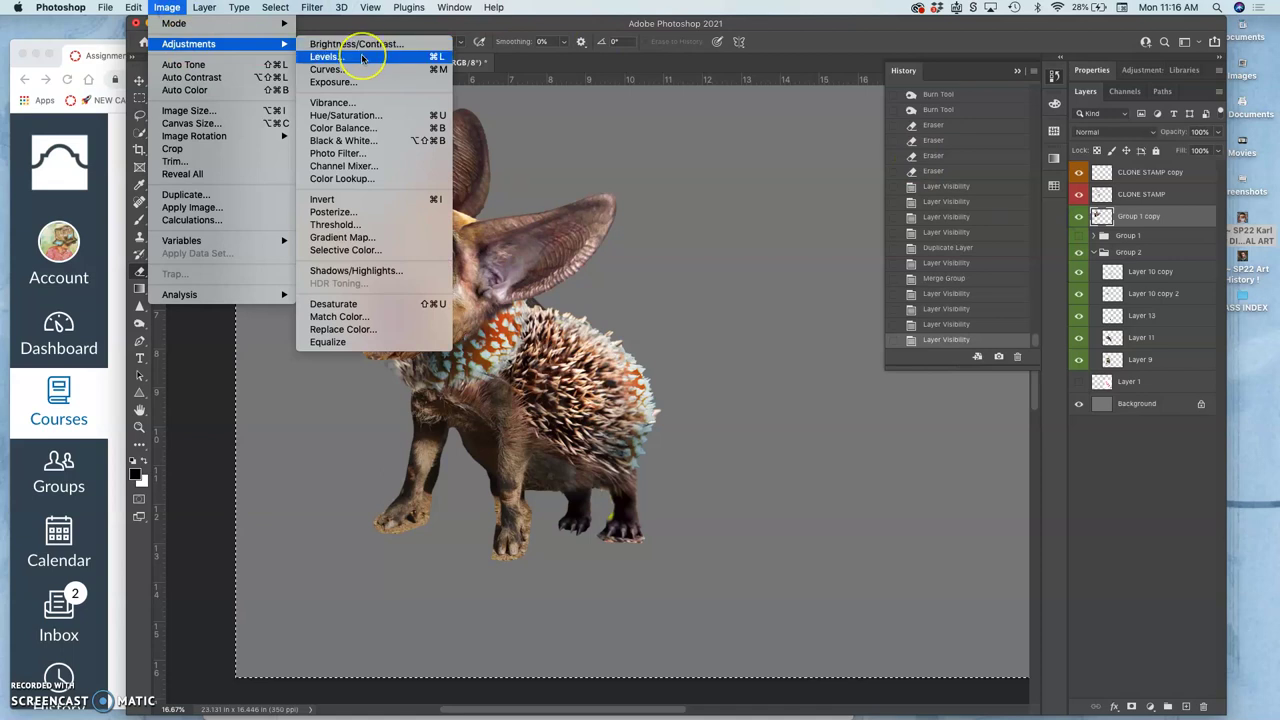
click(362, 58)
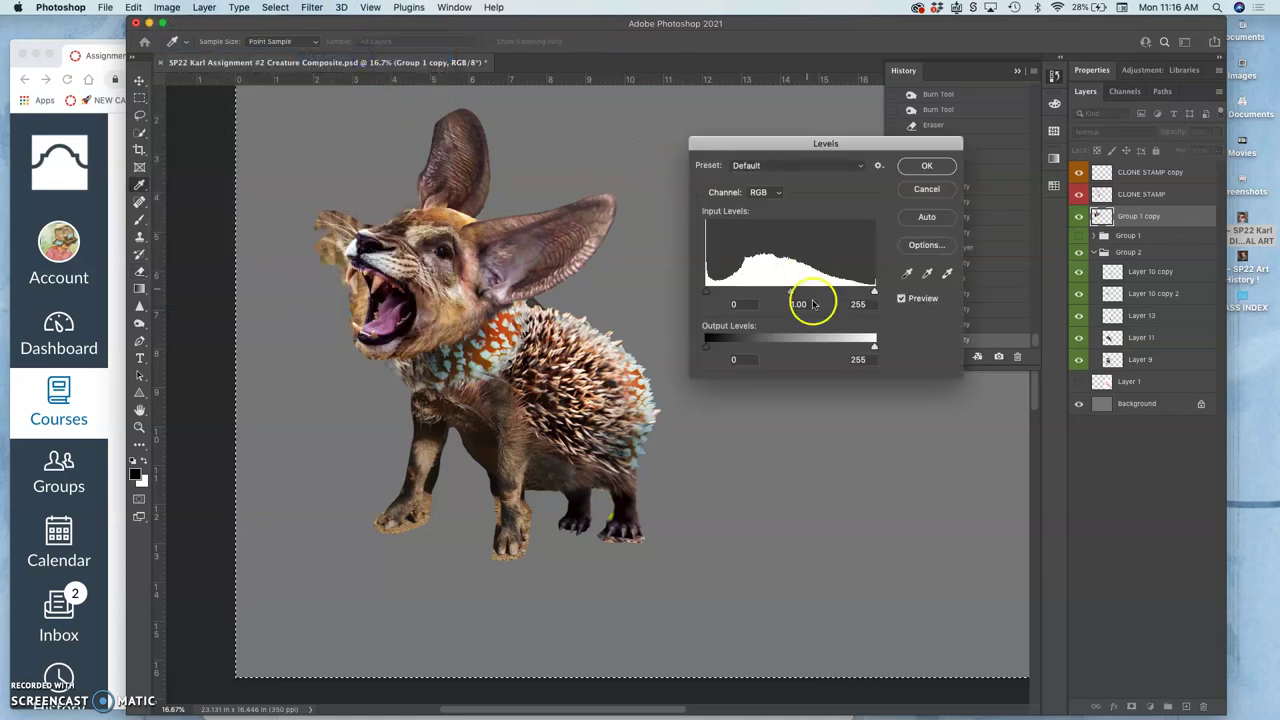
click(877, 347)
drag(866, 347, 859, 347)
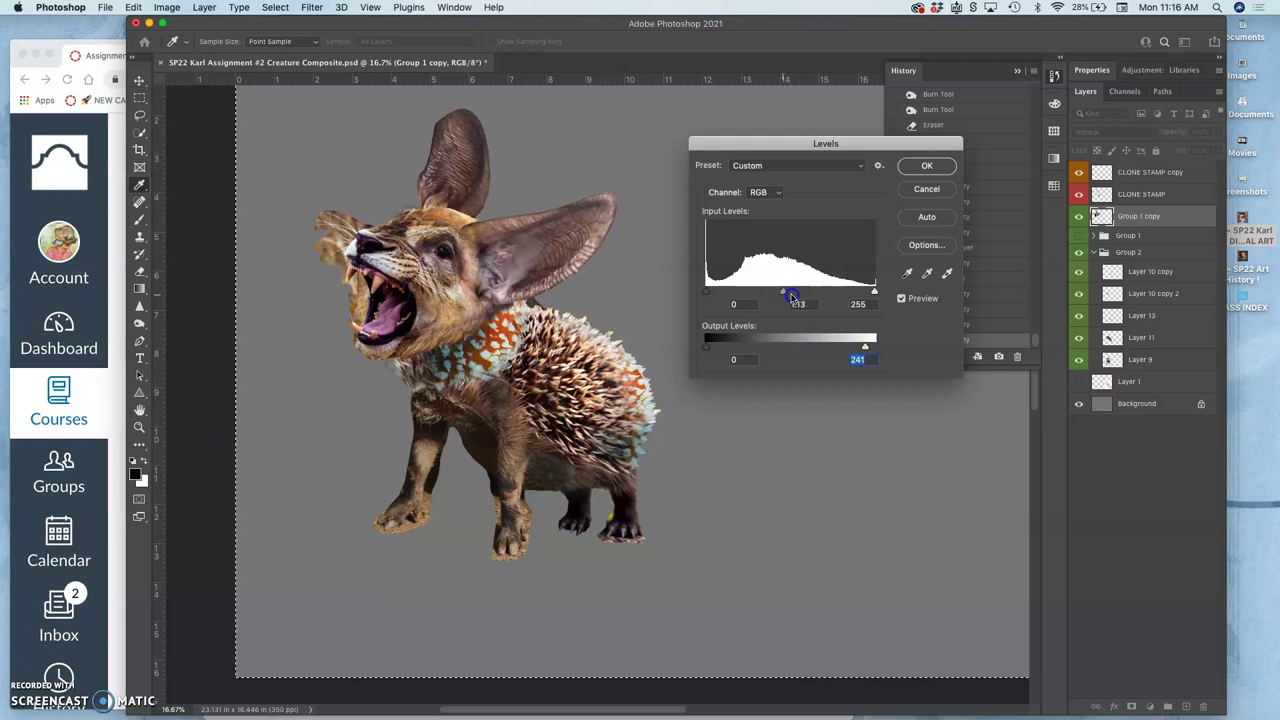
drag(796, 298, 787, 297)
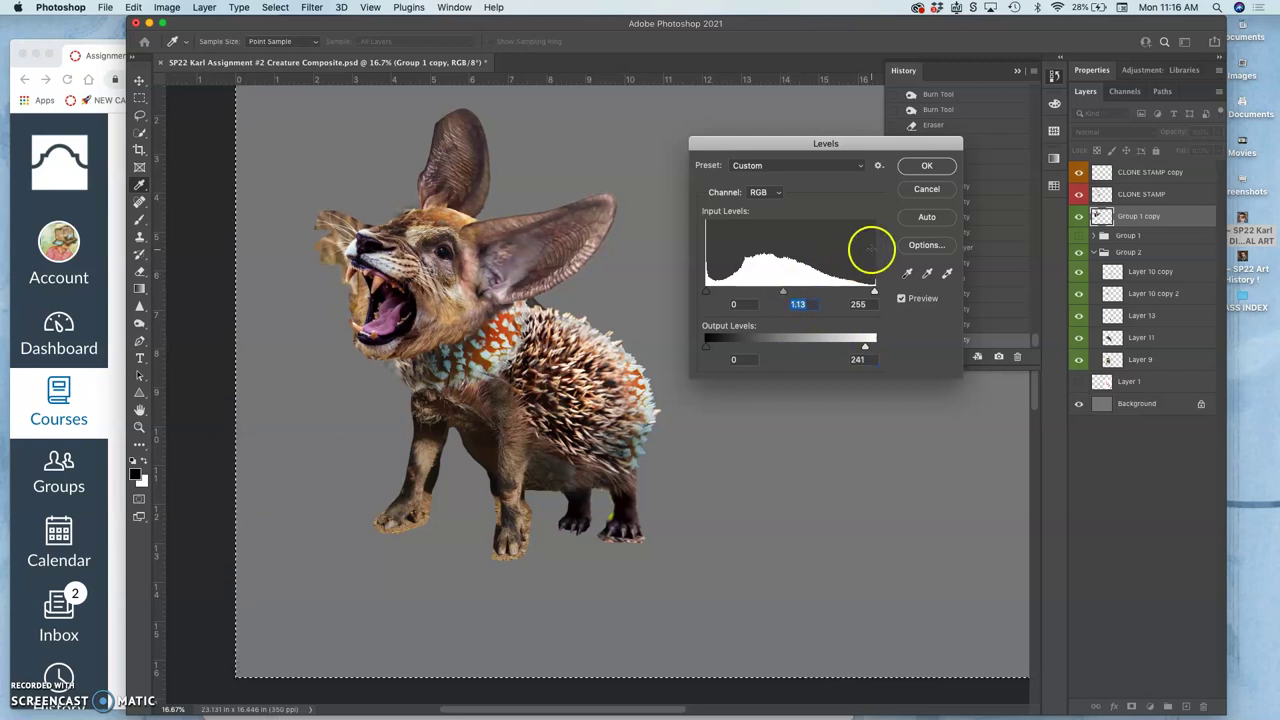
click(926, 168)
In Color Balance, shift the head's midtones slightly toward cyan and blue
key(e)
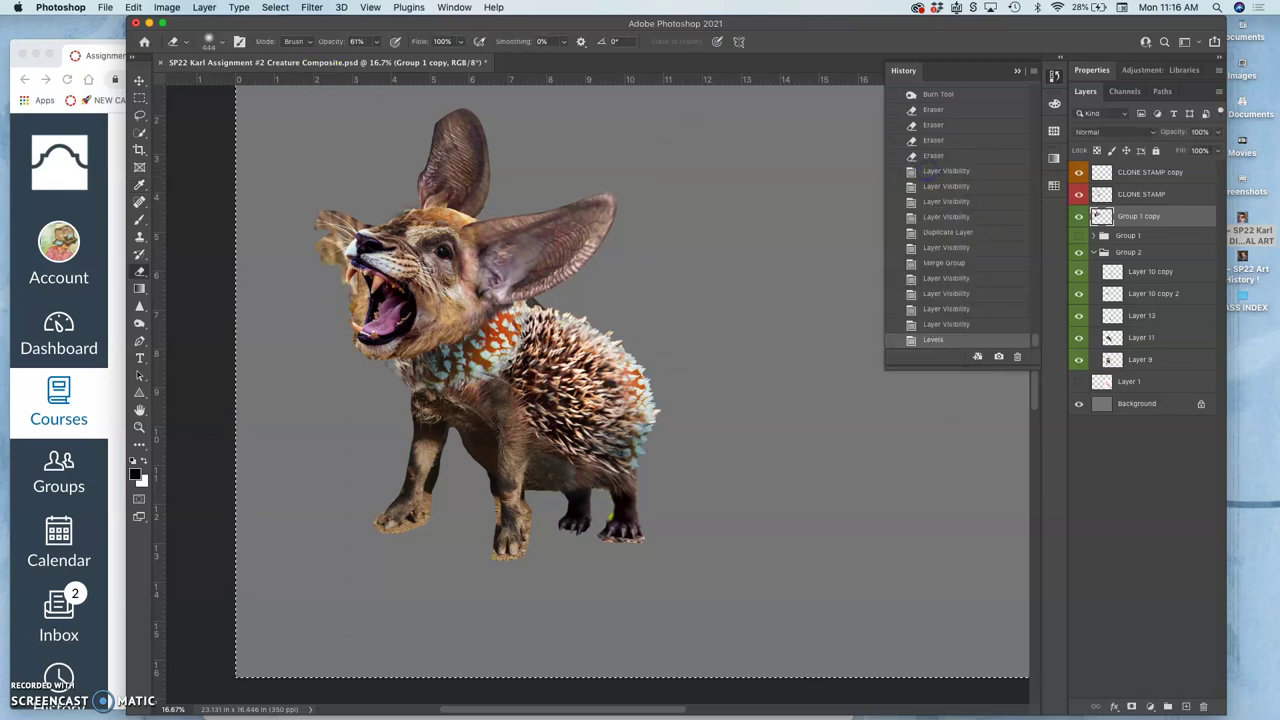
click(166, 7)
mouse_move(186, 43)
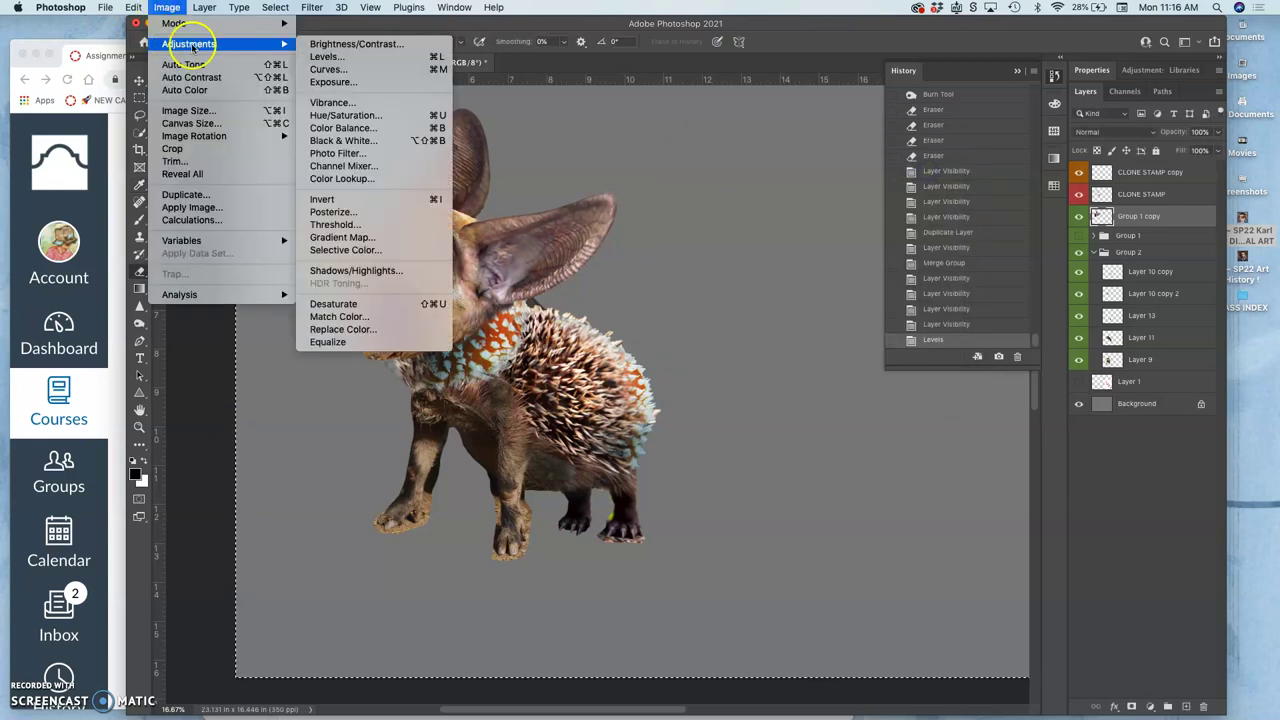
click(349, 130)
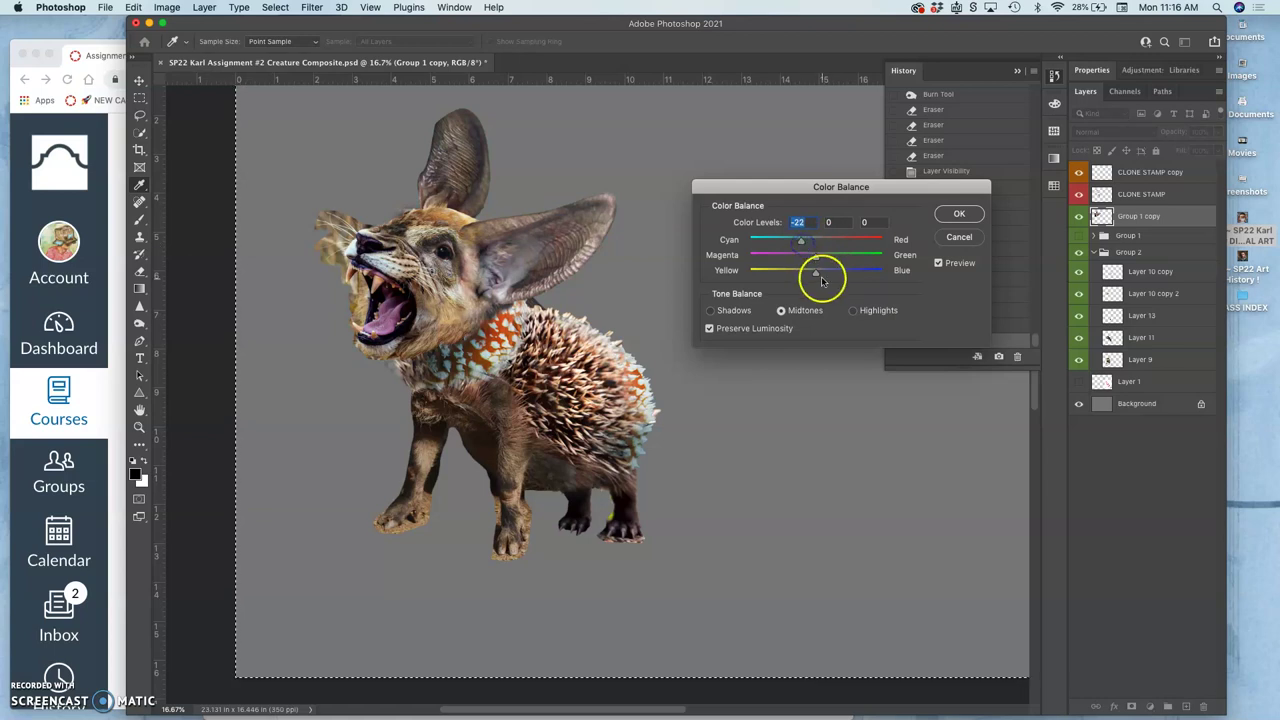
click(817, 279)
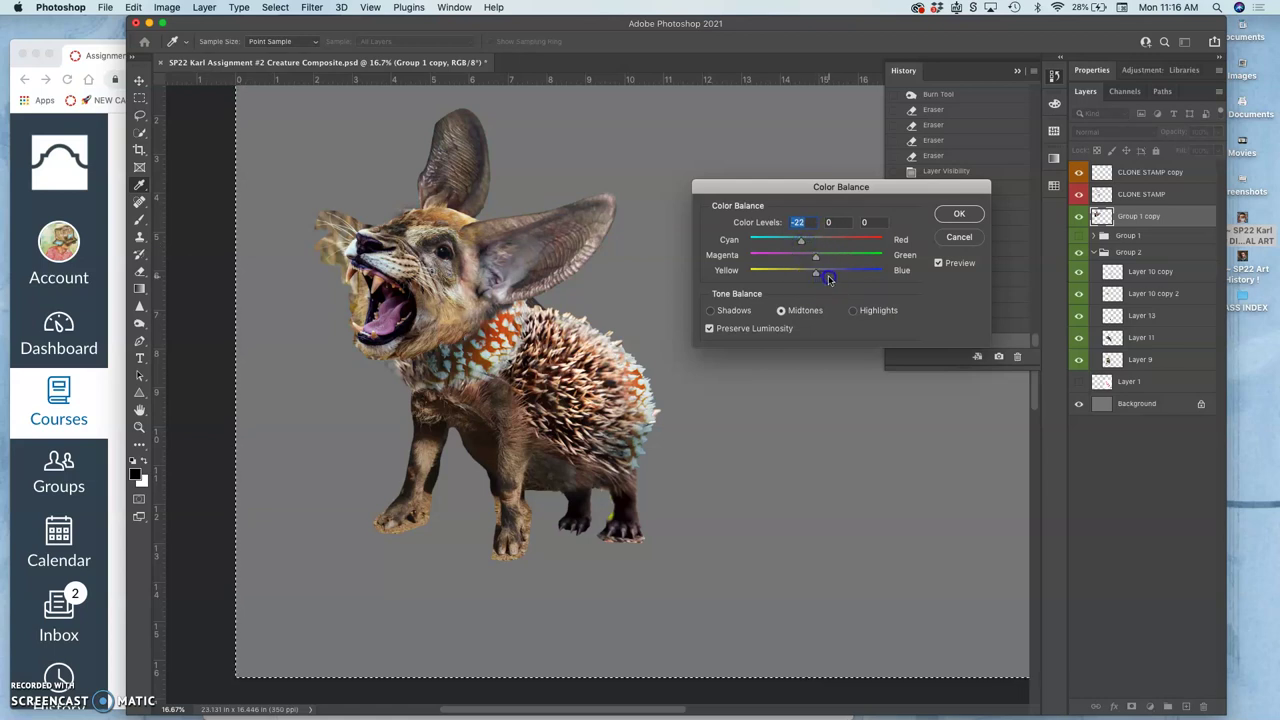
mouse_move(824, 280)
mouse_down()
mouse_move(820, 266)
mouse_move(837, 286)
mouse_move(815, 279)
mouse_up()
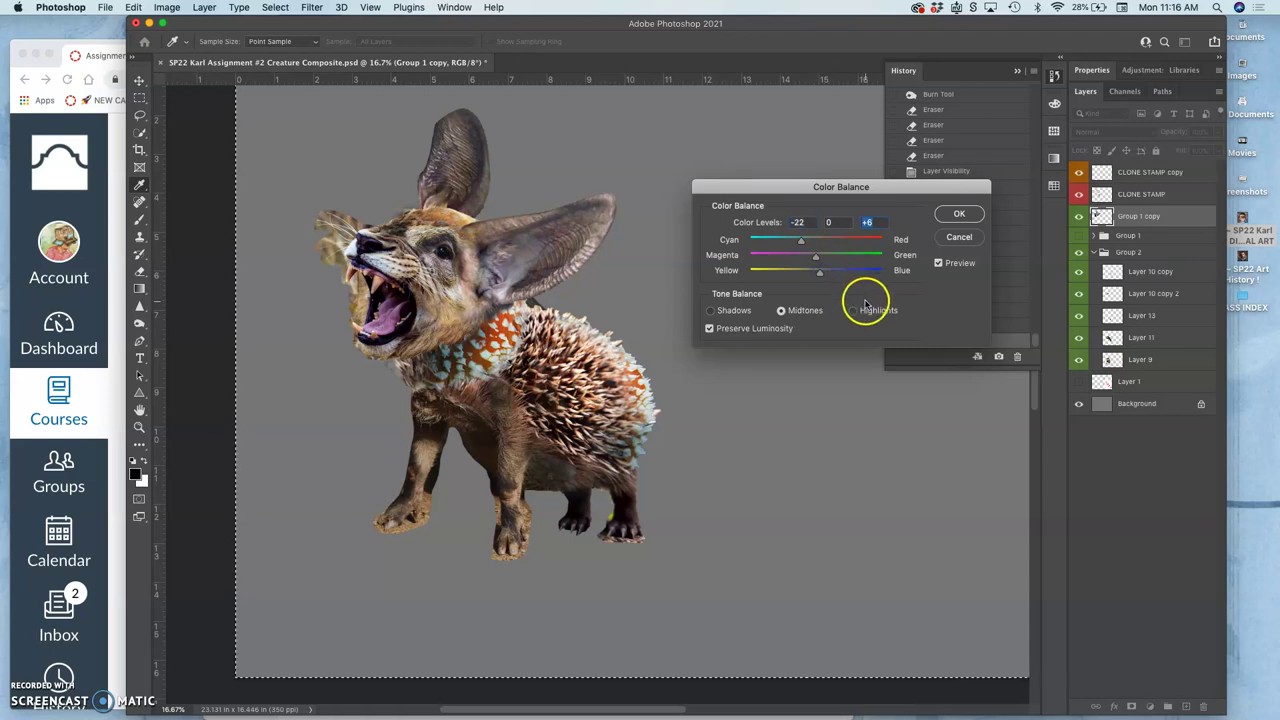
Set the highlights balance to about +9, +8, -5 and apply Color Balance
click(717, 310)
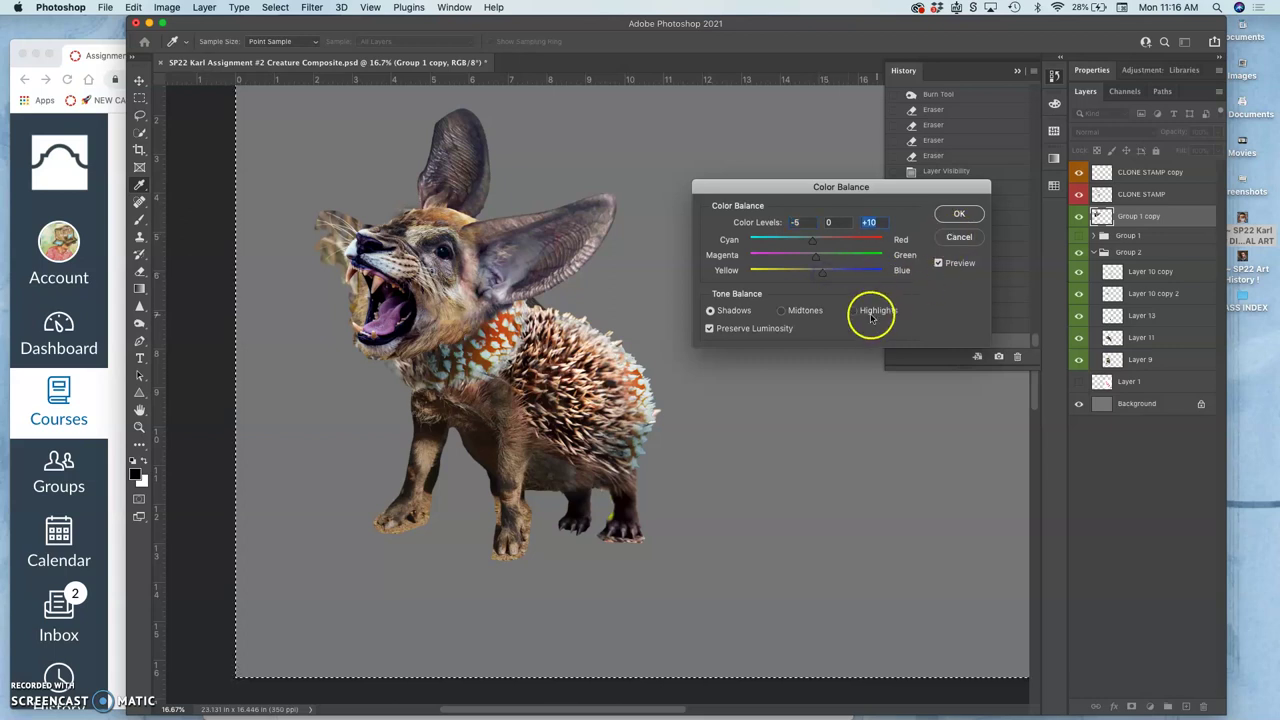
click(852, 310)
click(815, 243)
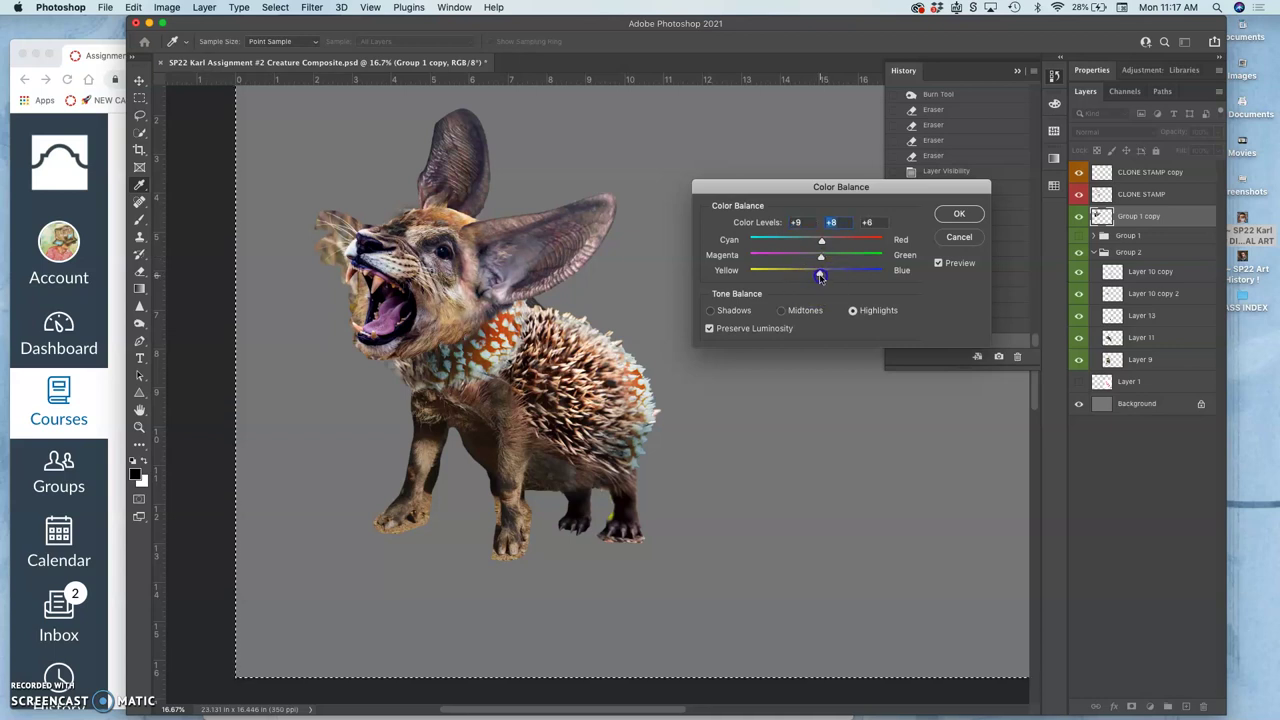
mouse_move(824, 276)
mouse_down()
mouse_move(804, 277)
mouse_move(816, 279)
mouse_up()
mouse_move(816, 279)
mouse_down()
mouse_move(914, 251)
mouse_move(816, 276)
mouse_up()
click(958, 213)
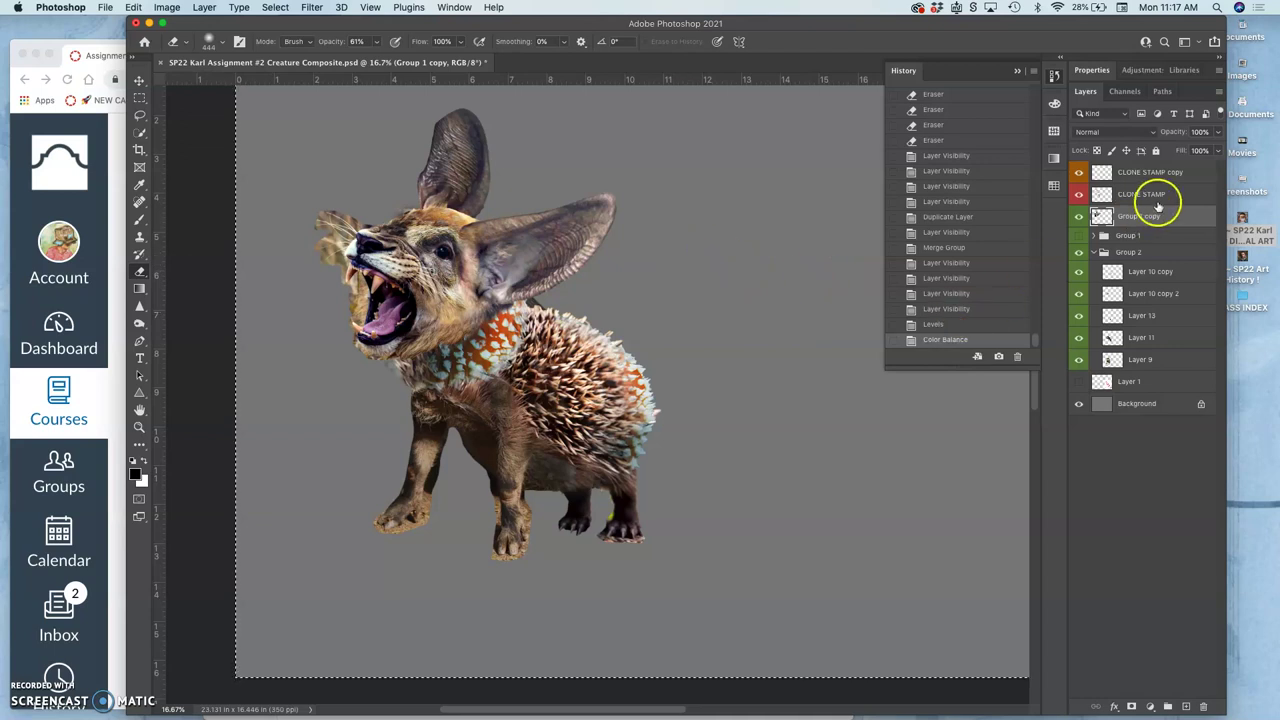
Duplicate Group 2, hide the original, and merge Group 2 copy into one layer
click(1114, 253)
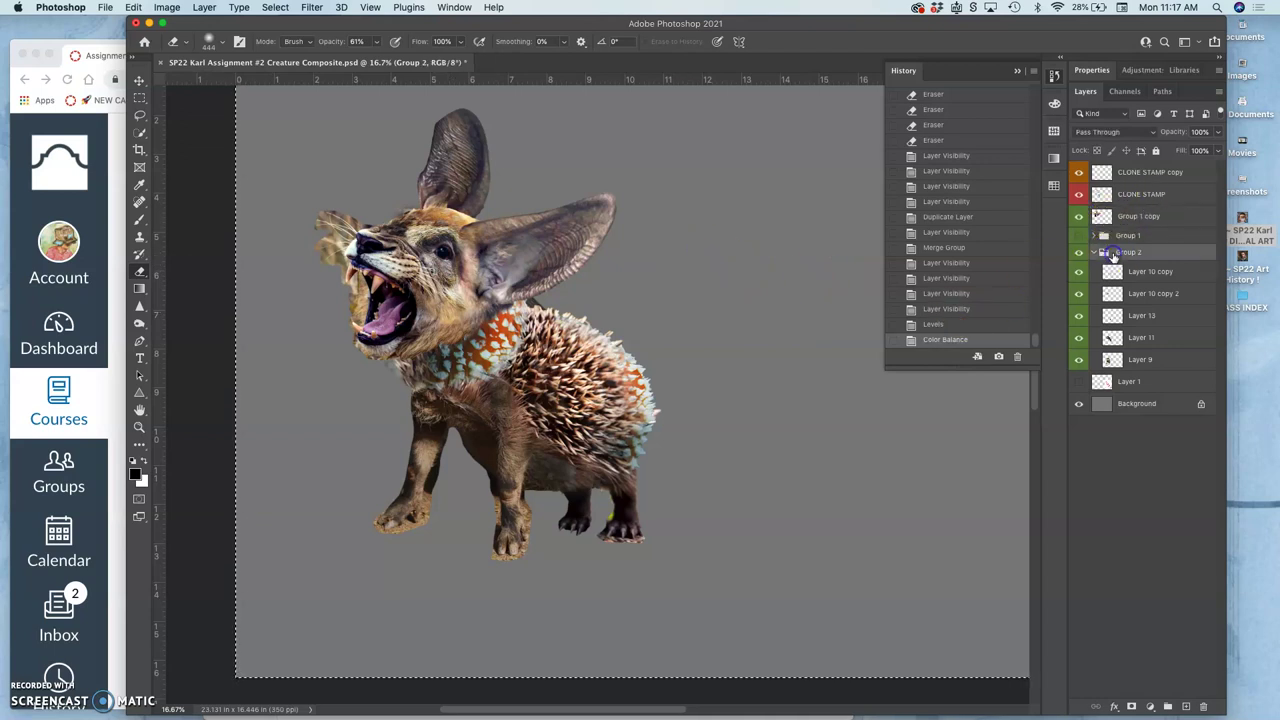
key(super+j)
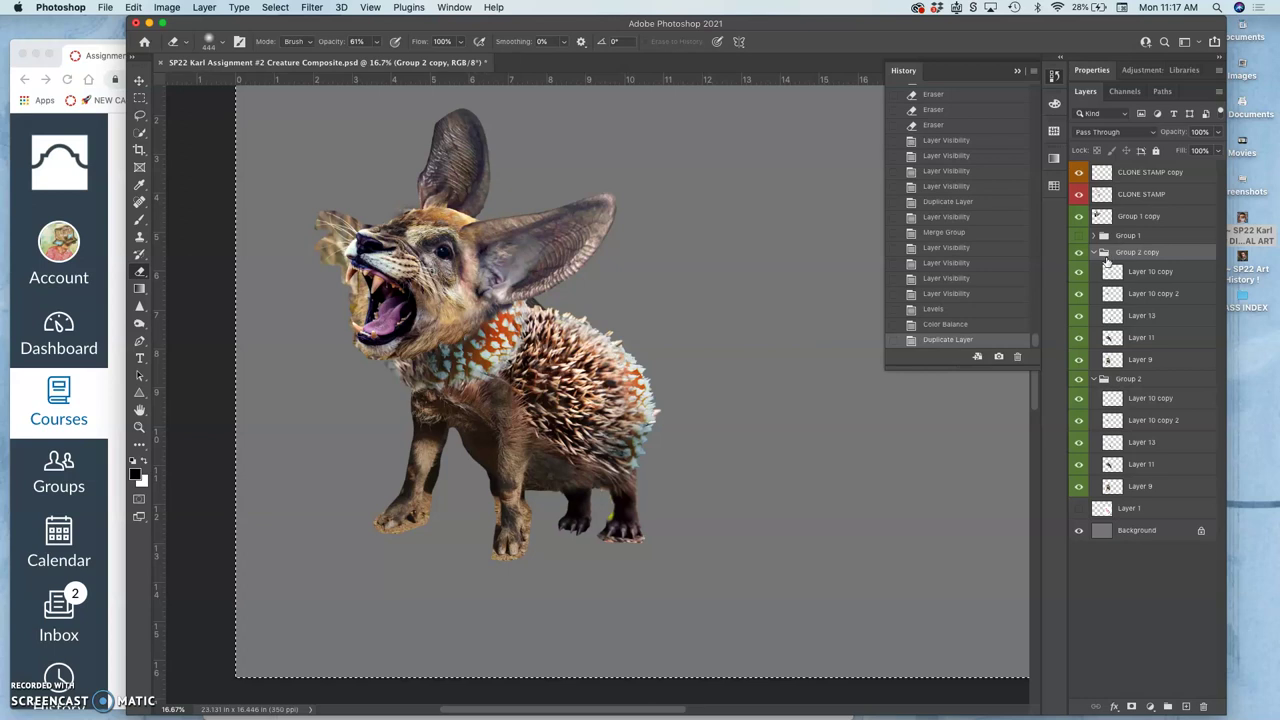
click(1079, 379)
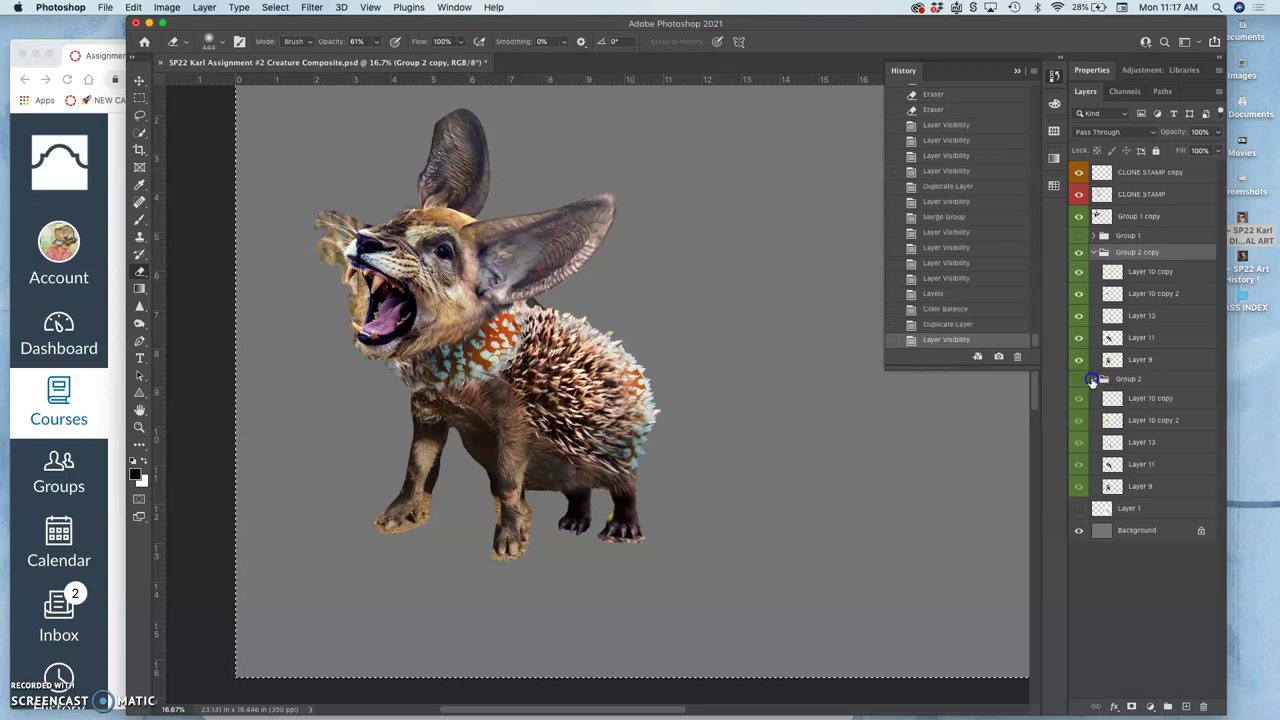
click(1092, 379)
right_click(1119, 251)
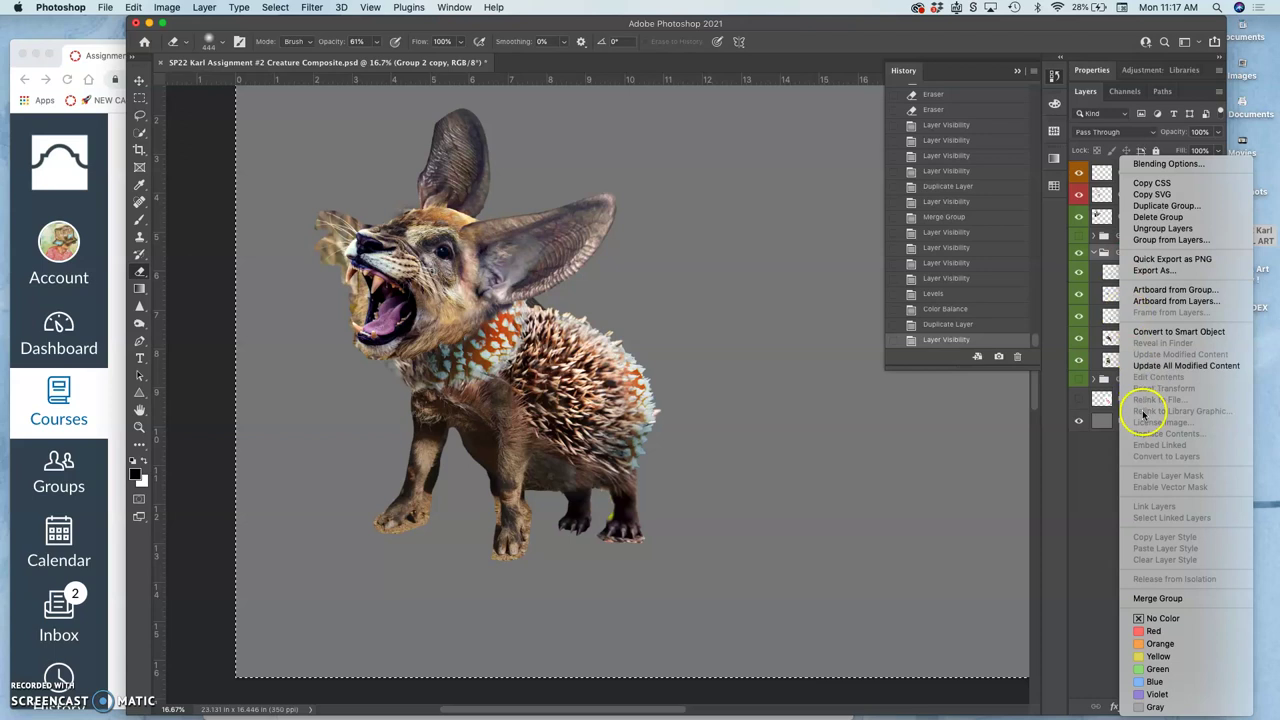
click(1152, 598)
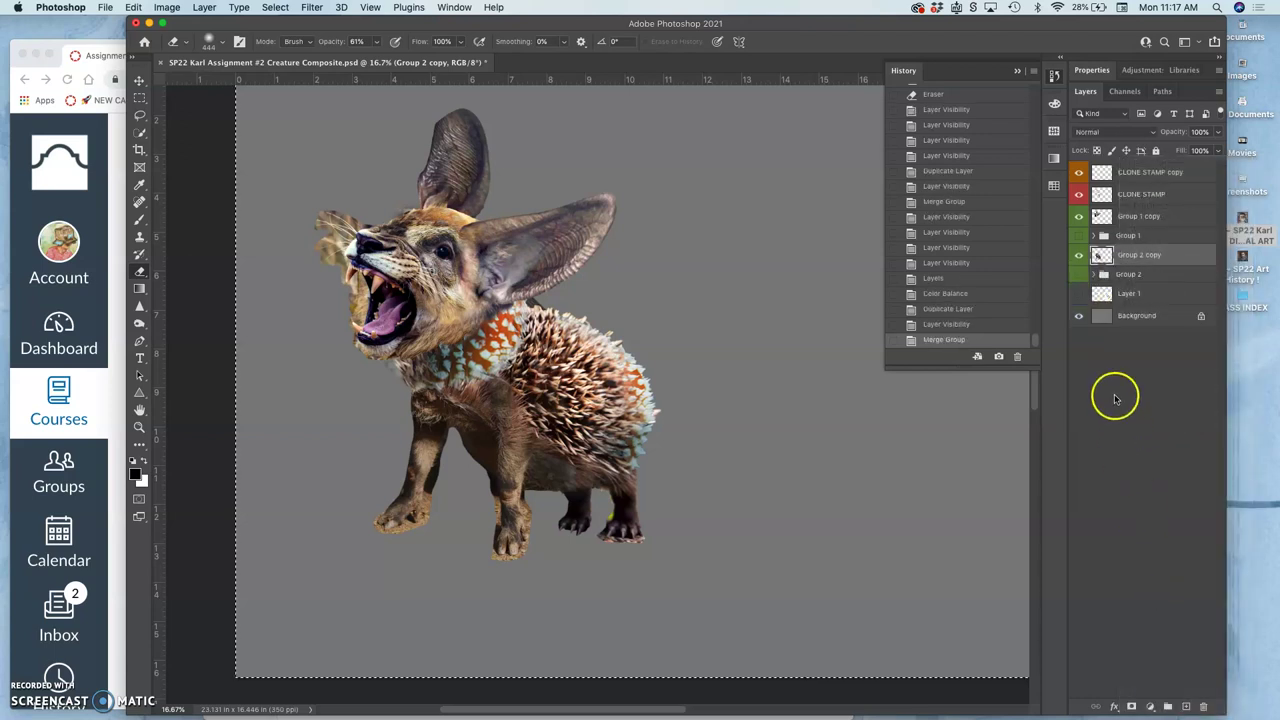
click(1078, 255)
click(1078, 255)
click(1078, 255)
click(1078, 255)
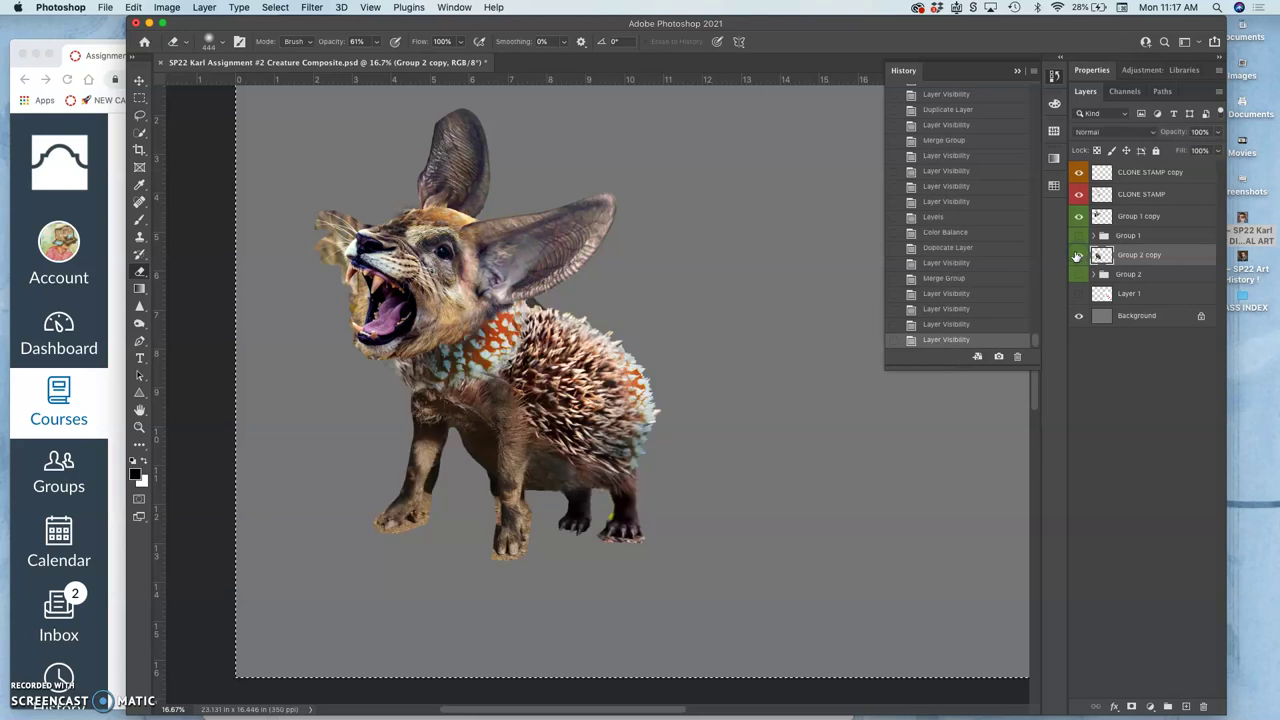
Apply Levels to the body with output white 232 and midtones 1.03
click(167, 8)
mouse_move(185, 44)
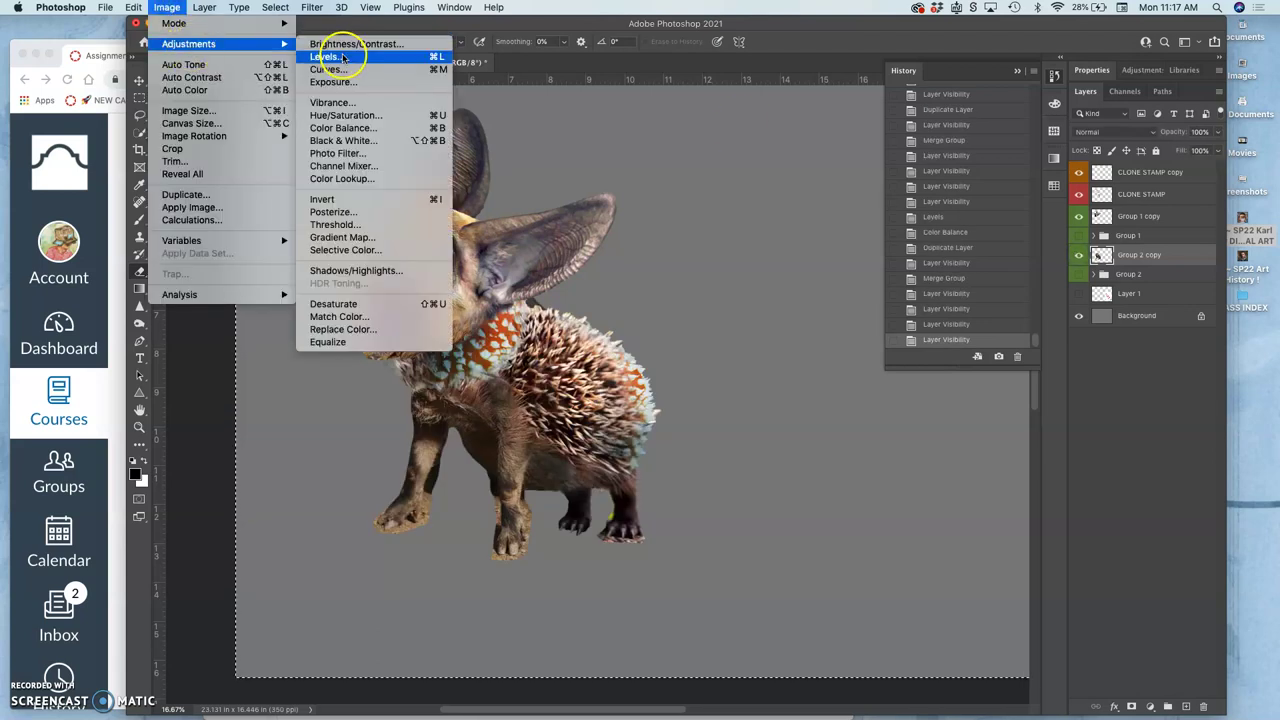
click(341, 57)
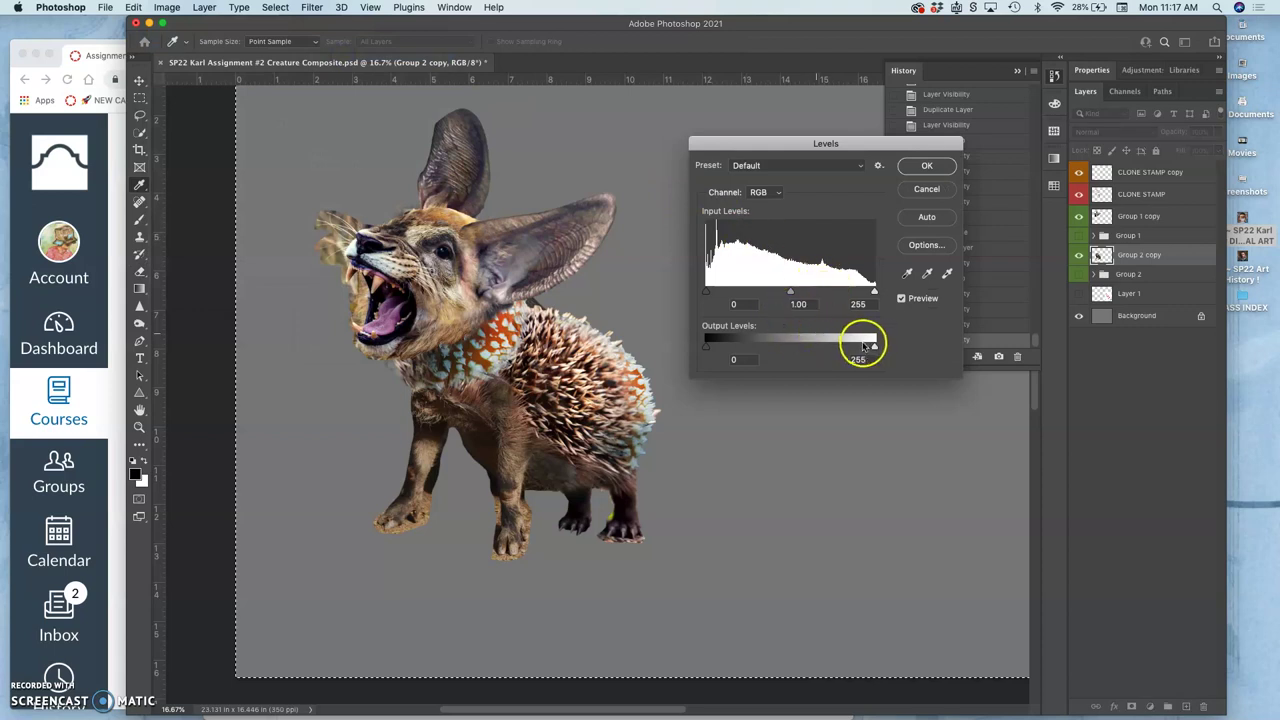
drag(876, 344, 857, 345)
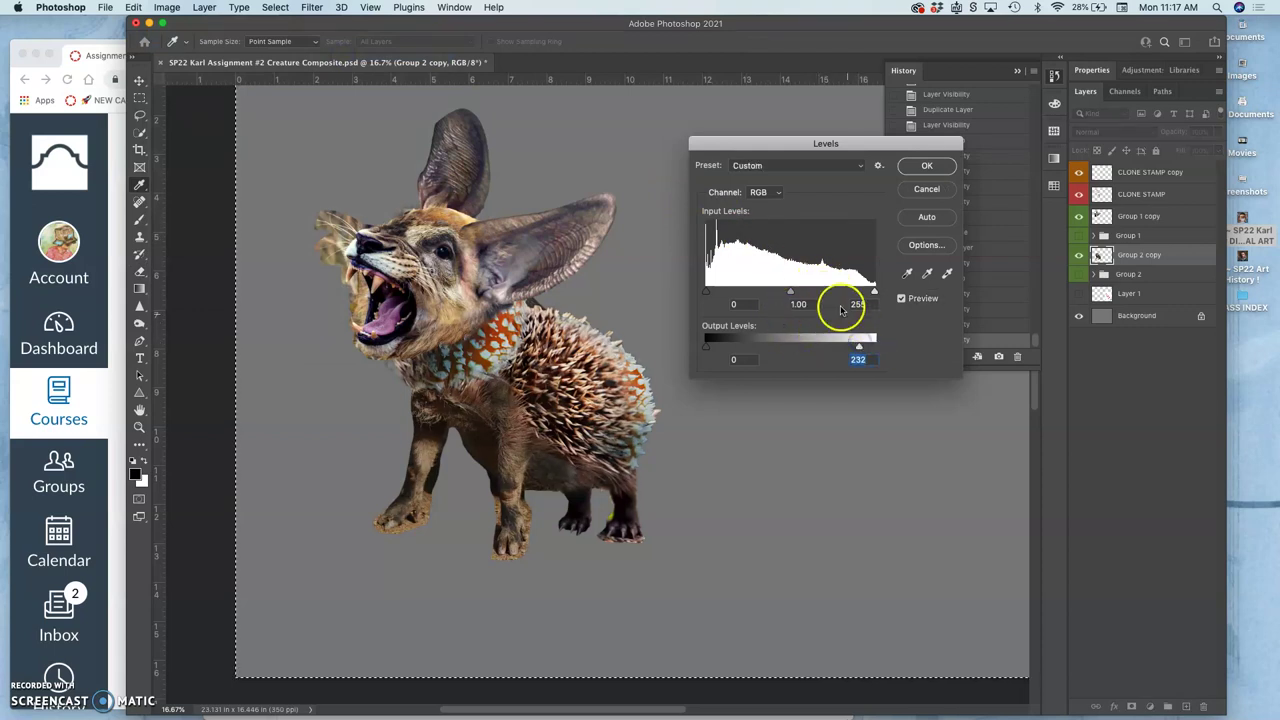
mouse_move(790, 291)
mouse_down()
mouse_move(777, 293)
mouse_move(799, 294)
mouse_up()
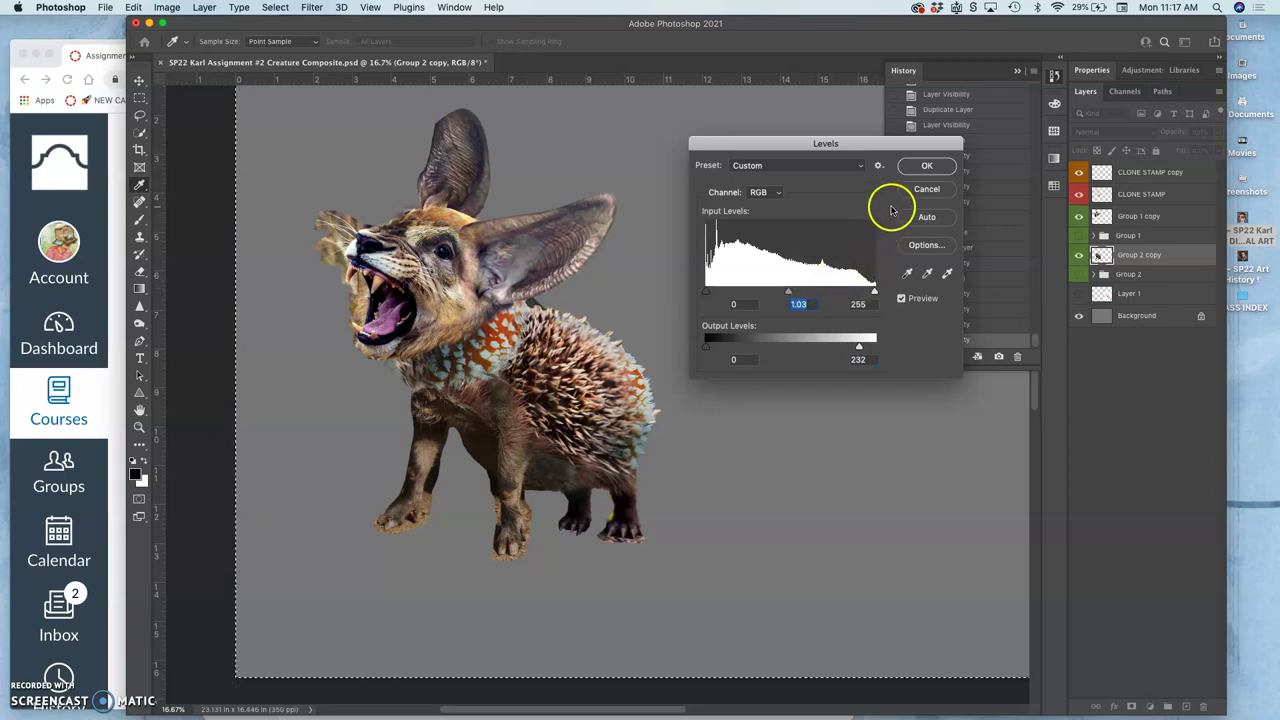
click(926, 167)
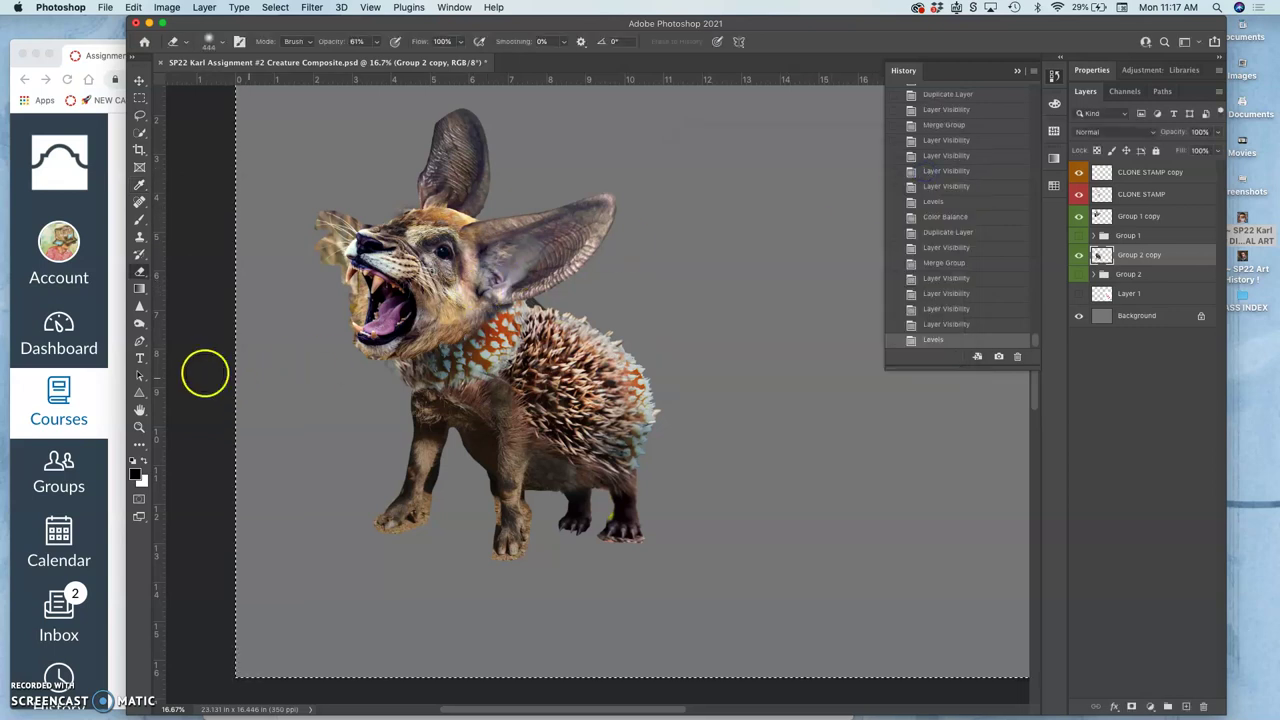
Burn a spot on the chest and the belly near the hind legs
click(140, 323)
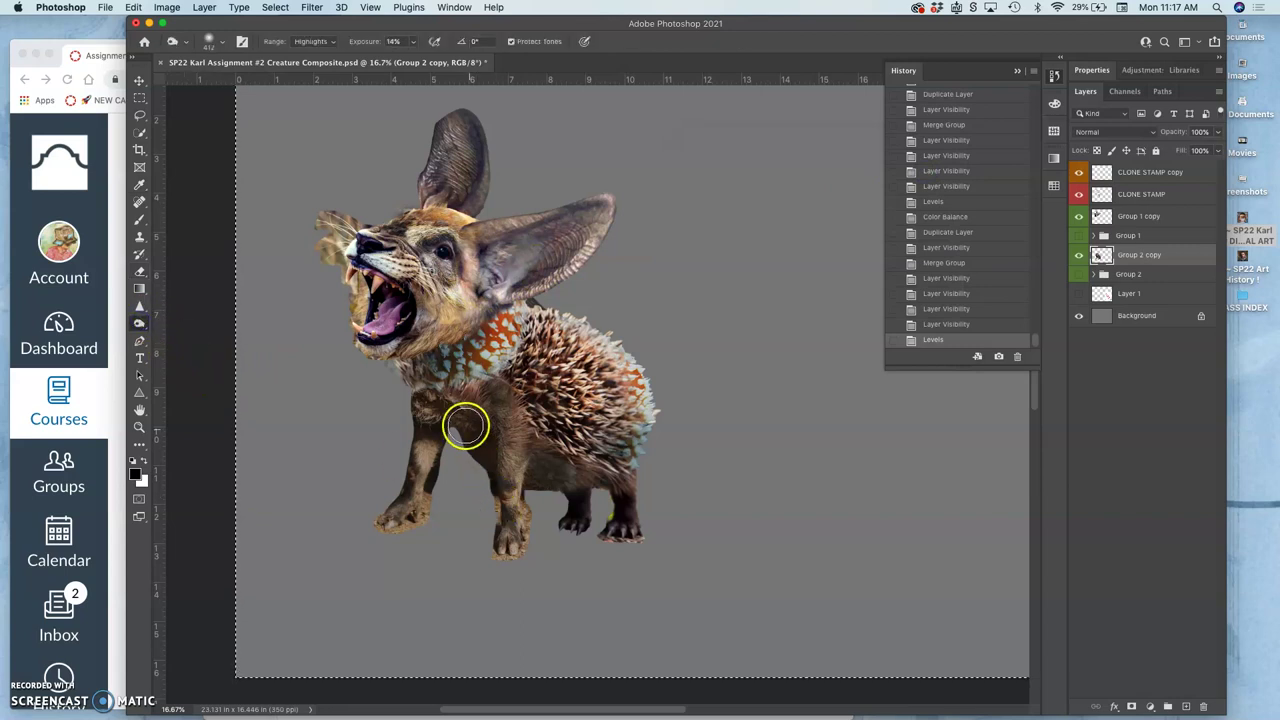
click(477, 430)
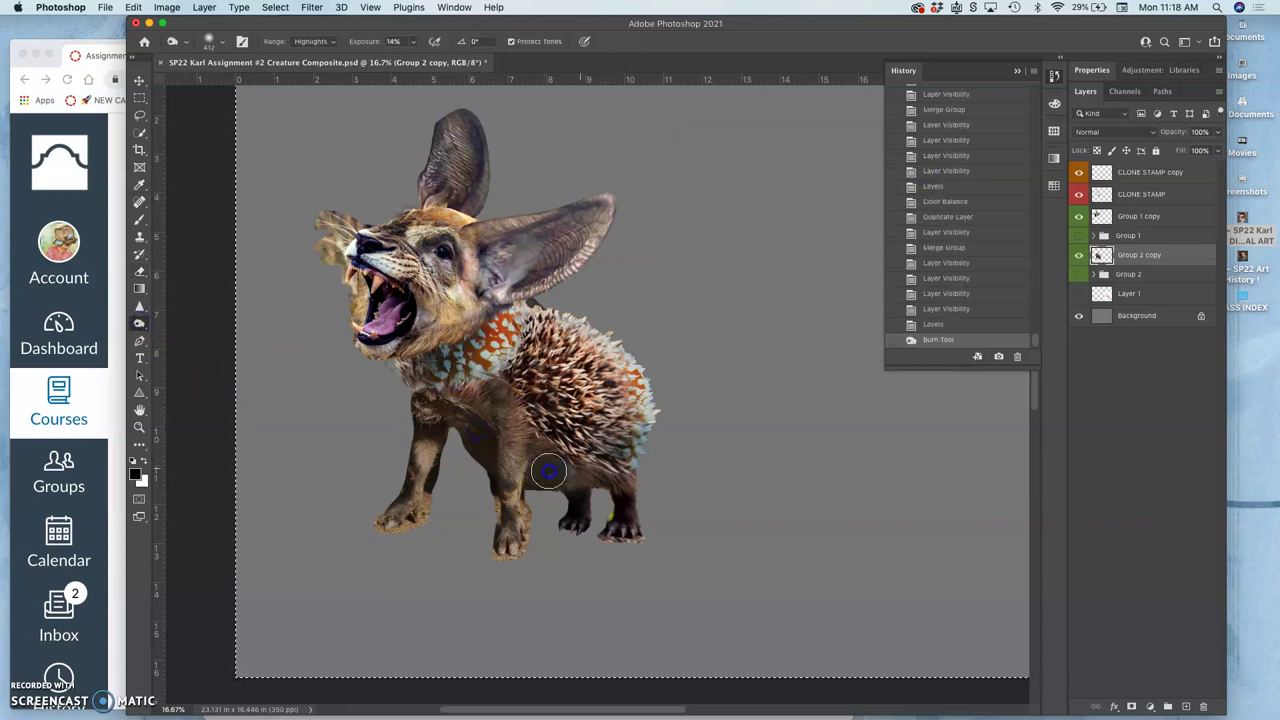
mouse_move(587, 478)
mouse_down()
mouse_move(608, 403)
mouse_move(591, 424)
mouse_move(567, 361)
mouse_move(531, 335)
mouse_move(497, 334)
mouse_move(514, 329)
mouse_move(718, 577)
mouse_move(807, 527)
mouse_up()
With the Background hidden and zoomed in, burn along the belly seam again, then re-show the Background
click(1078, 315)
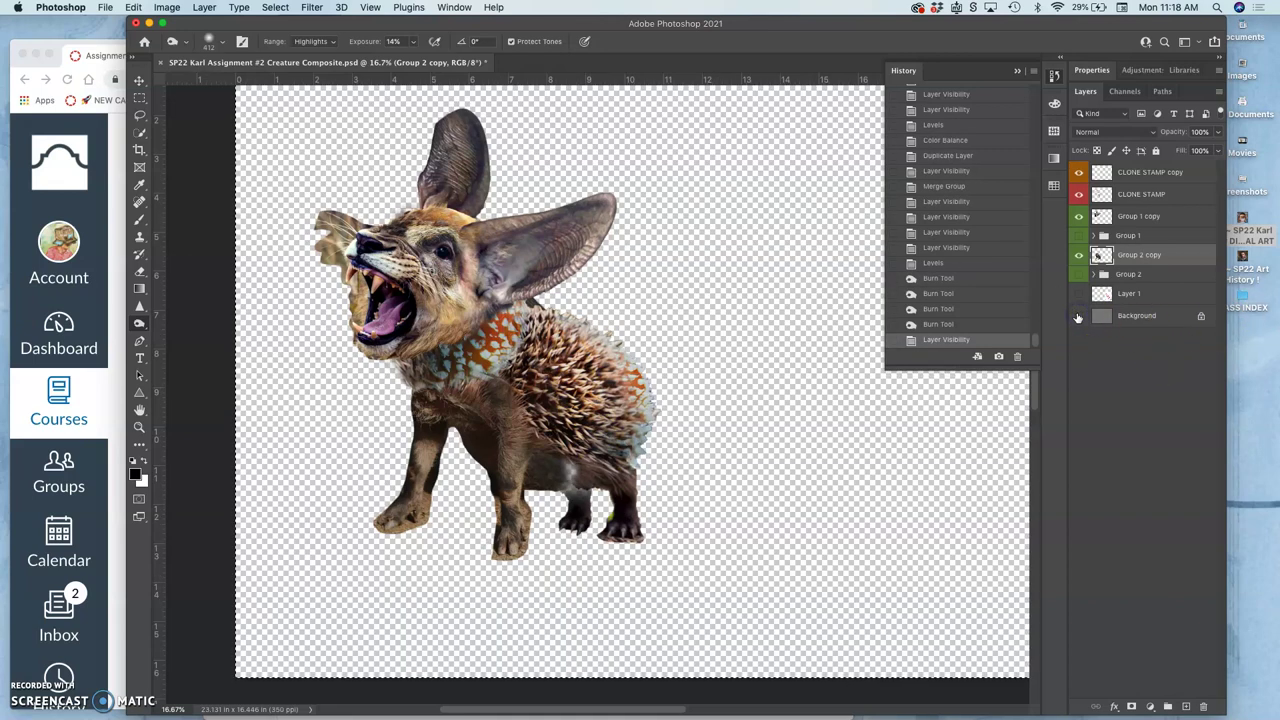
key(super+equal)
key(super+equal)
key(super+equal)
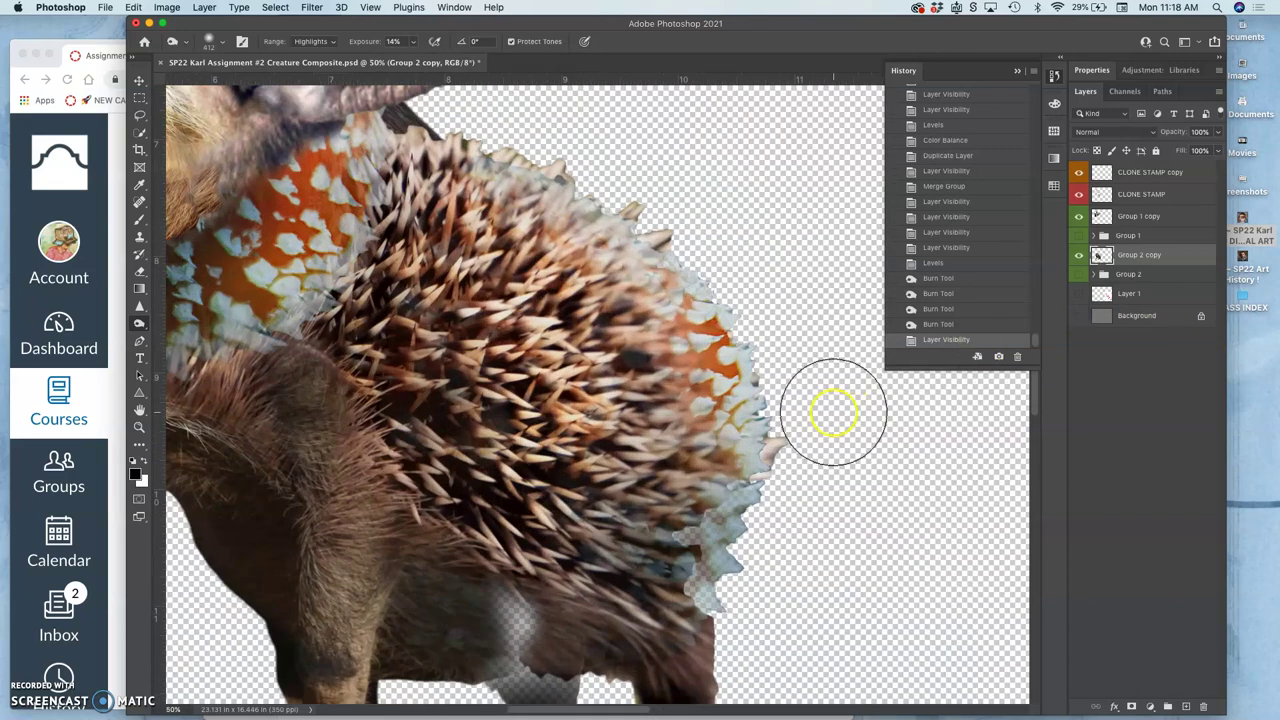
scroll(834, 408, down, 2)
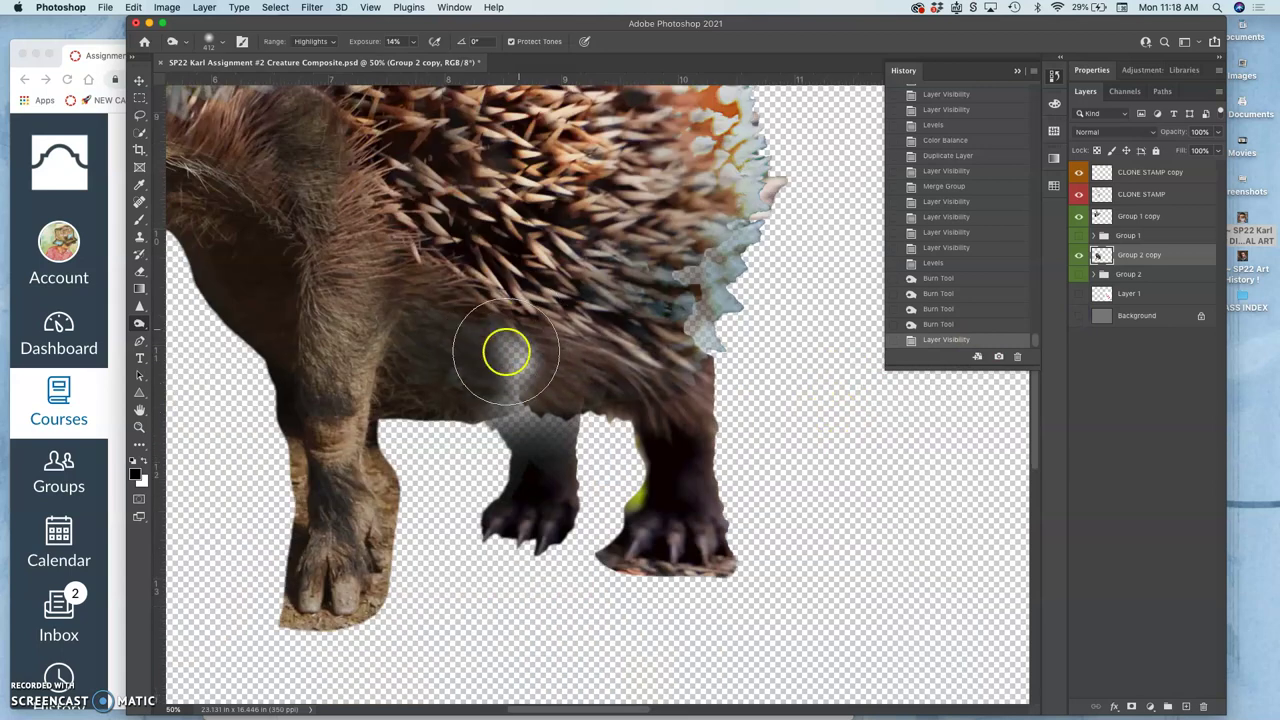
mouse_move(510, 310)
mouse_down()
mouse_move(546, 373)
mouse_move(516, 410)
mouse_move(508, 385)
mouse_move(527, 354)
mouse_move(553, 347)
mouse_move(553, 365)
mouse_move(675, 294)
mouse_move(699, 330)
mouse_move(675, 341)
mouse_move(711, 250)
mouse_move(691, 313)
mouse_move(716, 295)
mouse_up()
scroll(723, 303, up, 3)
scroll(723, 303, left, 2)
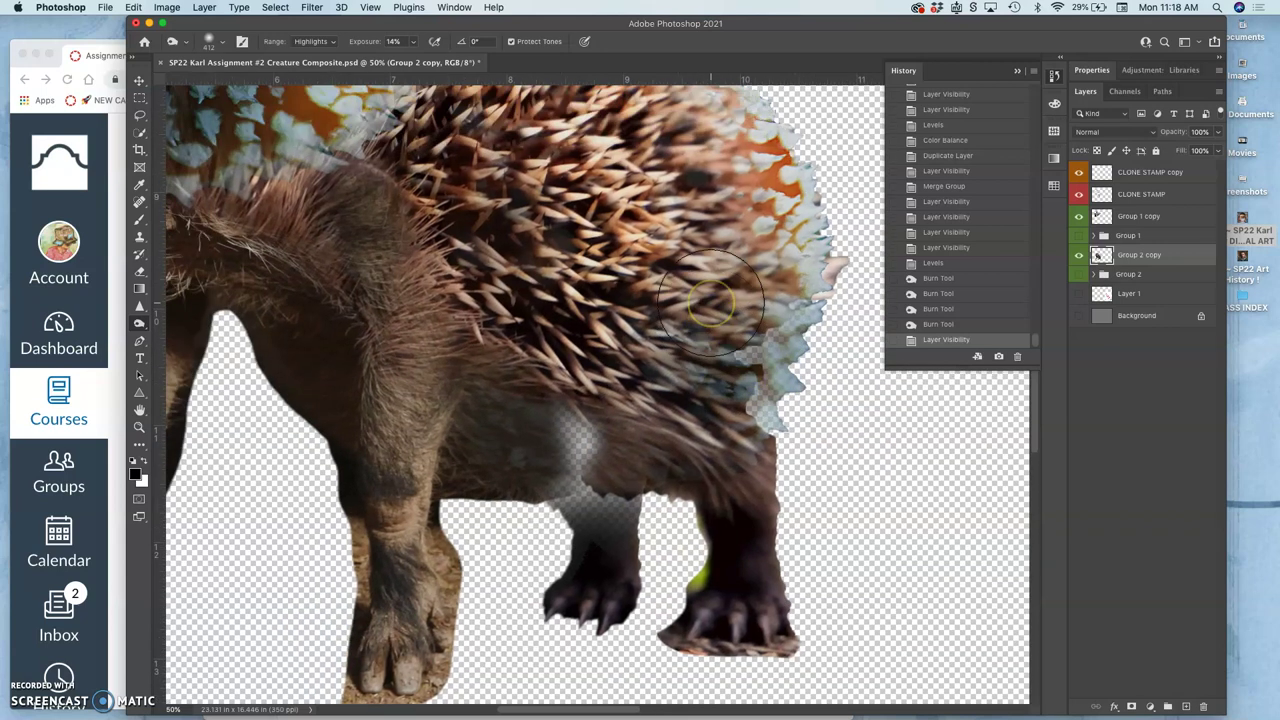
scroll(745, 325, up, 3)
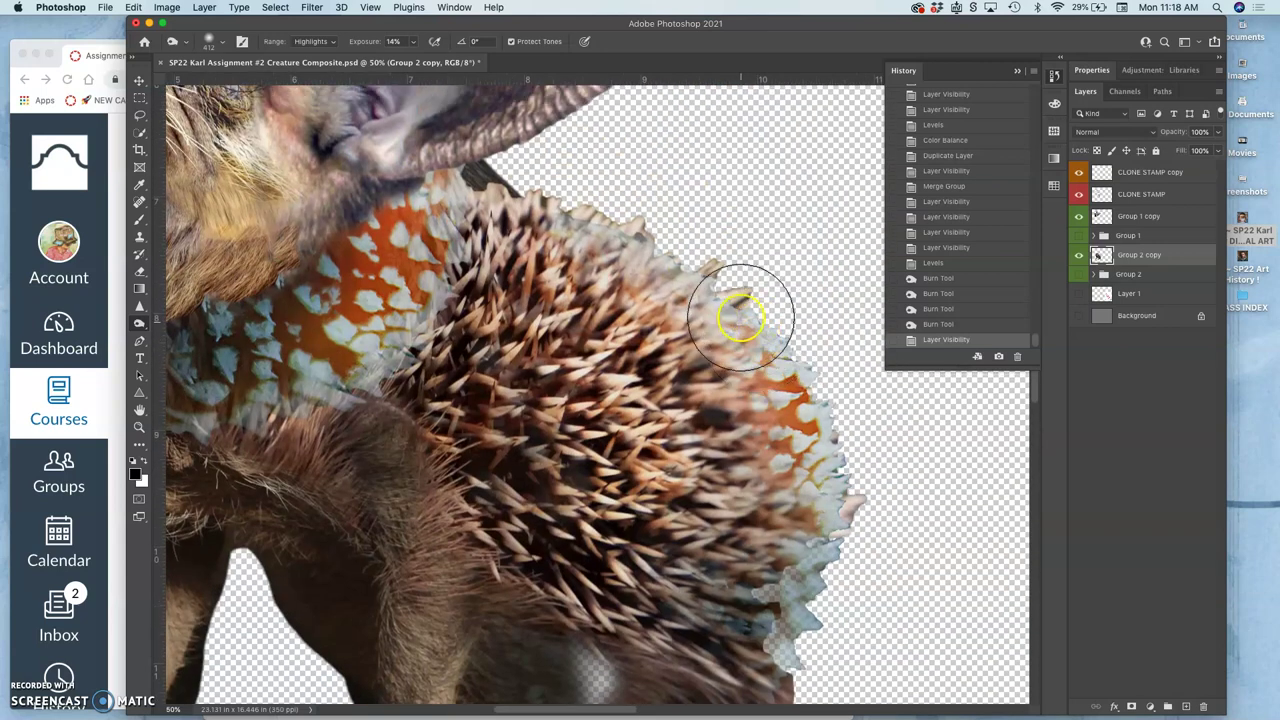
scroll(740, 315, down, 2)
click(1078, 315)
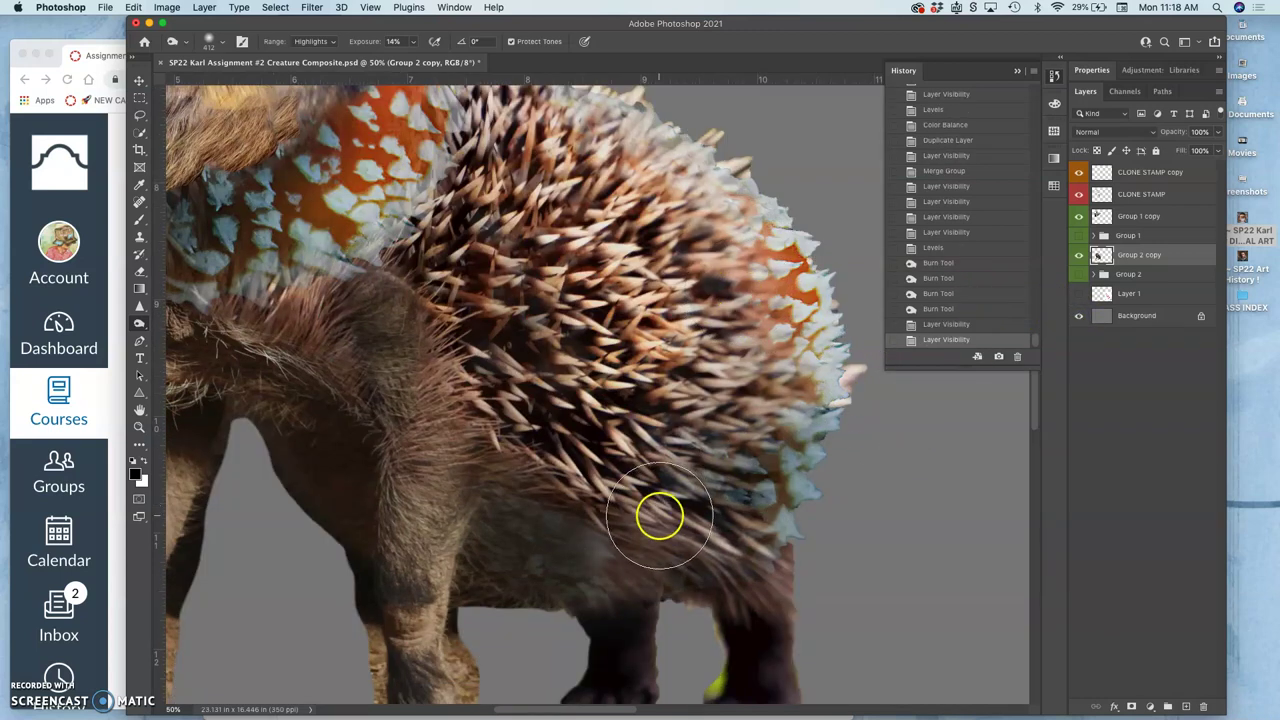
Burn the fur along the spiny back's edge, then zoom out to the whole creature
click(1128, 316)
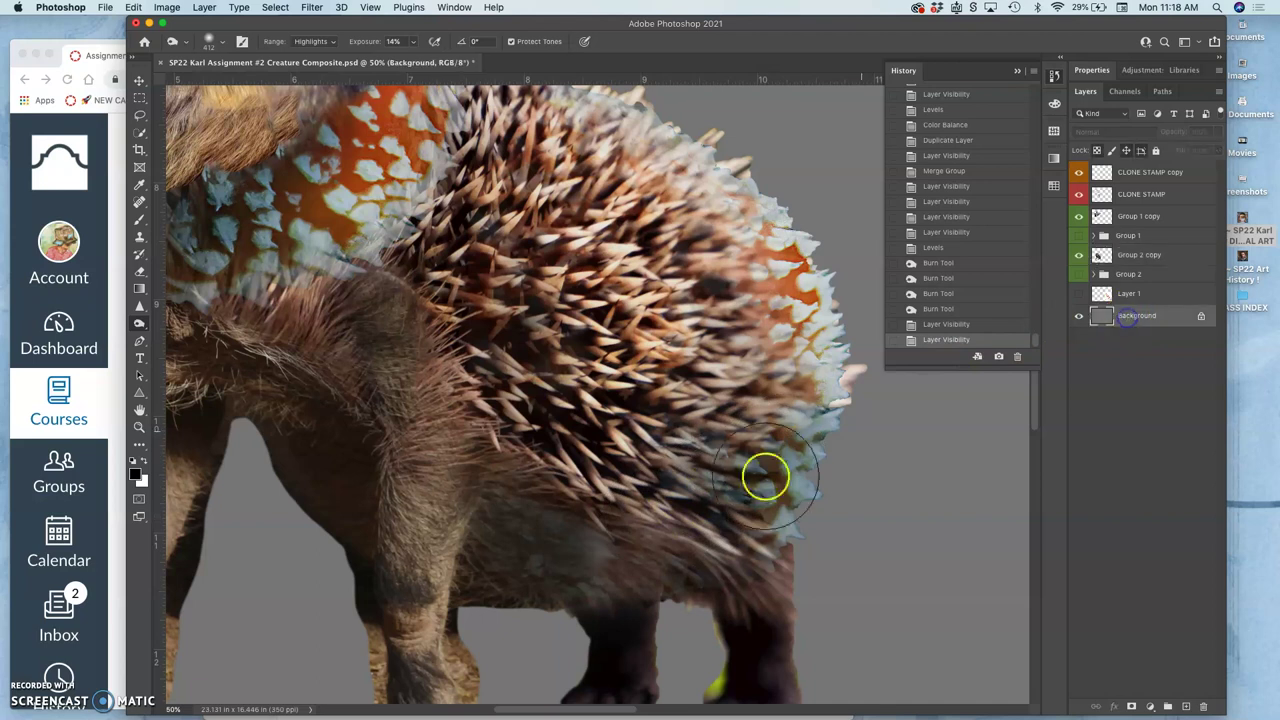
mouse_move(622, 552)
mouse_down()
mouse_move(590, 568)
mouse_move(619, 560)
mouse_move(621, 545)
mouse_move(615, 529)
mouse_move(612, 562)
mouse_move(605, 514)
mouse_move(606, 563)
mouse_move(613, 548)
mouse_move(614, 563)
mouse_move(649, 555)
mouse_up()
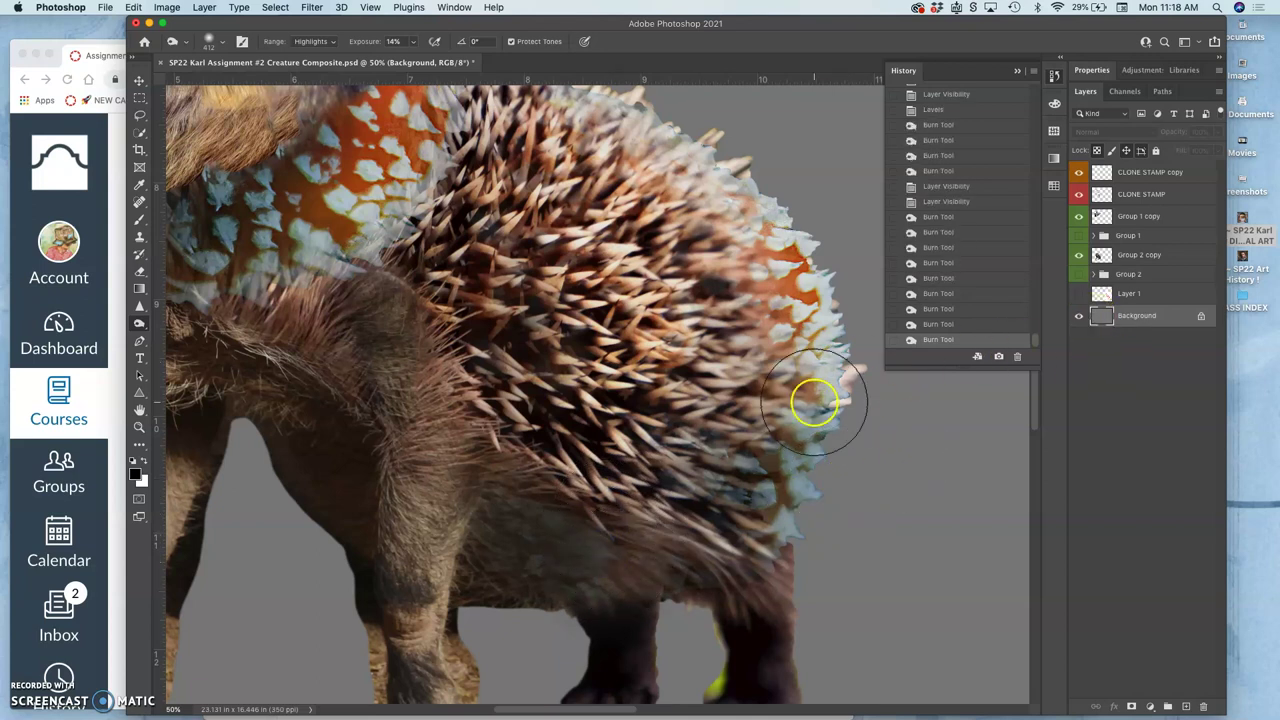
key(super+minus)
key(super+minus)
scroll(690, 285, up, 2)
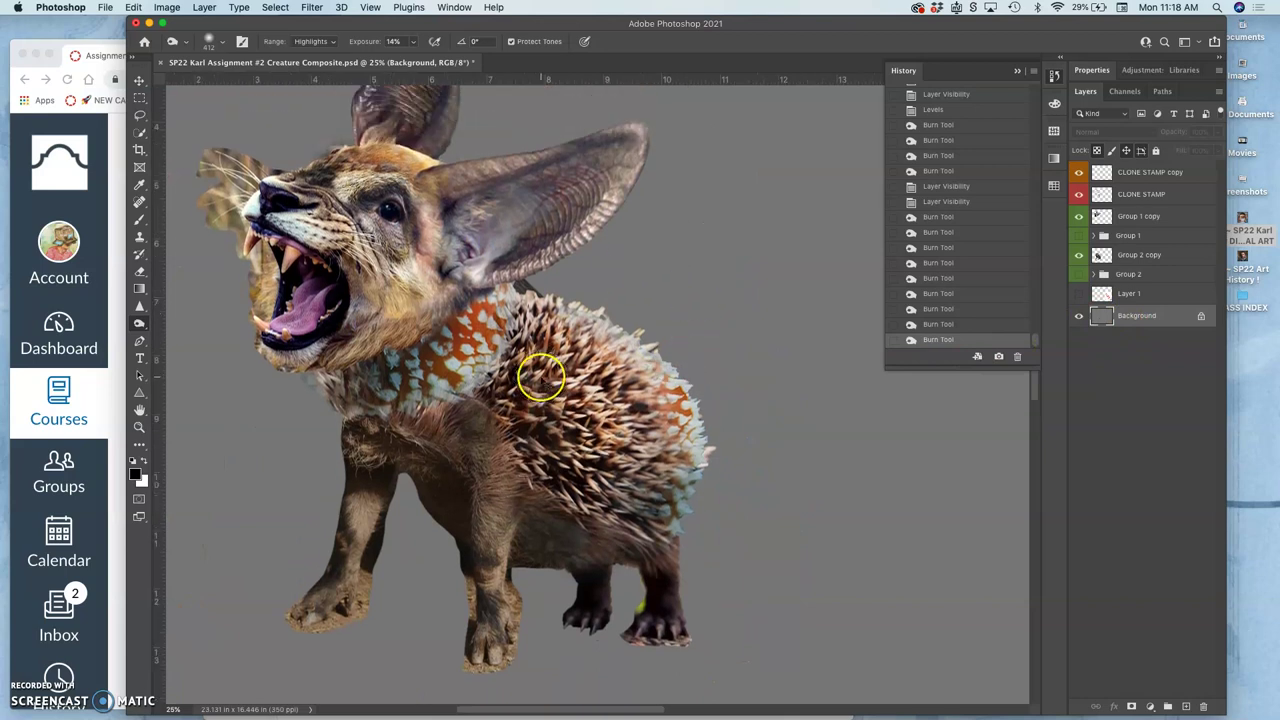
key(super+minus)
Hide the CLONE STAMP copy, CLONE STAMP and Group 1 copy layers, and toggle the body layer
click(1080, 176)
click(1078, 194)
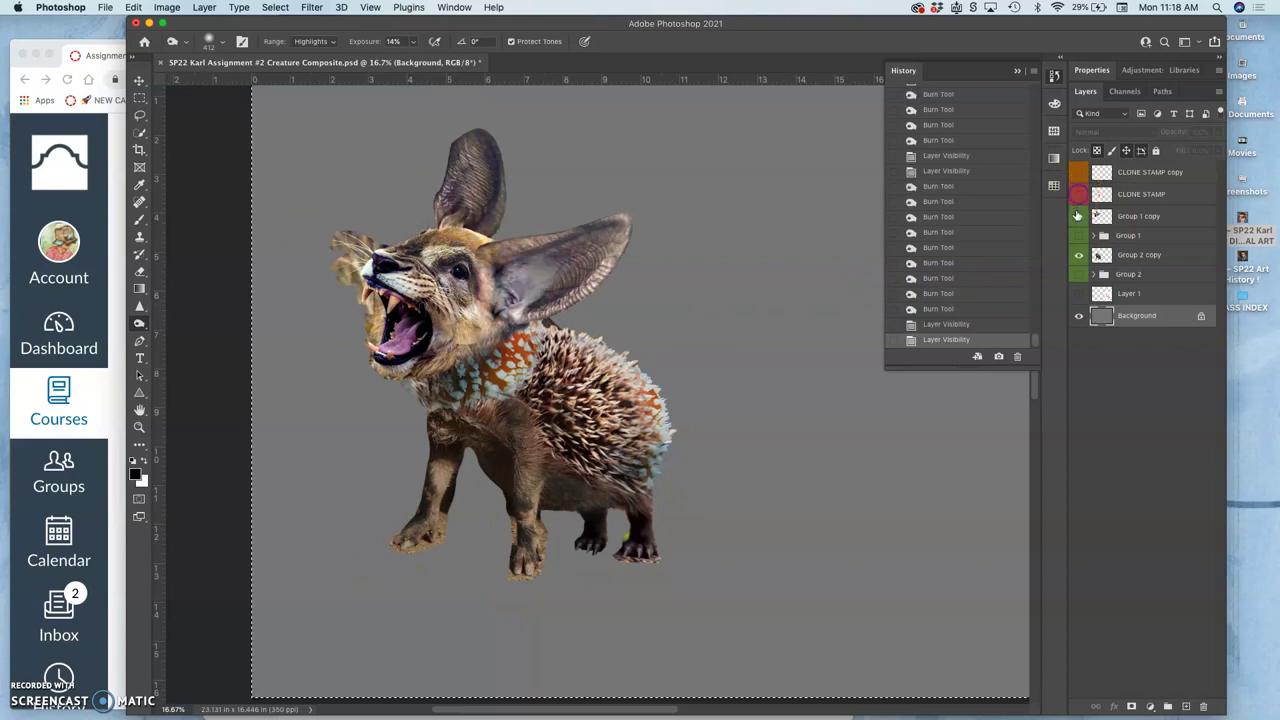
click(1078, 217)
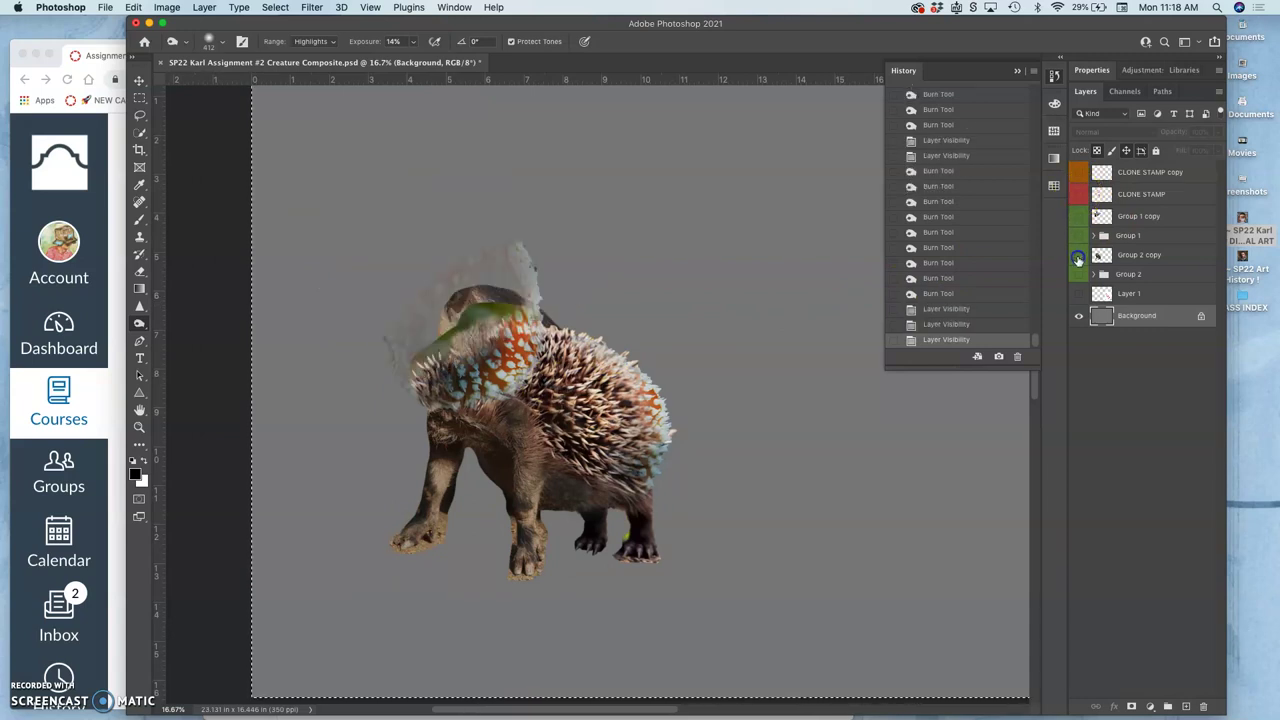
click(1078, 258)
click(1078, 259)
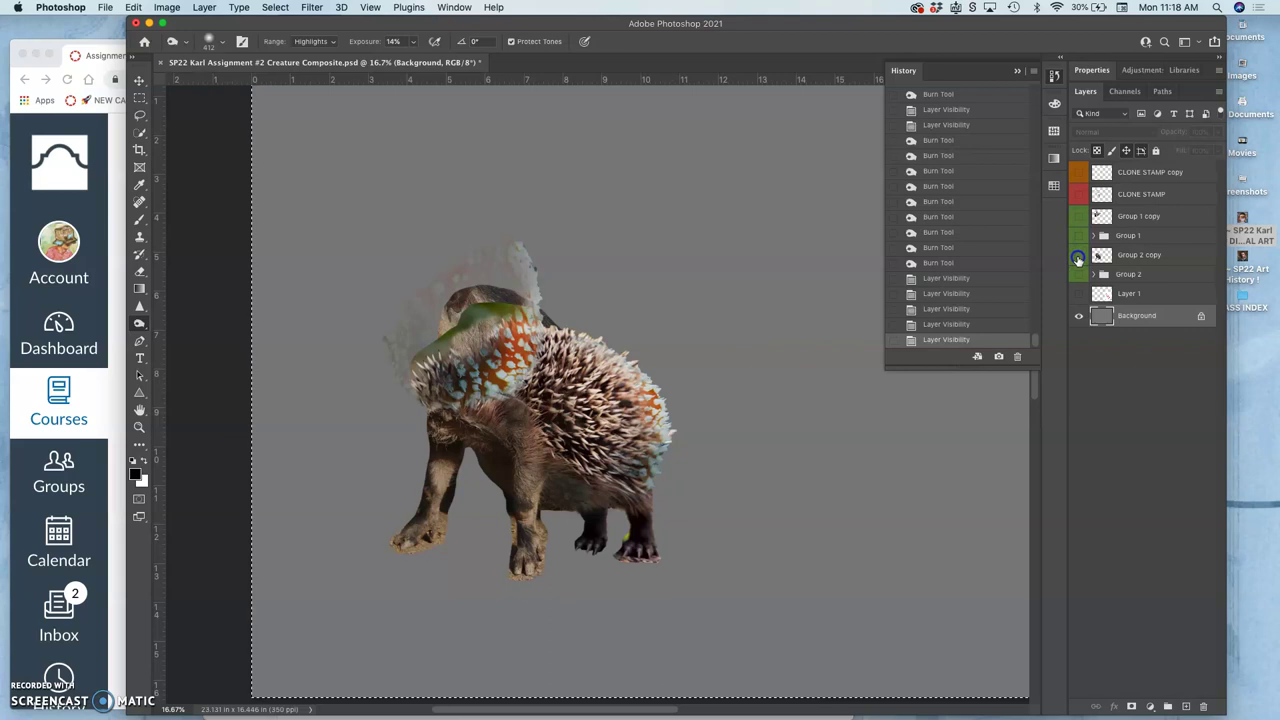
click(1078, 258)
On Group 2 copy, select the empty area around the creature with the Magic Wand
click(1078, 259)
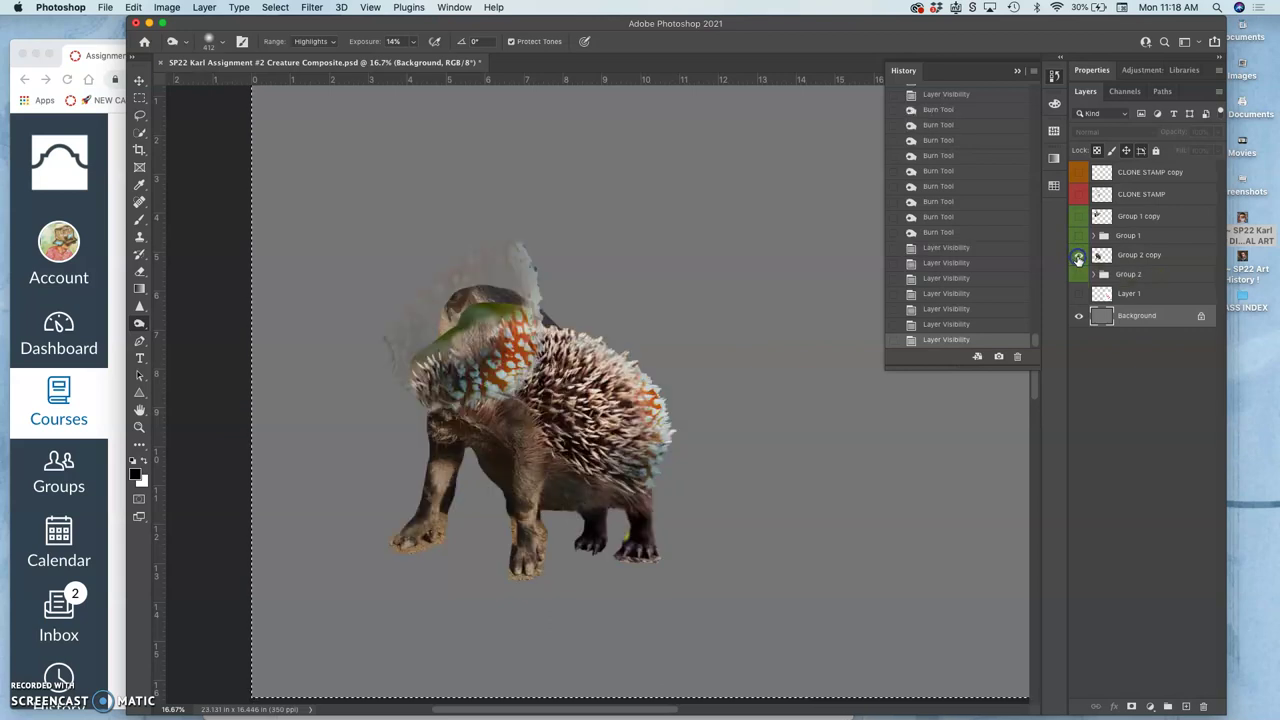
click(1133, 258)
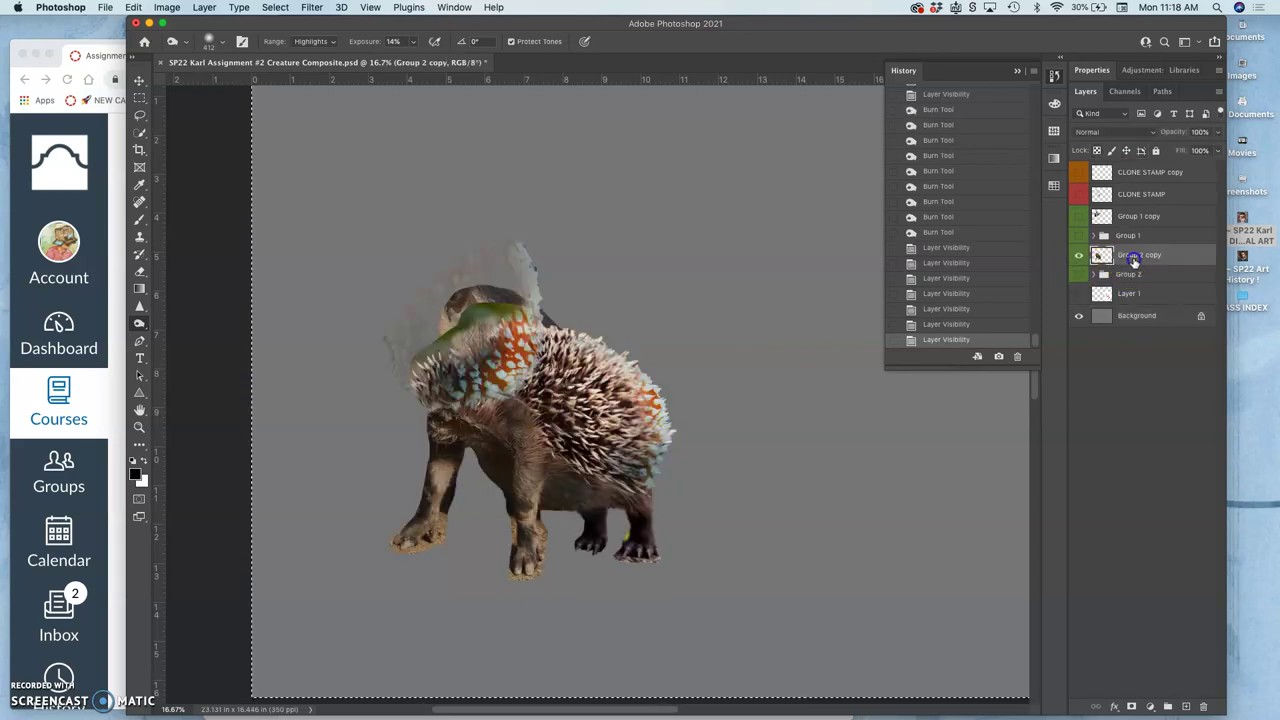
click(141, 132)
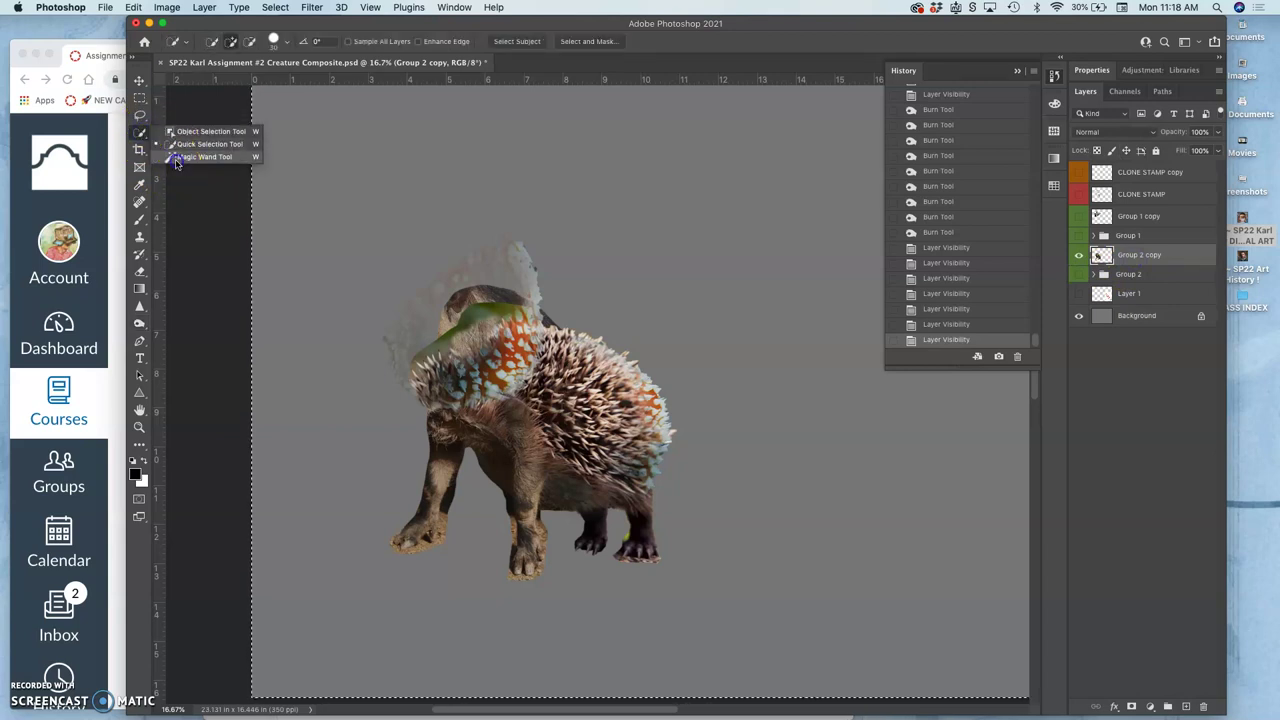
click(180, 157)
click(531, 42)
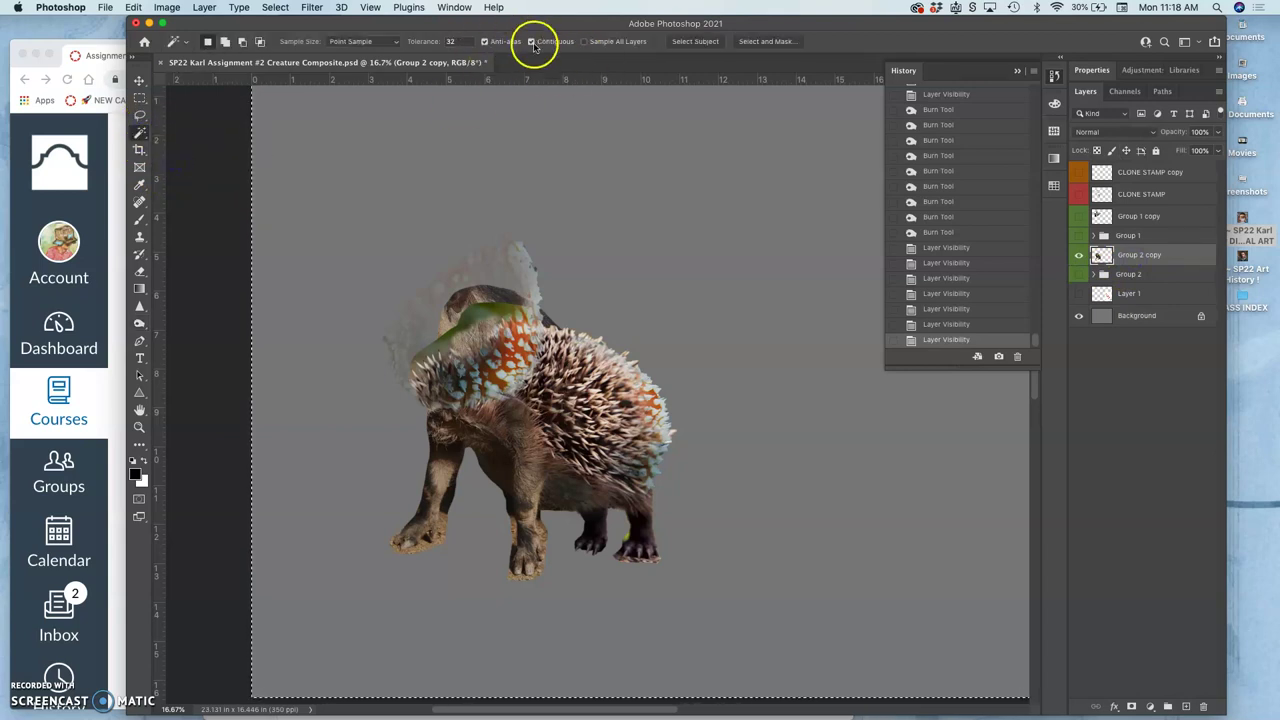
click(623, 230)
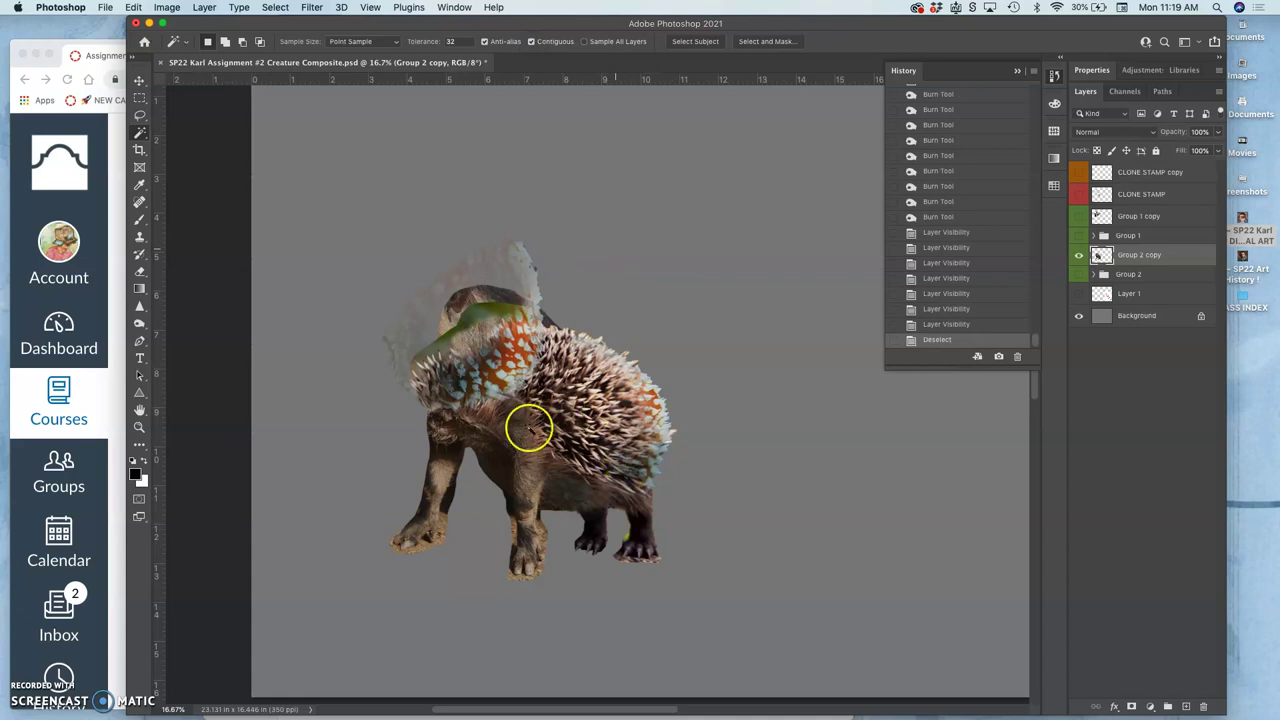
click(600, 444)
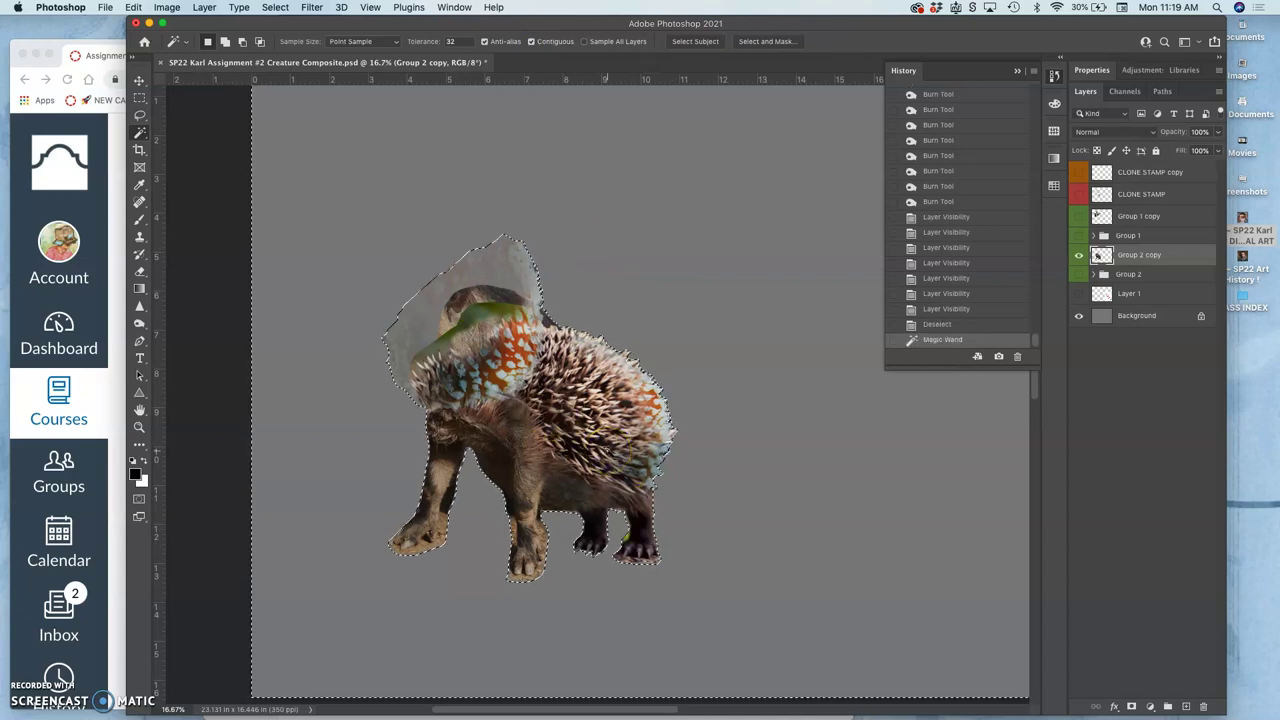
Invert the selection on the Background, copy it to Layer 14, and hide the Background
click(1133, 317)
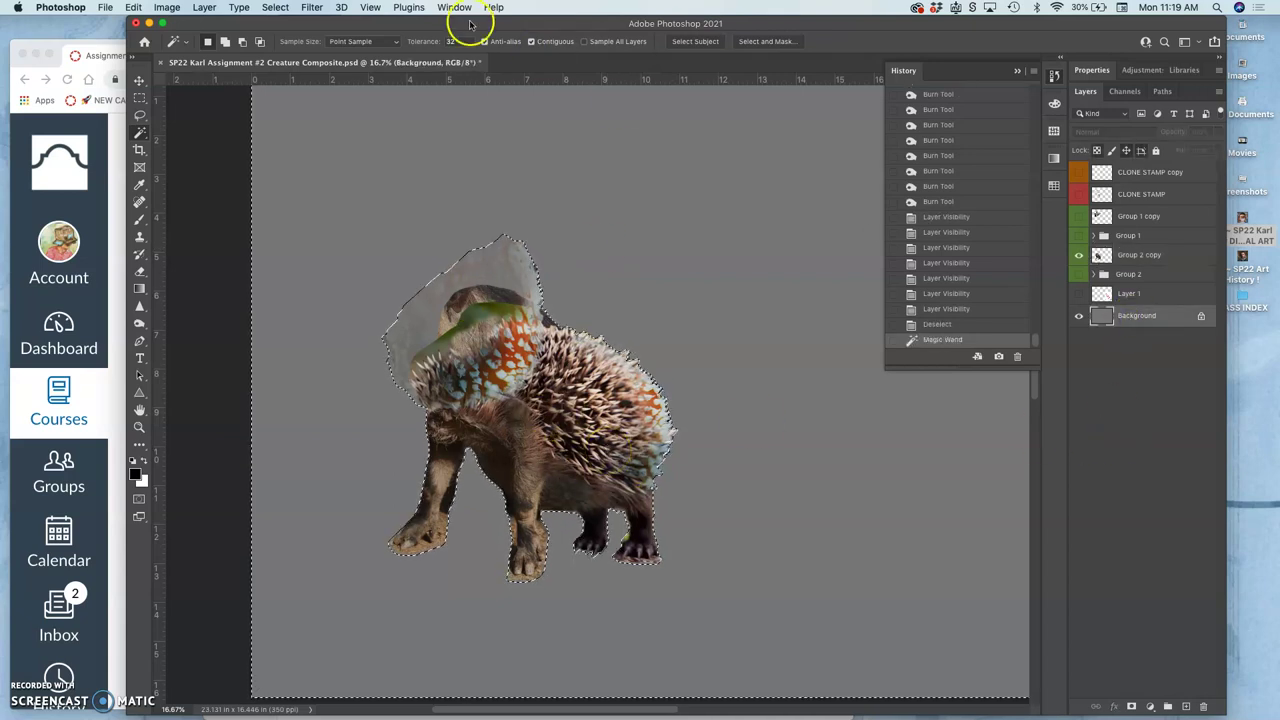
click(279, 8)
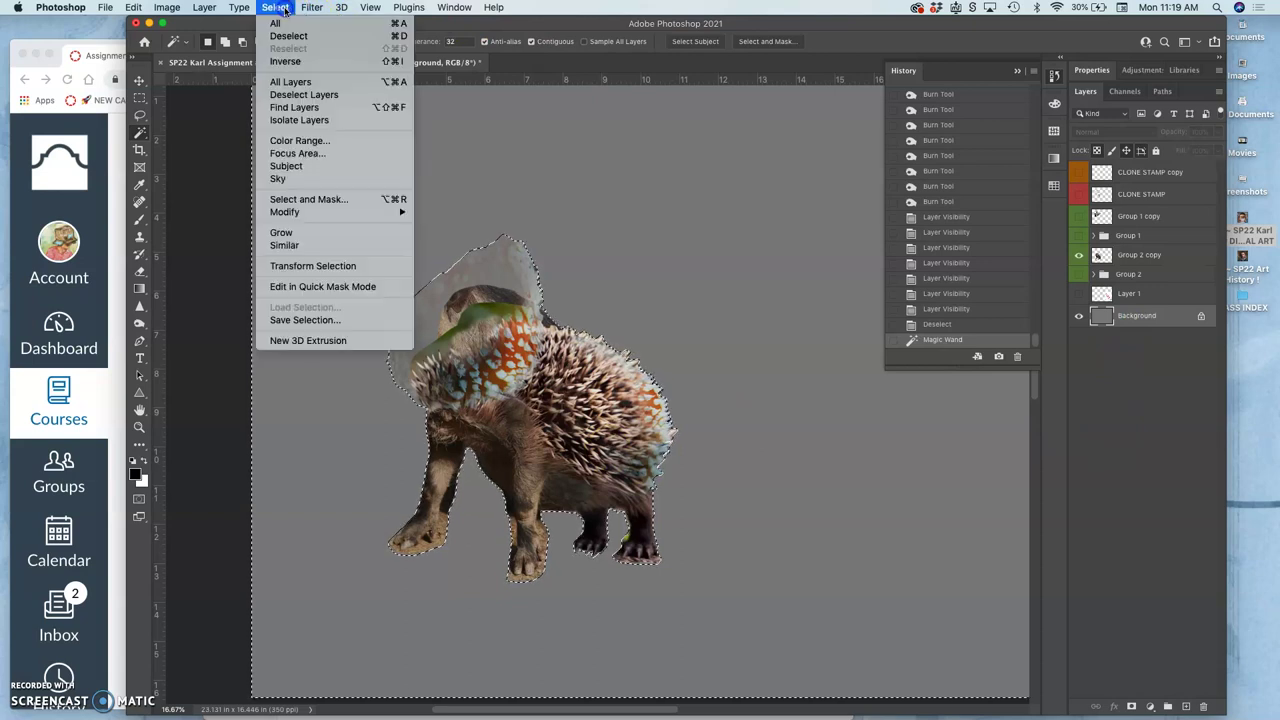
click(290, 61)
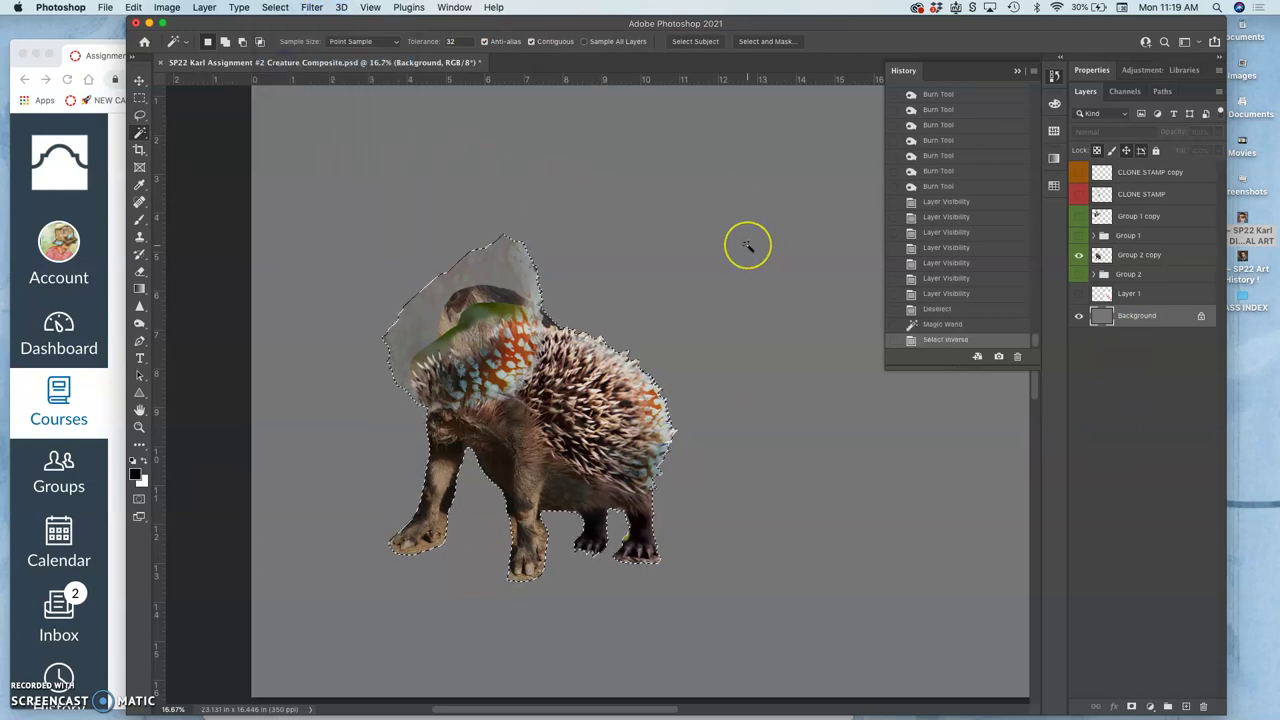
key(super+j)
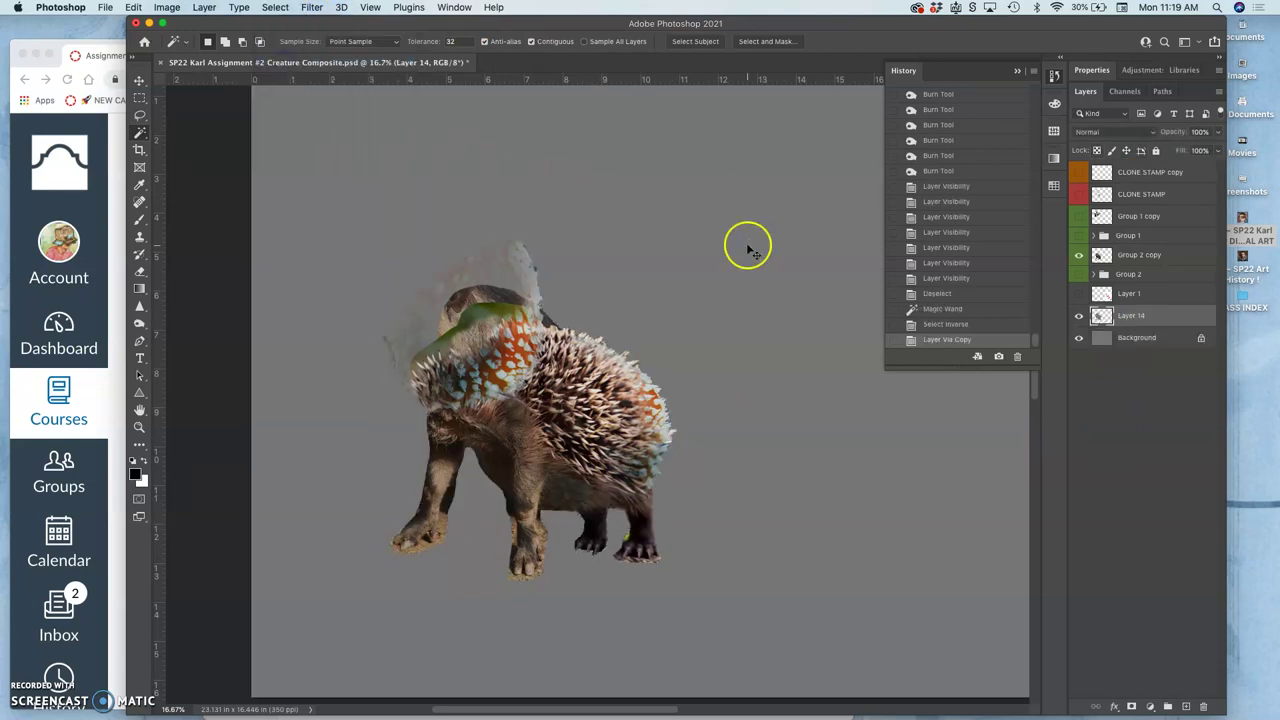
click(1079, 338)
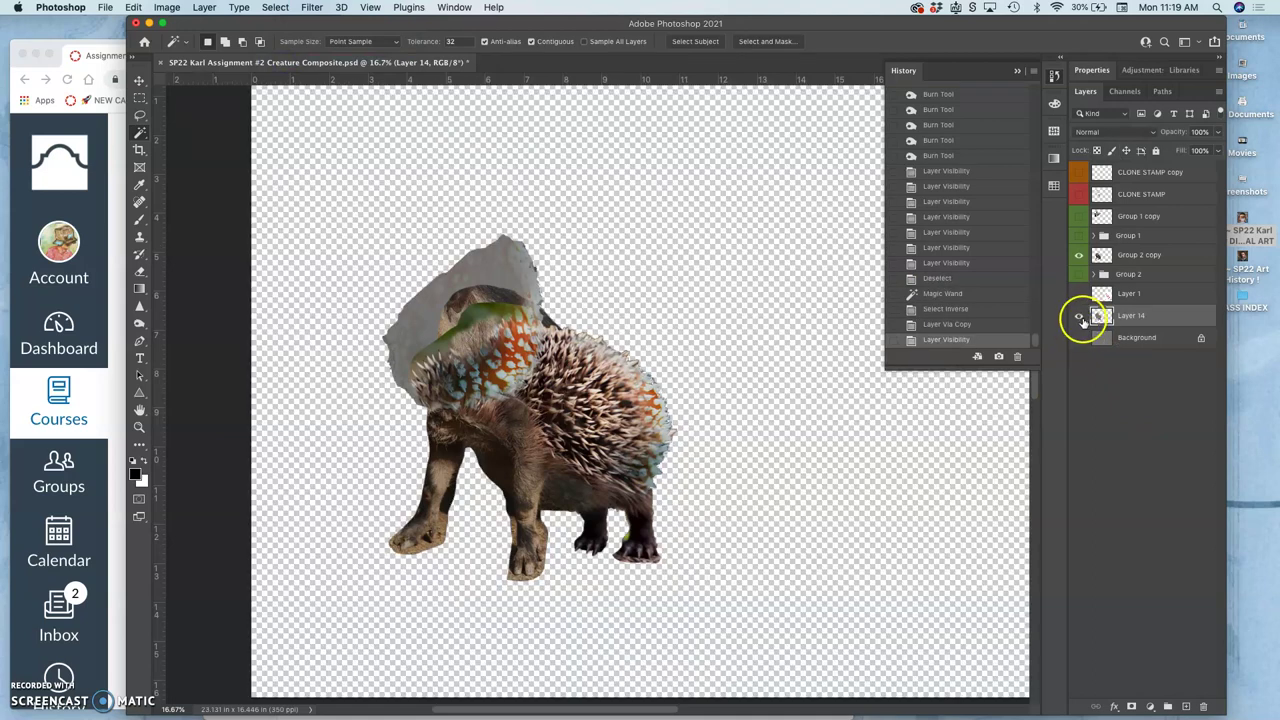
click(1078, 255)
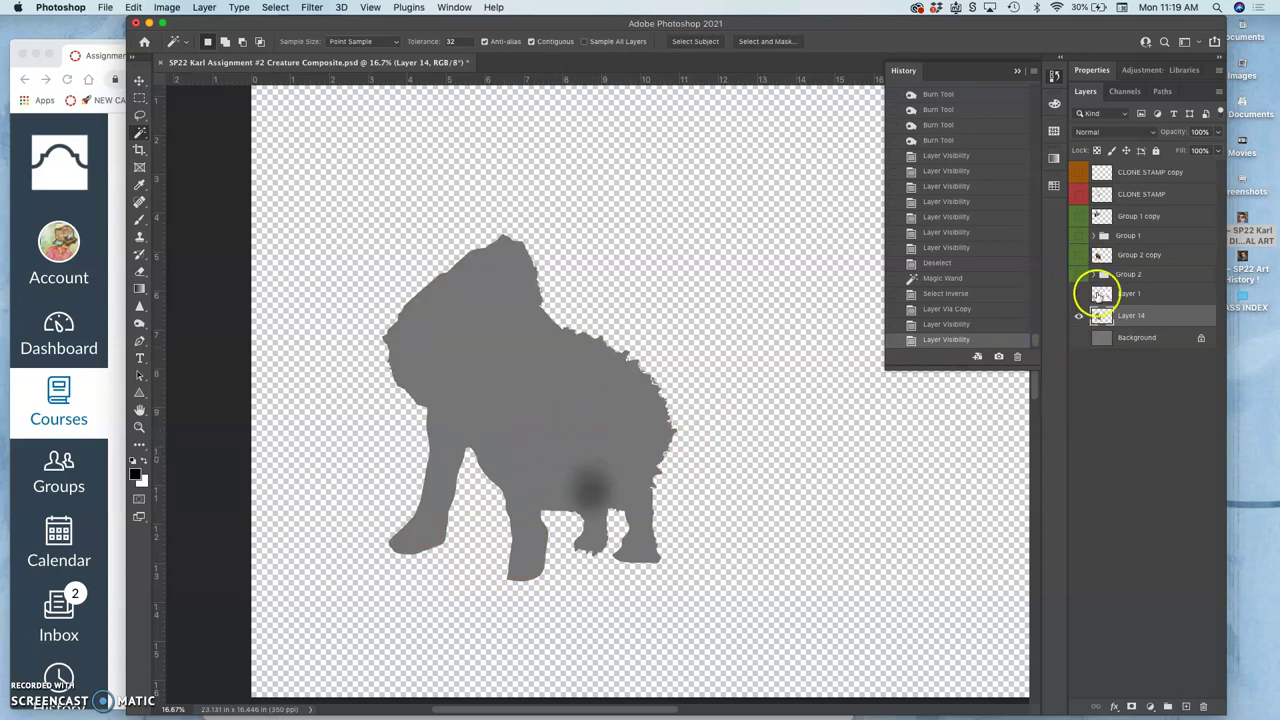
click(1078, 255)
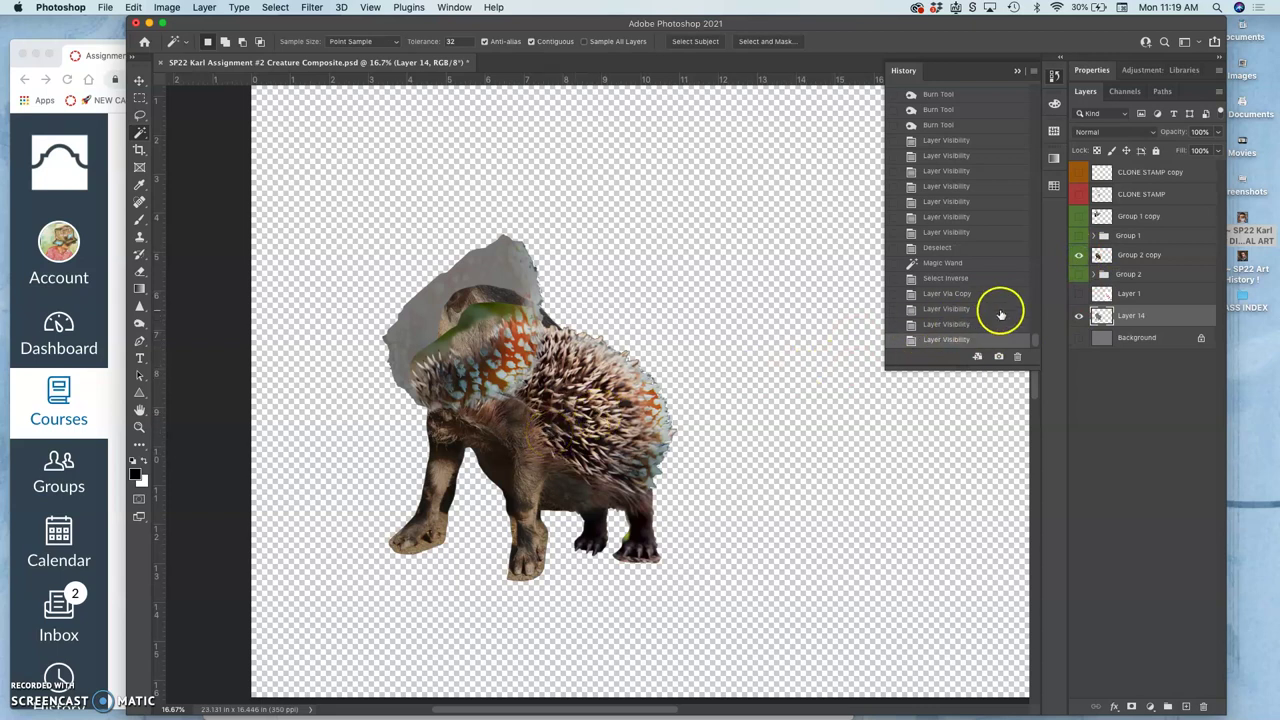
click(1121, 257)
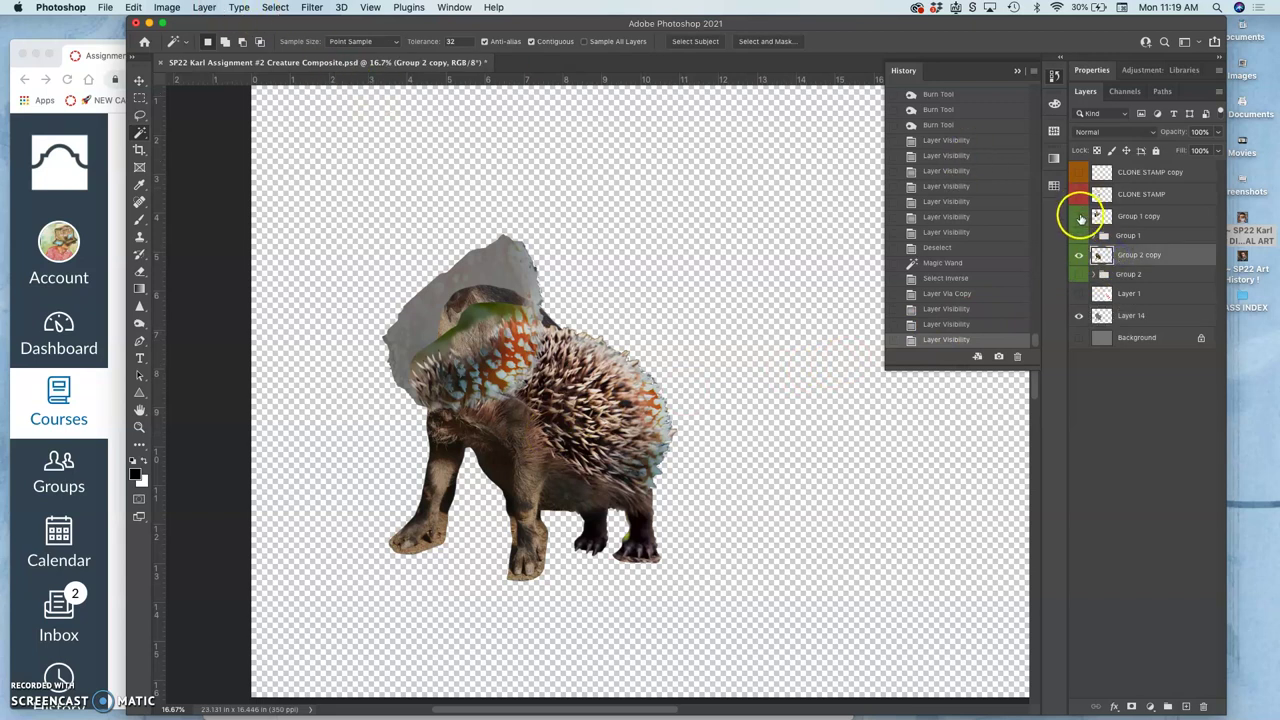
Show the Group 1 copy head again and apply Auto Tone to the Group 2 copy body
click(1079, 217)
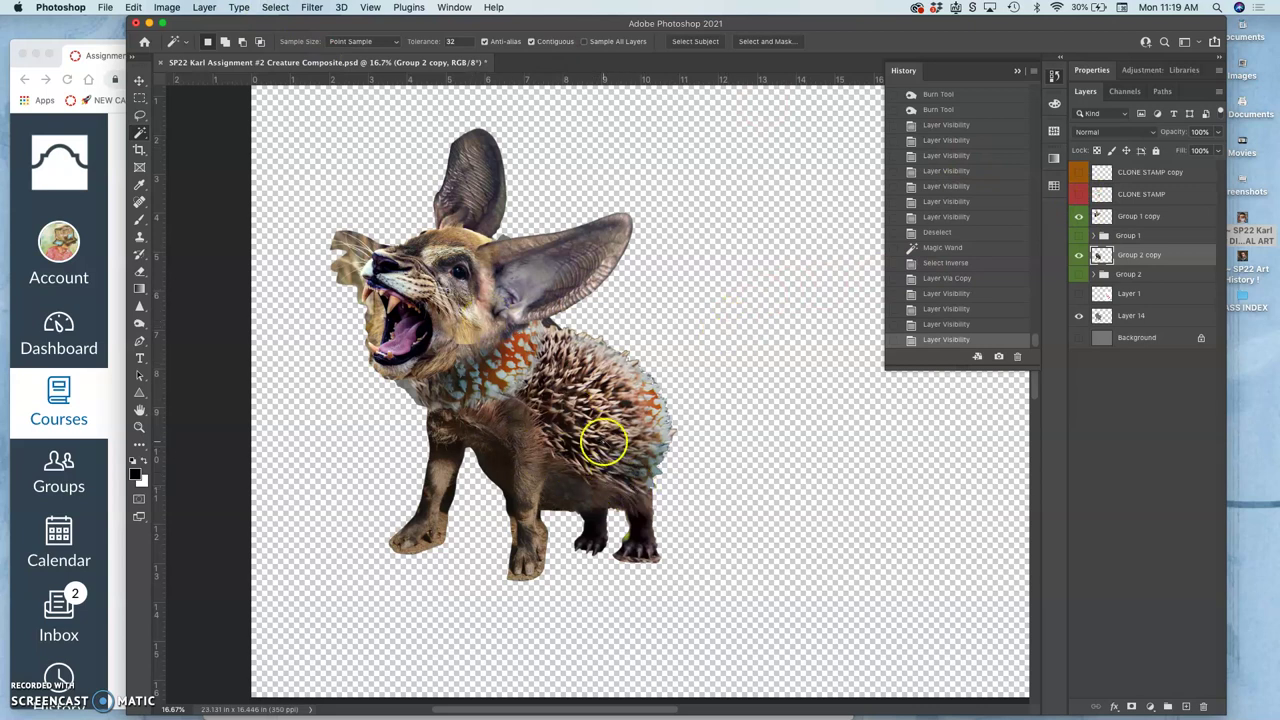
scroll(604, 443, up, 2)
scroll(611, 450, left, 3)
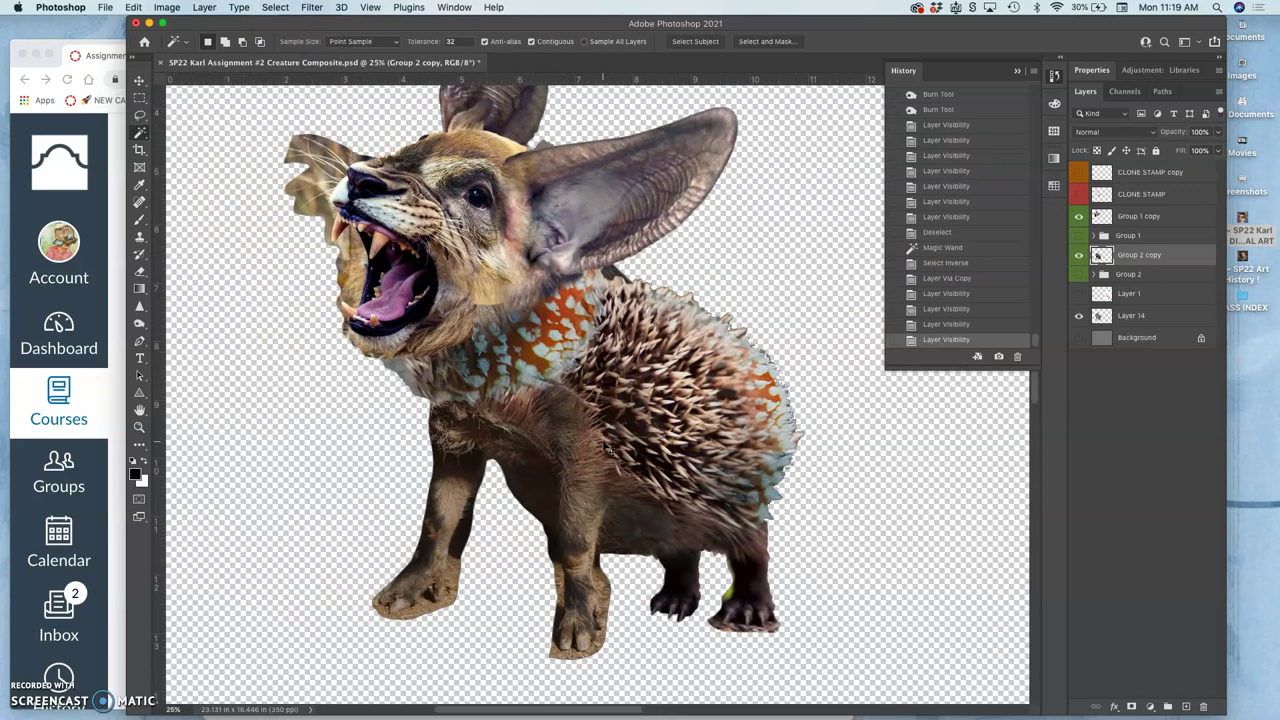
click(671, 364)
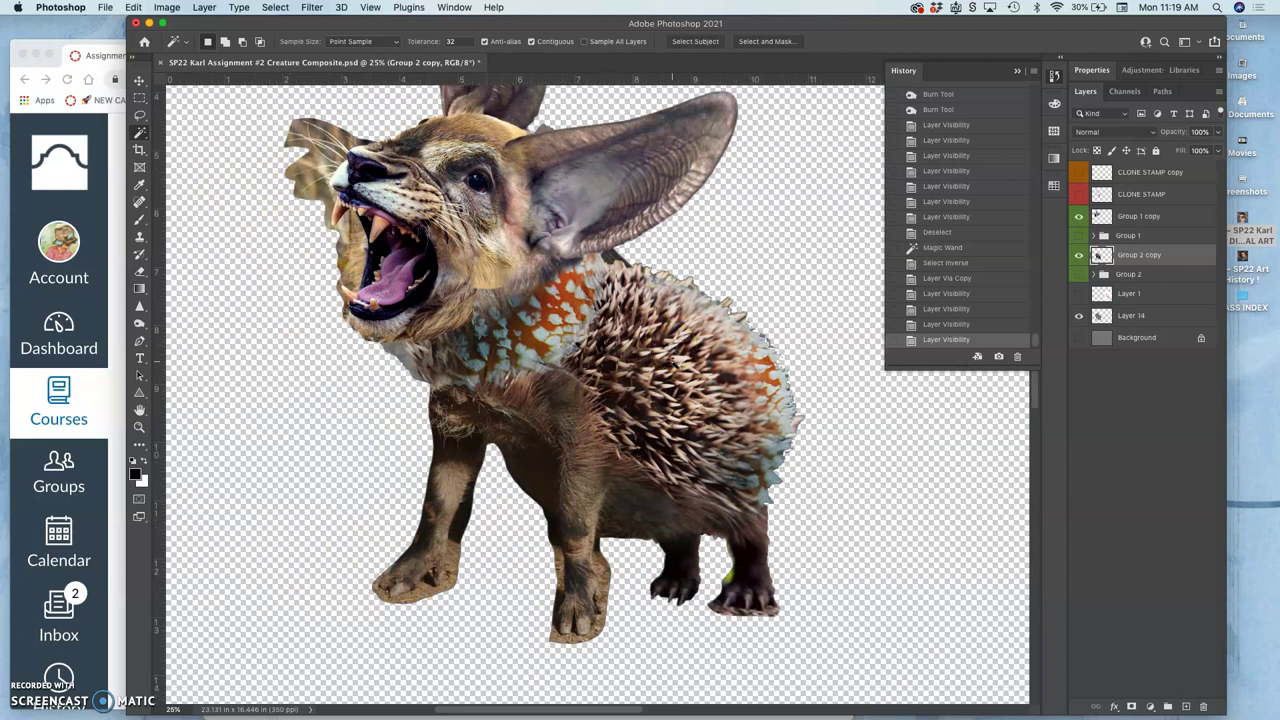
click(167, 7)
mouse_move(185, 43)
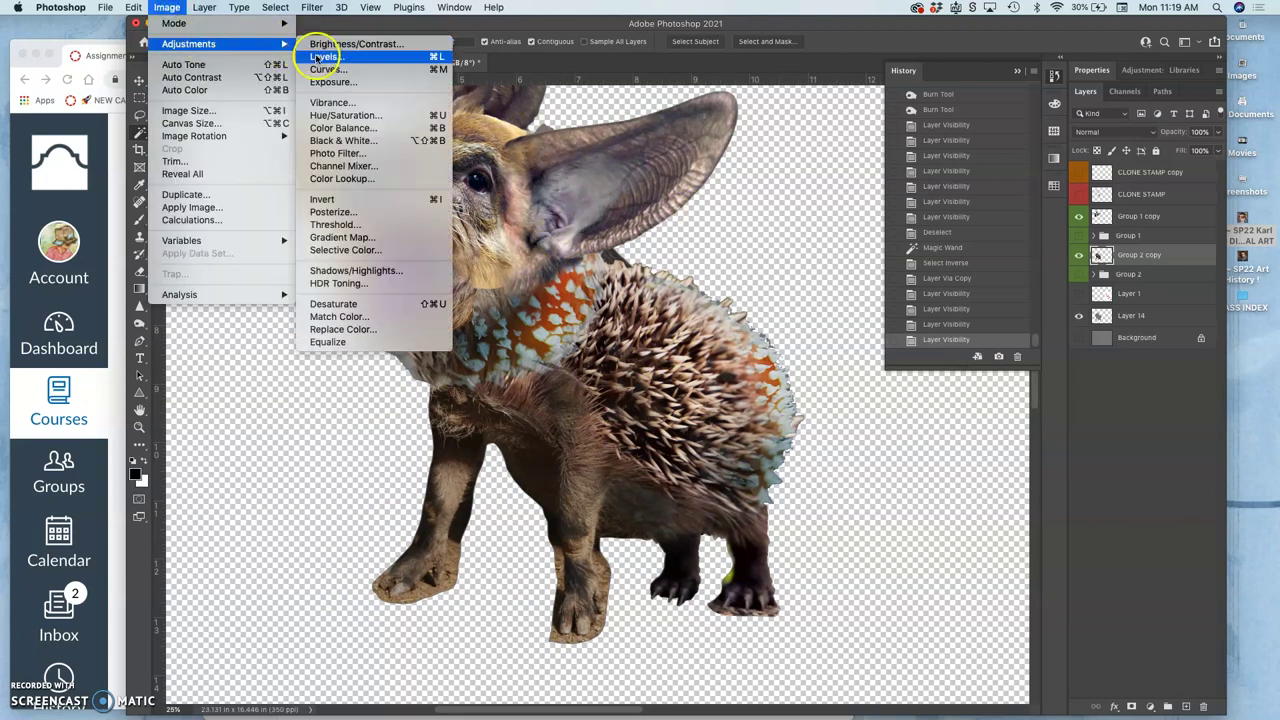
click(198, 66)
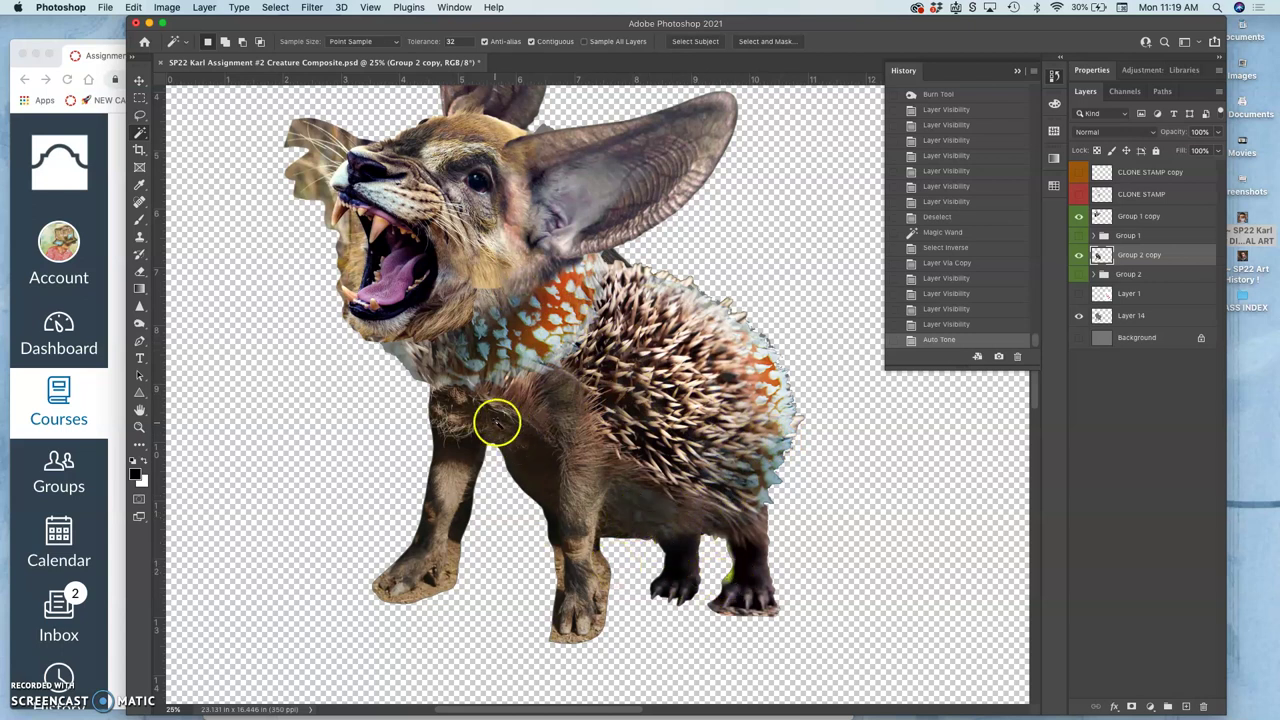
scroll(493, 423, right, 5)
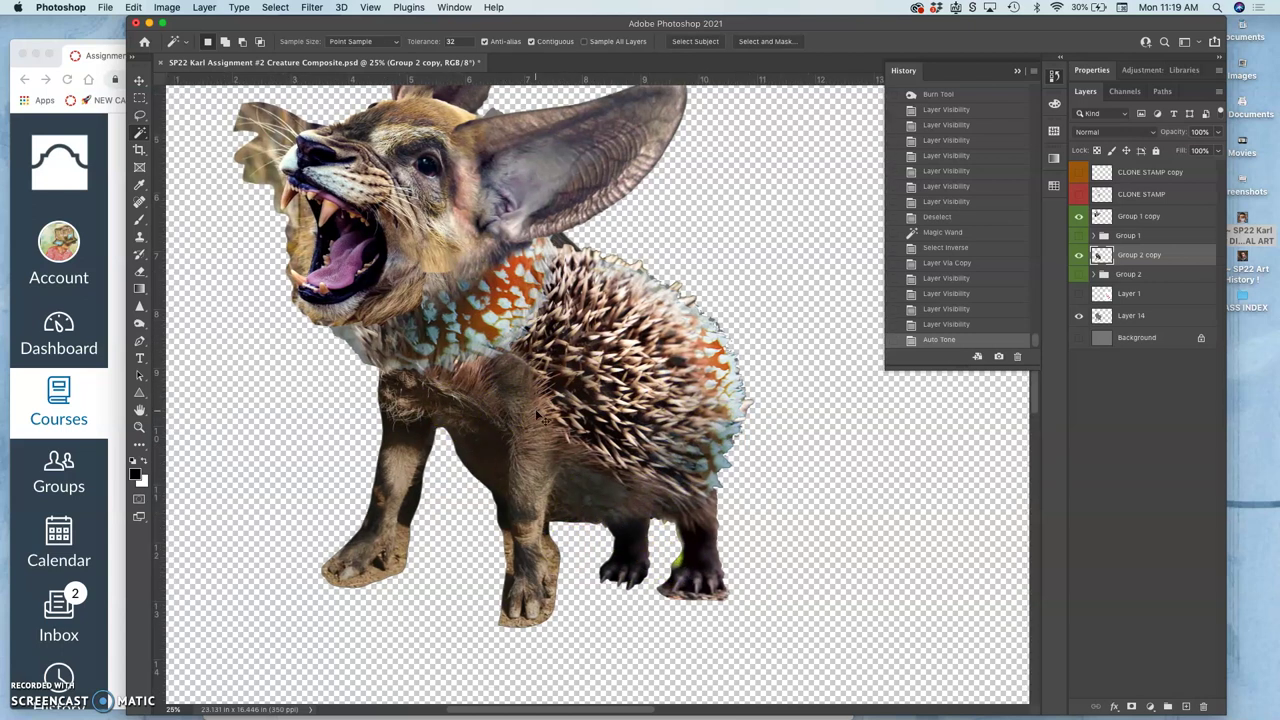
key(super+equal)
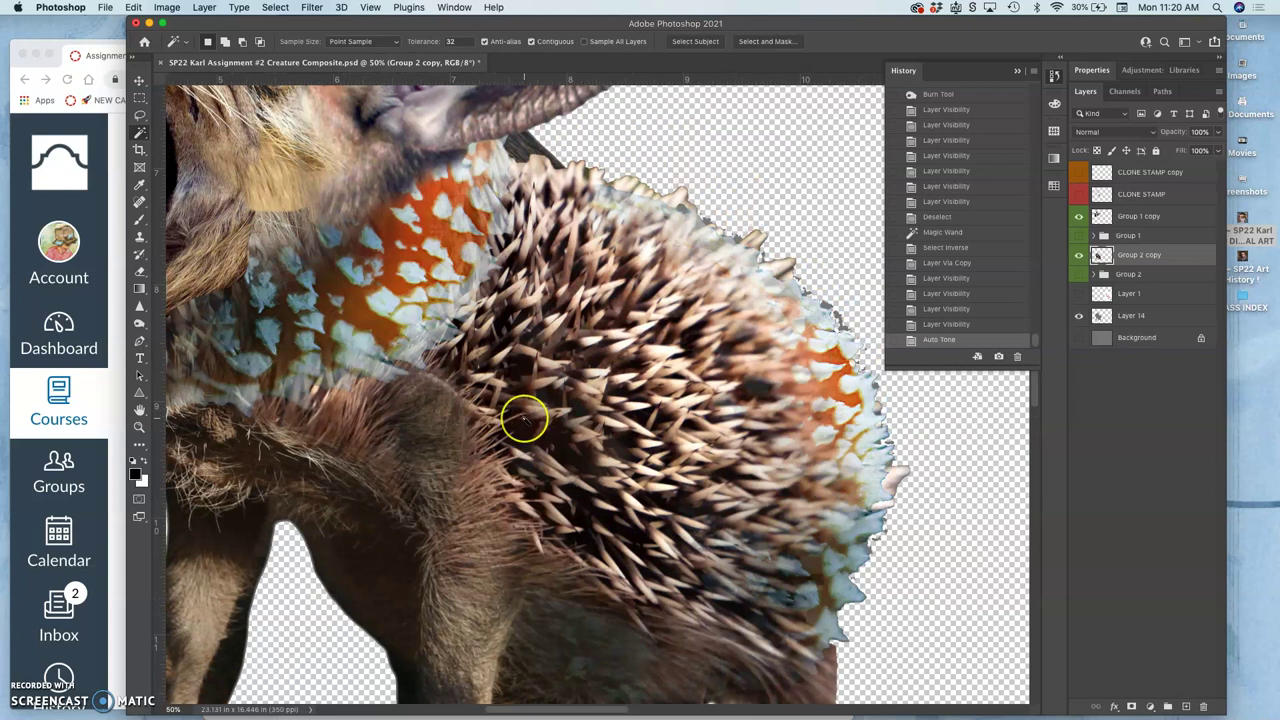
scroll(524, 421, left, 5)
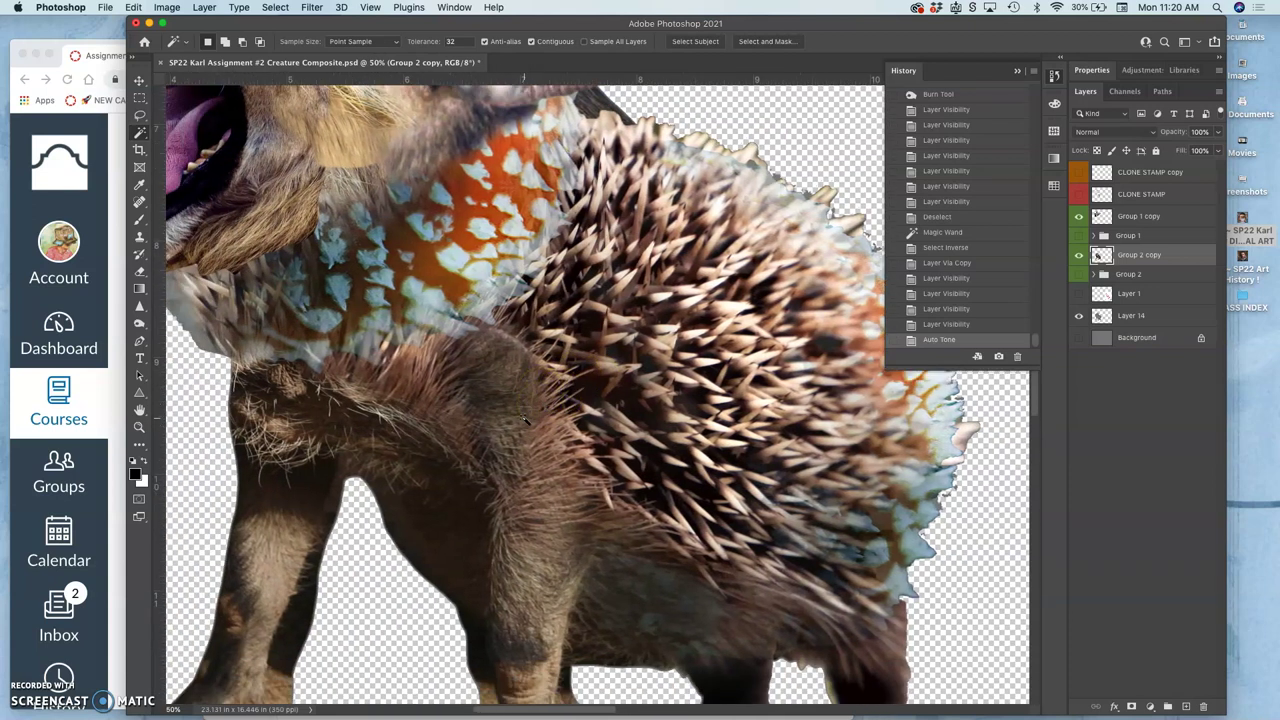
scroll(524, 421, down, 2)
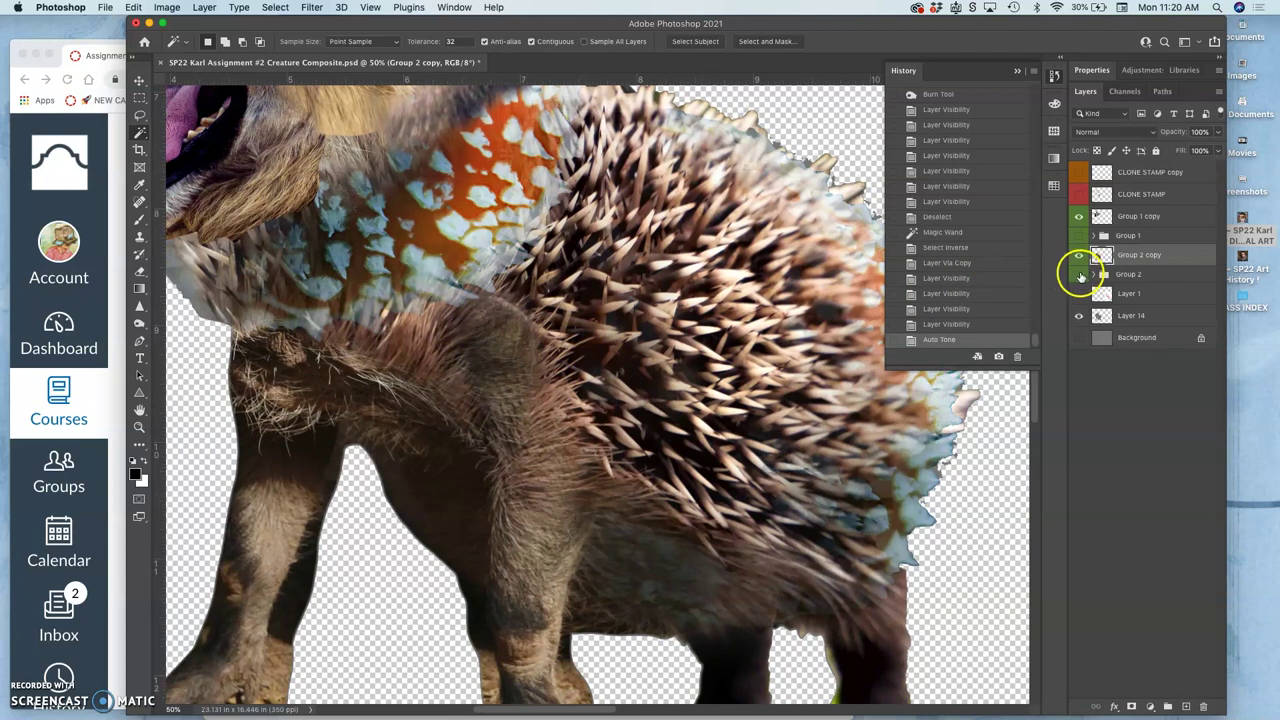
click(1079, 274)
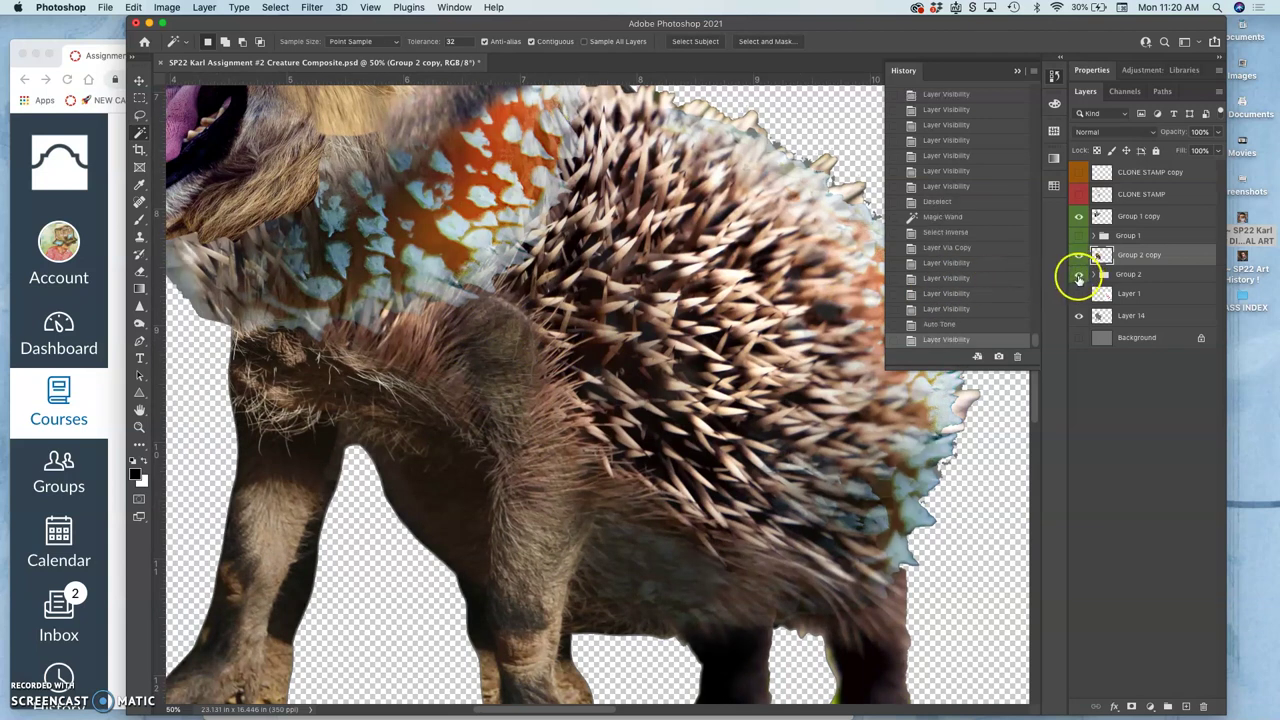
click(1079, 275)
click(1079, 275)
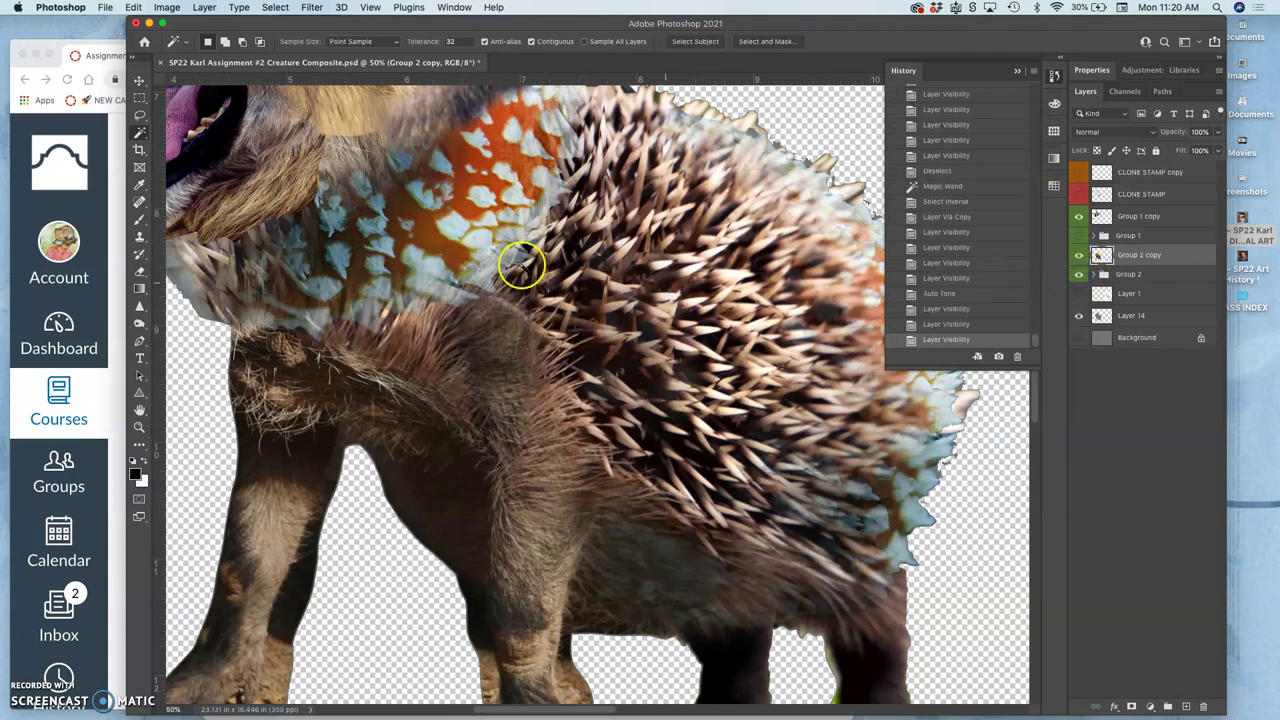
click(140, 270)
drag(373, 301, 440, 300)
key(super+z)
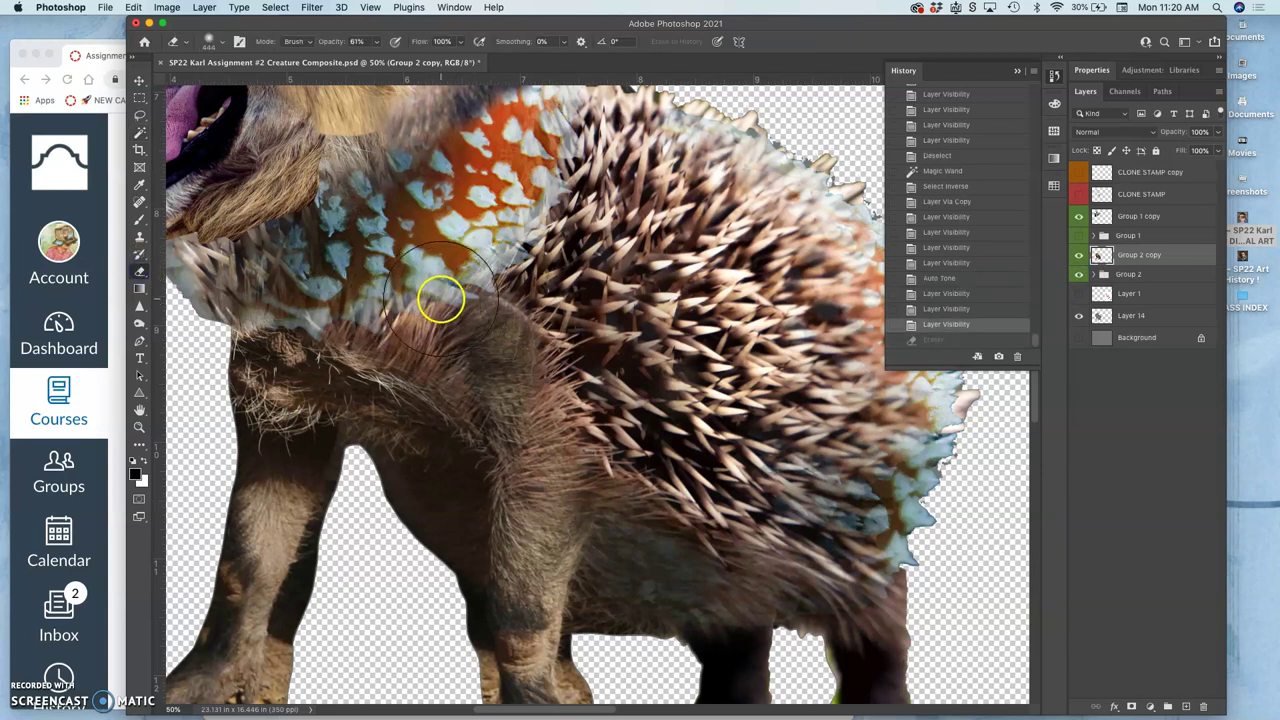
key(super+minus)
key(super+minus)
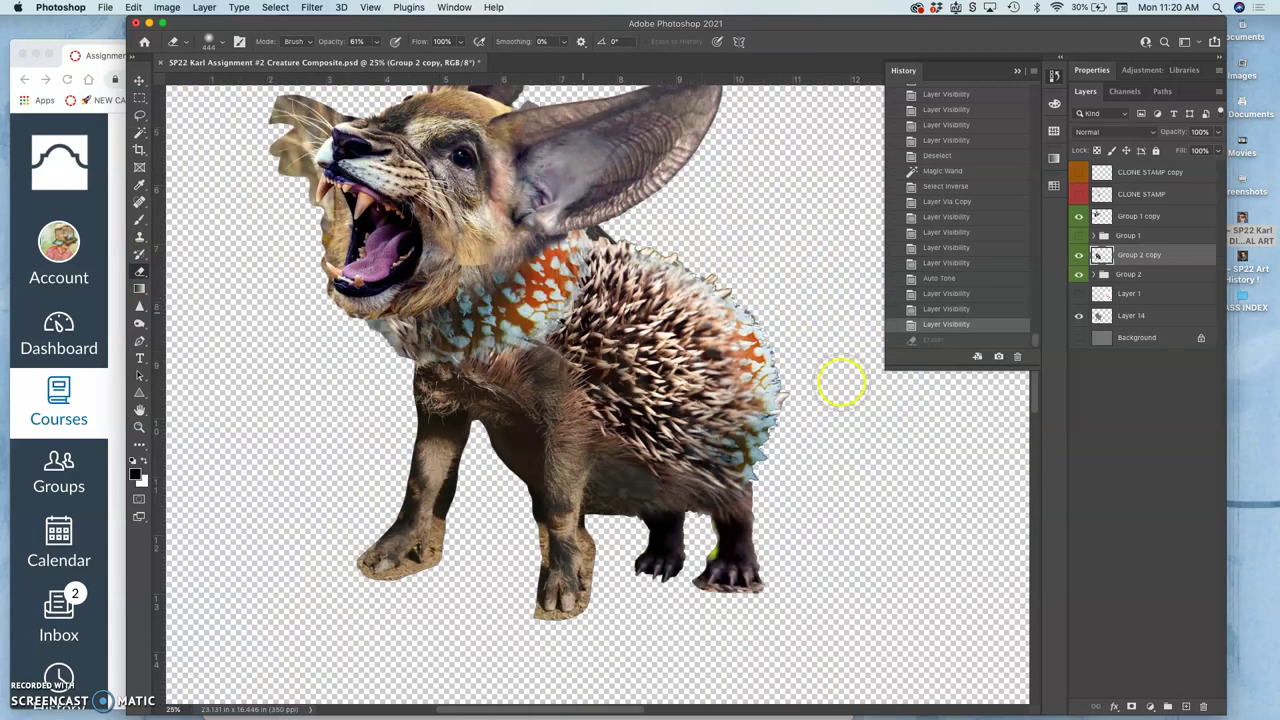
click(1079, 276)
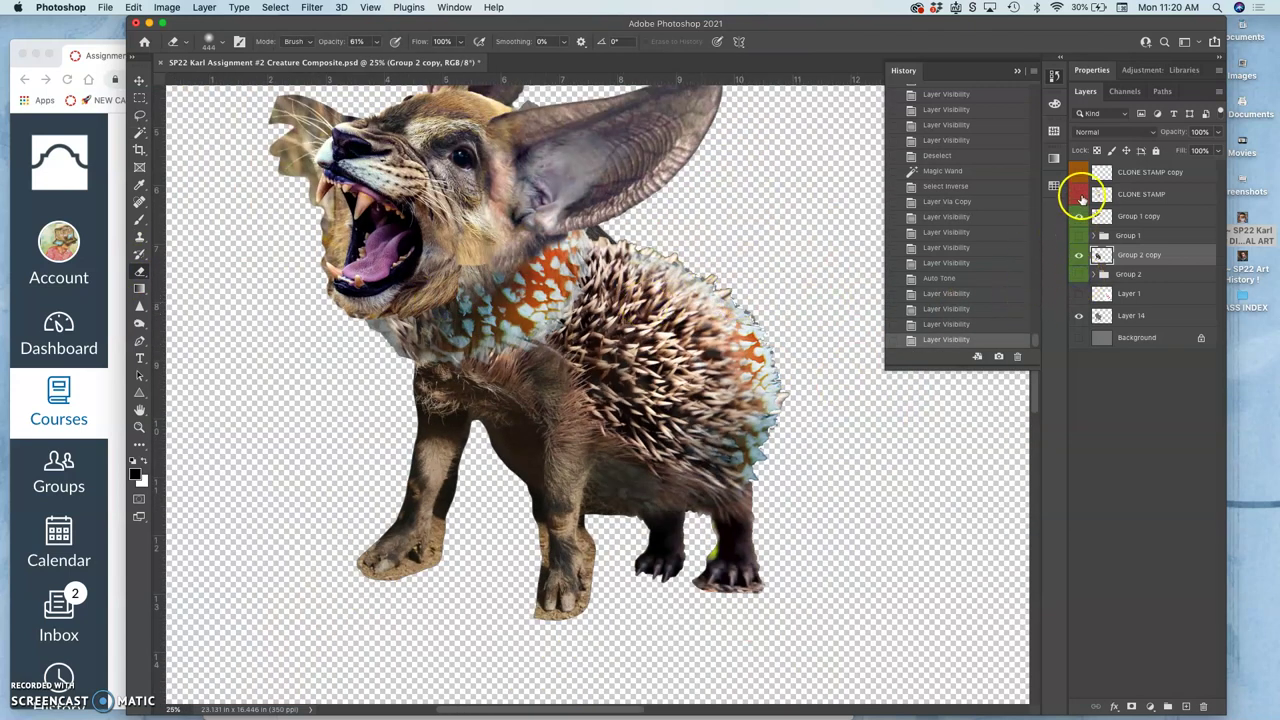
Show both CLONE STAMP layers and make CLONE STAMP copy active with the Clone Stamp tool
click(1080, 197)
click(1079, 173)
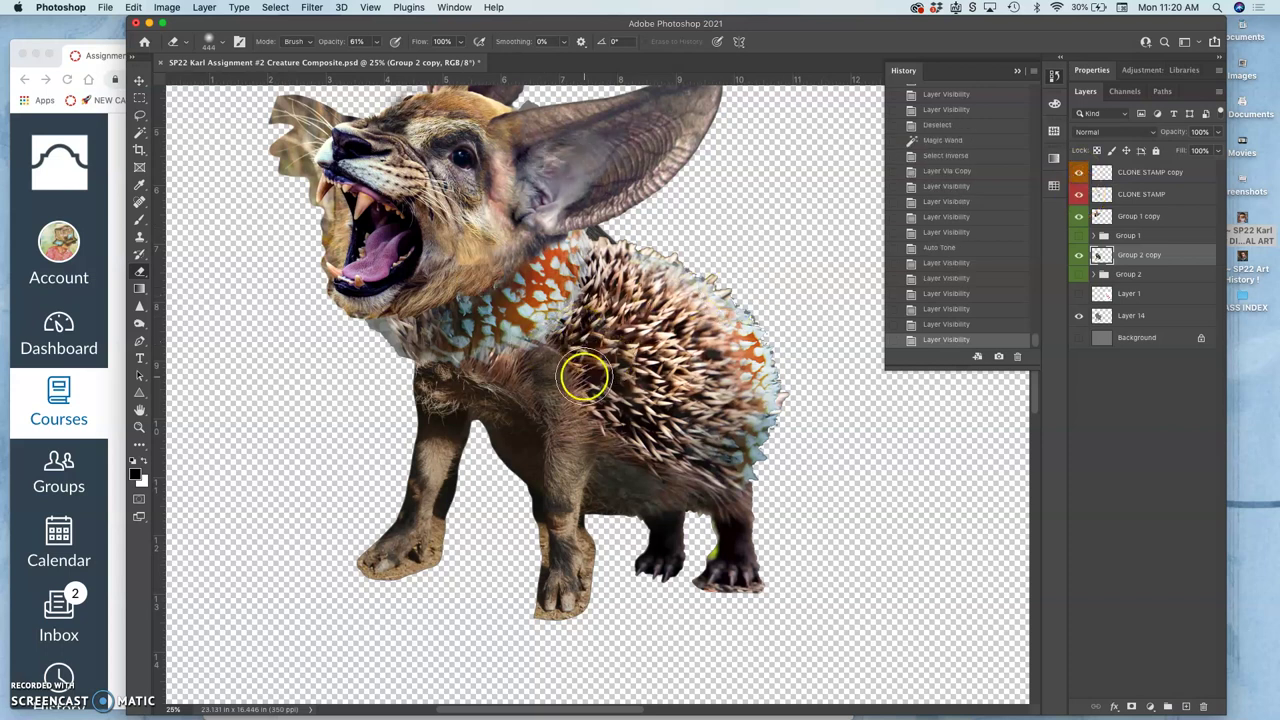
scroll(586, 360, up, 4)
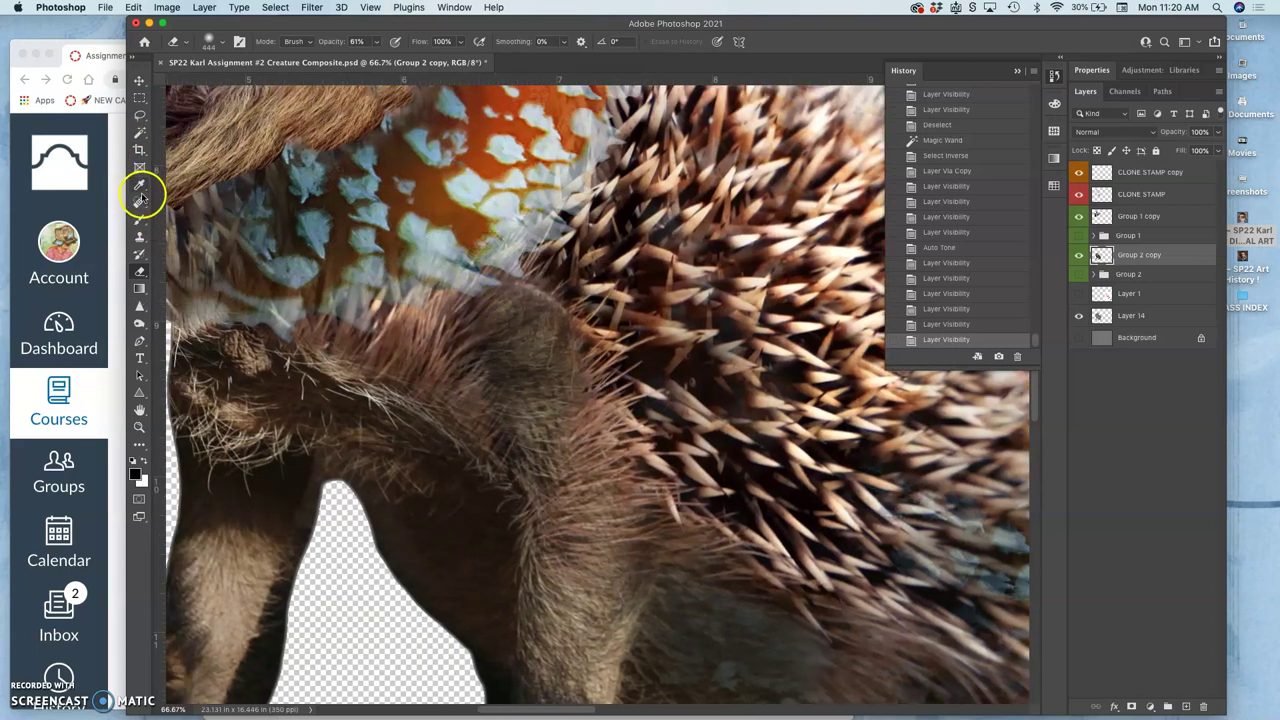
click(140, 238)
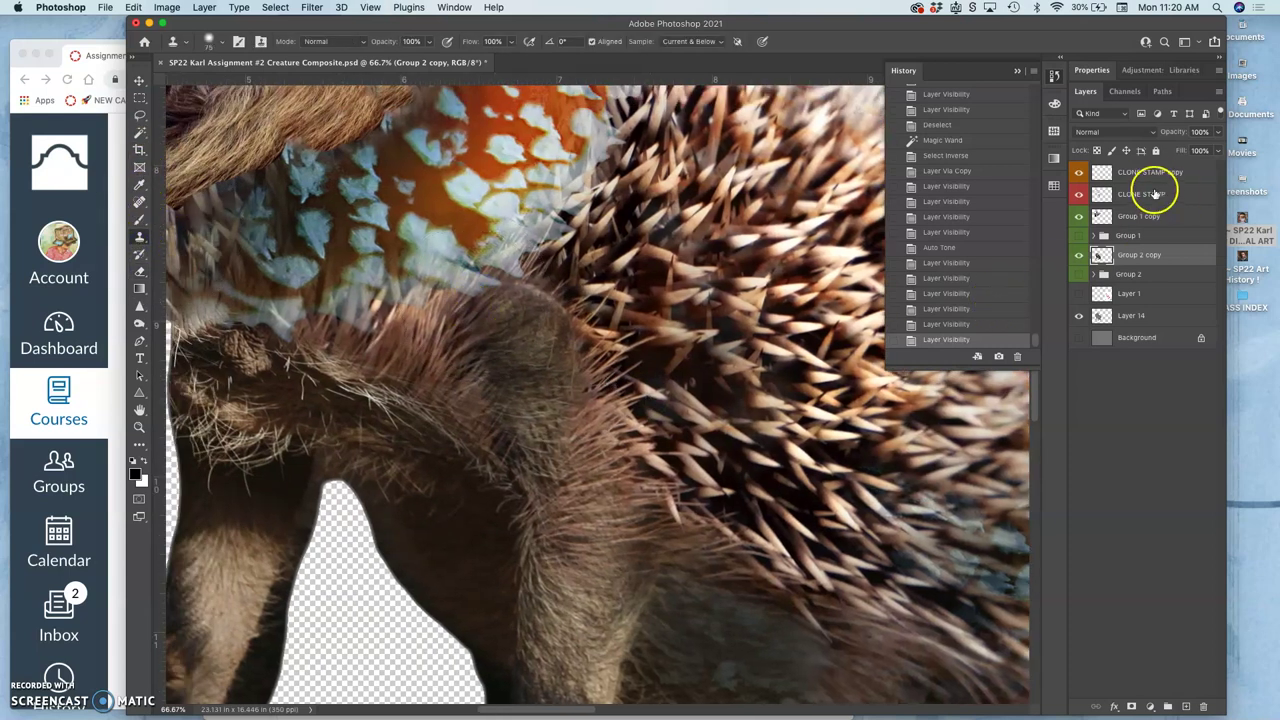
click(1152, 175)
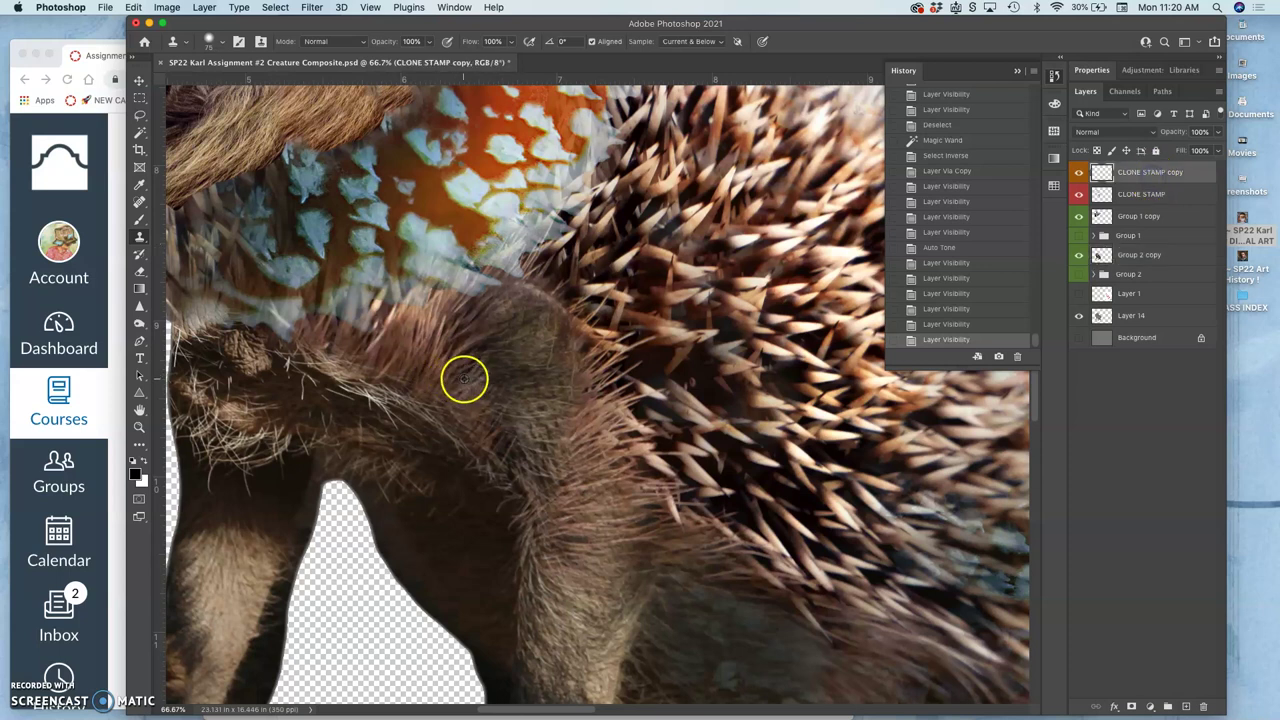
Clone fur over the shoulder seam at 64% brush opacity
drag(448, 271, 418, 298)
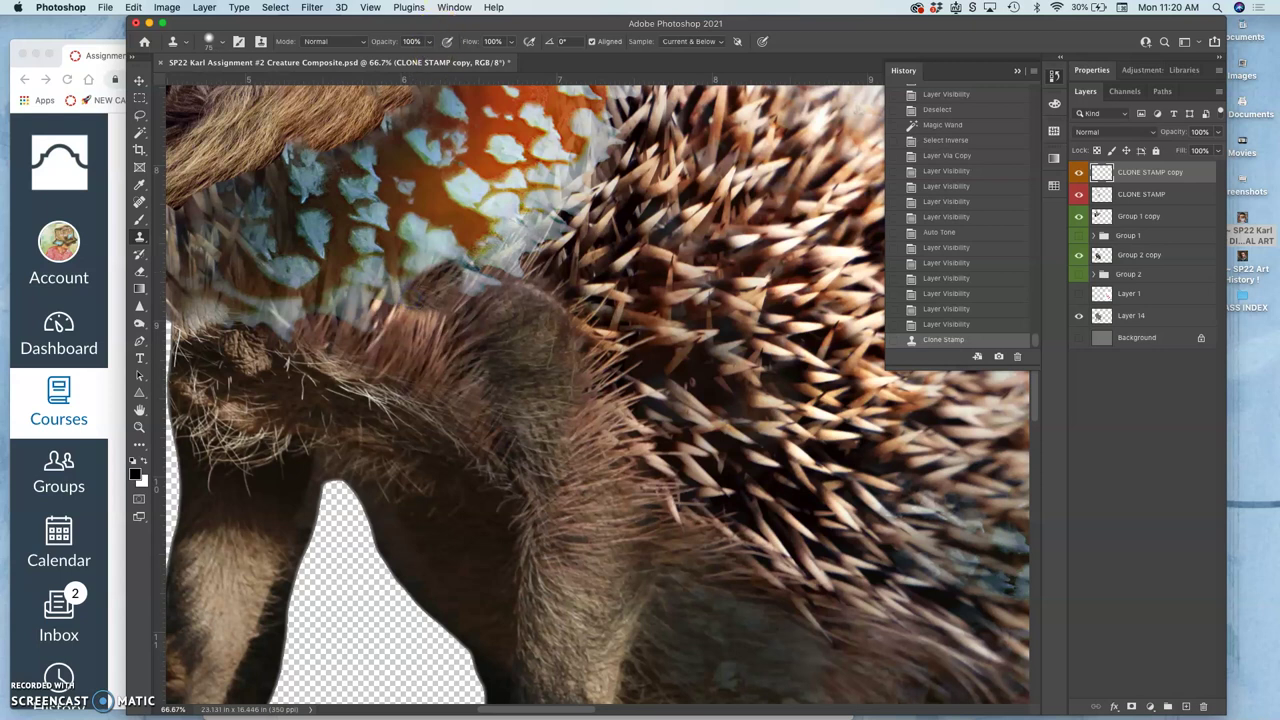
click(429, 41)
drag(408, 59, 408, 59)
drag(430, 294, 422, 289)
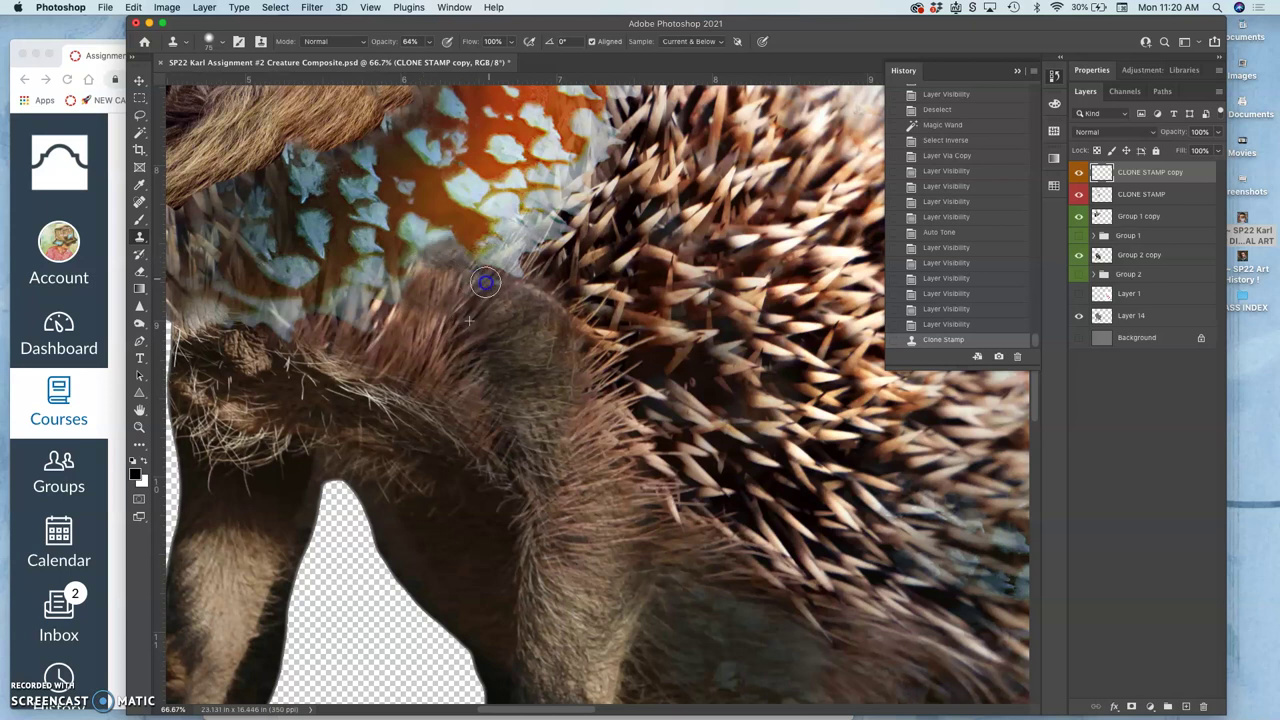
drag(484, 284, 486, 283)
Resample fur and stamp it over the neck seam near the quills, then inspect the spines
scroll(457, 349, up, 3)
scroll(457, 349, left, 2)
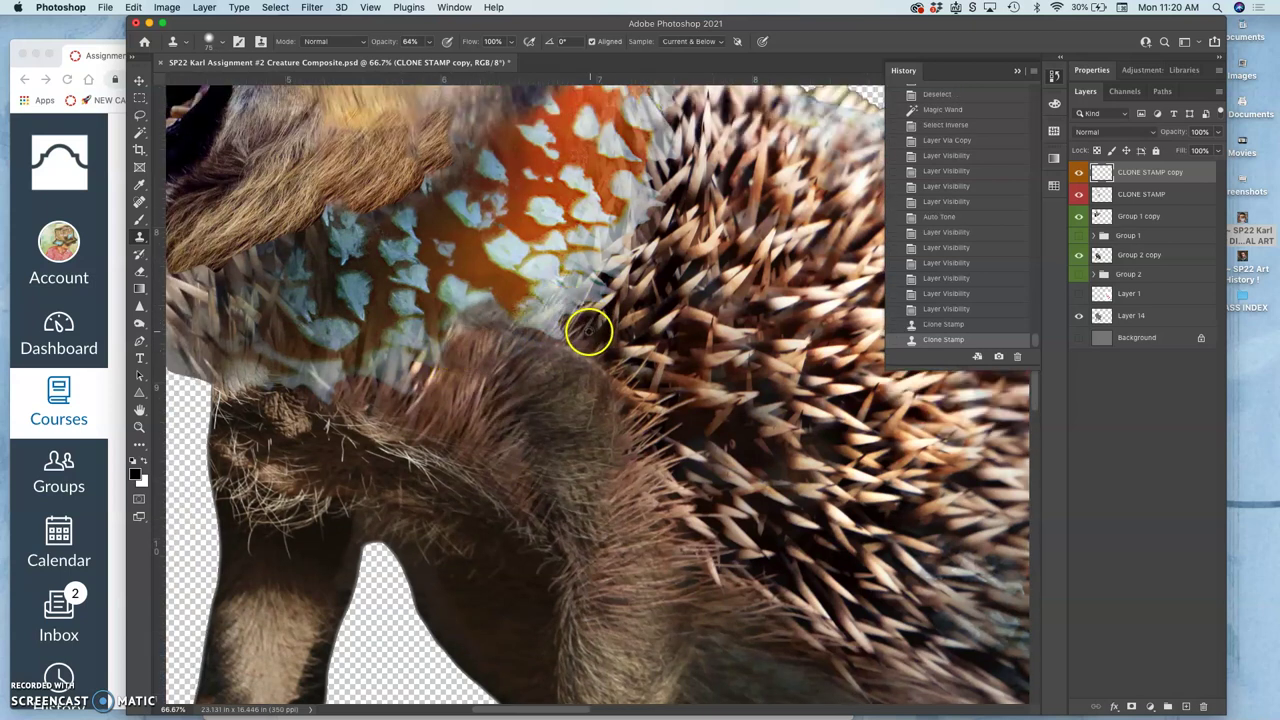
alt+click(405, 396)
click(343, 394)
click(266, 417)
click(351, 466)
scroll(356, 467, left, 2)
scroll(356, 467, up, 1)
mouse_move(357, 466)
mouse_down()
mouse_move(418, 438)
mouse_move(459, 449)
mouse_move(484, 482)
mouse_up()
mouse_move(339, 413)
mouse_down()
mouse_move(312, 396)
mouse_move(328, 408)
mouse_up()
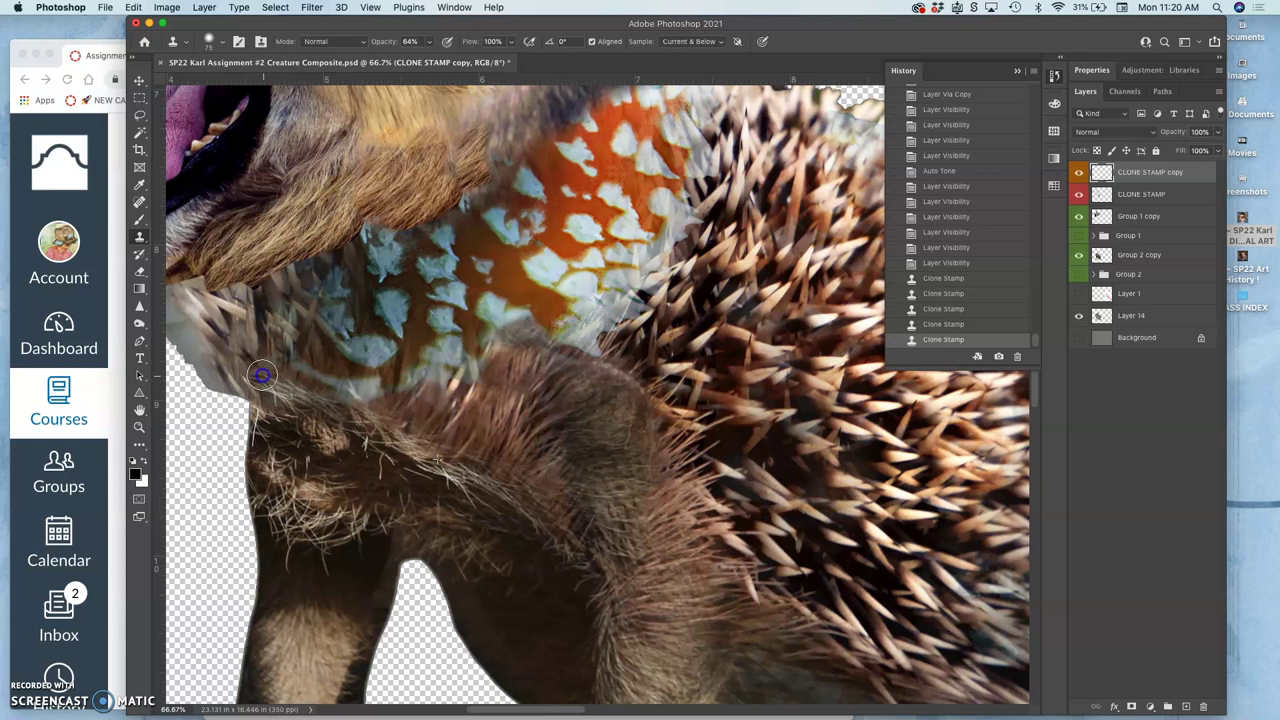
click(320, 444)
scroll(320, 445, up, 2)
scroll(320, 445, left, 2)
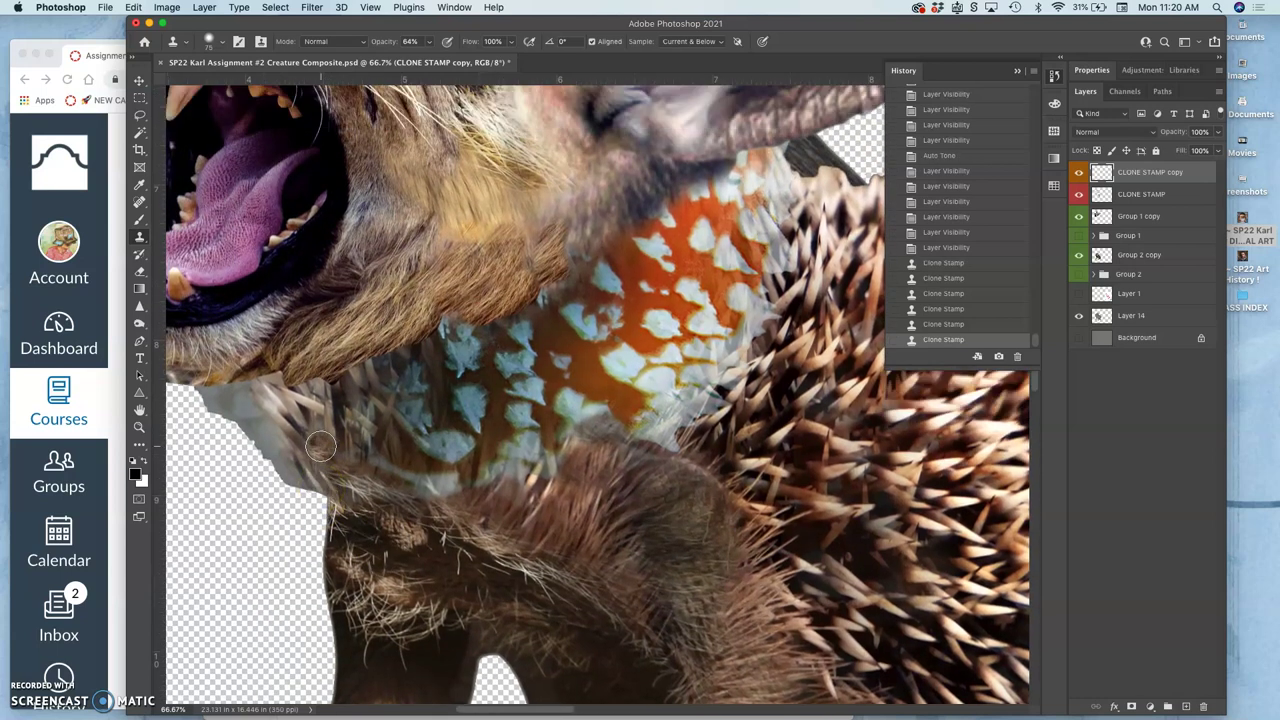
scroll(557, 457, right, 4)
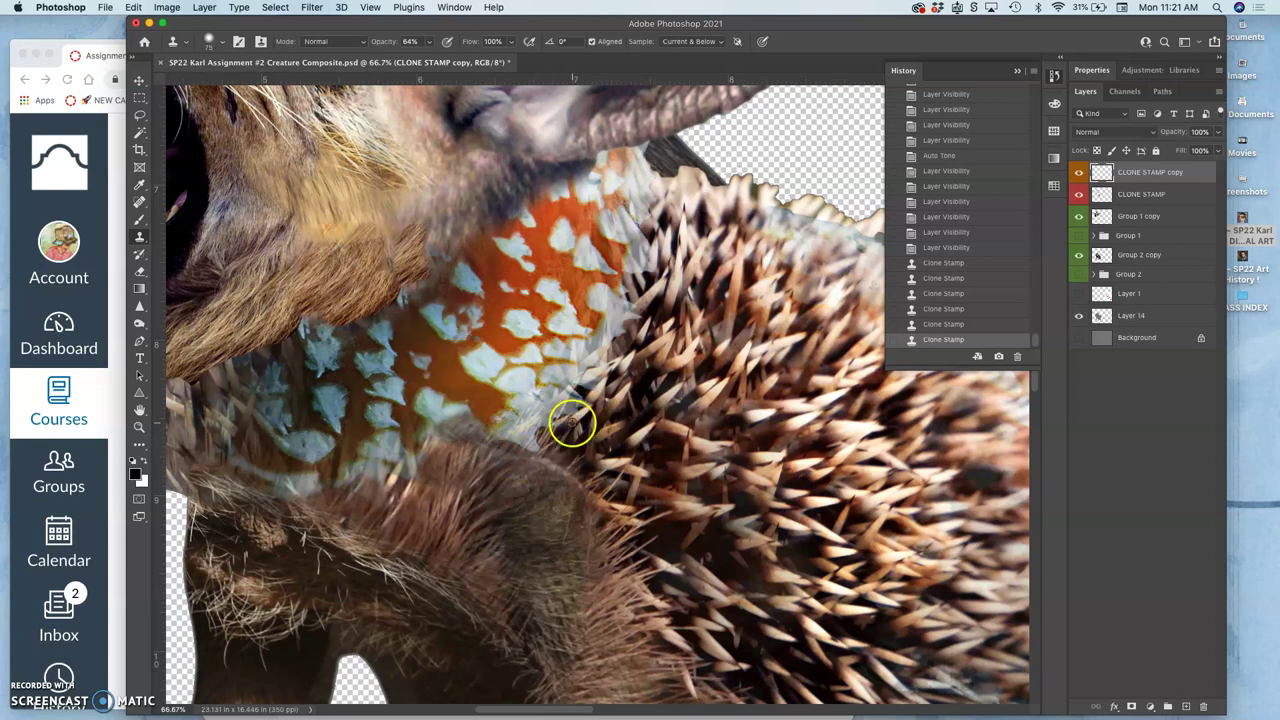
scroll(572, 424, up, 2)
scroll(572, 424, right, 2)
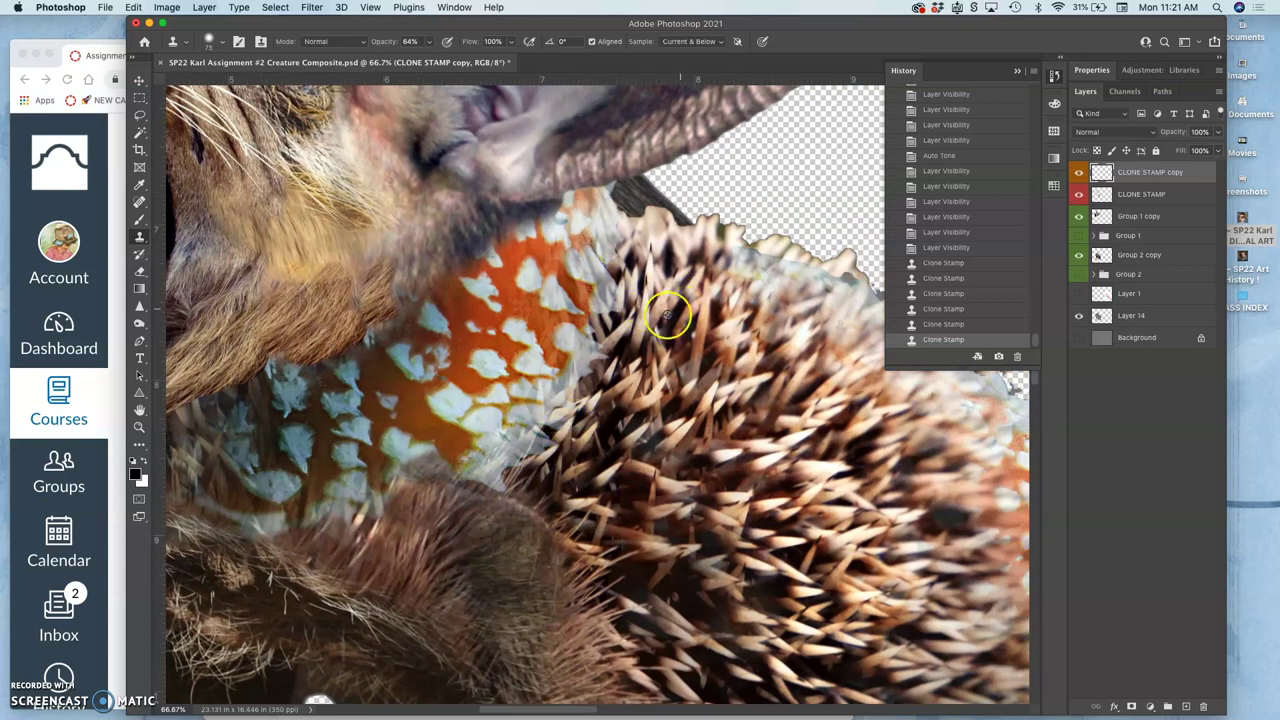
scroll(640, 320, up, 3)
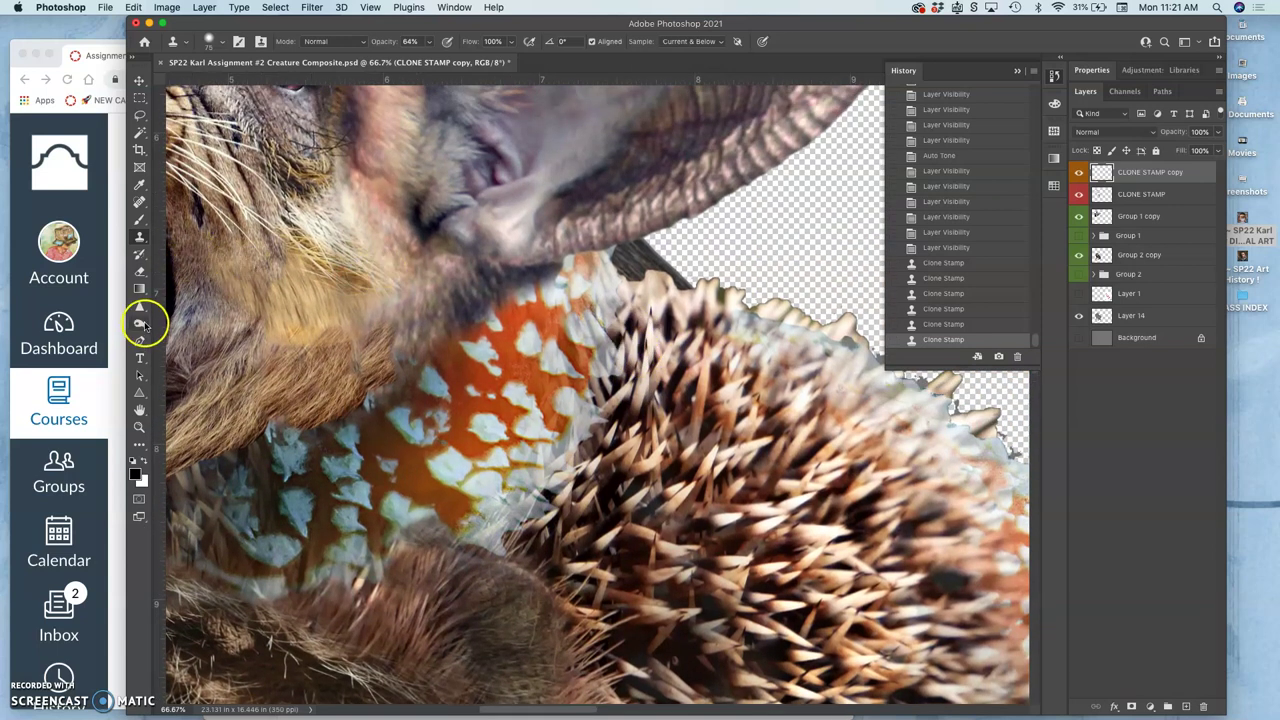
Set the Burn tool to Midtones range, 30% exposure, with a soft 150 px brush
click(139, 323)
scroll(297, 337, right, 2)
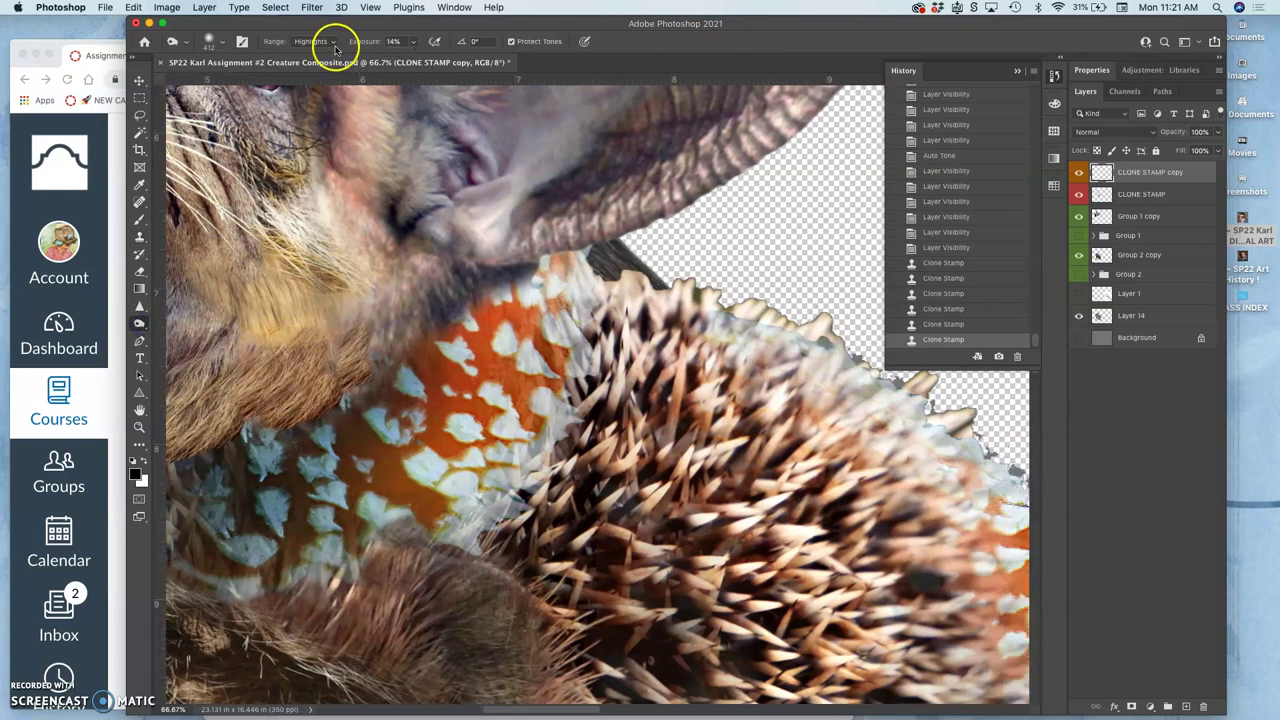
click(312, 41)
click(311, 31)
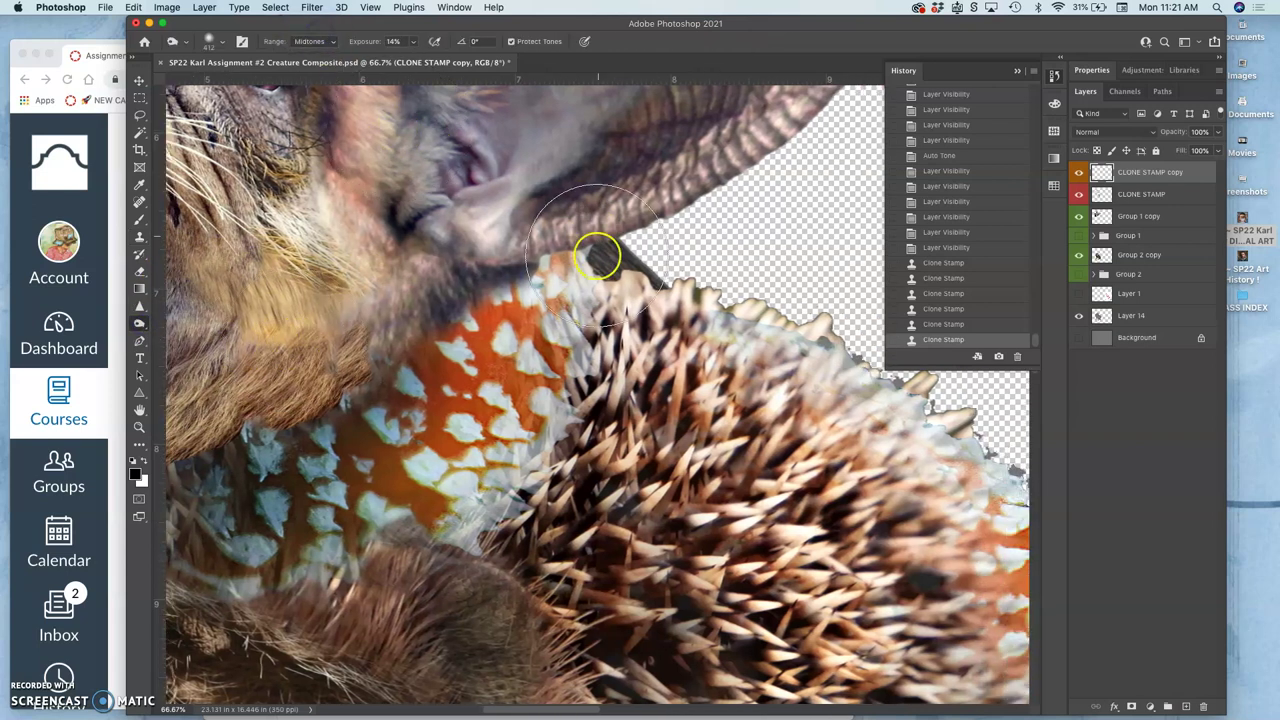
click(413, 42)
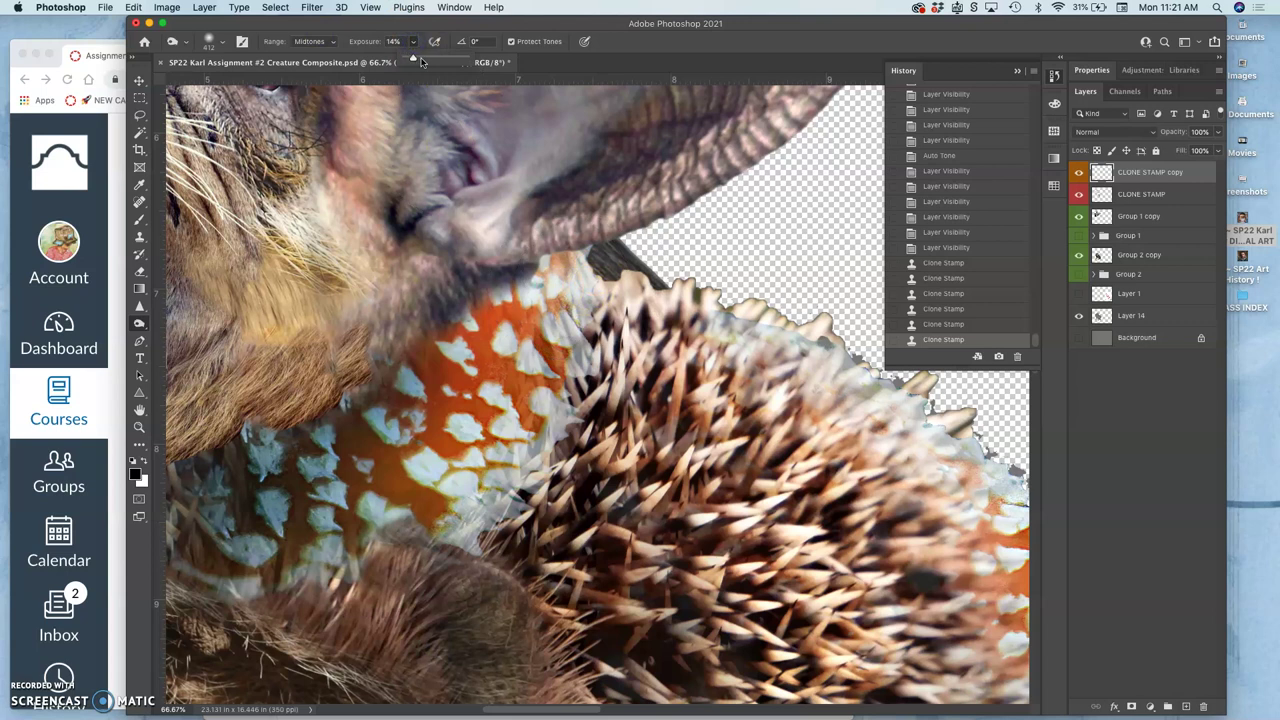
click(226, 44)
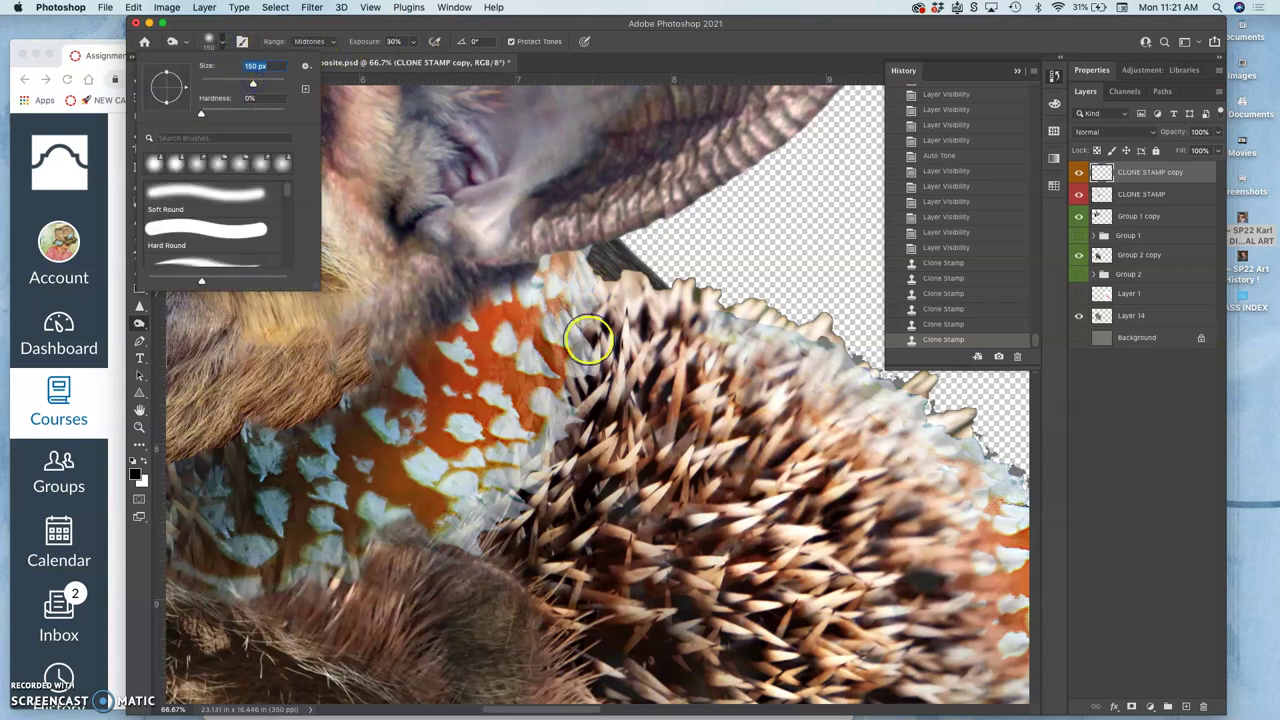
click(592, 350)
Burn the orange feathers, spines and fur along the body seam on Group 2 copy
drag(493, 495, 565, 395)
drag(477, 491, 513, 442)
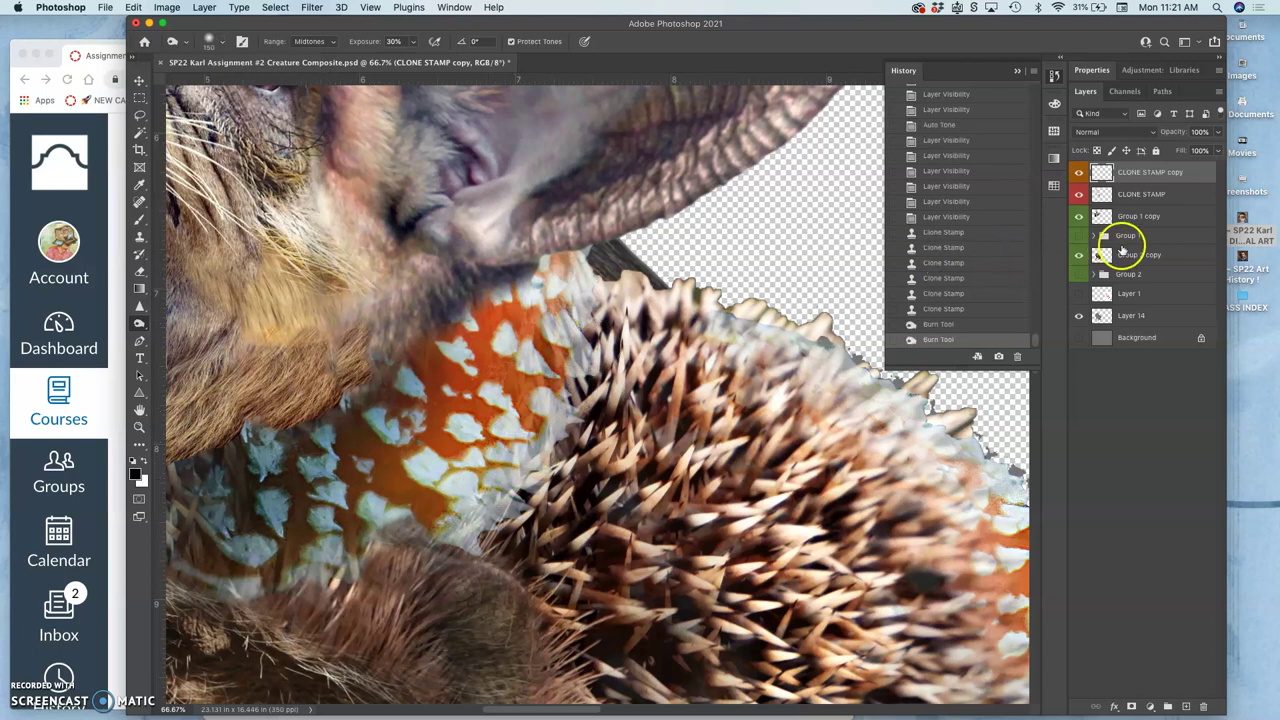
click(1136, 256)
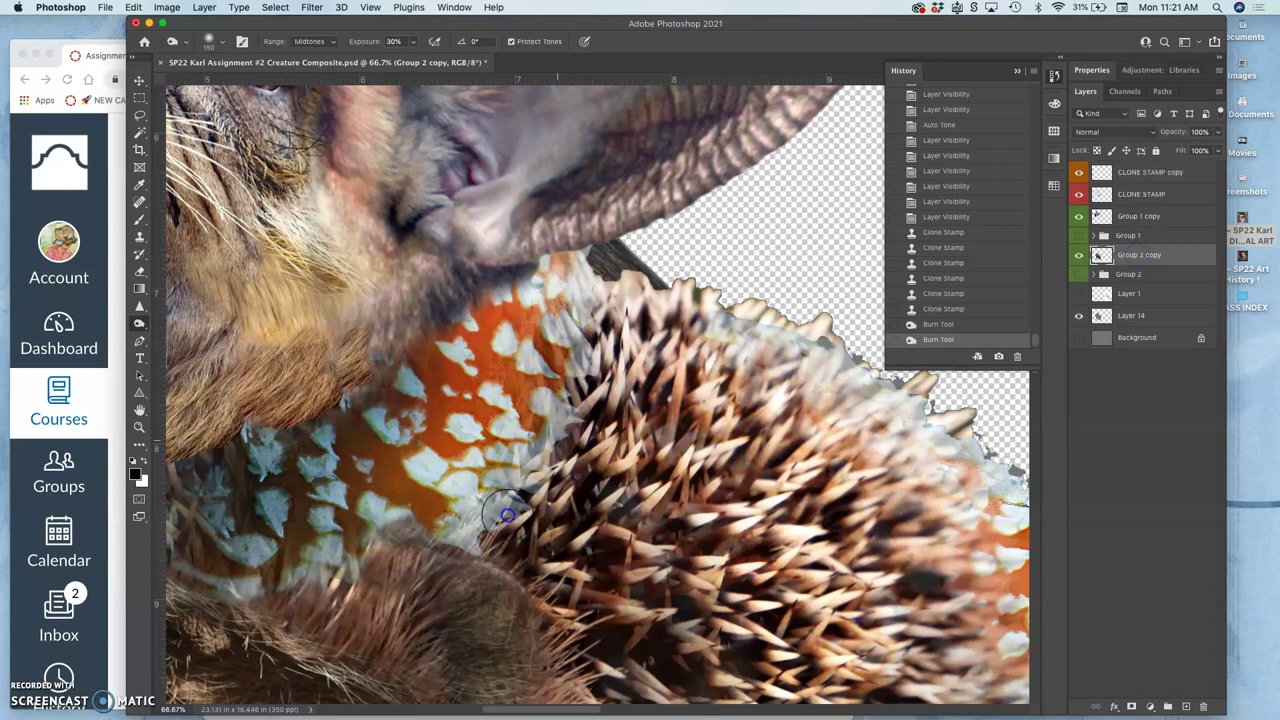
mouse_move(500, 512)
mouse_down()
mouse_move(596, 337)
mouse_move(586, 383)
mouse_move(595, 314)
mouse_move(570, 412)
mouse_move(521, 494)
mouse_move(471, 543)
mouse_up()
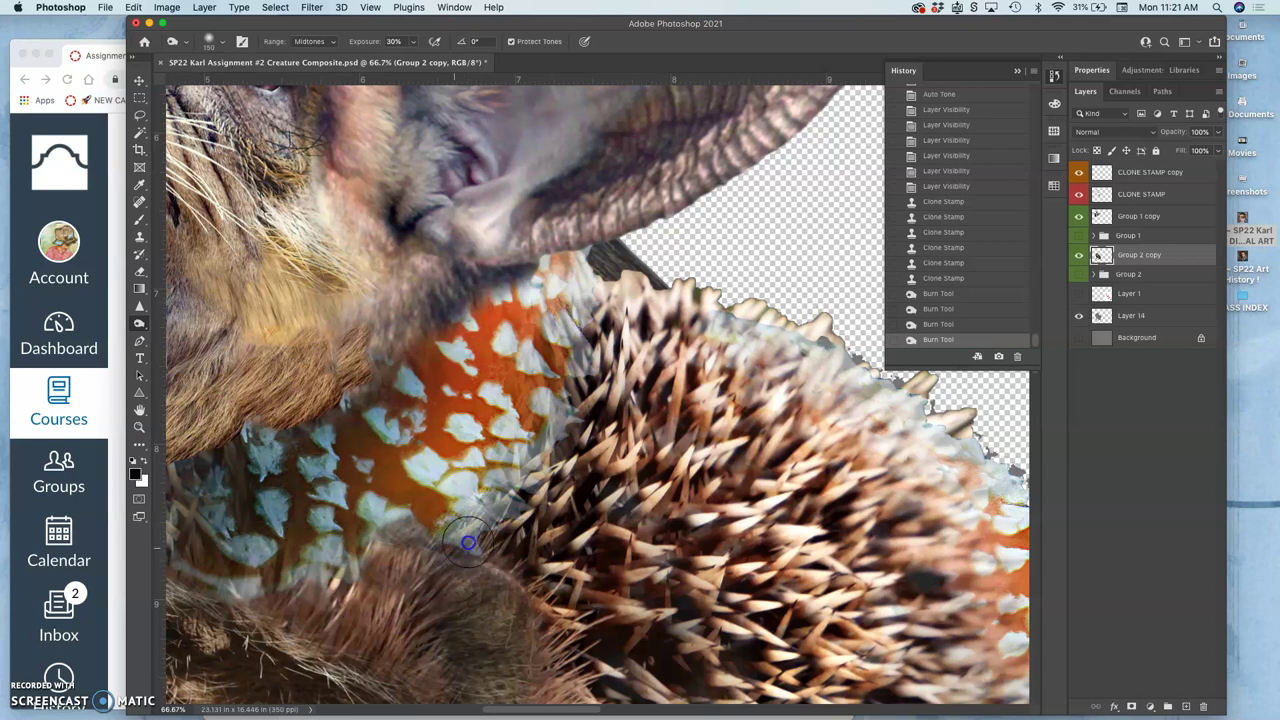
mouse_move(352, 565)
mouse_down()
mouse_move(255, 602)
mouse_move(481, 491)
mouse_up()
drag(420, 385, 528, 312)
mouse_move(463, 368)
mouse_down()
mouse_move(422, 409)
mouse_move(345, 435)
mouse_up()
scroll(470, 335, left, 5)
scroll(480, 340, down, 1)
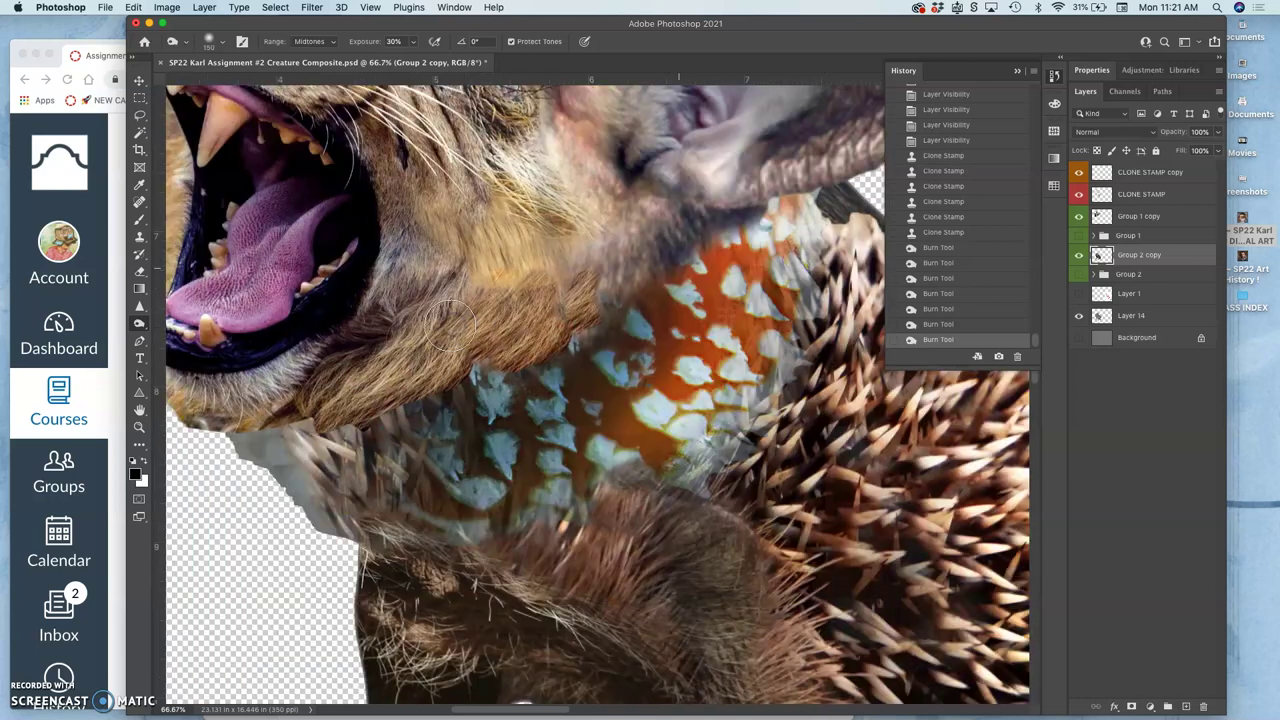
mouse_move(485, 342)
mouse_down()
mouse_move(463, 382)
mouse_move(399, 401)
mouse_move(403, 417)
mouse_move(411, 395)
mouse_move(371, 400)
mouse_move(362, 416)
mouse_move(416, 400)
mouse_move(382, 413)
mouse_move(426, 477)
mouse_move(582, 489)
mouse_move(489, 508)
mouse_move(555, 500)
mouse_move(706, 439)
mouse_move(552, 484)
mouse_move(447, 480)
mouse_move(740, 442)
mouse_move(756, 412)
mouse_move(791, 422)
mouse_move(795, 393)
mouse_move(489, 523)
mouse_move(578, 473)
mouse_move(572, 510)
mouse_move(508, 483)
mouse_move(457, 491)
mouse_up()
scroll(457, 491, right, 3)
scroll(457, 491, down, 2)
click(496, 449)
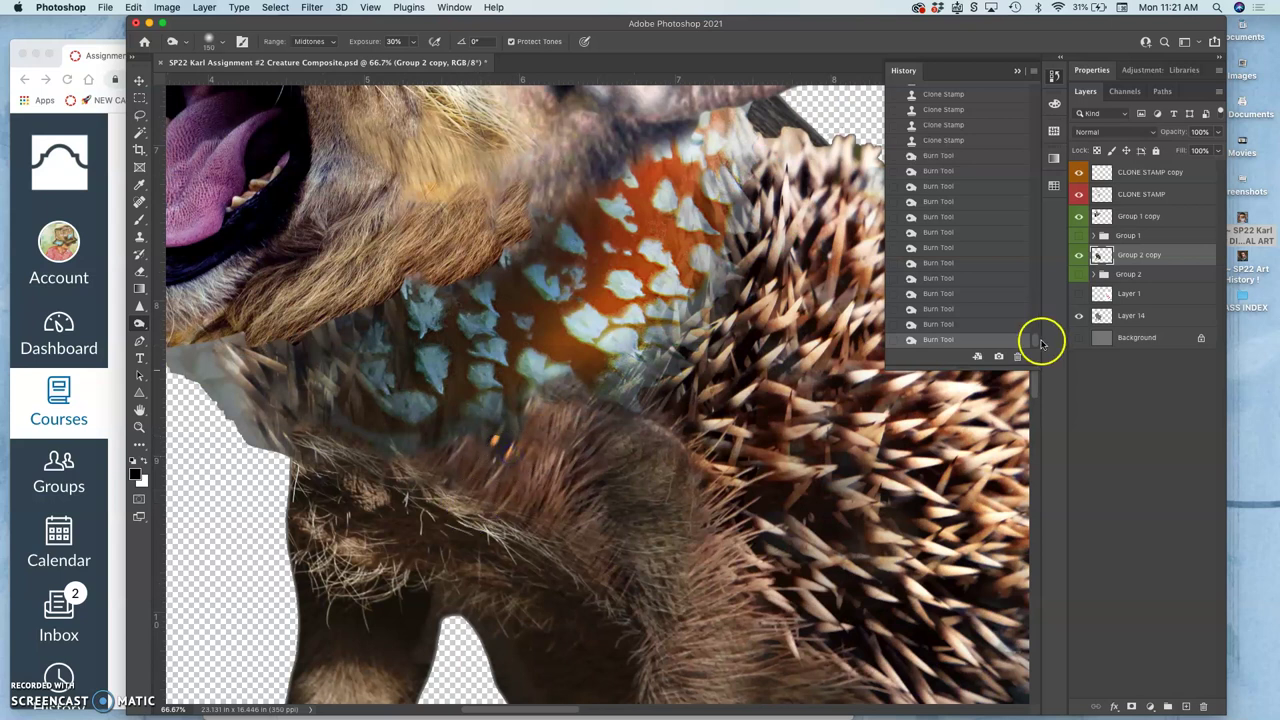
Toggle the CLONE STAMP, CLONE STAMP copy and Group 2 copy layers to compare edits
click(1079, 196)
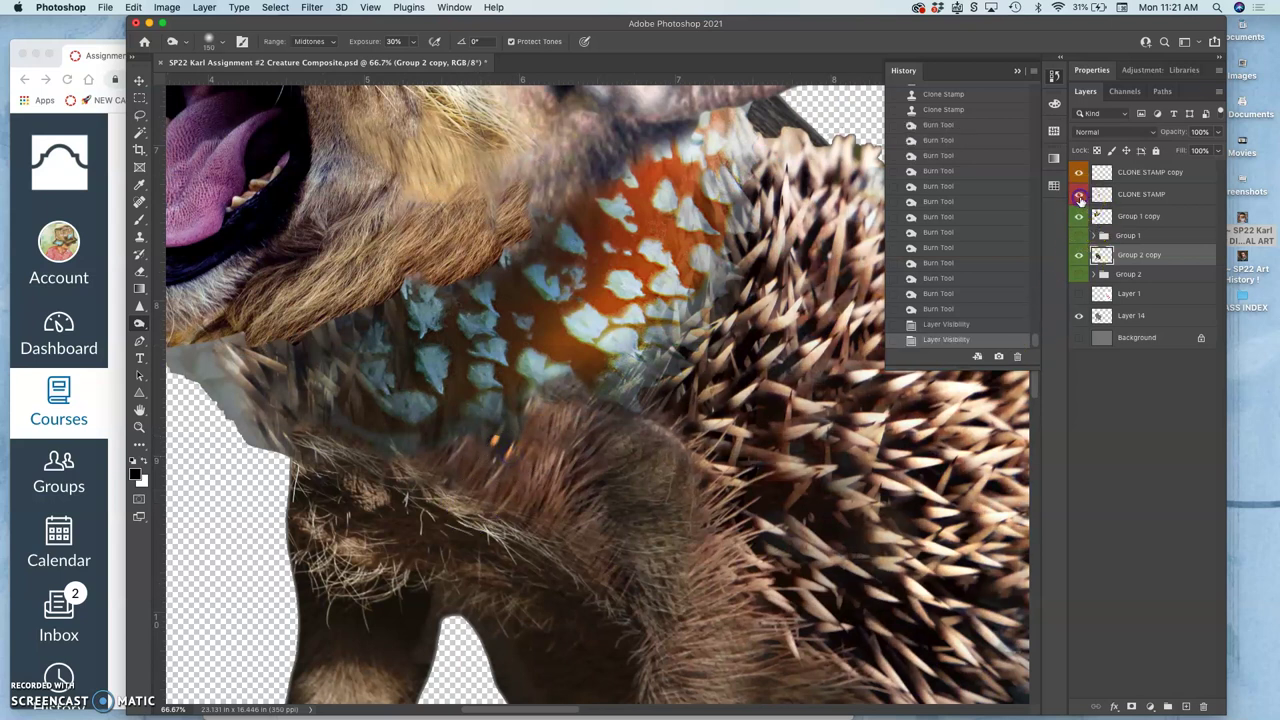
click(1078, 174)
click(1080, 194)
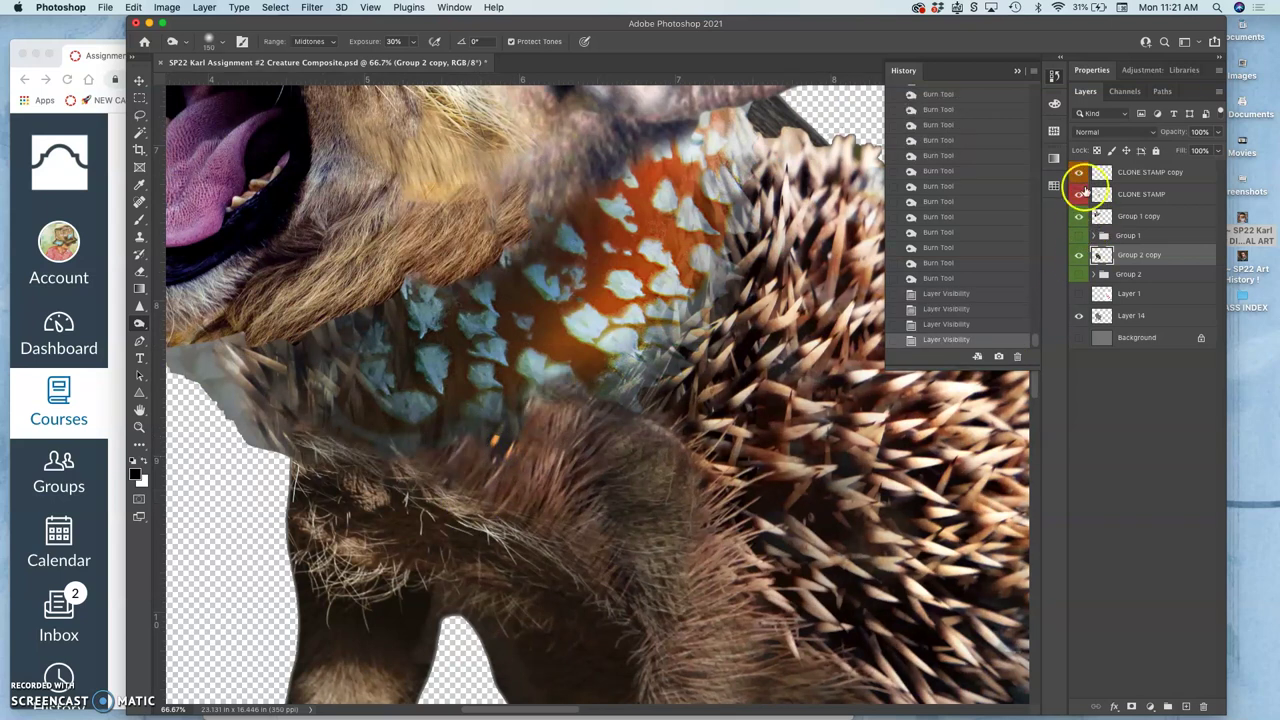
click(1079, 254)
click(1079, 254)
Sample fur and clone it over the edge below the feathers and the lower-left fur on CLONE STAMP copy
click(139, 237)
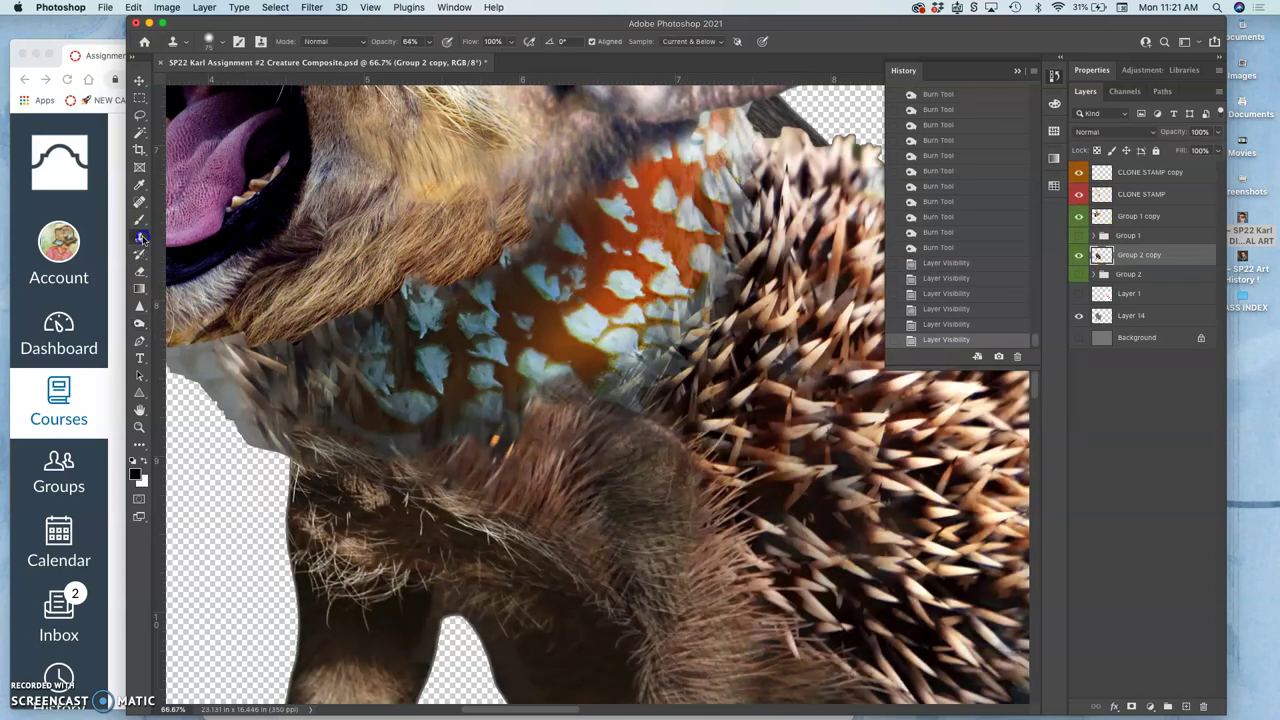
click(1137, 194)
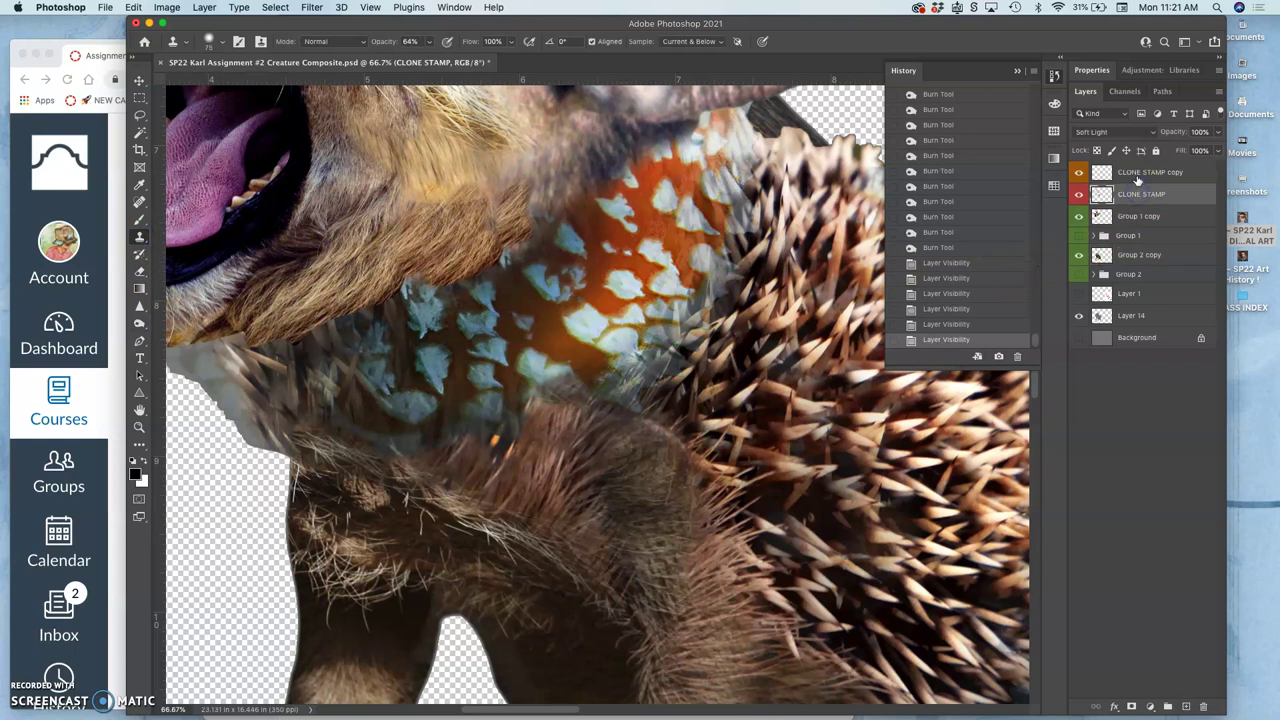
click(1137, 172)
alt+click(495, 446)
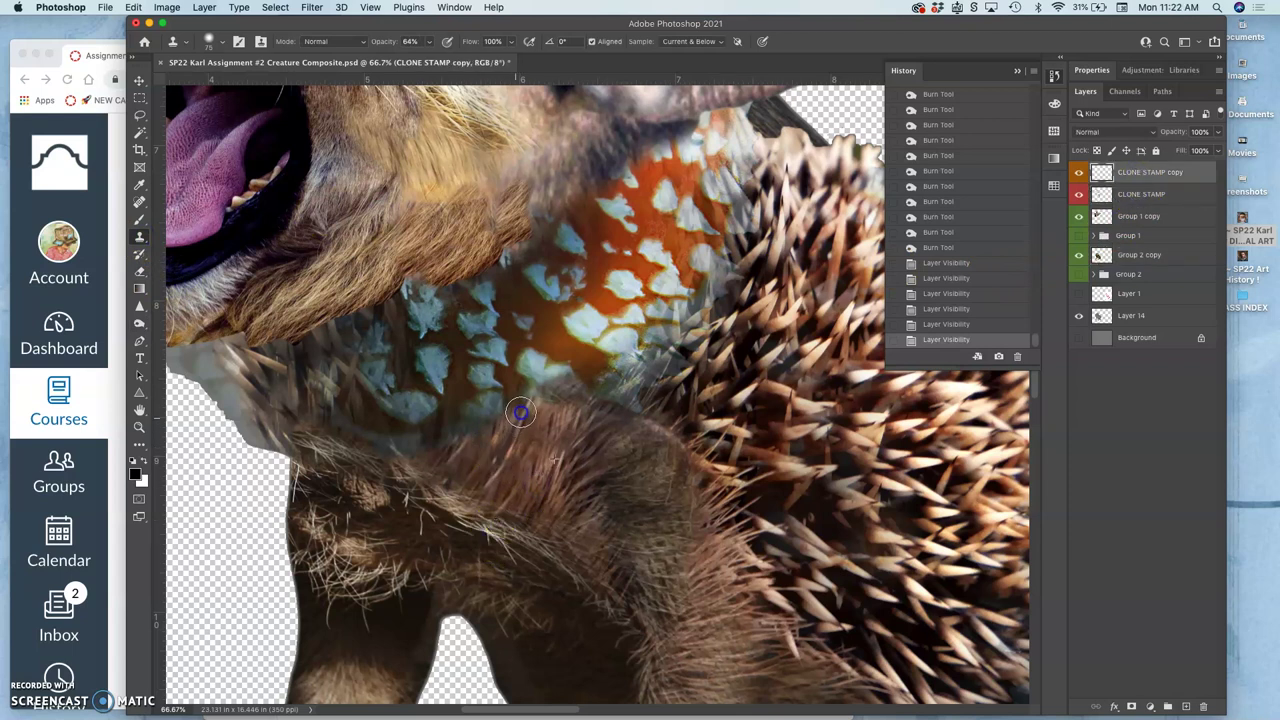
click(541, 476)
drag(486, 467, 458, 431)
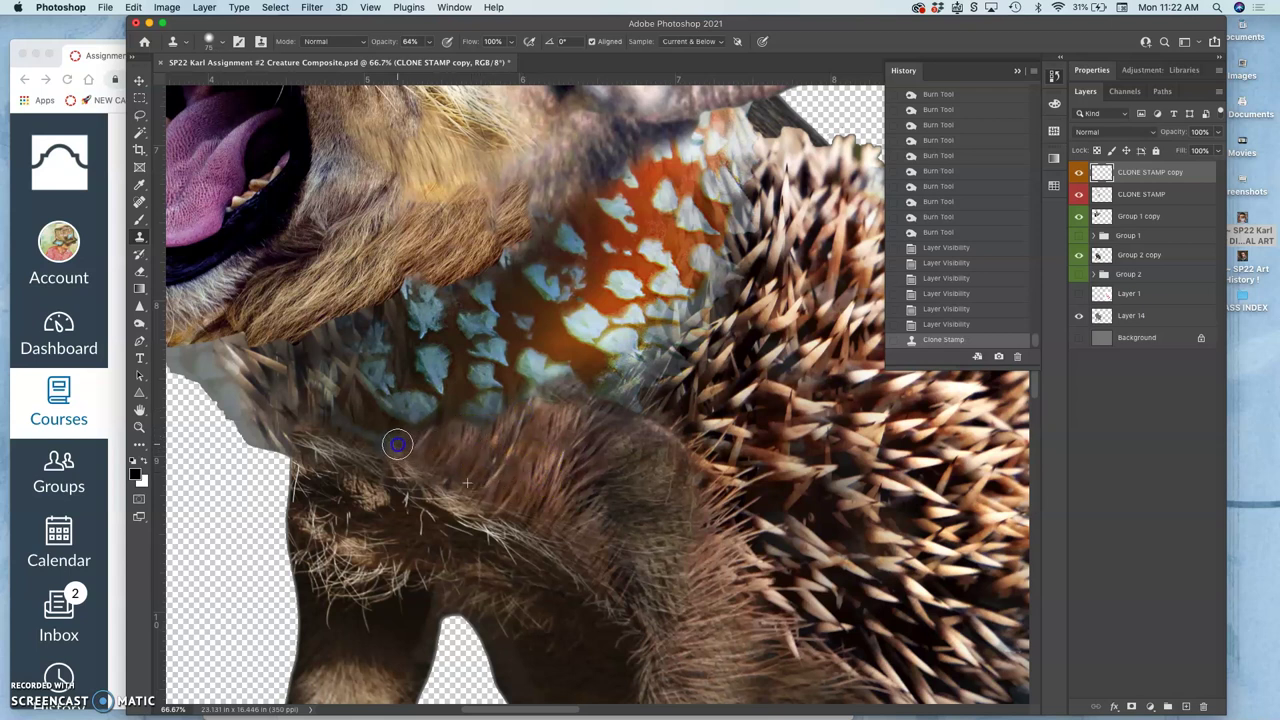
mouse_move(292, 480)
mouse_down()
mouse_move(308, 528)
mouse_move(326, 496)
mouse_move(375, 513)
mouse_up()
key(super+minus)
key(super+minus)
key(super+minus)
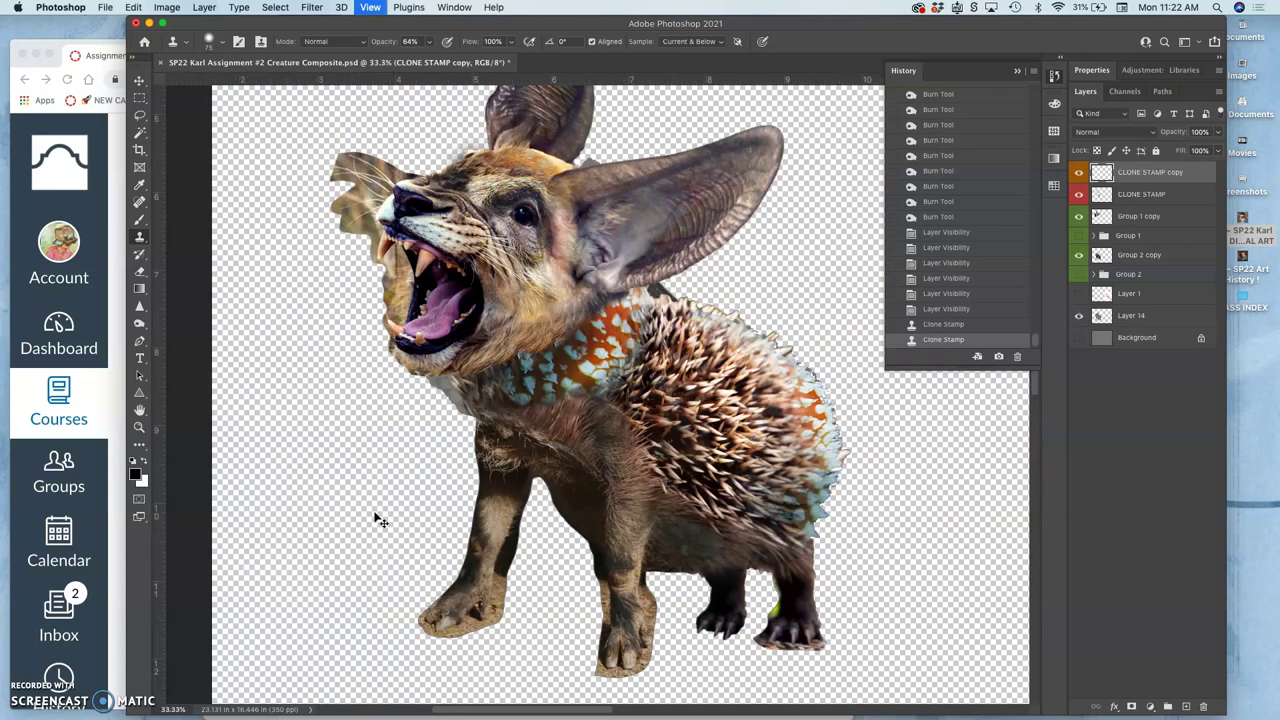
Compare CLONE STAMP copy on and off, then clone quill texture across the neck seam
scroll(380, 520, right, 3)
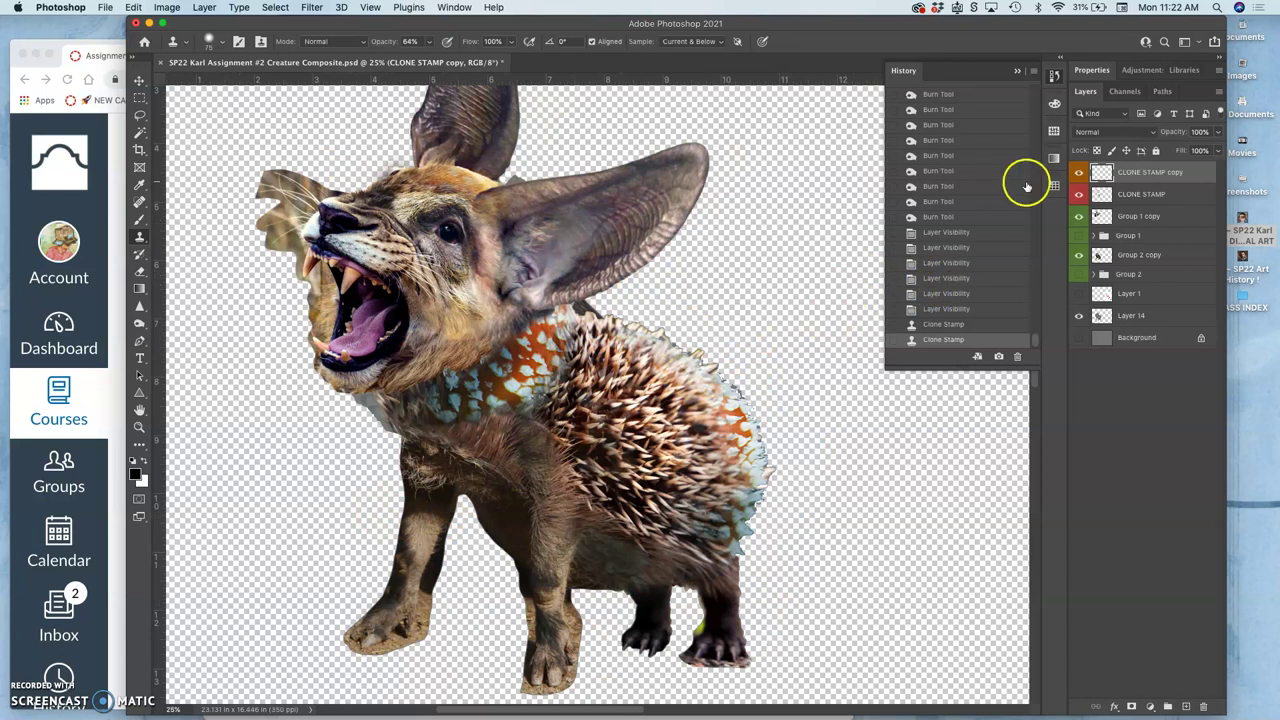
click(1080, 172)
click(1080, 172)
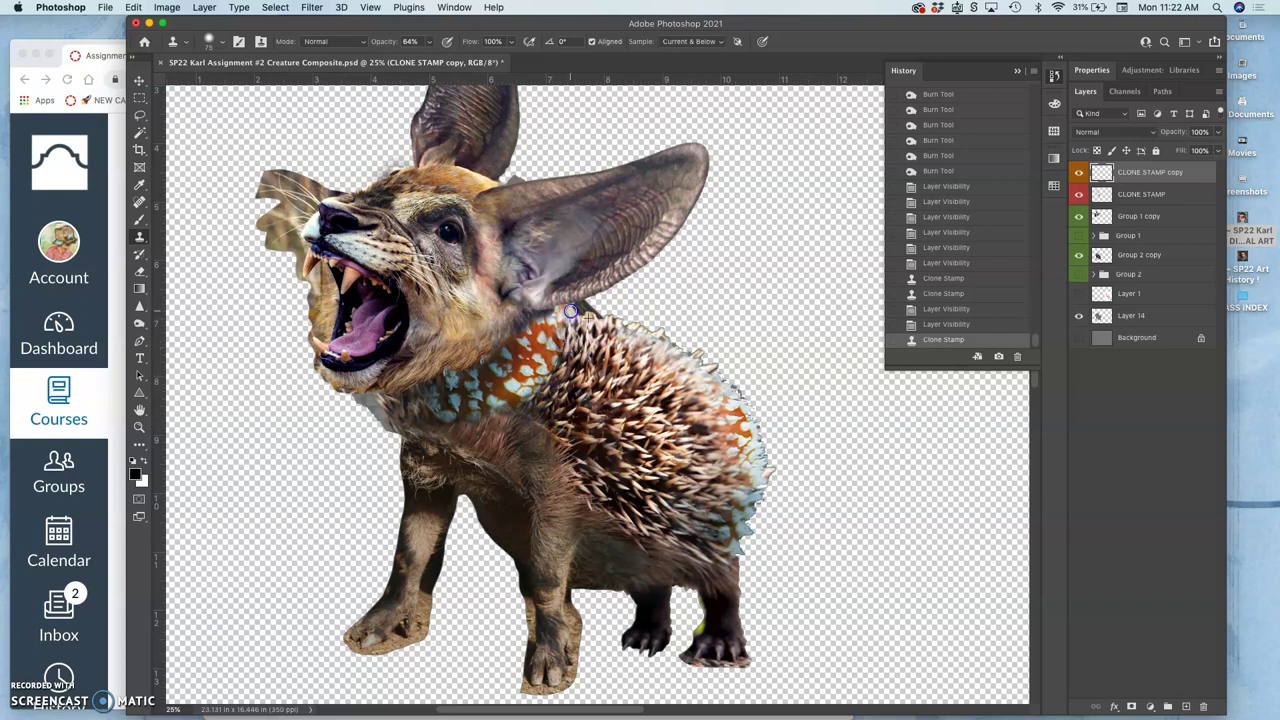
mouse_move(573, 437)
mouse_down()
mouse_move(606, 458)
mouse_move(700, 451)
mouse_move(680, 467)
mouse_move(716, 456)
mouse_move(678, 447)
mouse_up()
key(super+equal)
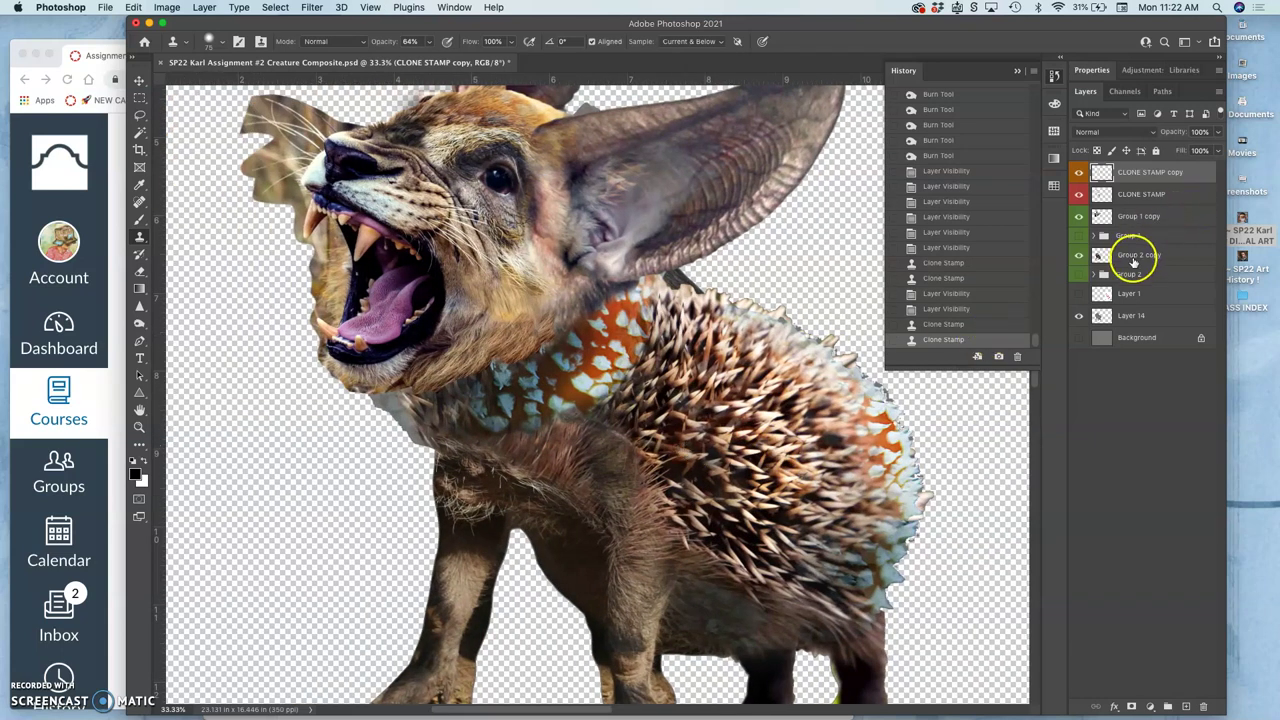
Select Group 1 copy, check the seam, and burn the neck where head meets body
click(1133, 259)
click(1131, 222)
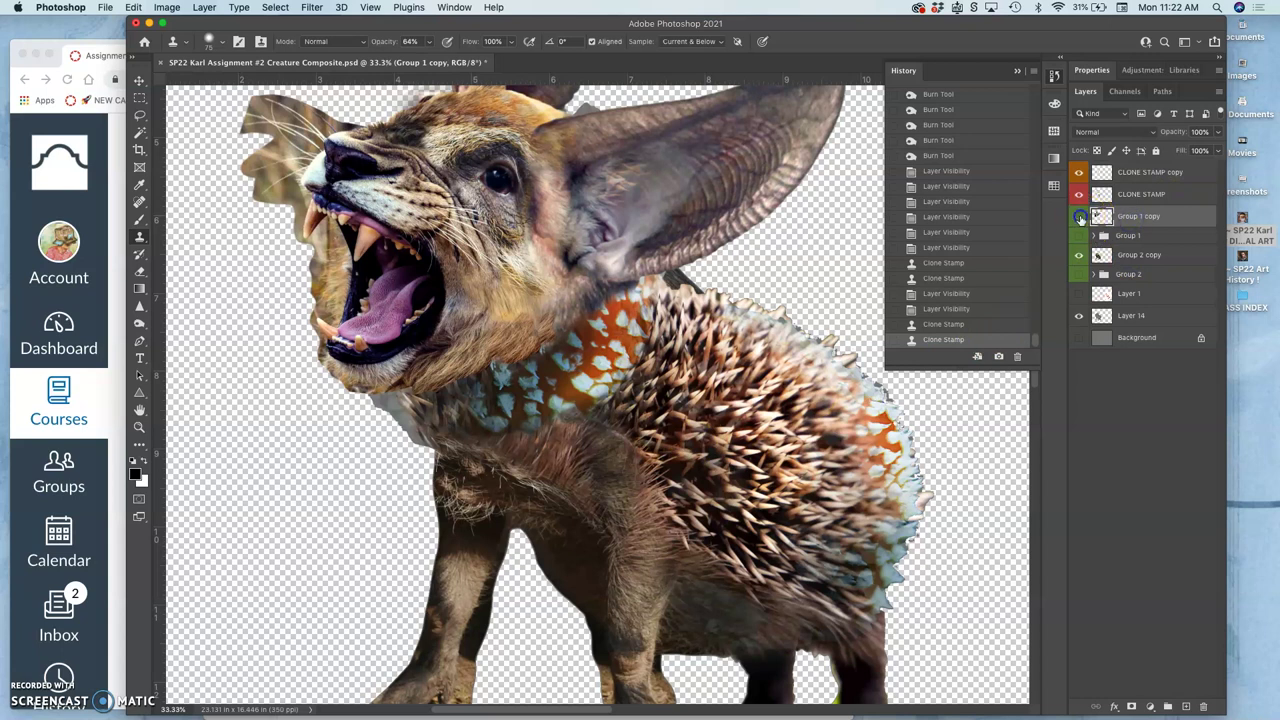
click(1079, 217)
click(1079, 217)
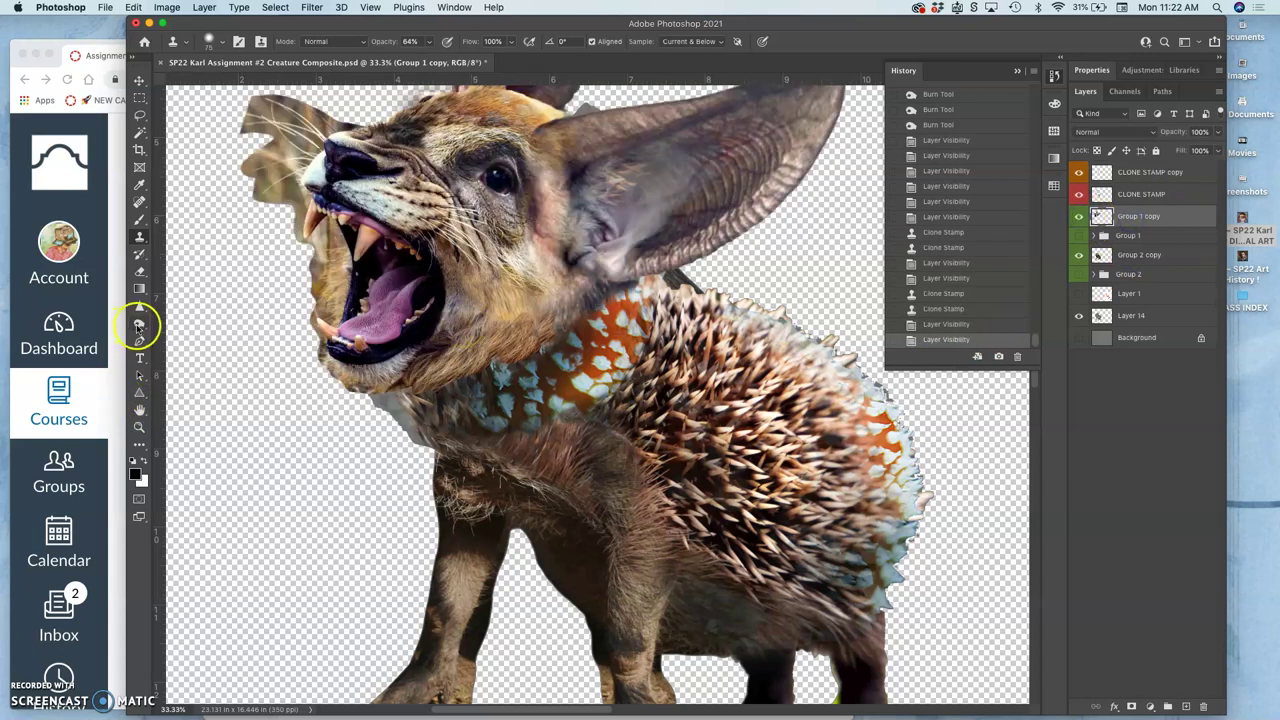
click(139, 325)
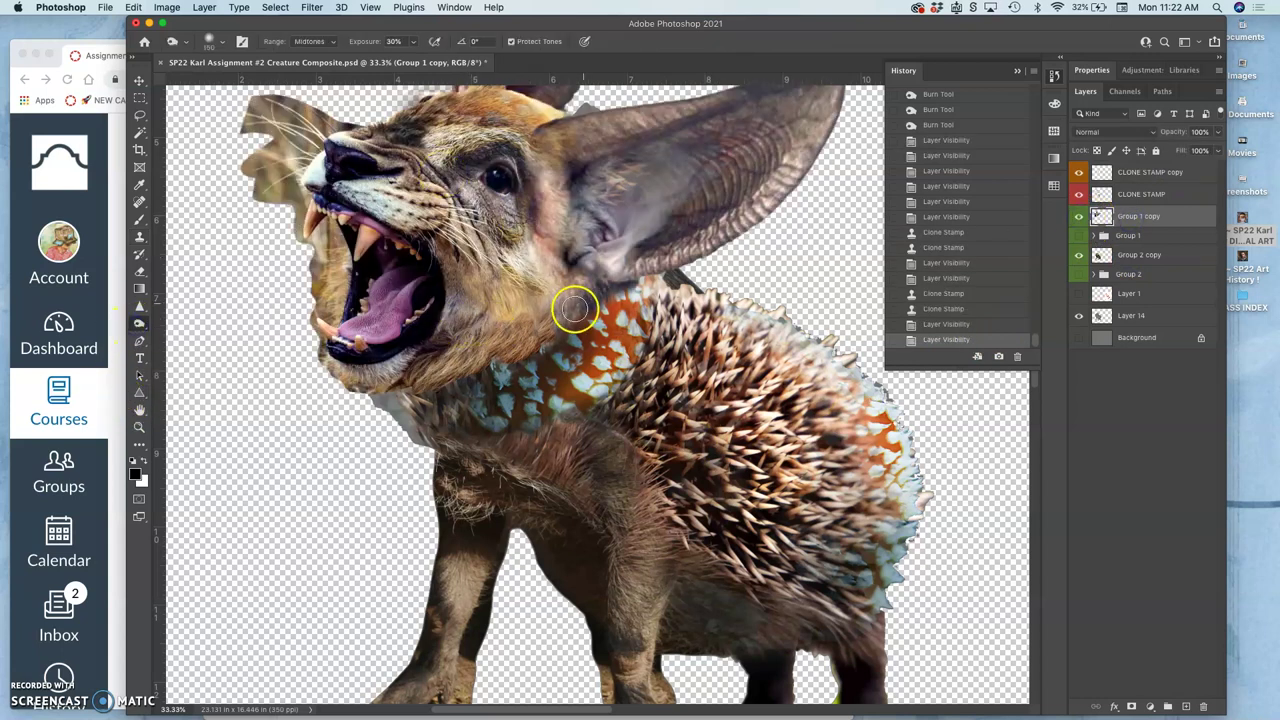
mouse_move(479, 349)
mouse_down()
mouse_move(519, 332)
mouse_move(383, 380)
mouse_move(381, 368)
mouse_move(565, 298)
mouse_up()
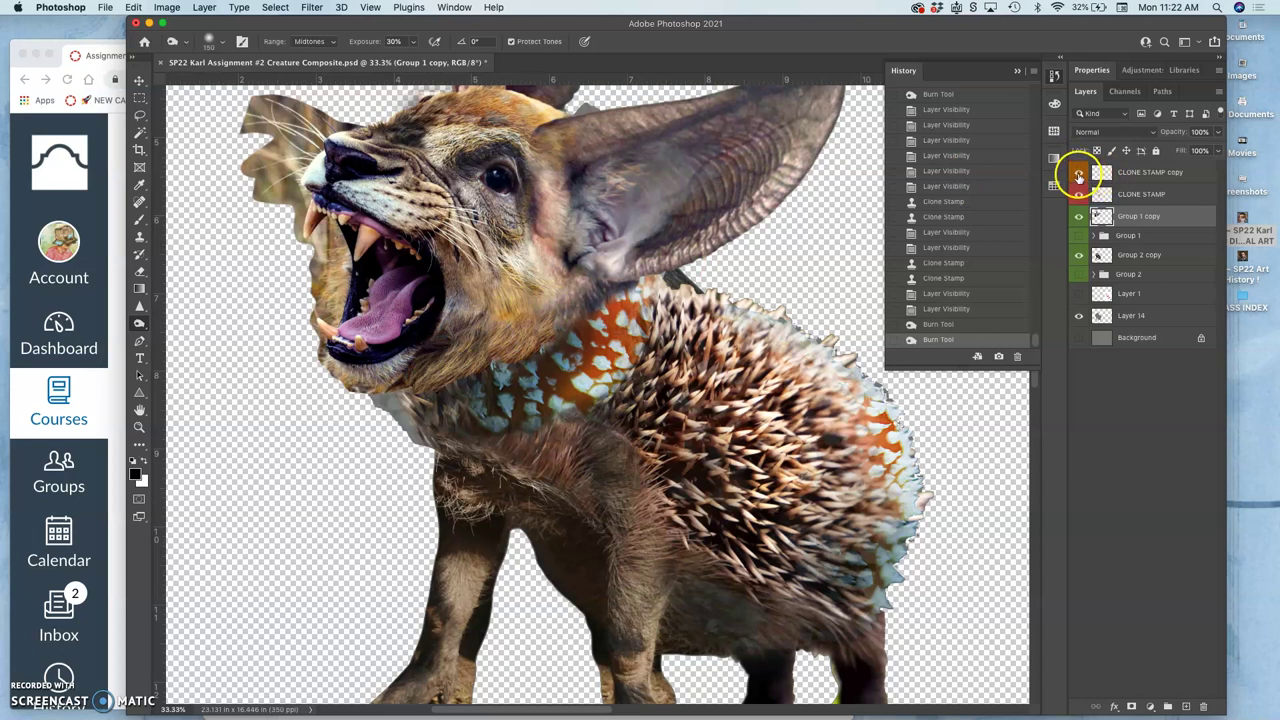
Try erasing cloned pixels across the neck on CLONE STAMP copy, then undo both eraser strokes
click(1078, 173)
click(1078, 173)
click(1128, 172)
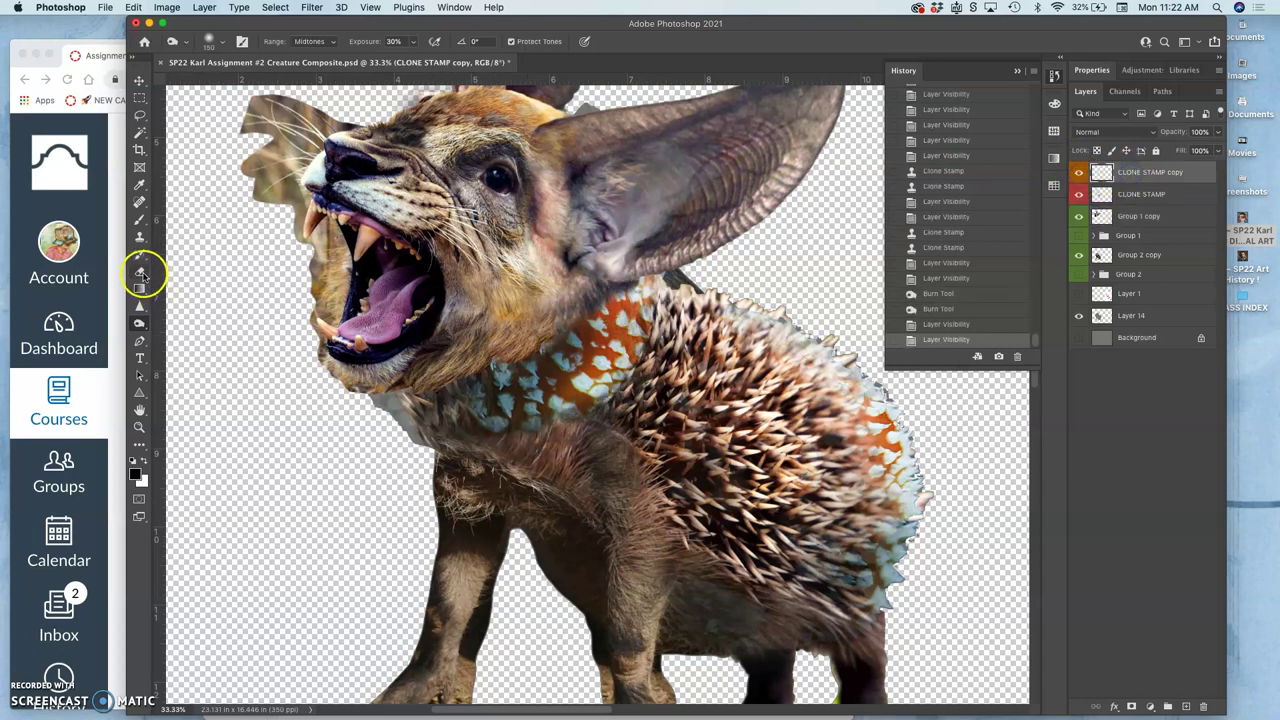
click(140, 272)
drag(437, 277, 520, 298)
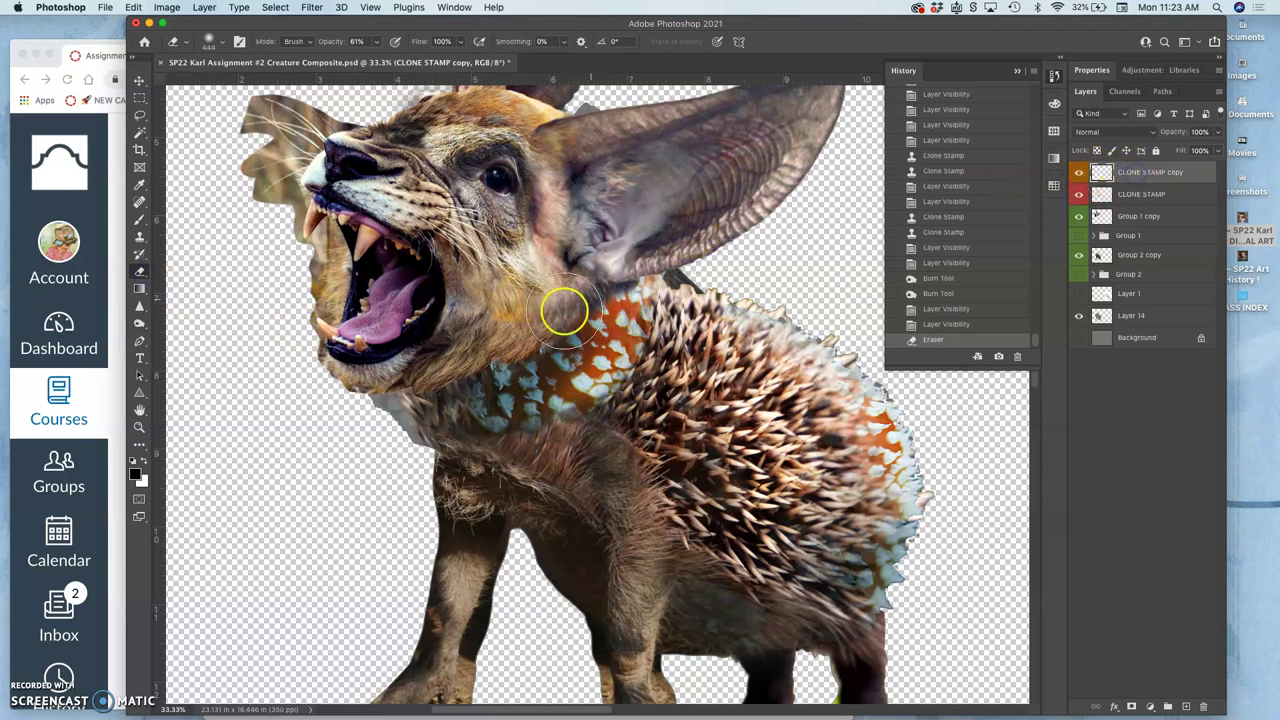
mouse_move(549, 322)
mouse_down()
mouse_move(509, 320)
mouse_move(520, 296)
mouse_up()
key(super+z)
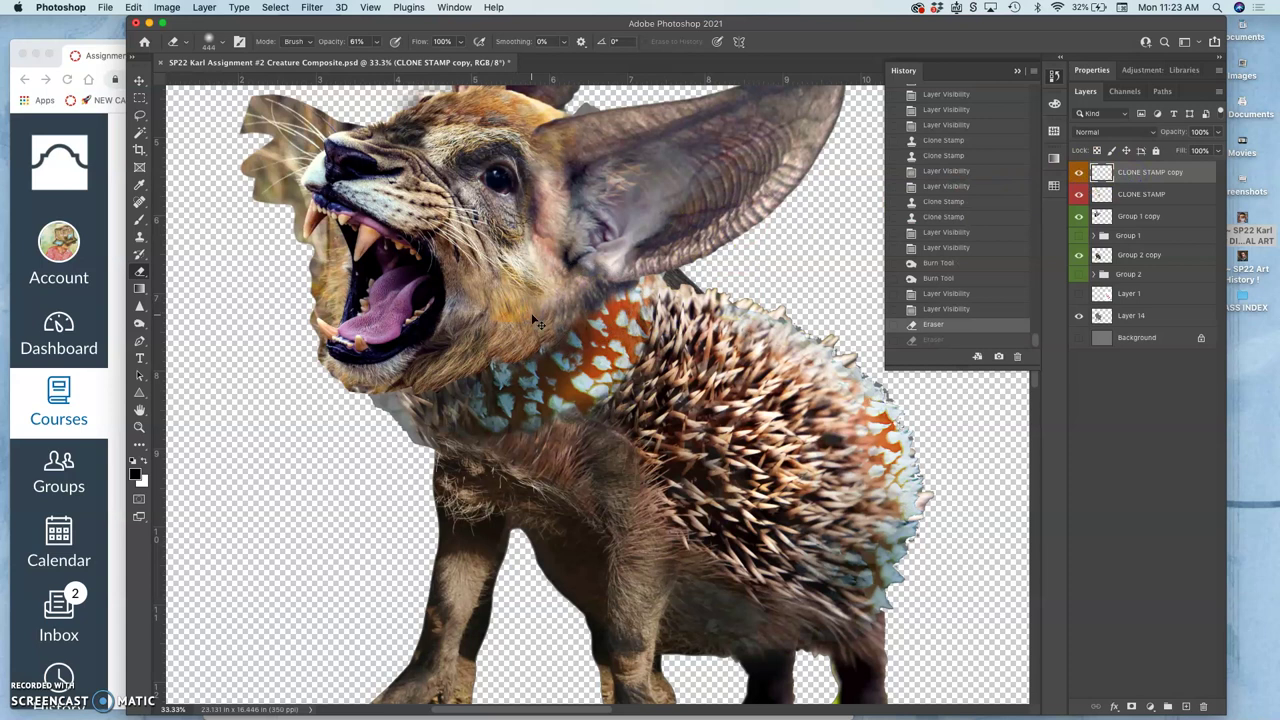
key(super+z)
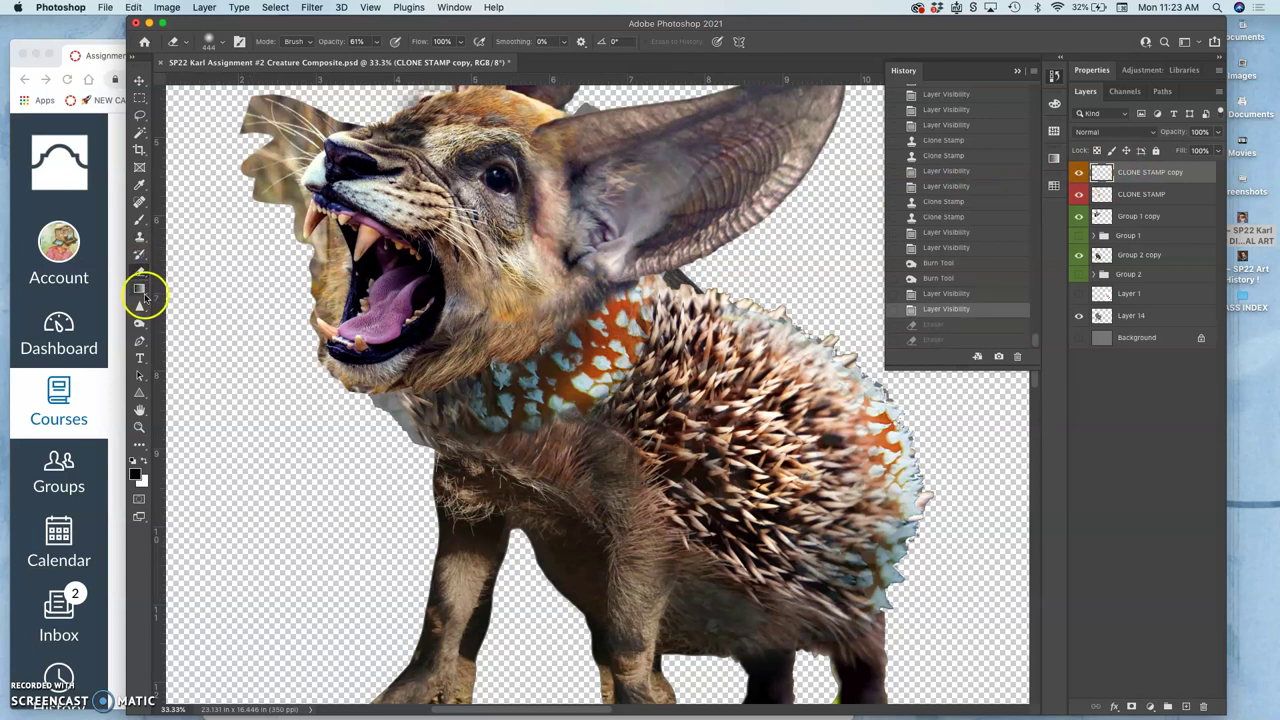
Burn the lion's neck beneath the jaw on the Group 1 copy layer
click(140, 323)
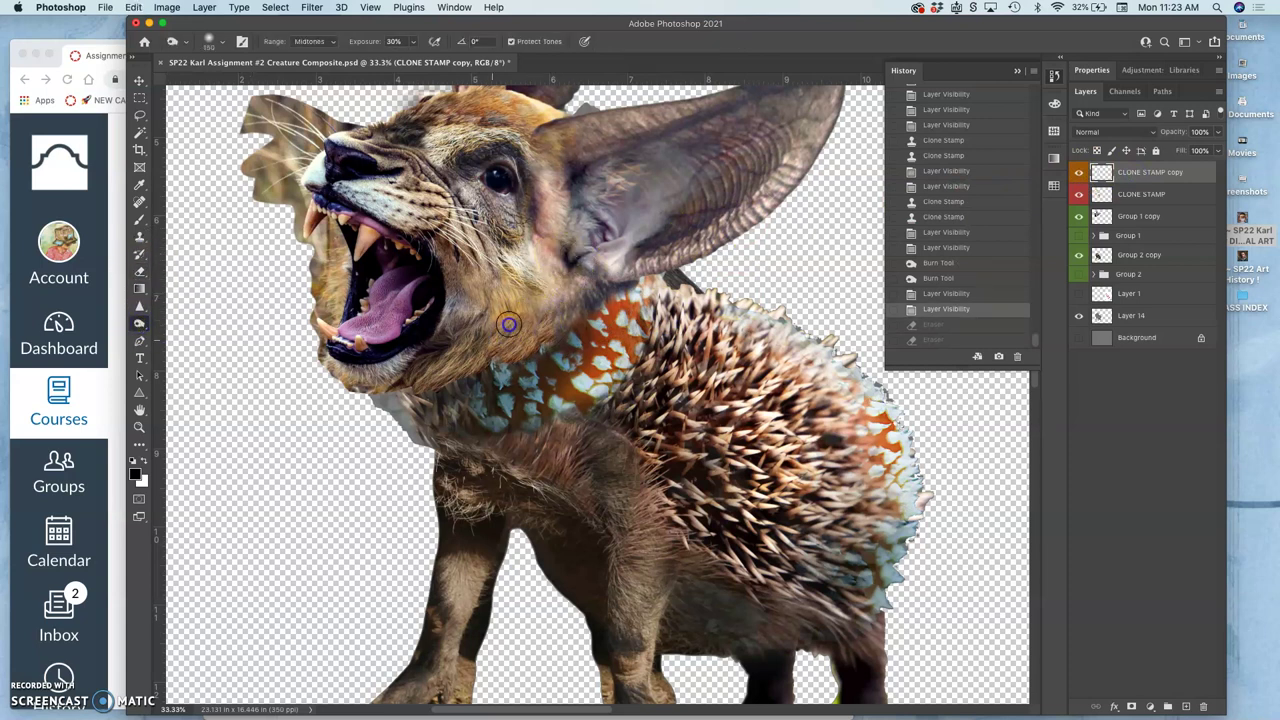
mouse_move(553, 318)
mouse_down()
mouse_move(500, 356)
mouse_move(530, 330)
mouse_up()
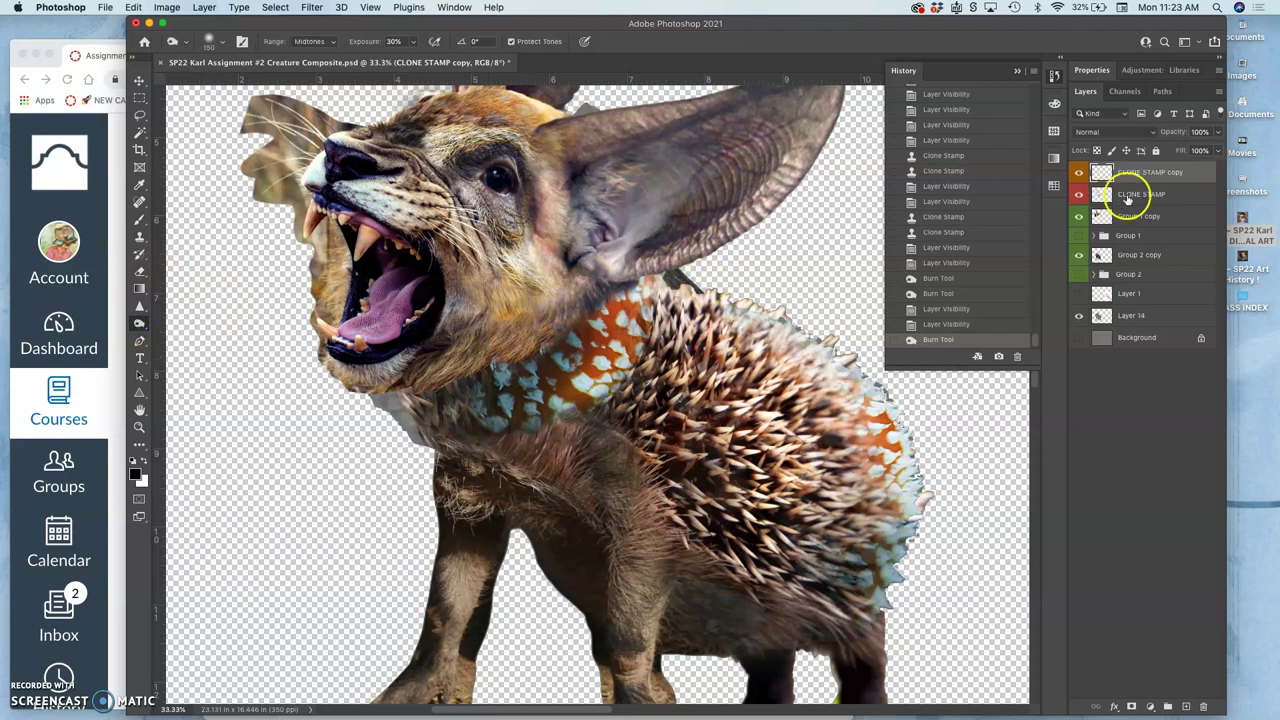
click(1079, 216)
click(1079, 216)
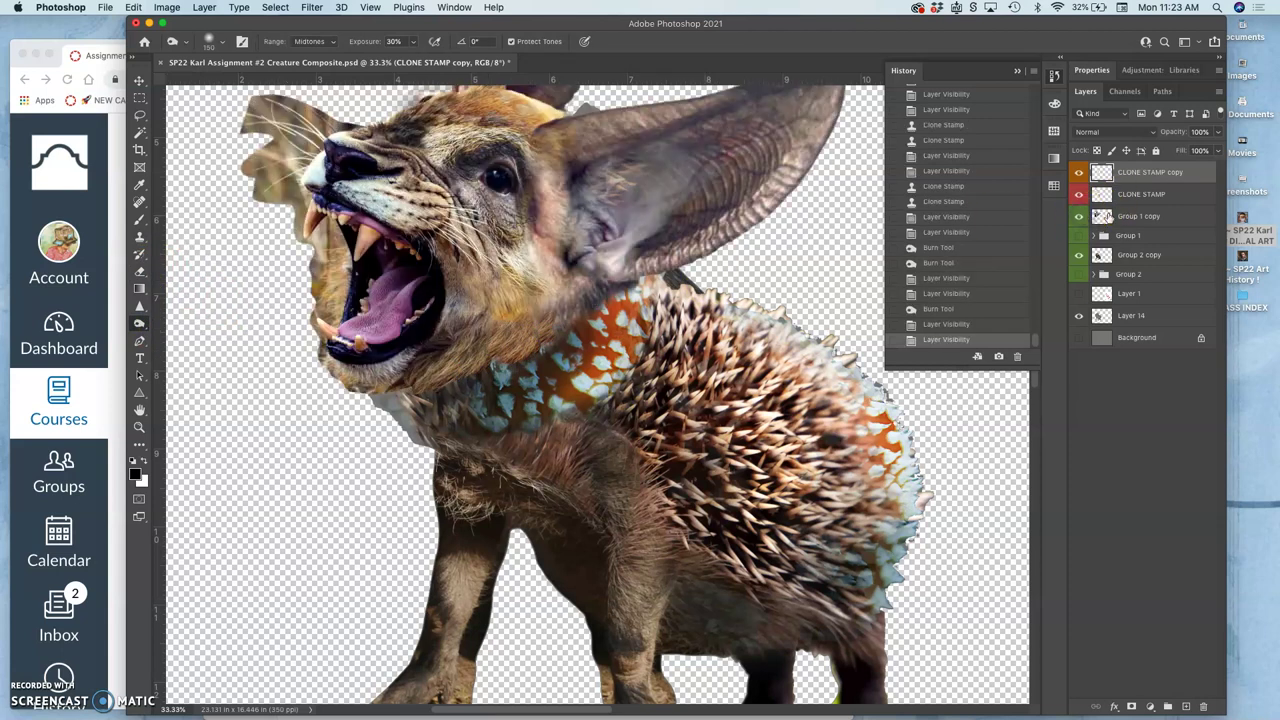
click(1118, 216)
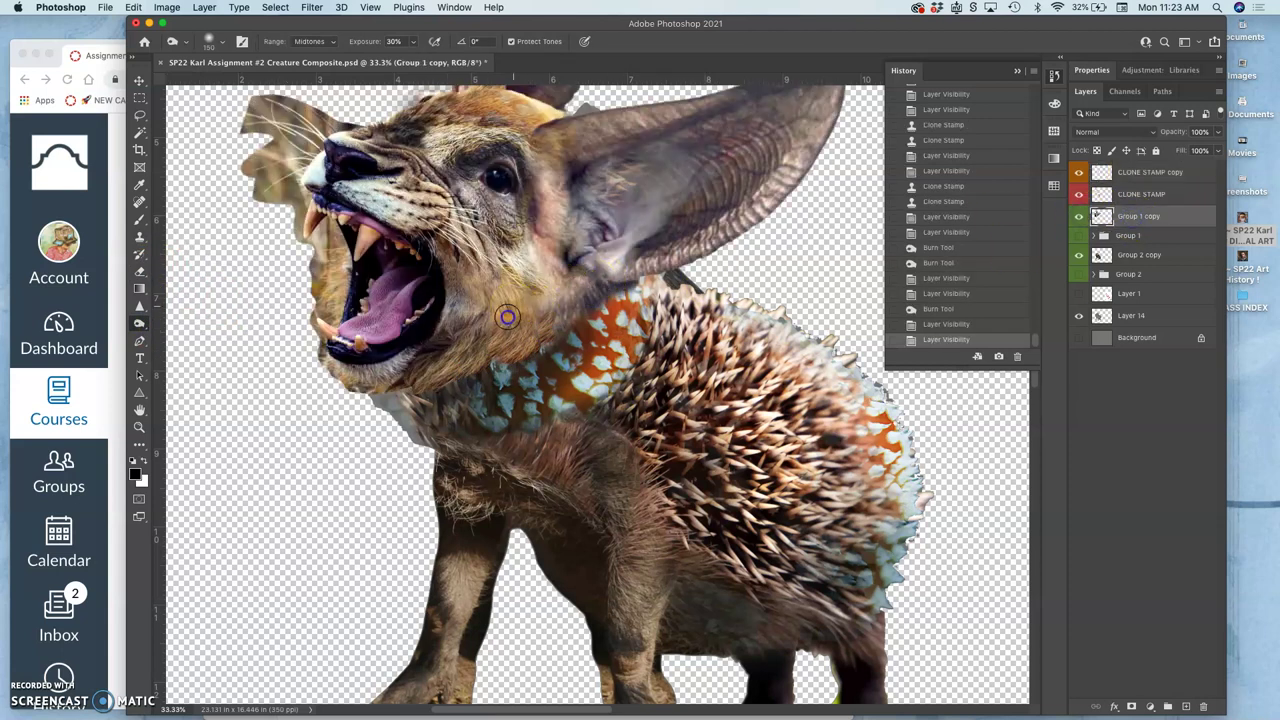
mouse_move(514, 316)
mouse_down()
mouse_move(334, 348)
mouse_move(497, 323)
mouse_up()
key(super+equal)
key(super+equal)
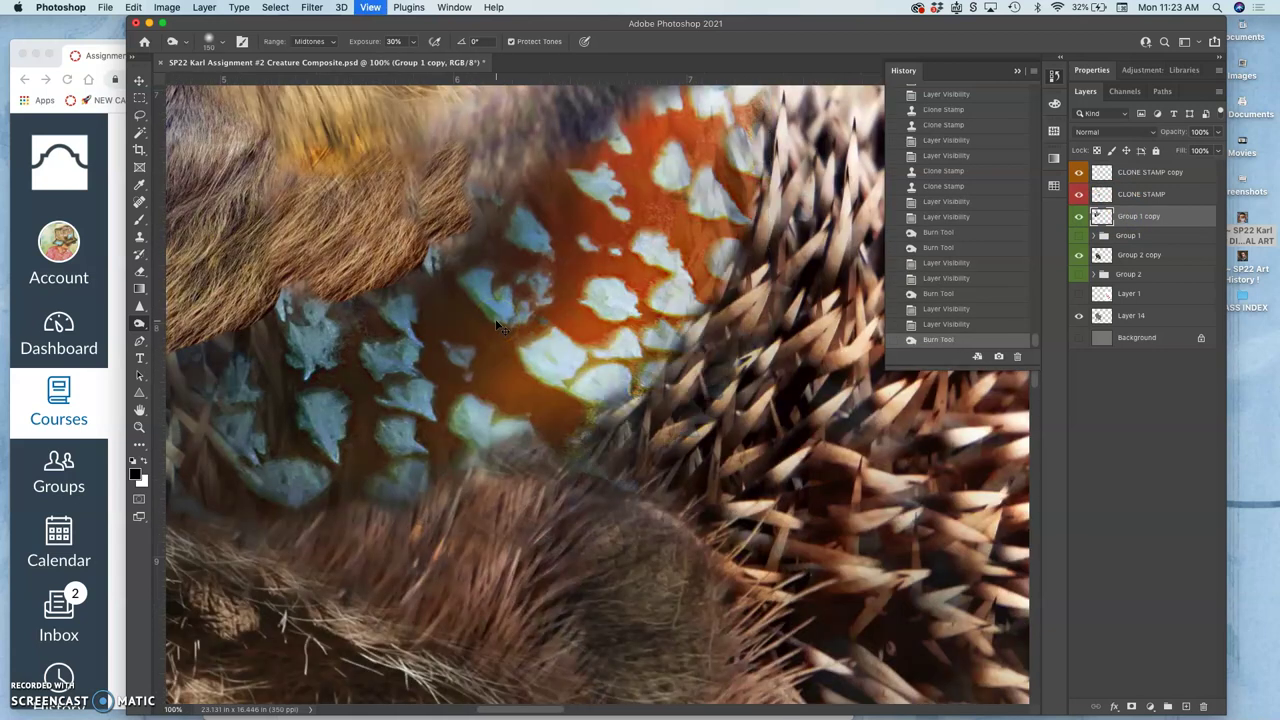
scroll(600, 200, left, 8)
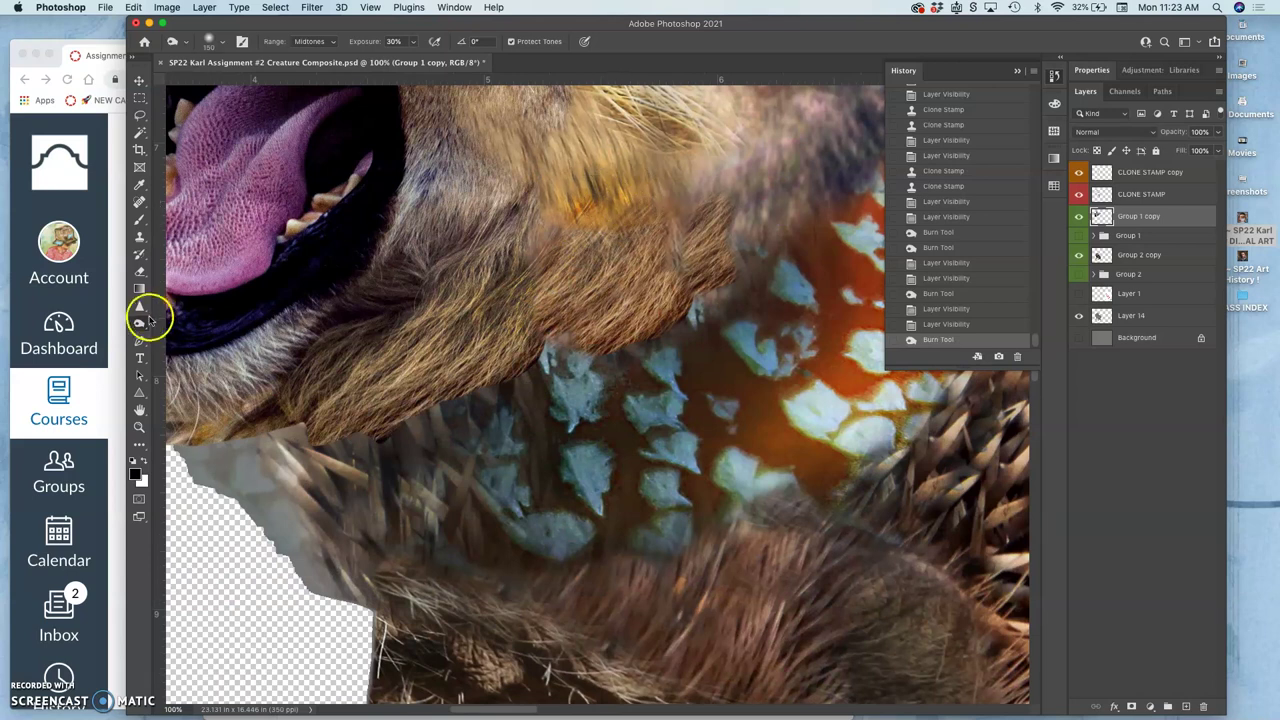
Desaturate two patches of neck fur with a soft 444 px Sponge brush at 29% flow
drag(139, 325, 180, 358)
click(223, 46)
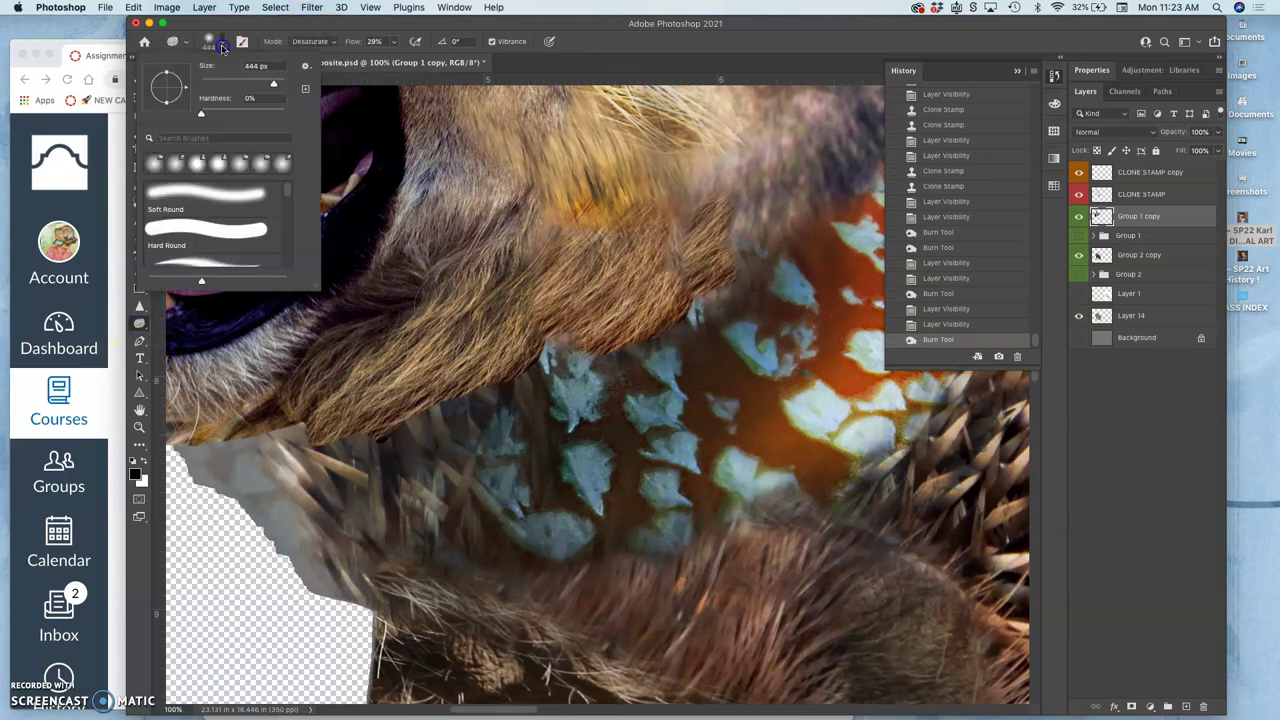
key(Return)
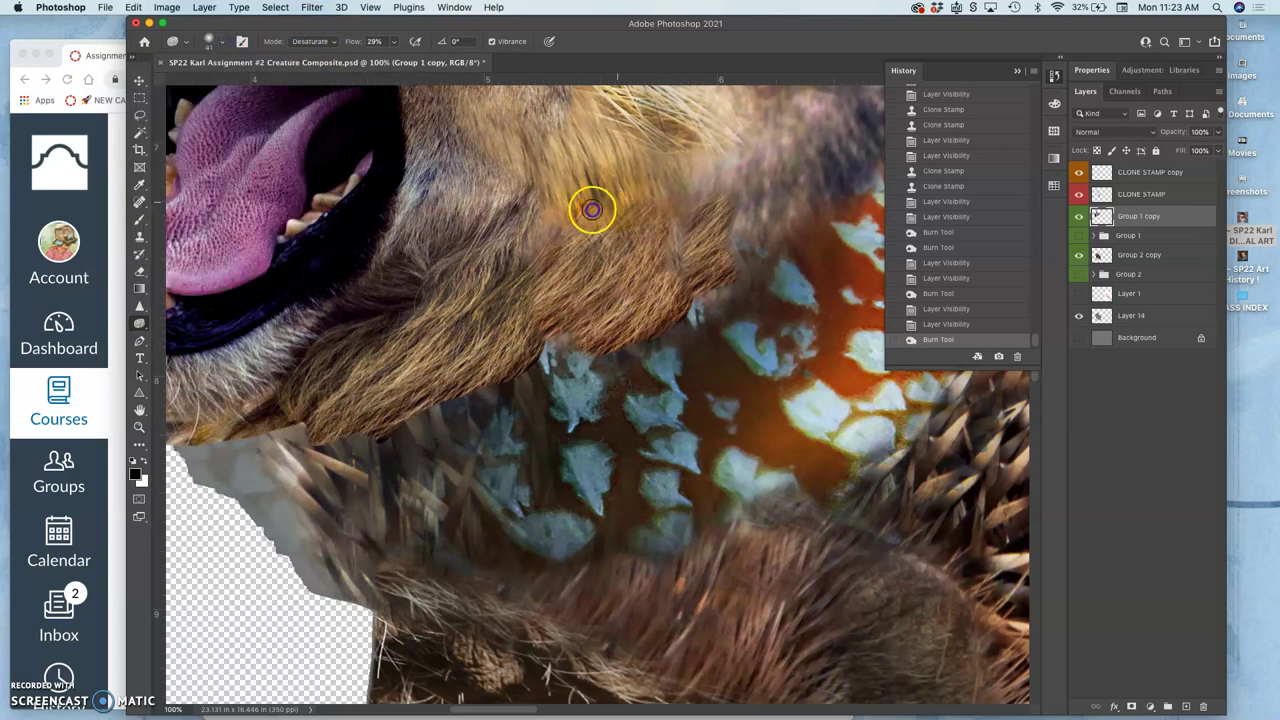
mouse_move(608, 194)
mouse_down()
mouse_move(579, 211)
mouse_move(574, 178)
mouse_move(573, 212)
mouse_move(614, 211)
mouse_move(632, 195)
mouse_move(605, 222)
mouse_move(637, 213)
mouse_move(635, 187)
mouse_move(640, 200)
mouse_move(648, 190)
mouse_move(689, 266)
mouse_up()
drag(737, 193, 754, 209)
key(ctrl+minus)
key(ctrl+minus)
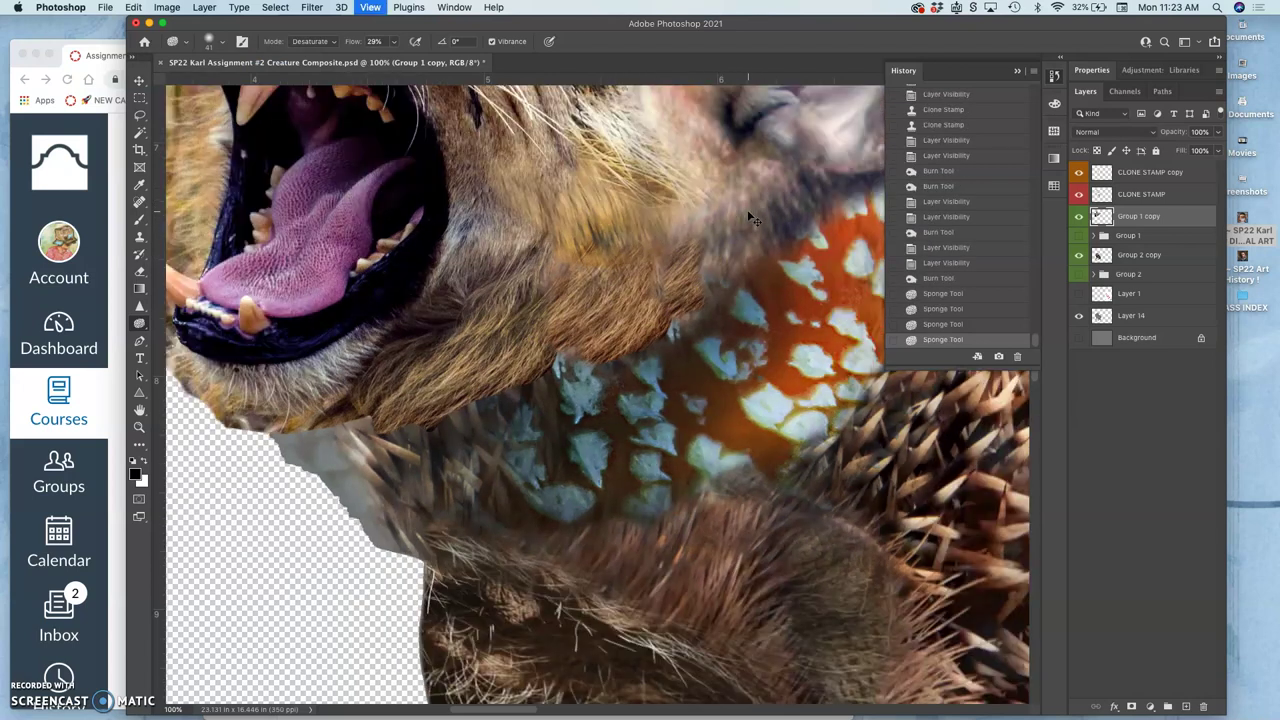
Sharpen the fur near the neck and between the eye and ear at 39% strength
click(140, 306)
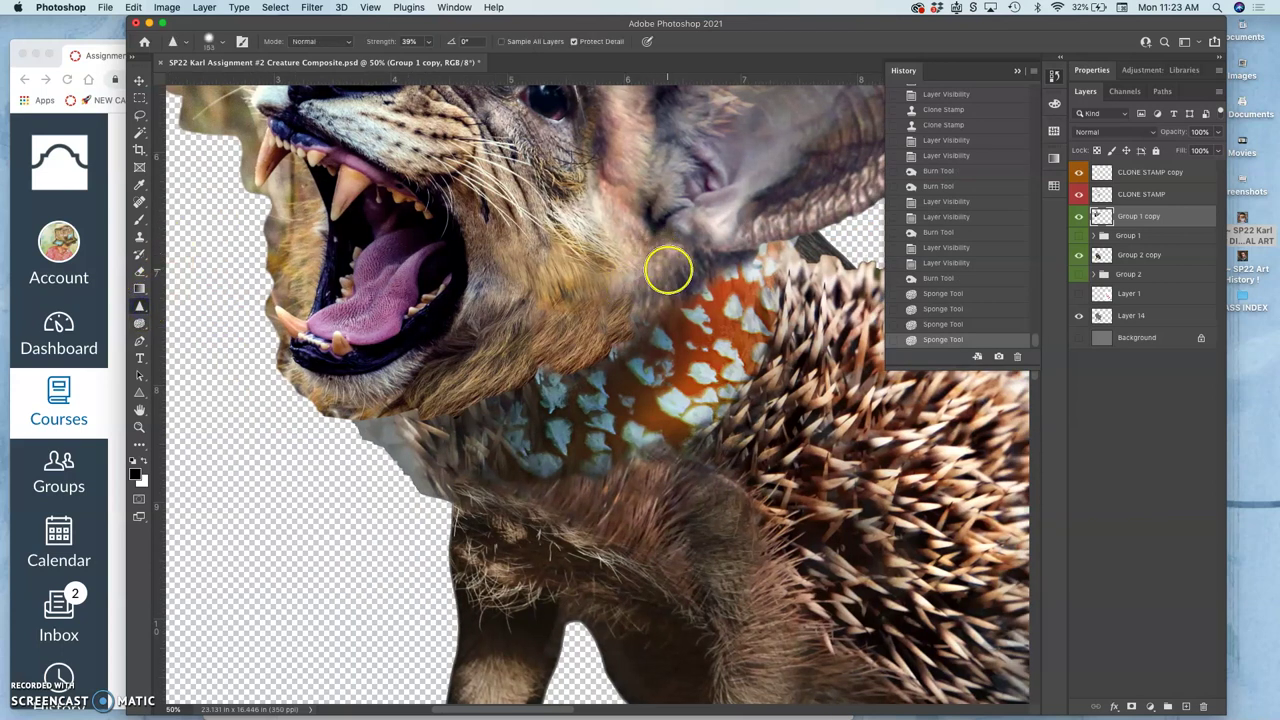
drag(652, 268, 692, 272)
scroll(692, 272, up, 5)
click(640, 302)
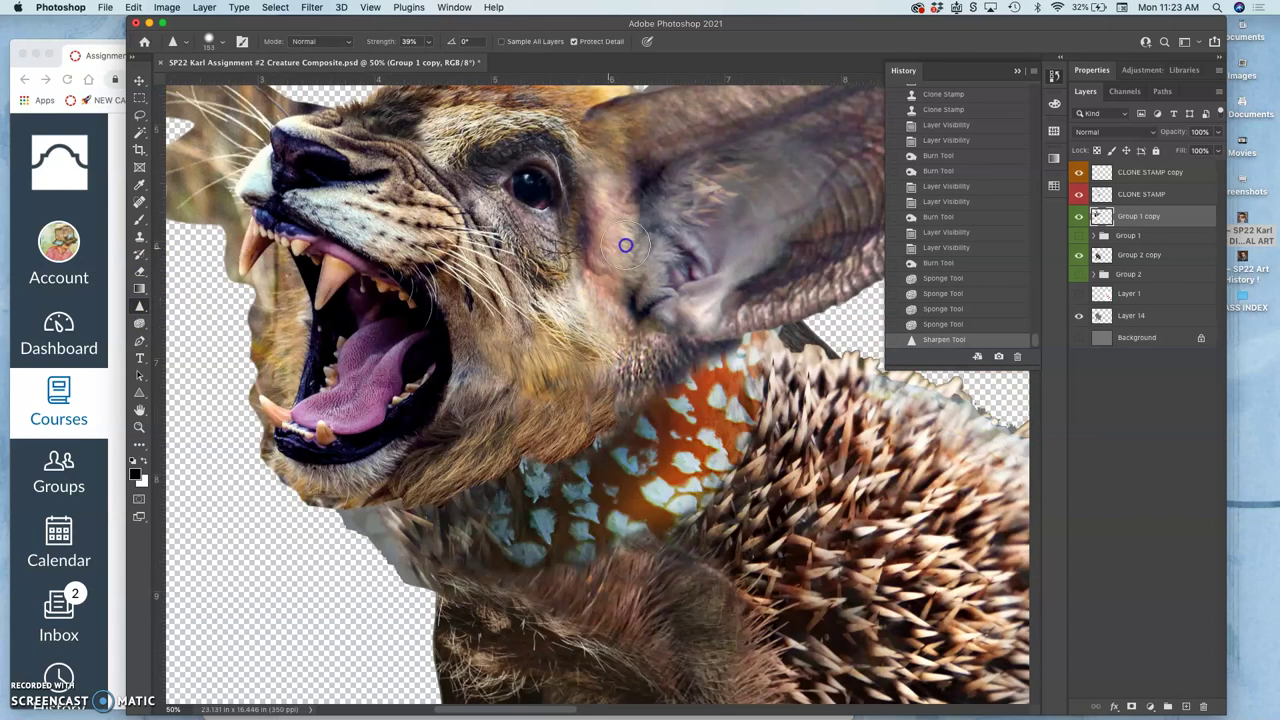
mouse_move(618, 250)
mouse_down()
mouse_move(626, 221)
mouse_move(607, 182)
mouse_move(652, 240)
mouse_move(624, 257)
mouse_move(602, 300)
mouse_move(609, 327)
mouse_move(716, 267)
mouse_up()
scroll(650, 240, up, 5)
Sharpen the face fur and the detail of both ears
mouse_move(708, 349)
mouse_down()
mouse_move(683, 400)
mouse_move(649, 371)
mouse_up()
scroll(645, 375, up, 5)
drag(662, 328, 557, 276)
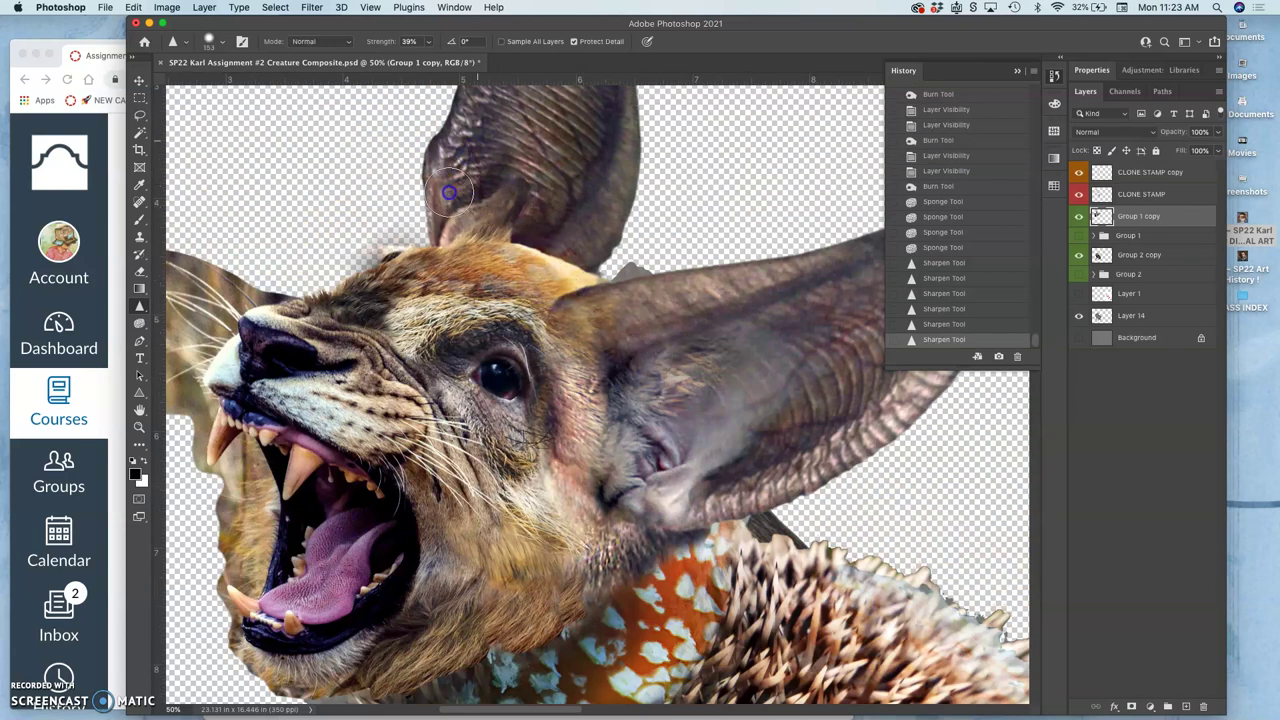
drag(445, 197, 460, 209)
scroll(529, 228, down, 5)
scroll(529, 228, left, 5)
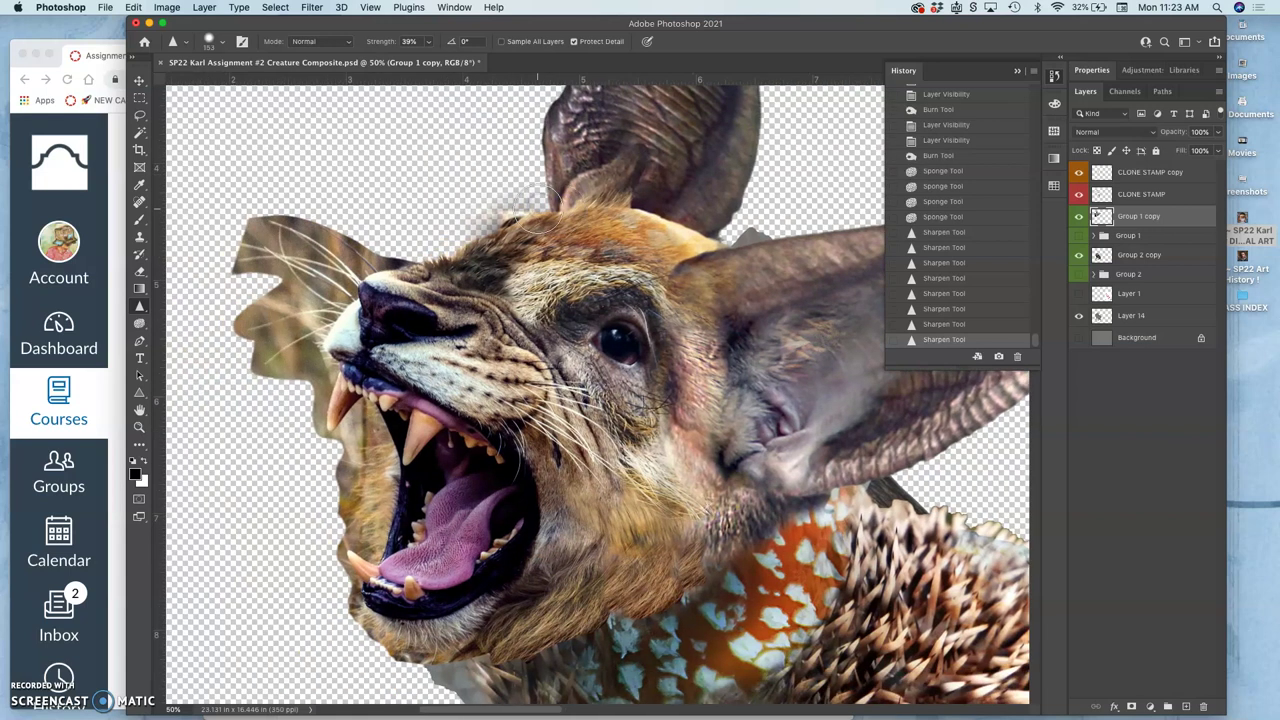
scroll(537, 210, right, 5)
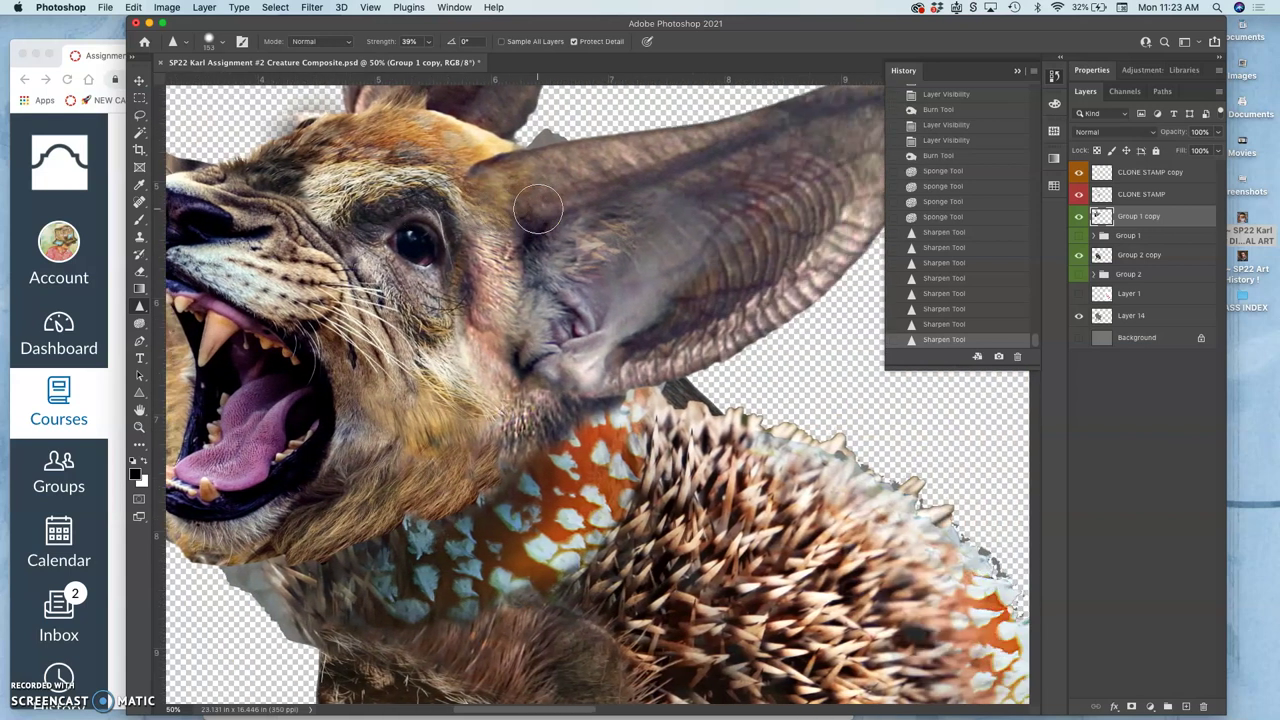
drag(655, 310, 666, 300)
scroll(660, 300, left, 10)
scroll(660, 300, down, 3)
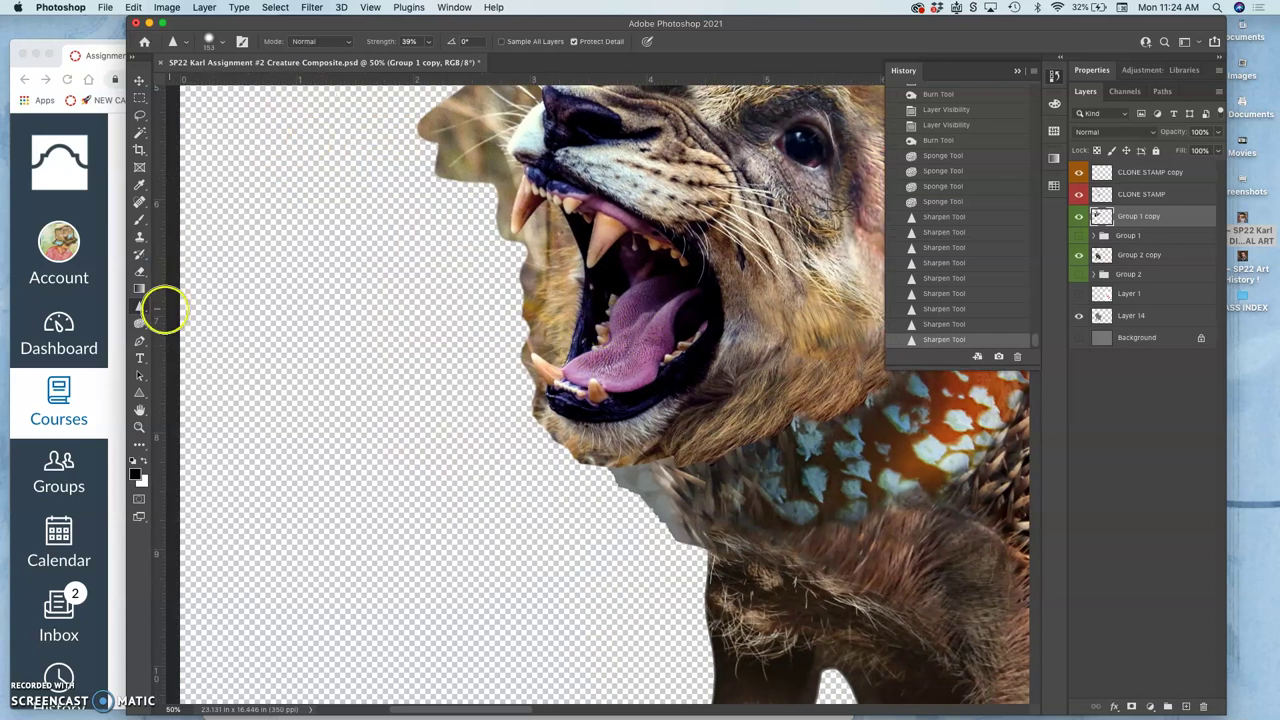
Switch the Sponge to Saturate mode and boost colour on the tongue and eye
click(139, 325)
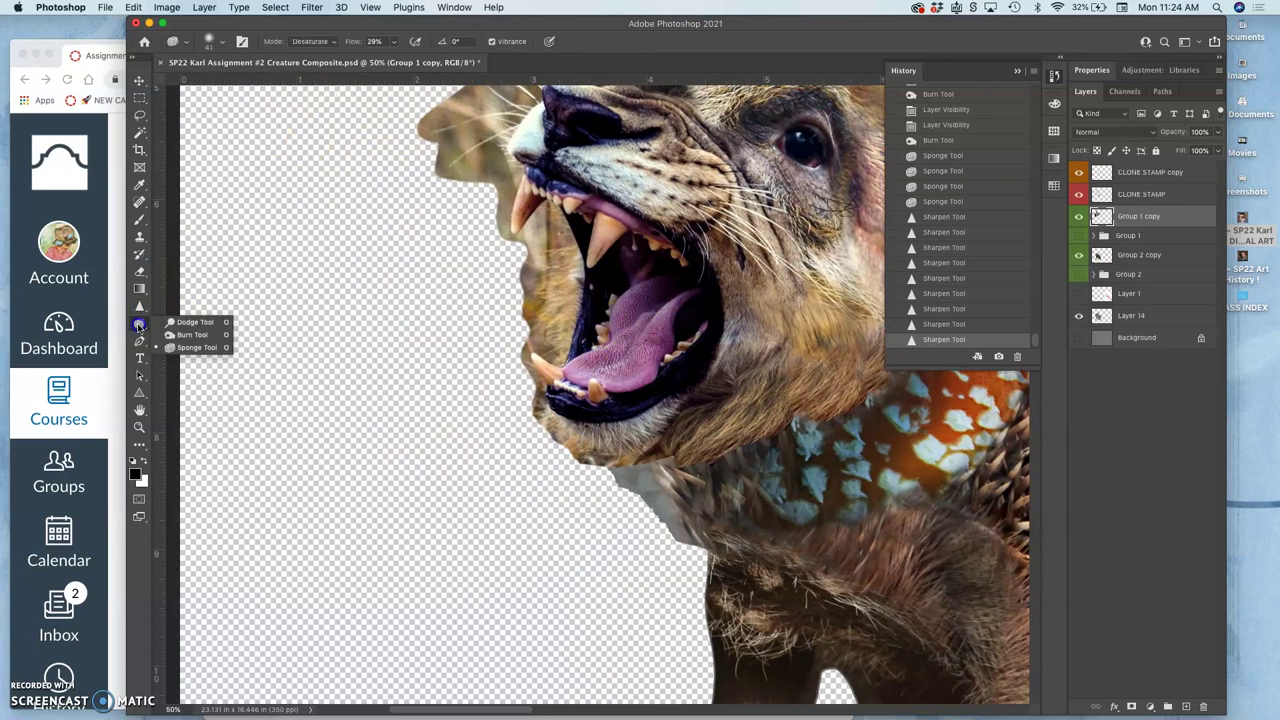
click(330, 41)
click(318, 43)
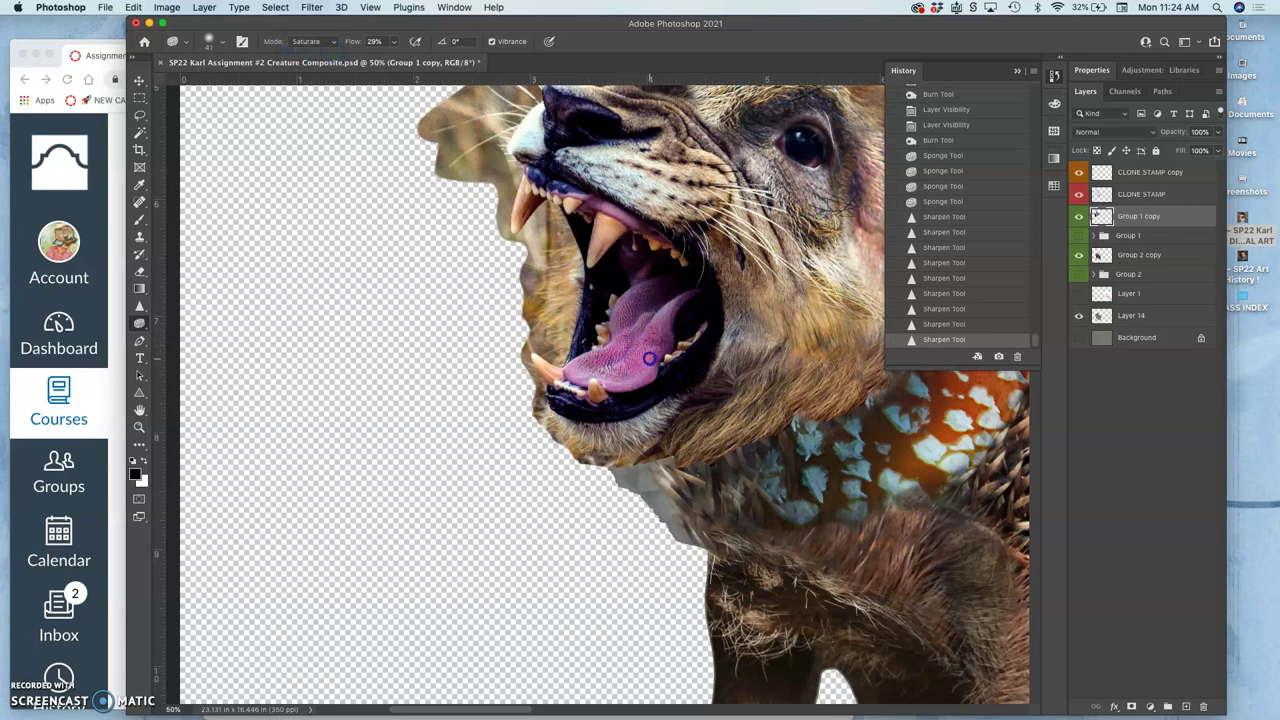
drag(659, 341, 677, 304)
scroll(690, 386, right, 5)
scroll(690, 386, up, 2)
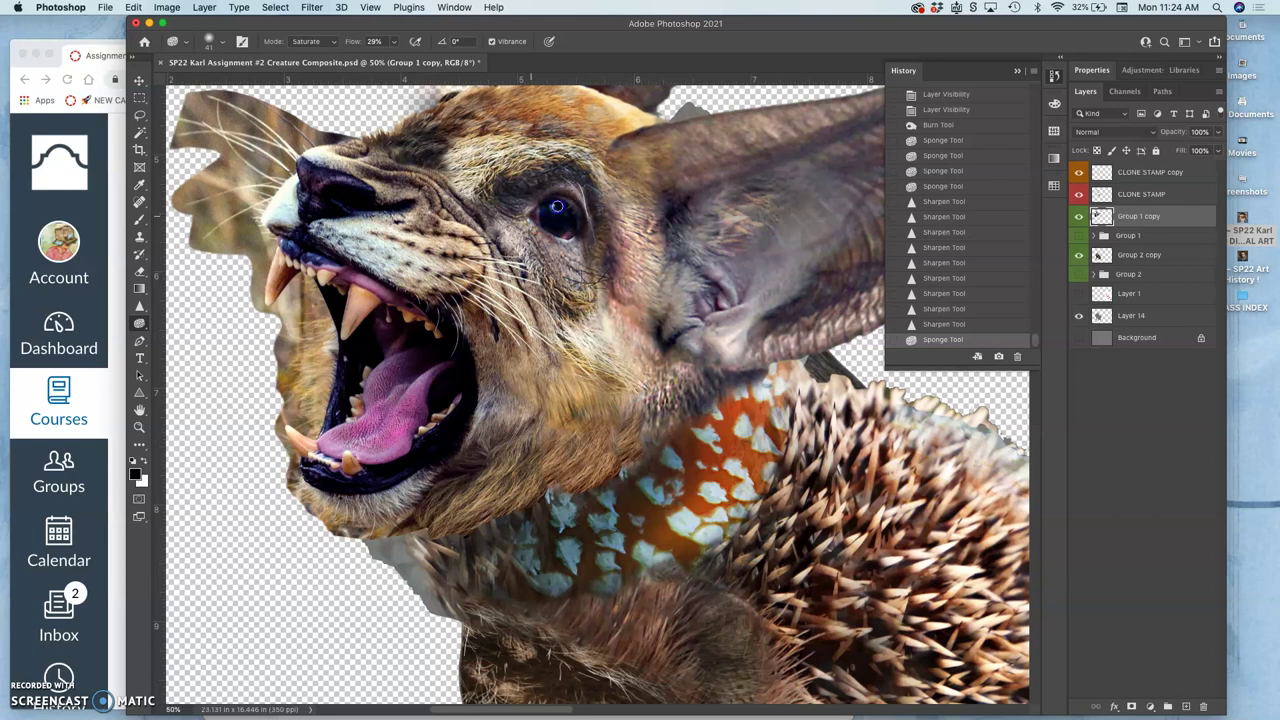
drag(576, 225, 573, 220)
scroll(638, 360, right, 2)
scroll(638, 360, up, 2)
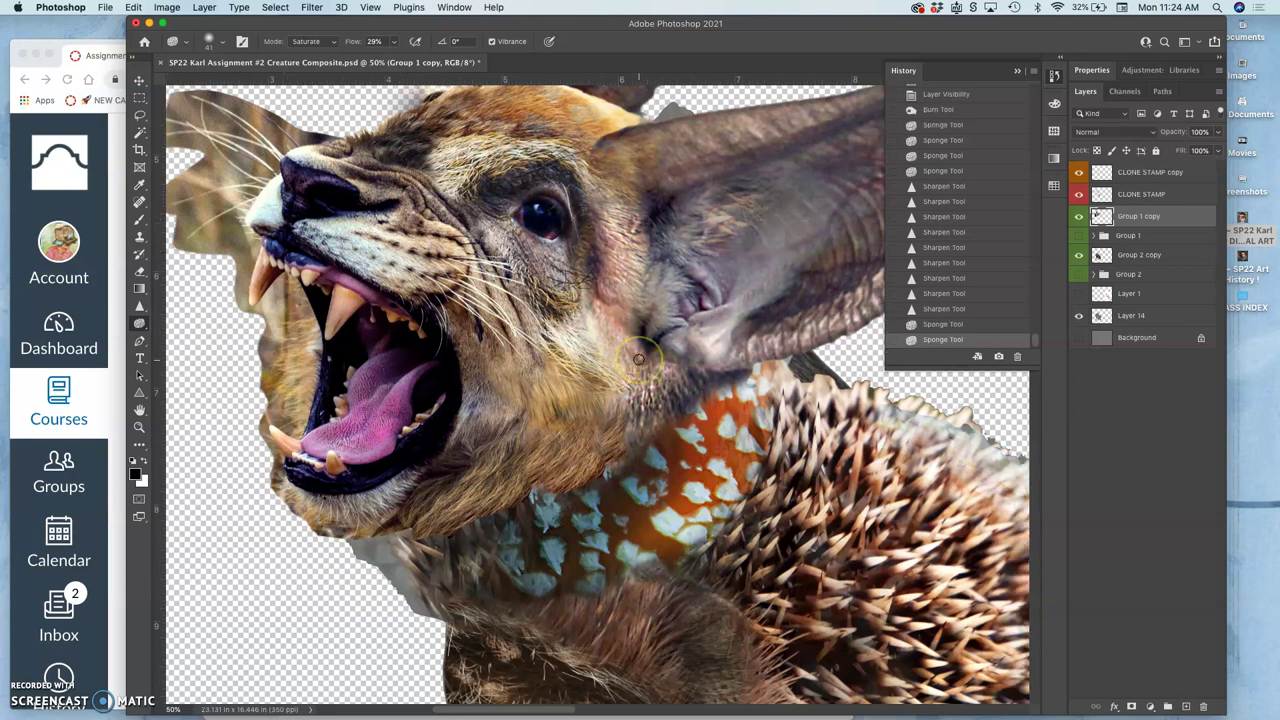
Saturate the right and left ears with a 444 px Sponge brush
key(super+minus)
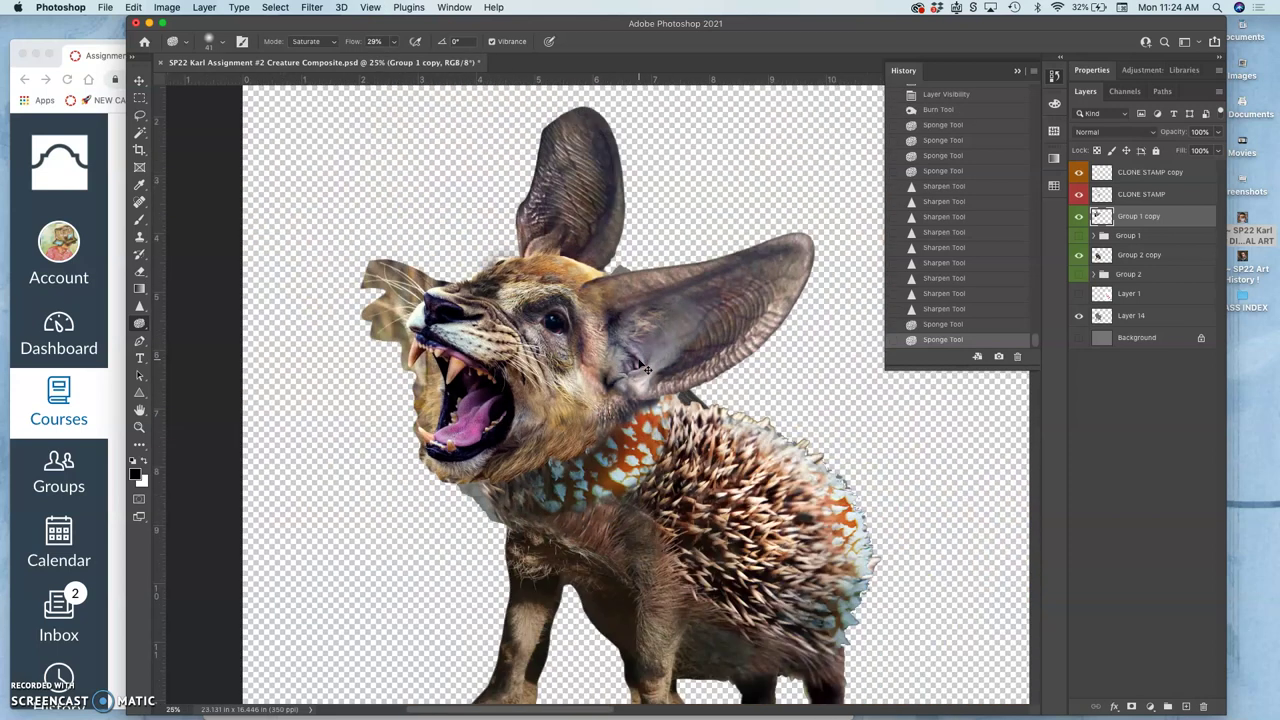
alt+click(658, 350)
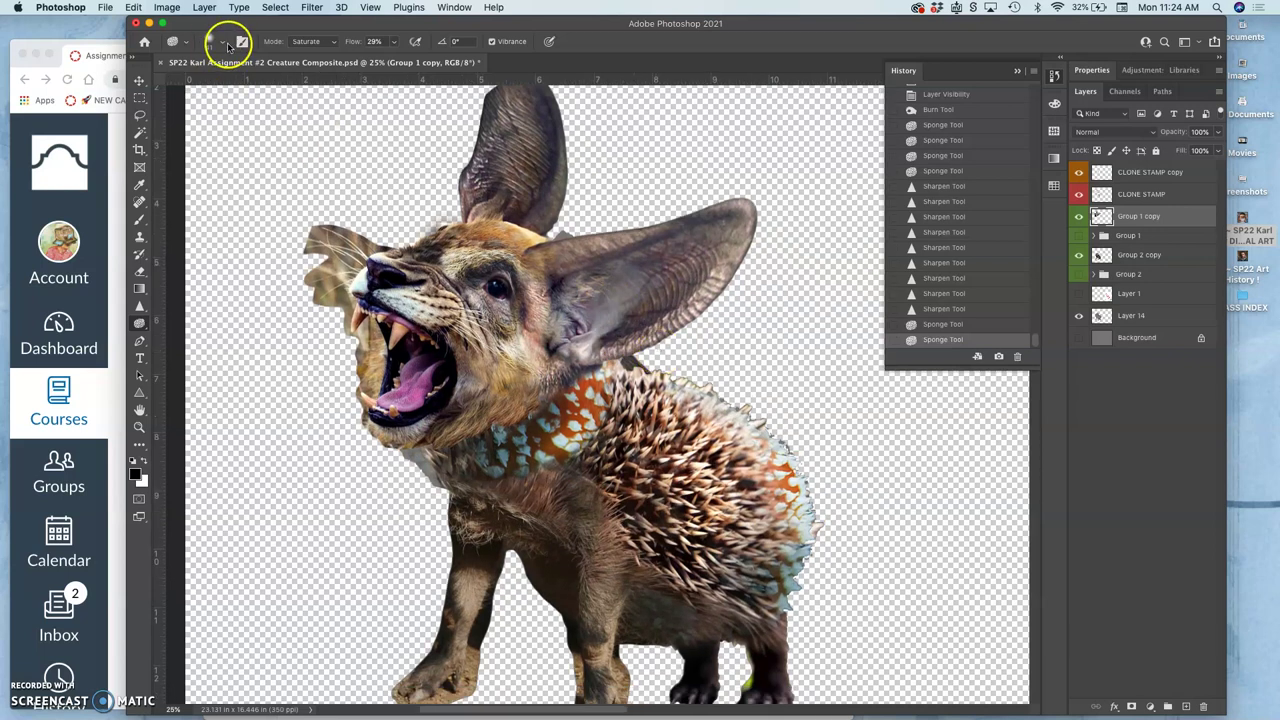
click(222, 42)
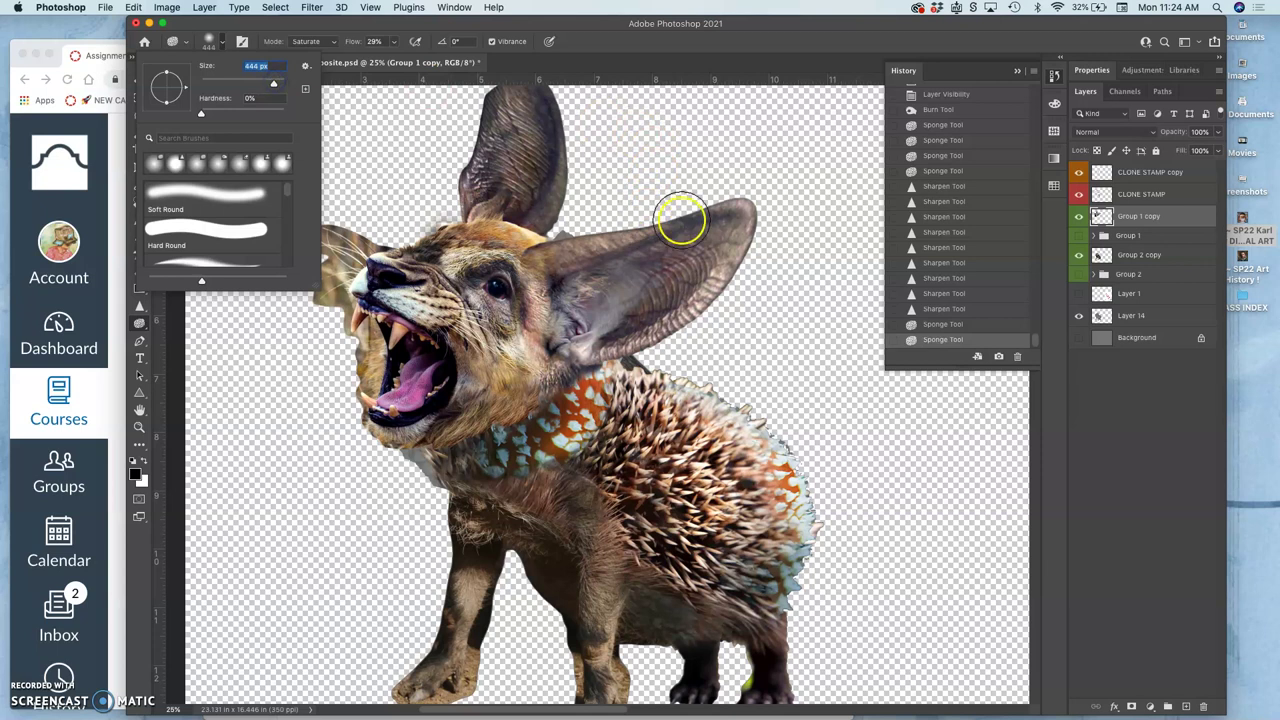
click(686, 251)
mouse_move(606, 268)
mouse_down()
mouse_move(706, 271)
mouse_move(693, 309)
mouse_move(673, 303)
mouse_move(726, 248)
mouse_up()
mouse_move(558, 188)
mouse_down()
mouse_move(531, 164)
mouse_move(531, 200)
mouse_move(546, 186)
mouse_move(533, 124)
mouse_move(560, 220)
mouse_up()
Zoom out to the full canvas and save the creature composite
scroll(640, 355, right, 3)
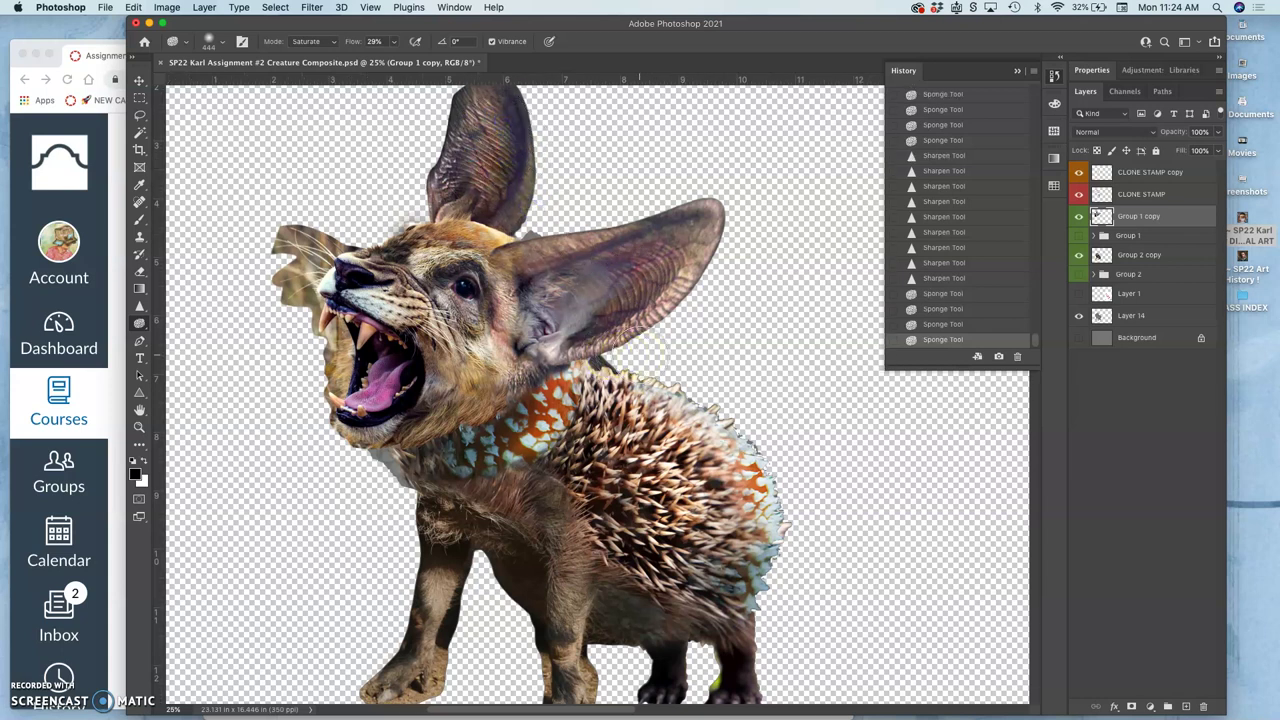
key(super+minus)
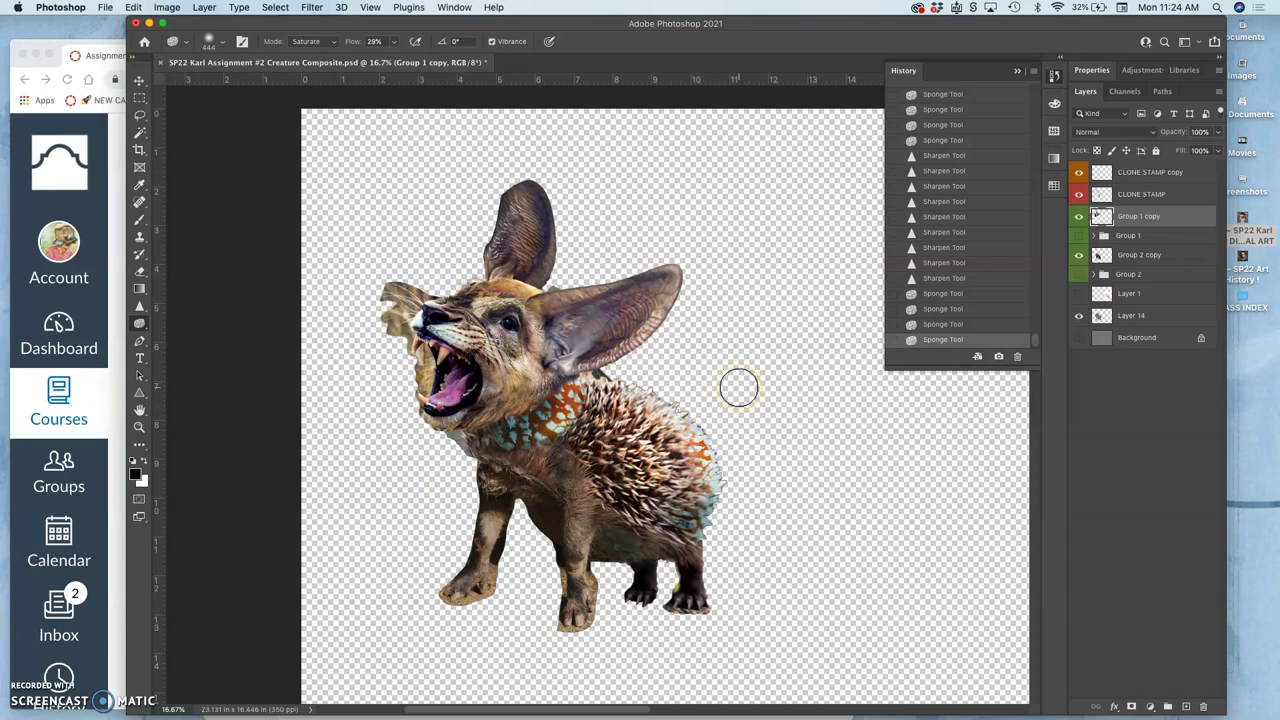
key(super+s)
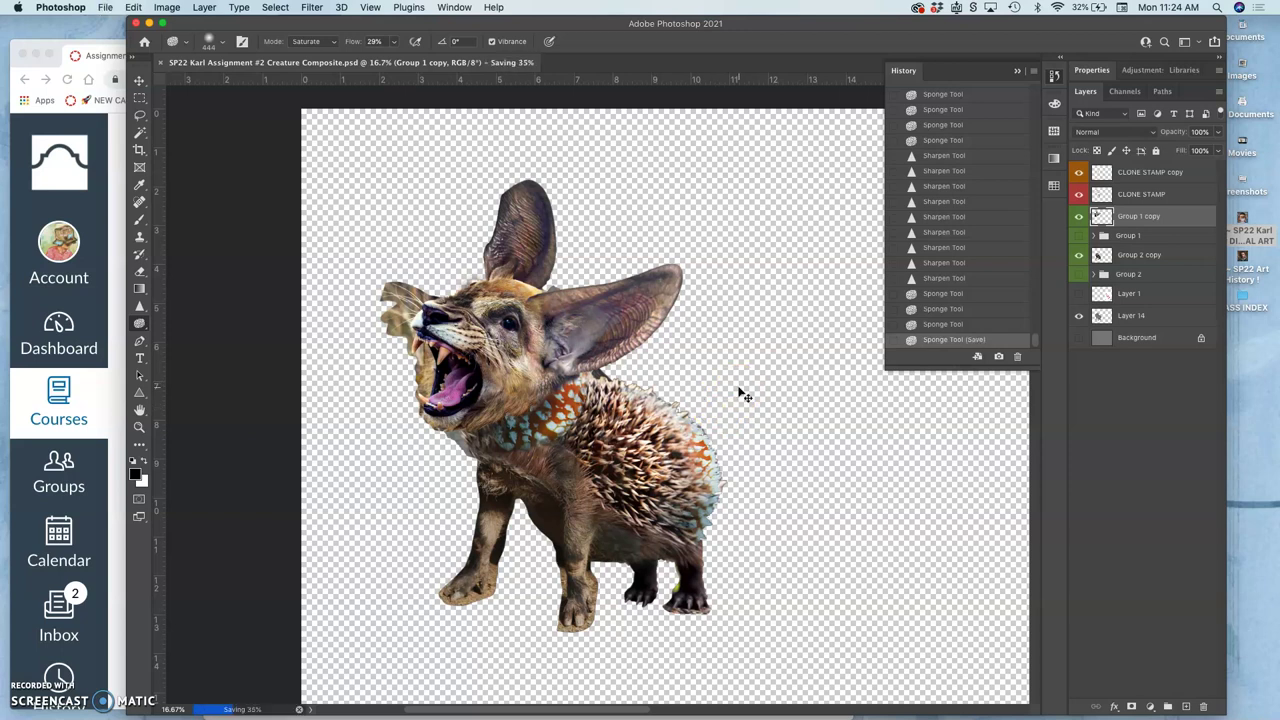